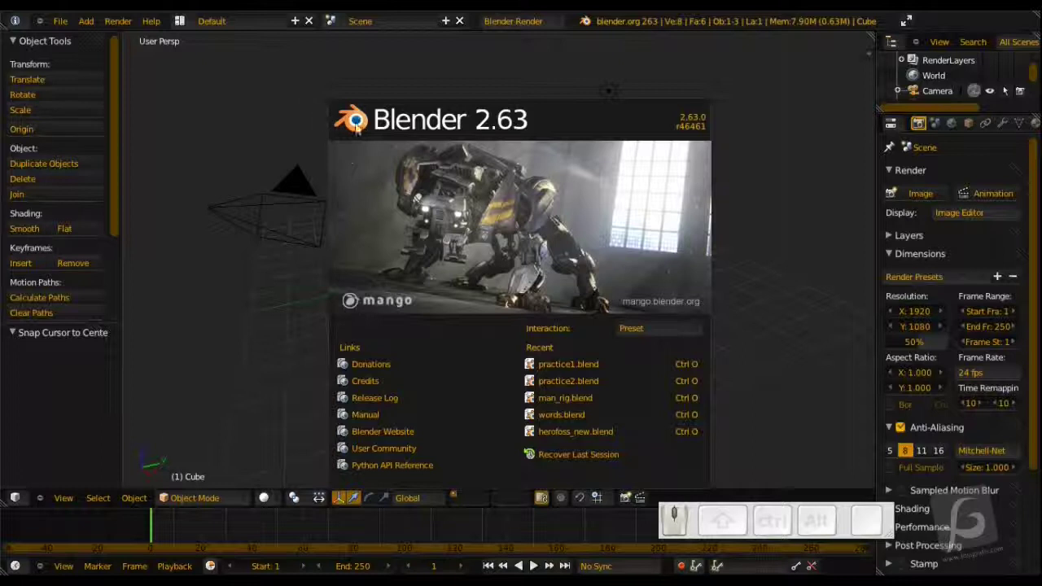
Open the recent file practice1.blend and look over its compositing node tree.
click(551, 362)
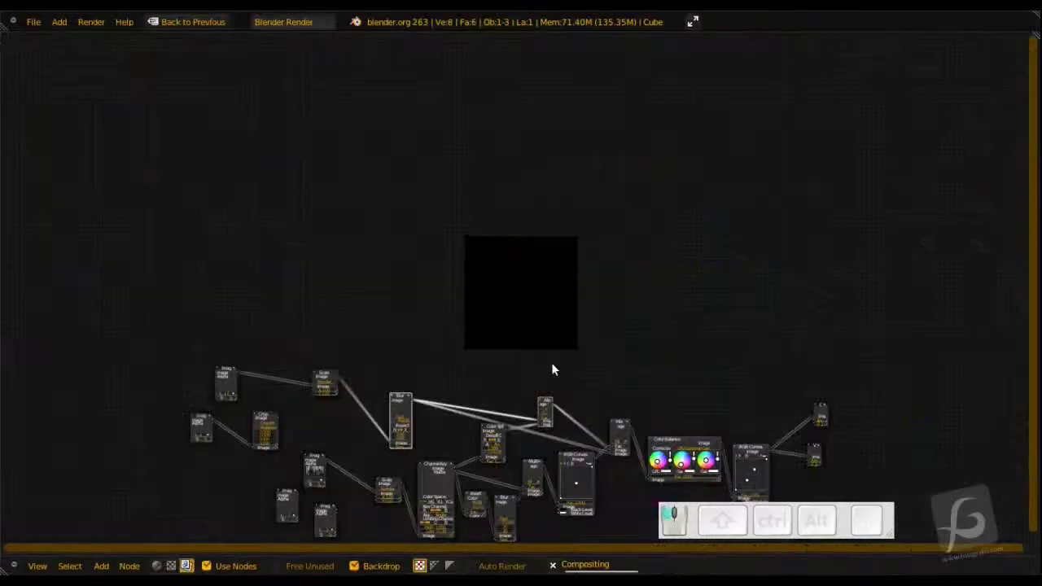
middle_drag(551, 362, 472, 283)
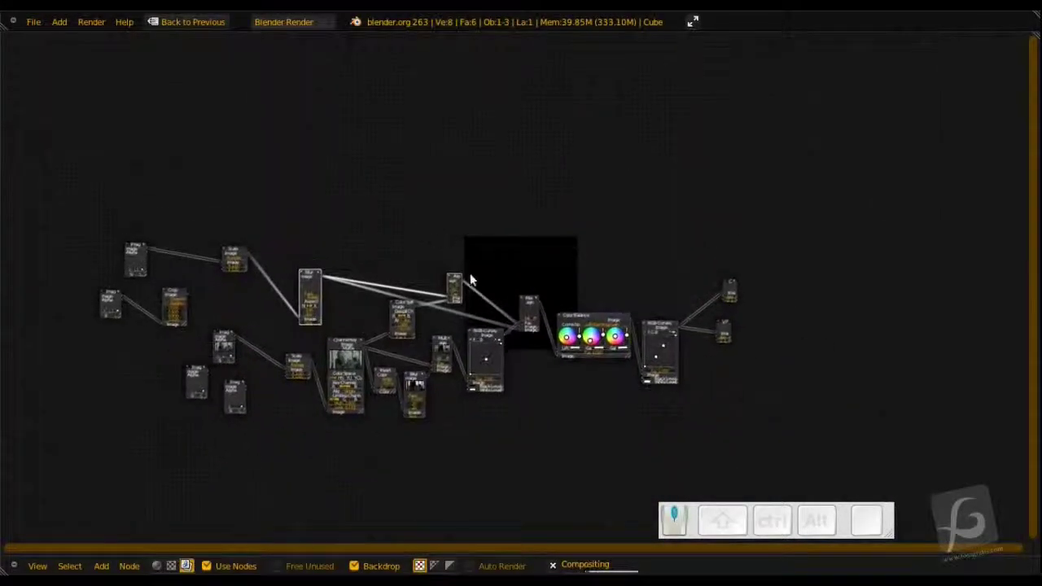
scroll(482, 271, up, 1)
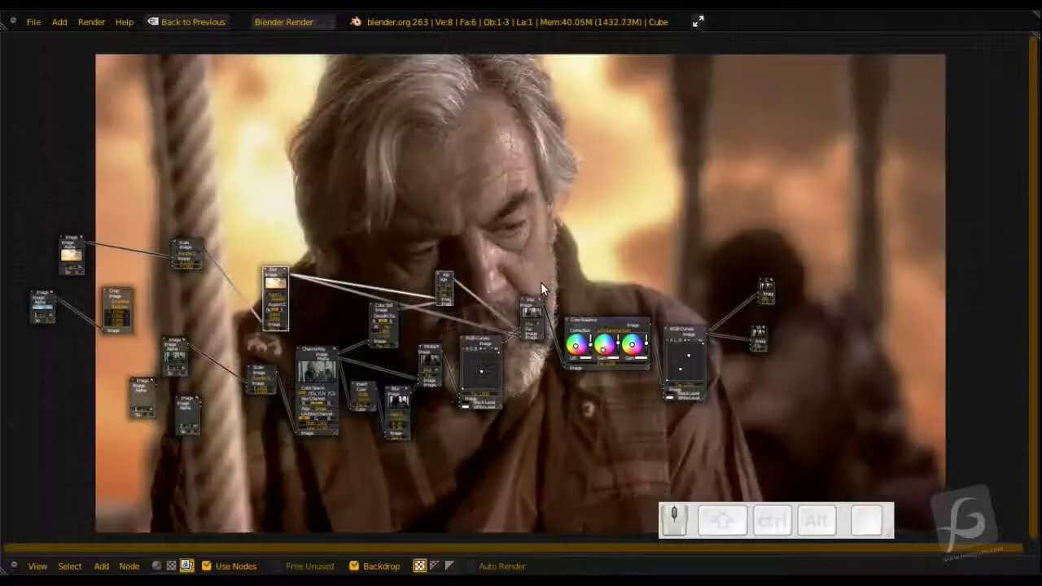
scroll(540, 281, up, 1)
Render the current frame from the Default screen layout and view the result with the image editor maximized.
key(ctrl+Right)
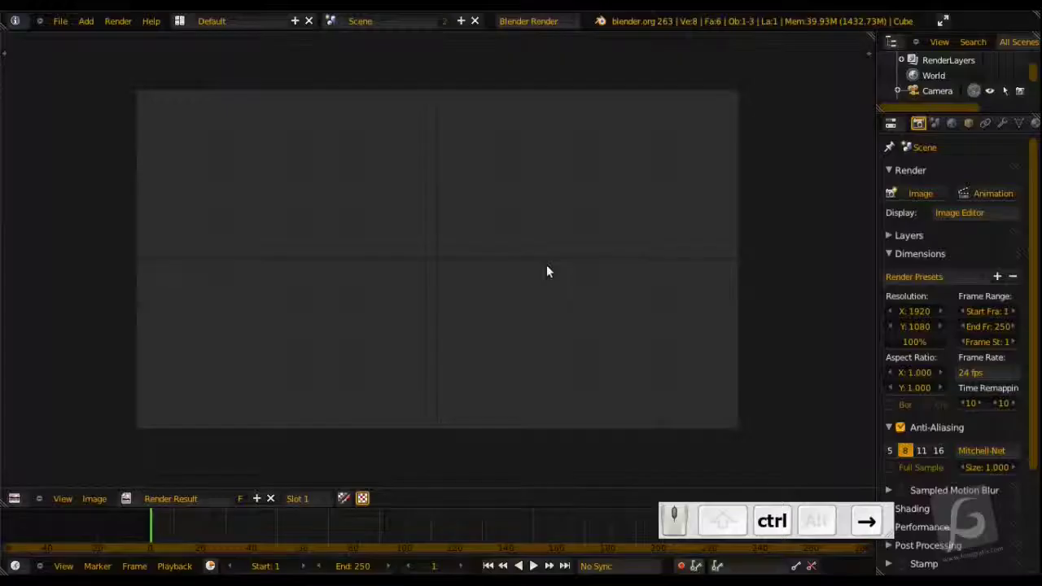
key(F12)
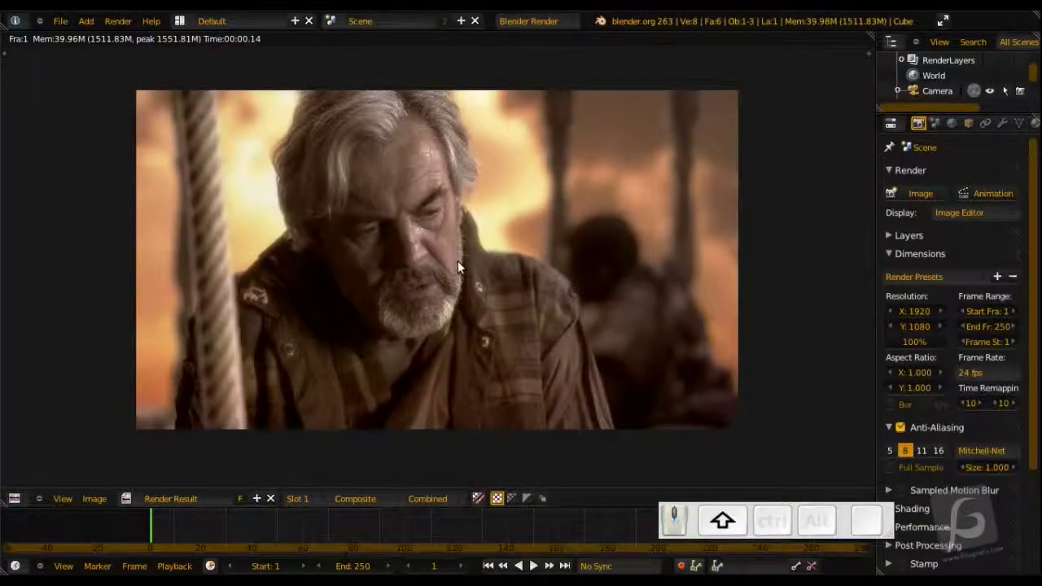
key(shift+space)
scroll(502, 283, up, 3)
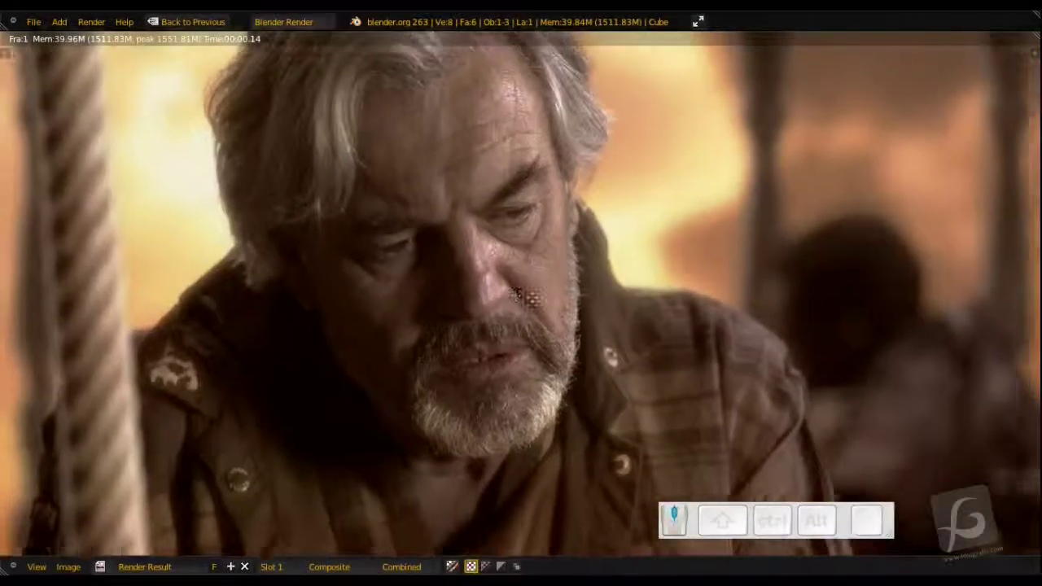
scroll(447, 256, down, 2)
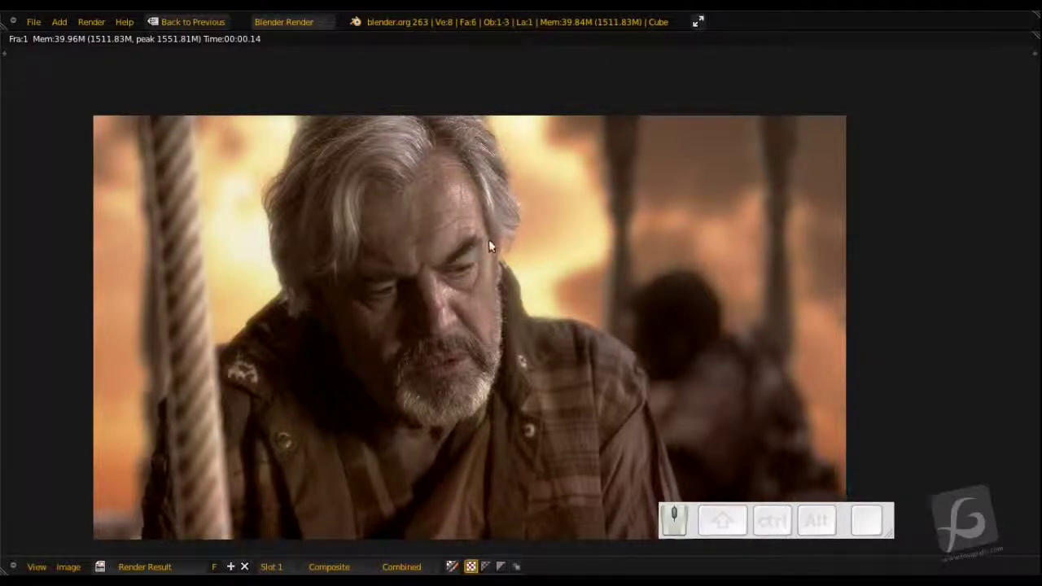
Examine the rendered composite up close around the edges of the man's hair and face.
scroll(464, 200, up, 4)
scroll(463, 200, up, 1)
middle_drag(463, 199, 504, 411)
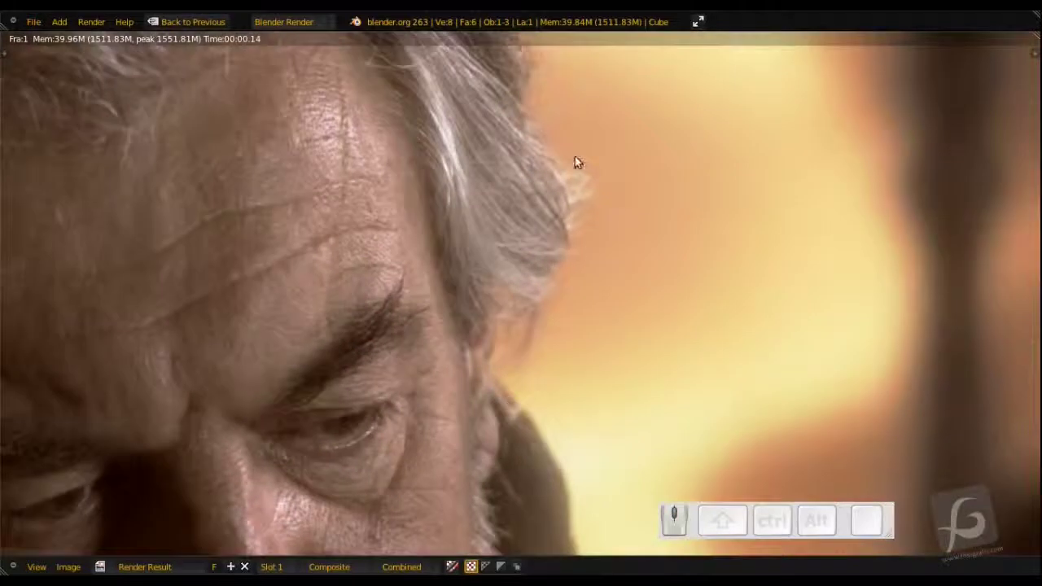
middle_drag(527, 195, 714, 354)
middle_drag(585, 161, 770, 420)
middle_drag(570, 301, 790, 208)
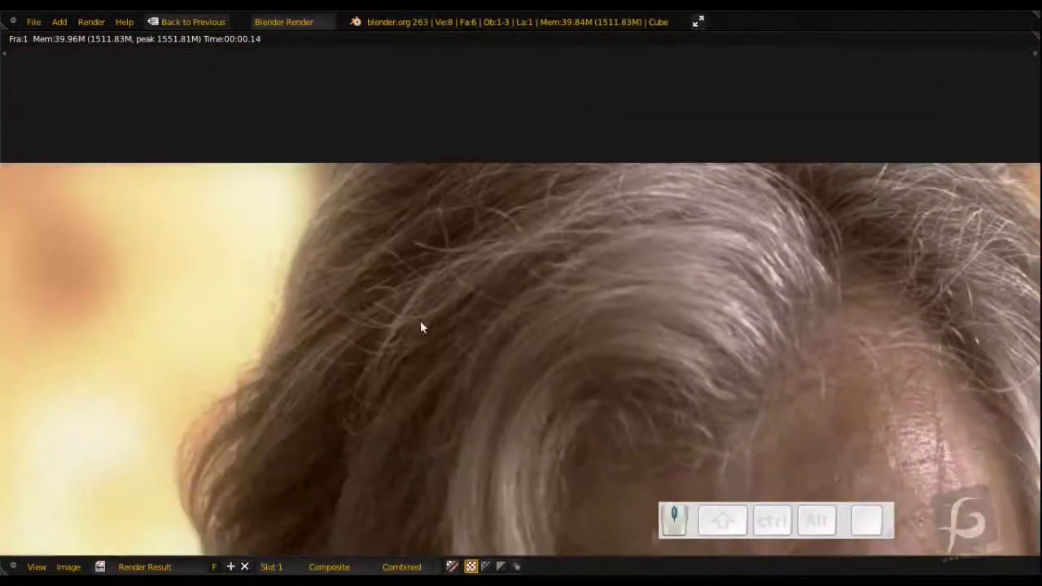
middle_drag(420, 322, 595, 185)
scroll(426, 401, down, 6)
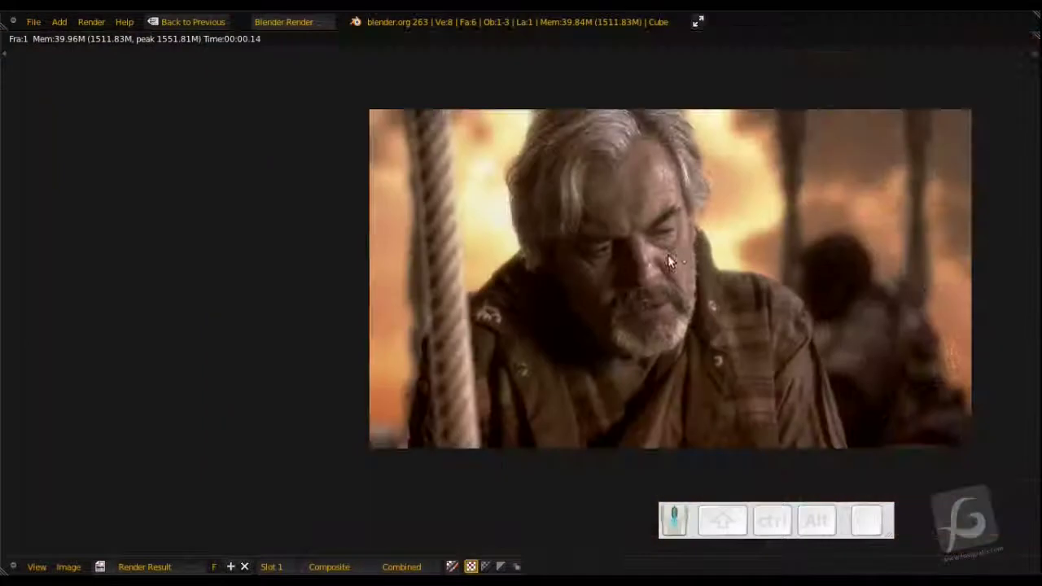
middle_drag(669, 261, 488, 288)
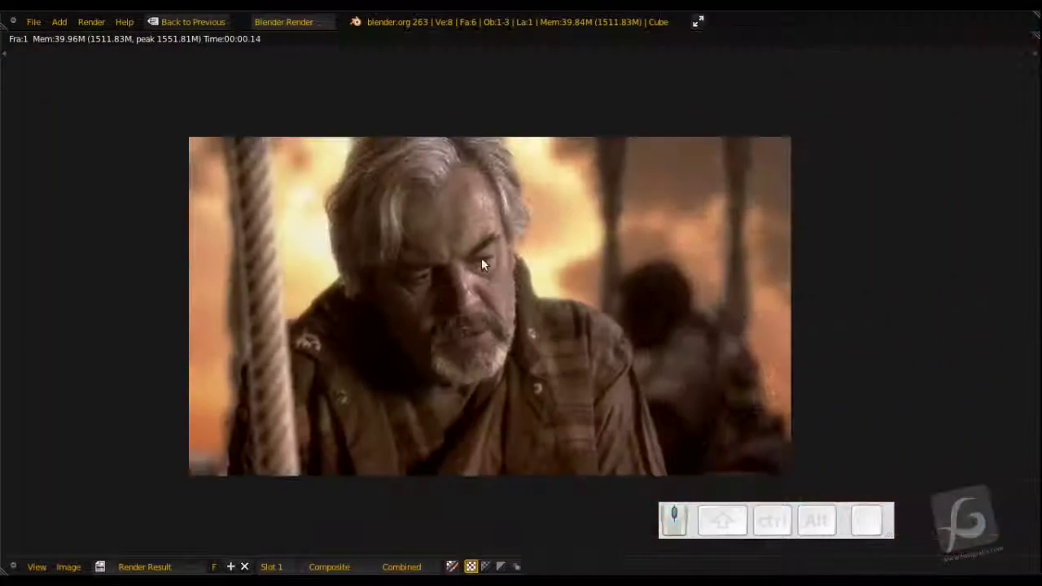
Open the recent file practice2.blend and look over its compositing node tree.
click(33, 22)
mouse_move(51, 71)
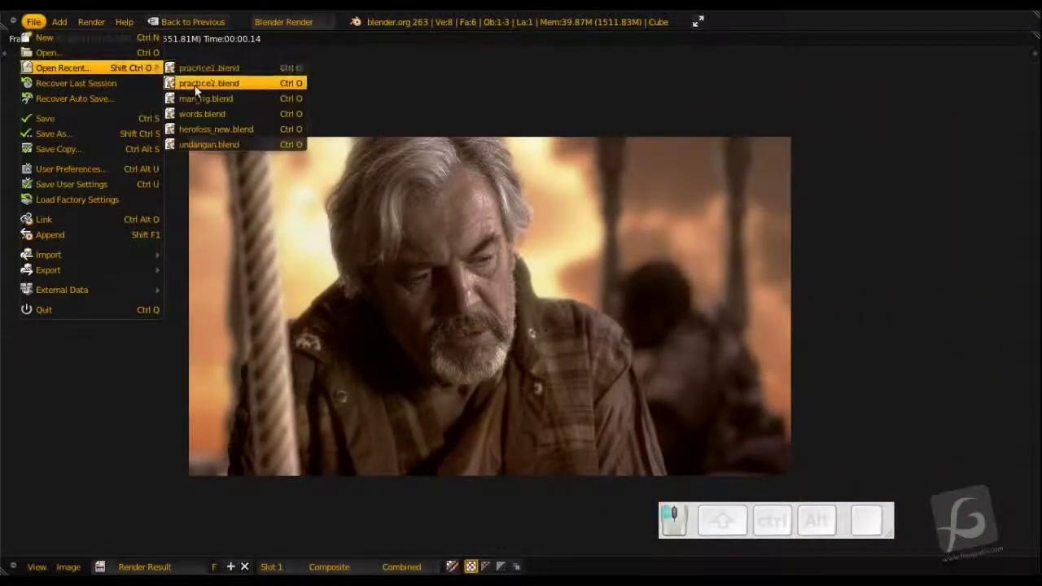
click(192, 86)
scroll(466, 363, up, 5)
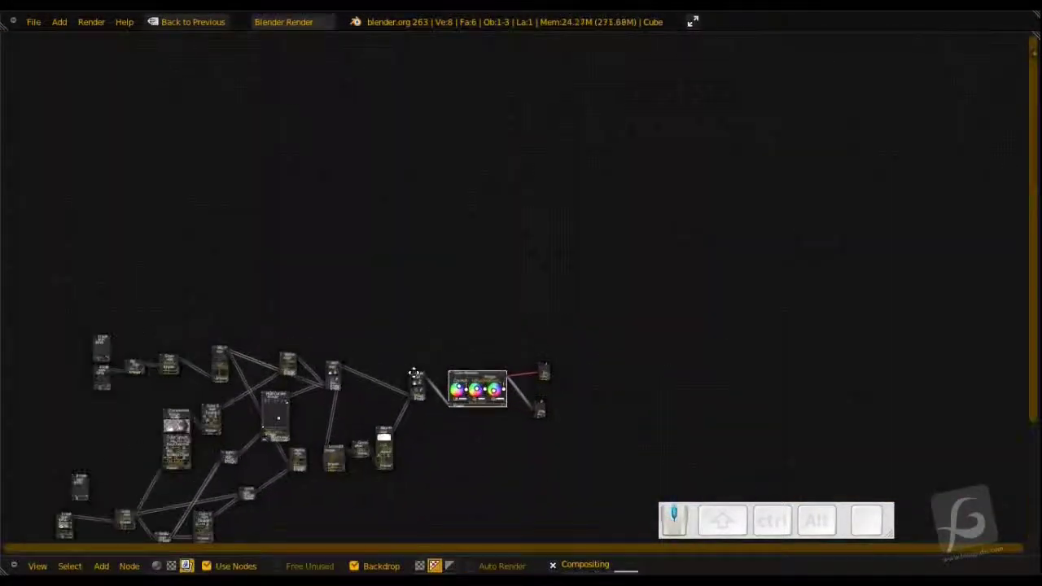
middle_drag(415, 371, 654, 189)
scroll(522, 318, up, 5)
middle_drag(593, 235, 479, 282)
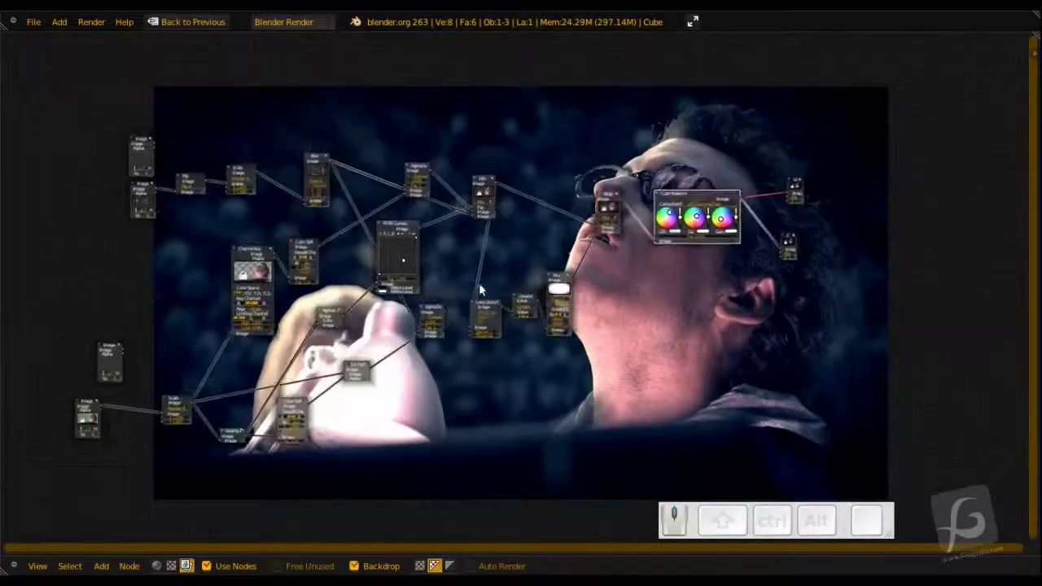
scroll(288, 315, up, 2)
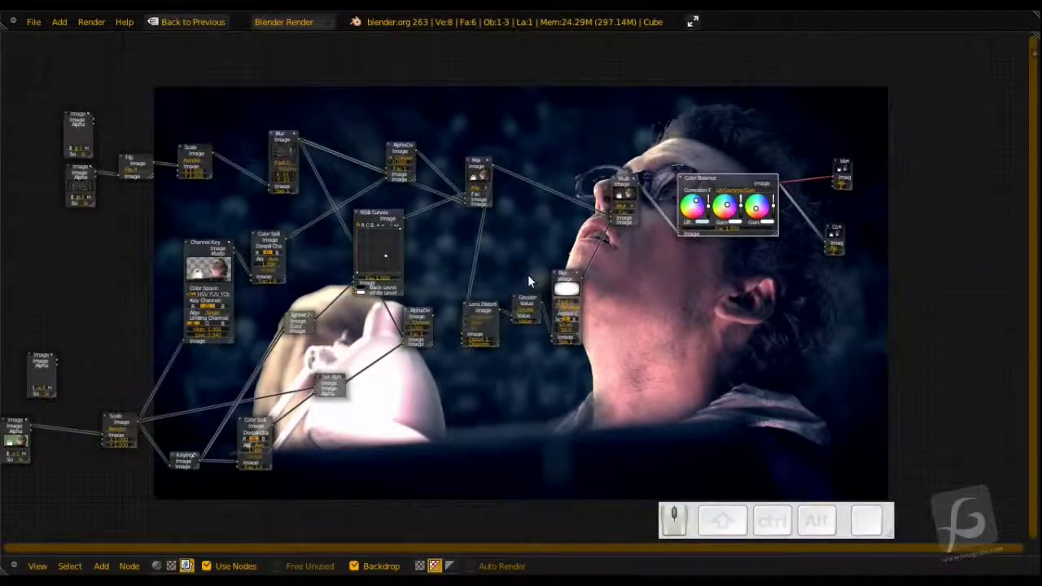
Render the practice2 frame from the Default screen layout and maximize the image editor.
key(ctrl+Right)
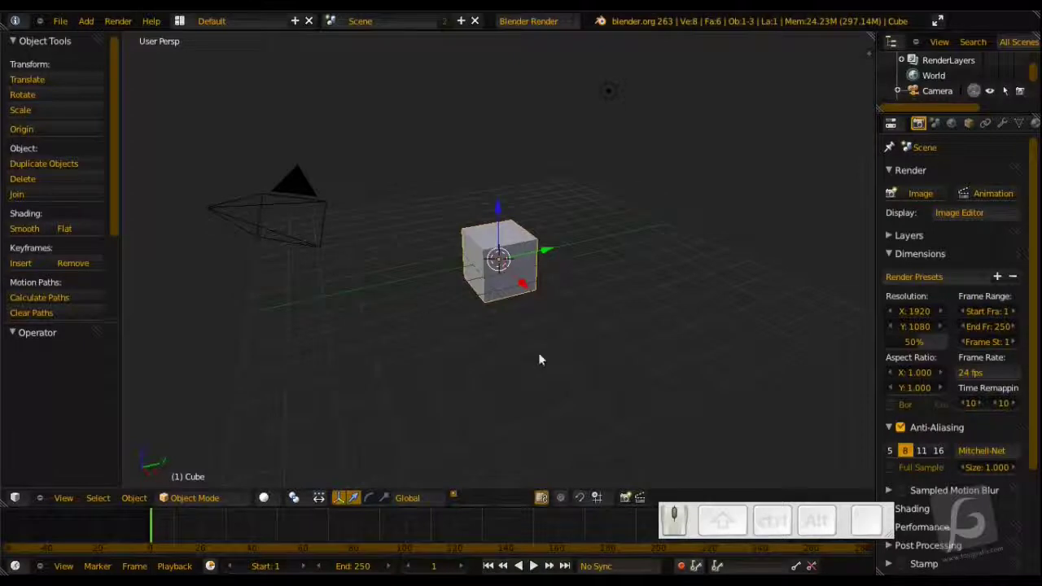
key(F12)
key(shift+space)
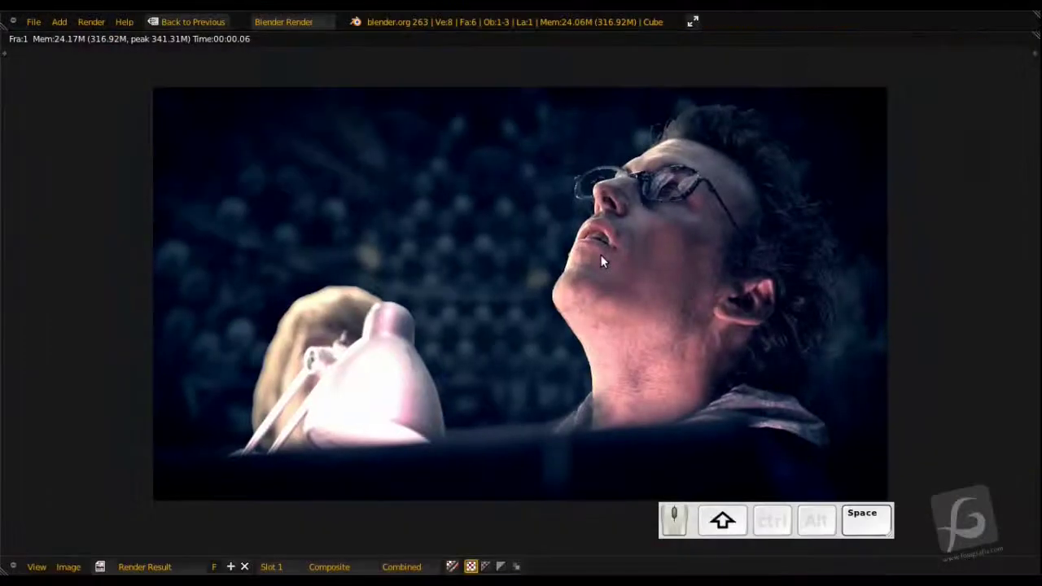
Examine the rendered image up close around the man's mouth, glasses and hair edges.
scroll(600, 254, up, 6)
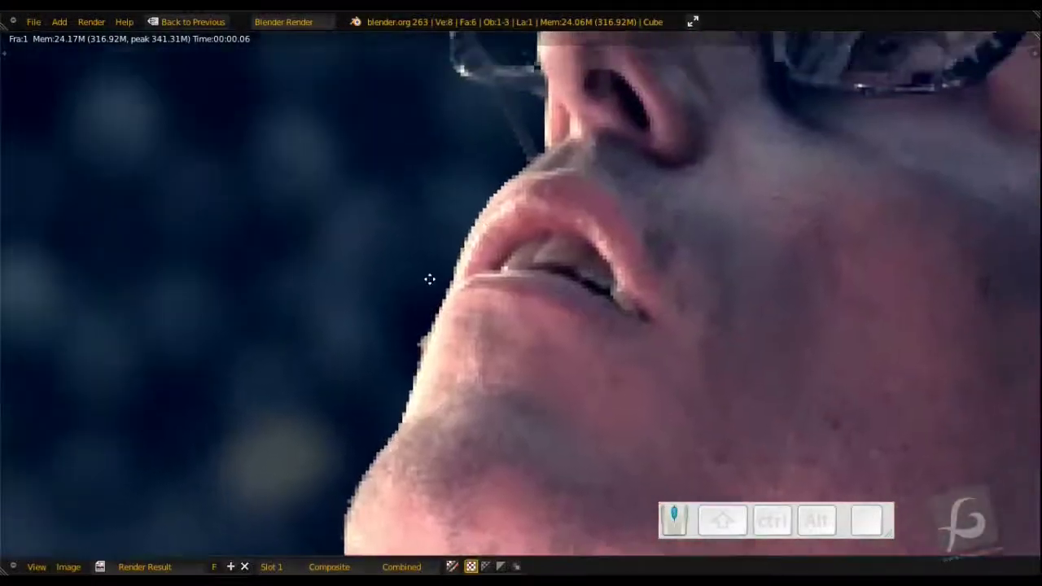
middle_drag(430, 279, 690, 283)
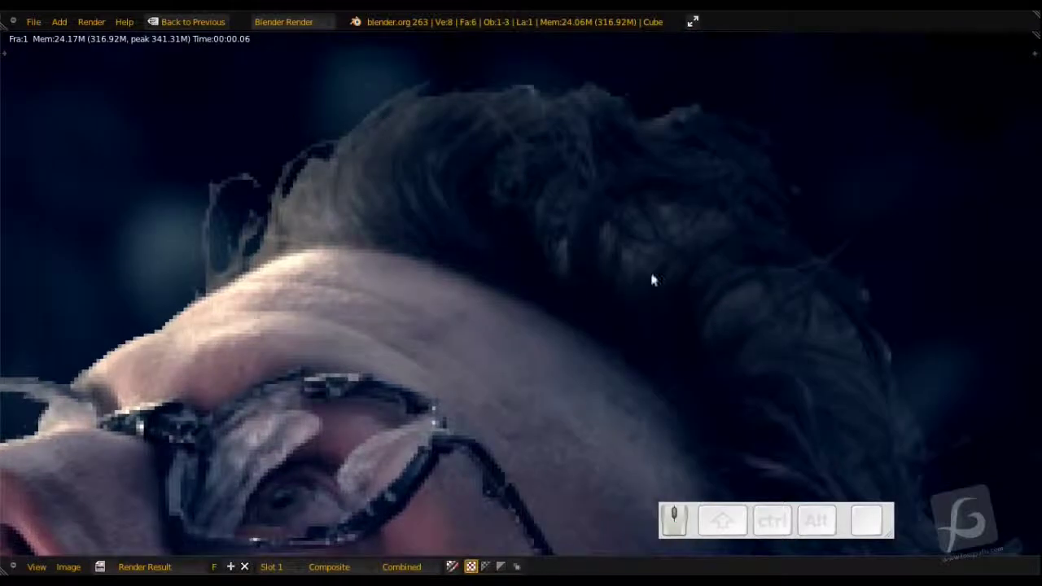
scroll(430, 233, down, 4)
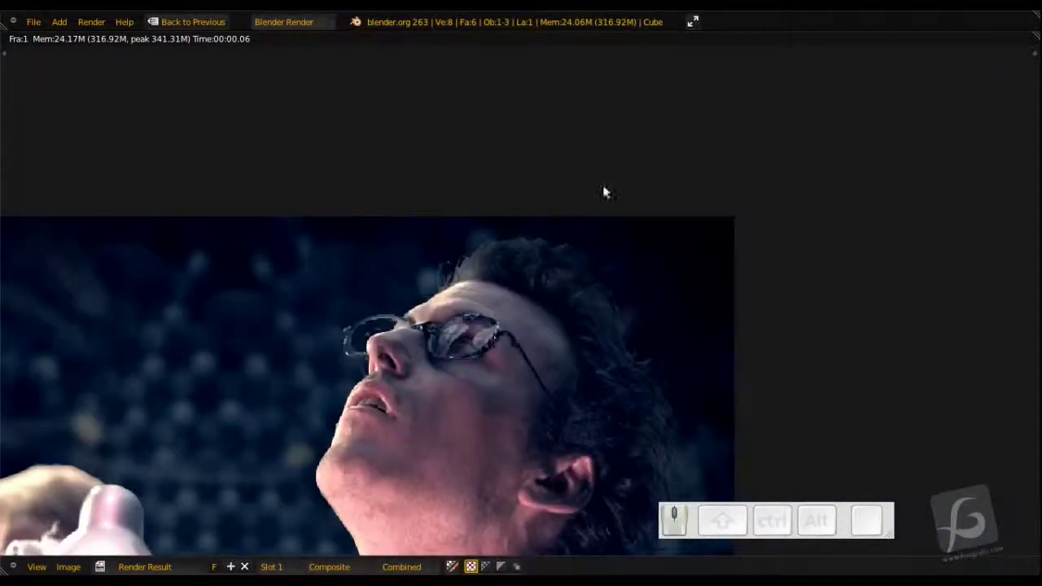
scroll(521, 356, down, 3)
scroll(541, 373, up, 3)
scroll(537, 358, up, 4)
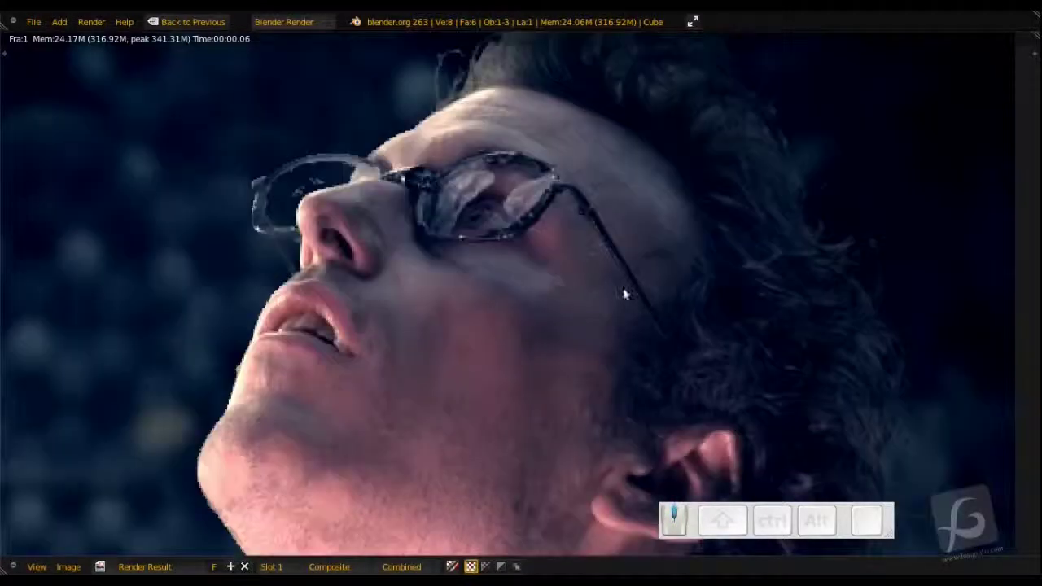
middle_drag(517, 286, 851, 203)
scroll(381, 285, down, 3)
scroll(383, 287, down, 1)
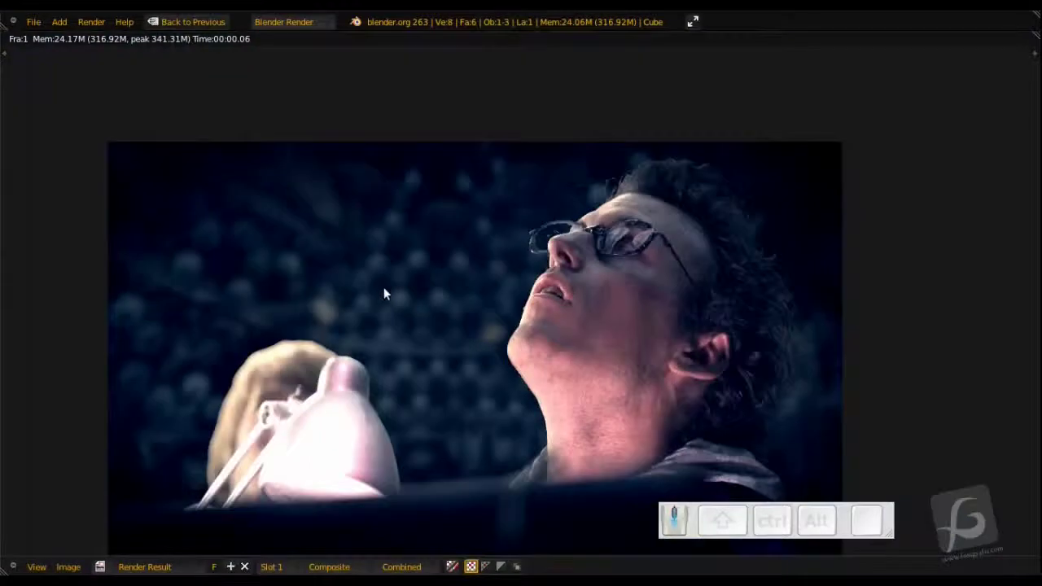
Leave the render, return to the Compositing layout and examine the whole practice2 node tree in a maximized node editor.
key(Escape)
key(ctrl+Left)
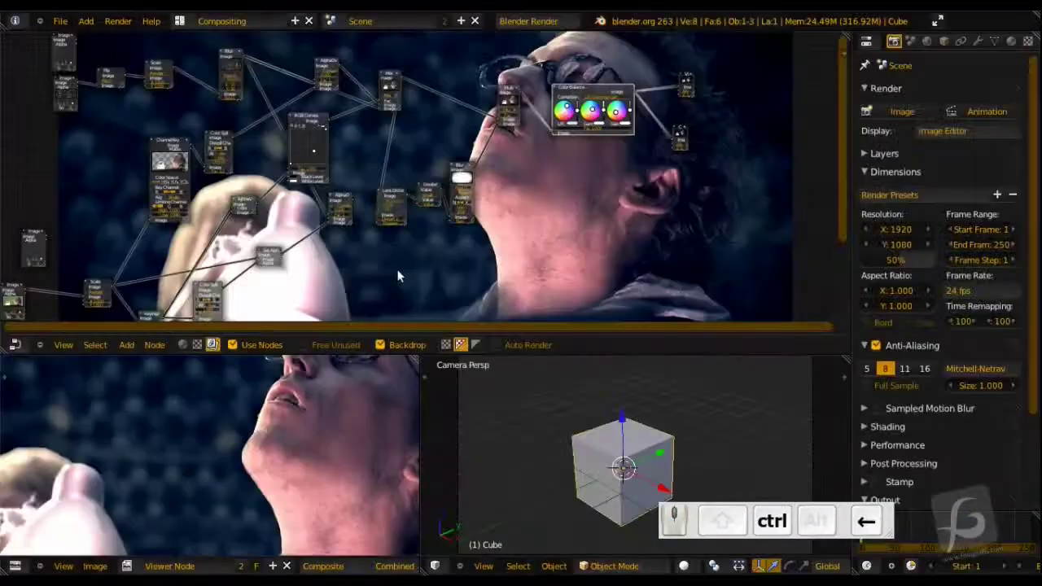
key(shift+space)
scroll(464, 257, up, 3)
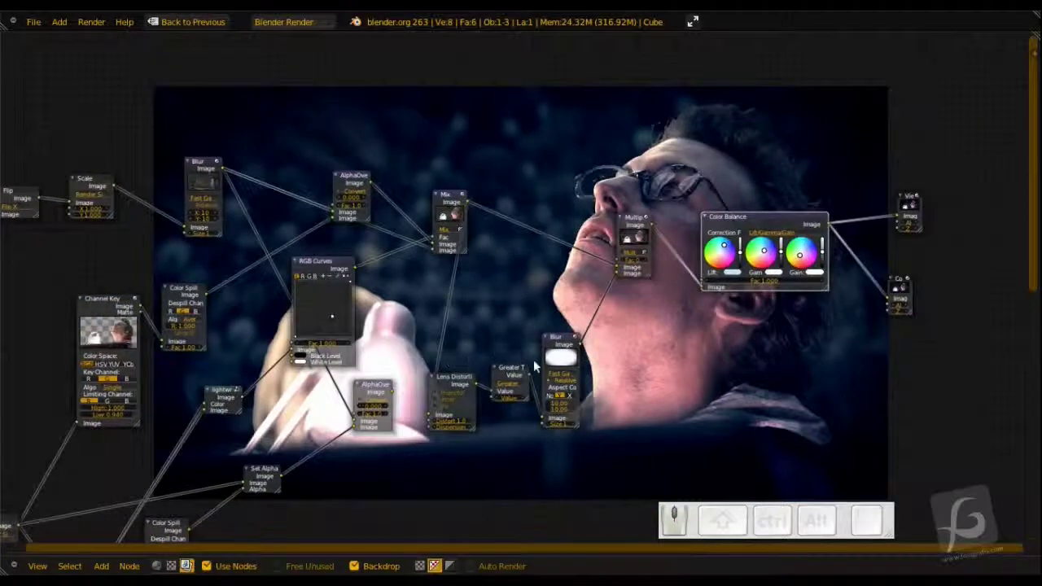
middle_drag(495, 315, 772, 210)
middle_drag(505, 171, 463, 187)
scroll(525, 248, down, 5)
mouse_move(524, 249)
middle_down()
mouse_move(357, 279)
mouse_move(523, 269)
middle_up()
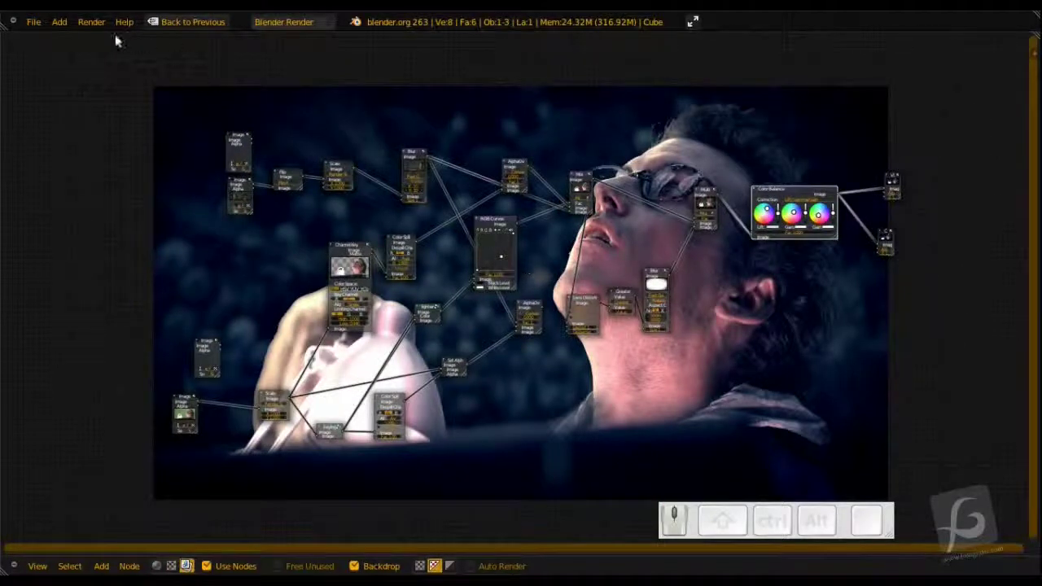
Start a new project by reloading the start-up file.
click(34, 22)
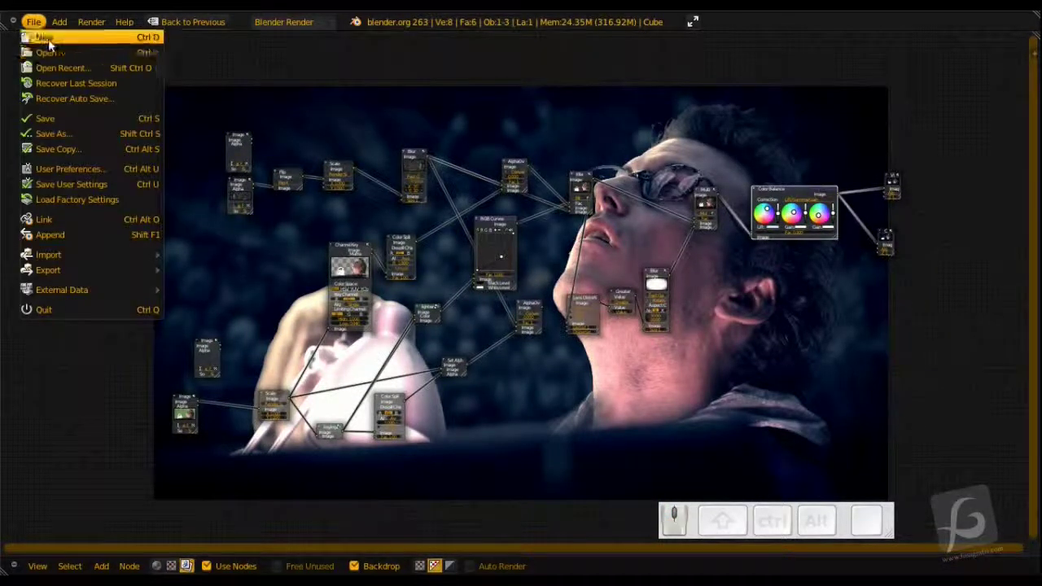
click(48, 39)
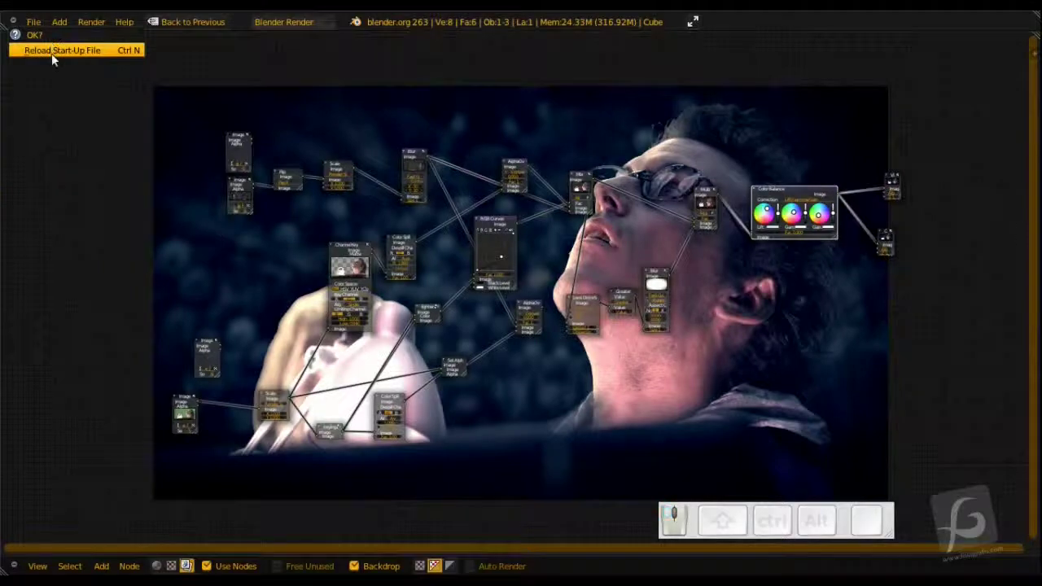
click(51, 52)
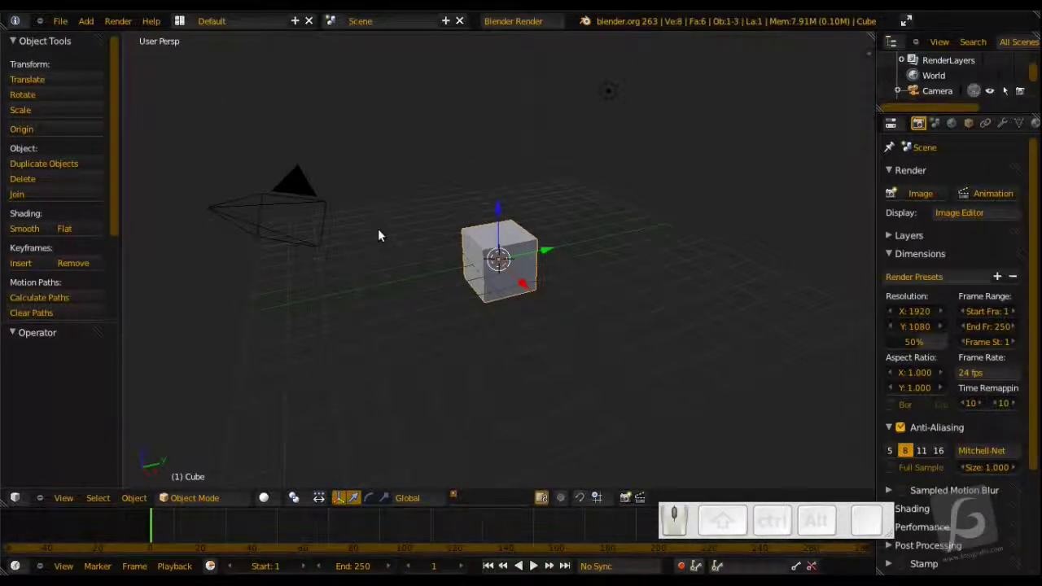
Switch to the Compositing layout, enable Use Nodes and Backdrop, and maximize the node editor.
key(ctrl+Left)
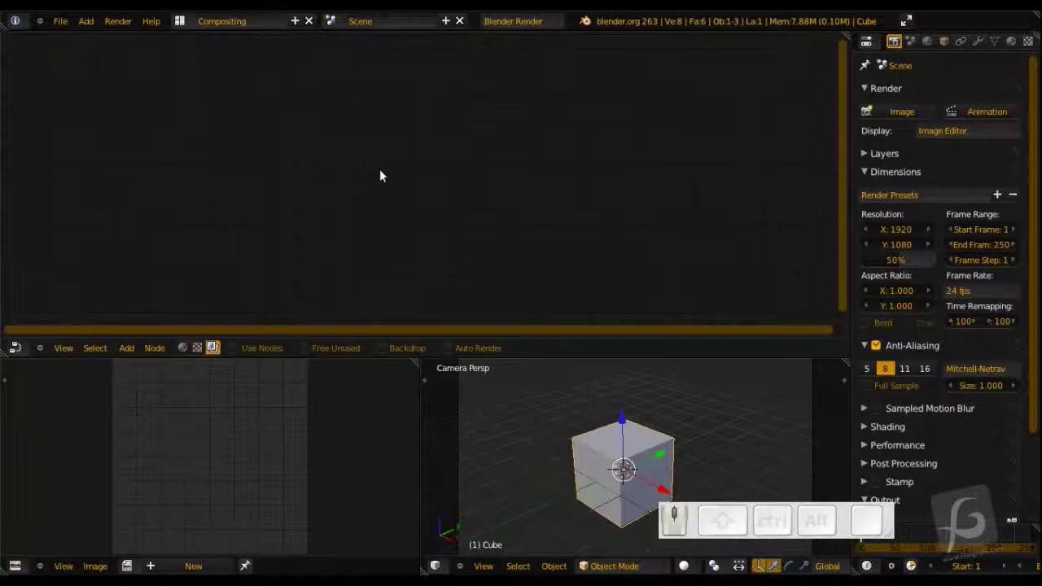
click(248, 348)
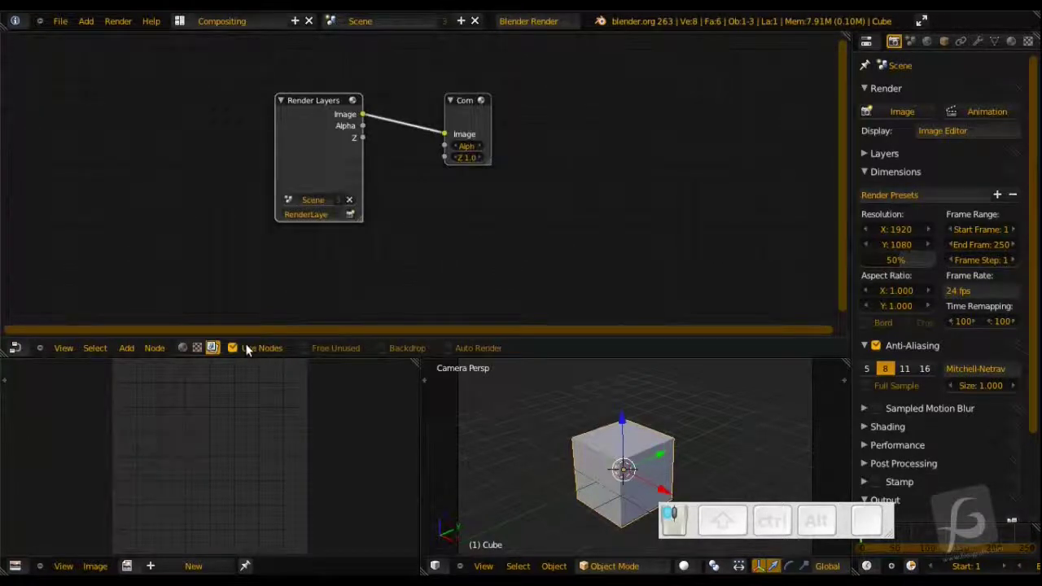
click(398, 350)
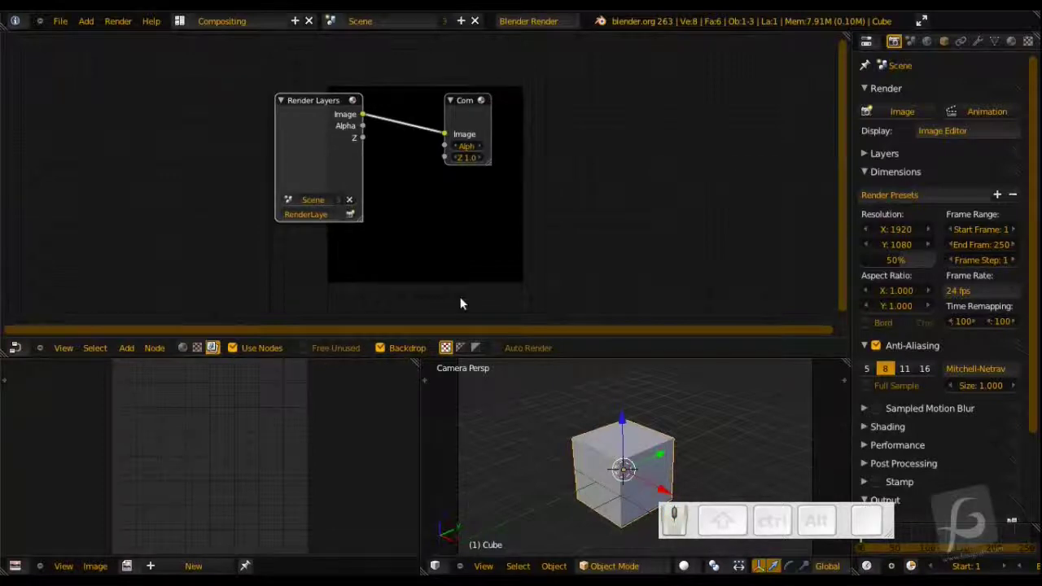
key(shift+space)
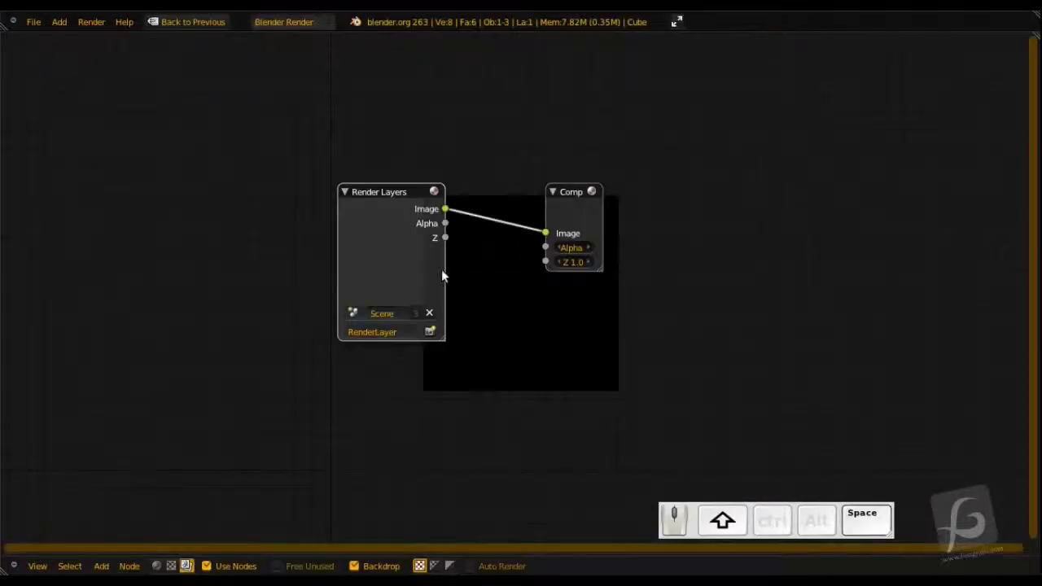
Delete the Render Layers node from the compositing node tree.
scroll(443, 274, up, 2)
middle_drag(475, 306, 575, 307)
drag(445, 180, 203, 157)
key(x)
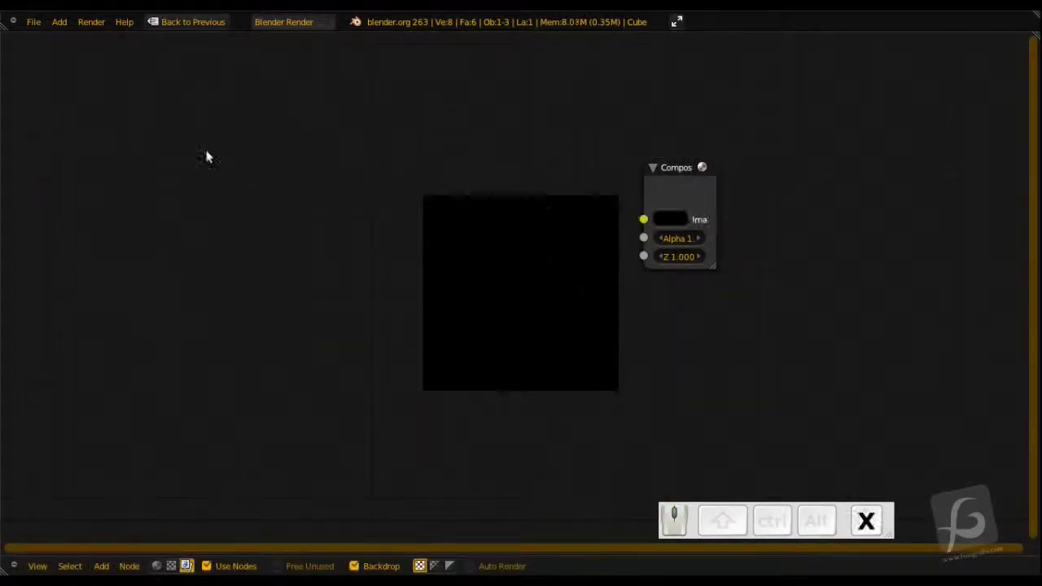
Move the Composite node well clear of the backdrop image and add a Viewer node directly above it.
drag(674, 167, 895, 307)
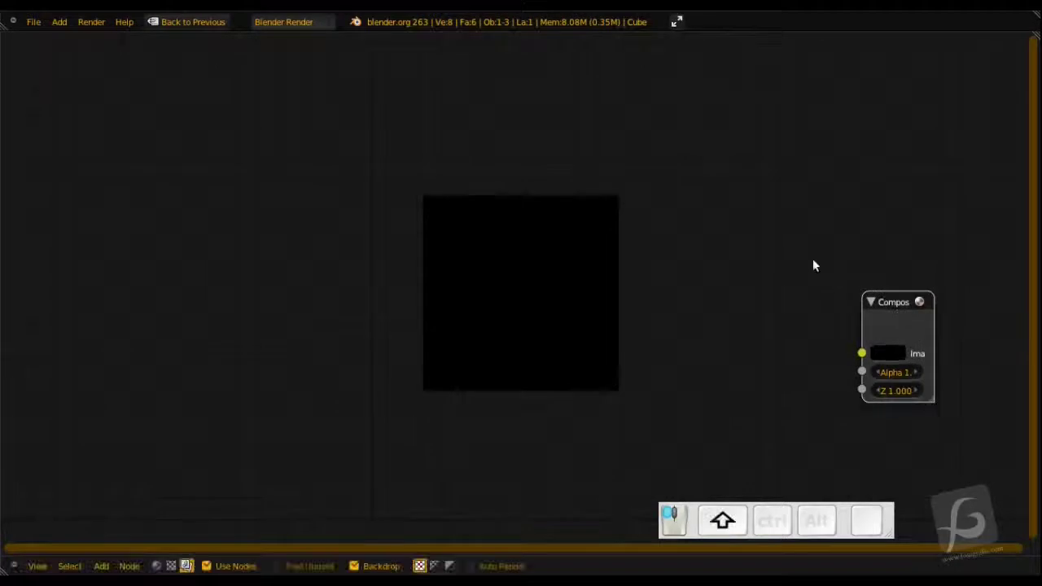
key(shift+a)
mouse_move(804, 279)
click(855, 292)
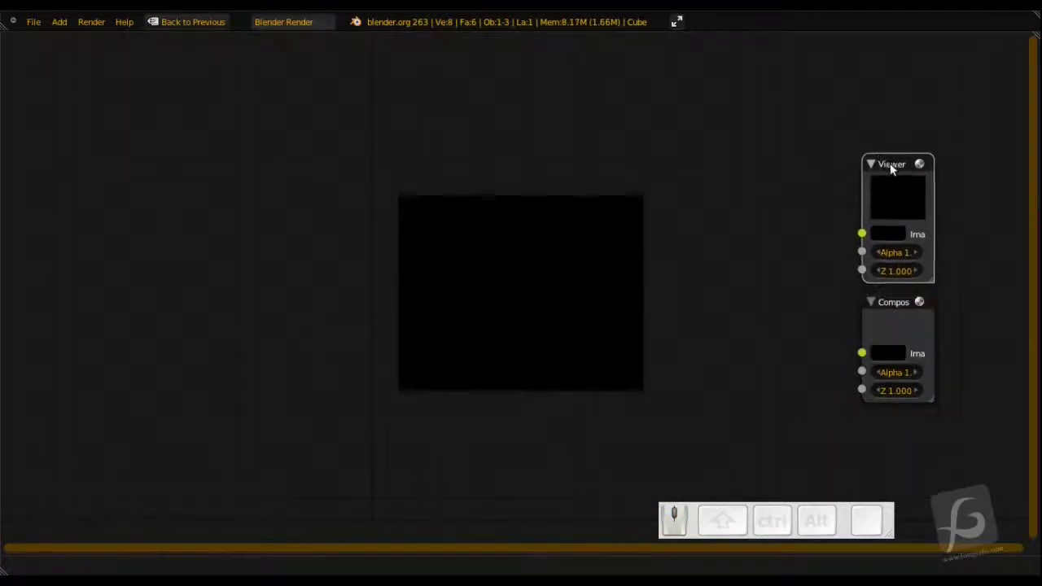
Switch to the file manager, open the first-footage folder inside greenscreen, and shift the window away from the screen edge.
click(891, 168)
middle_drag(719, 258, 583, 259)
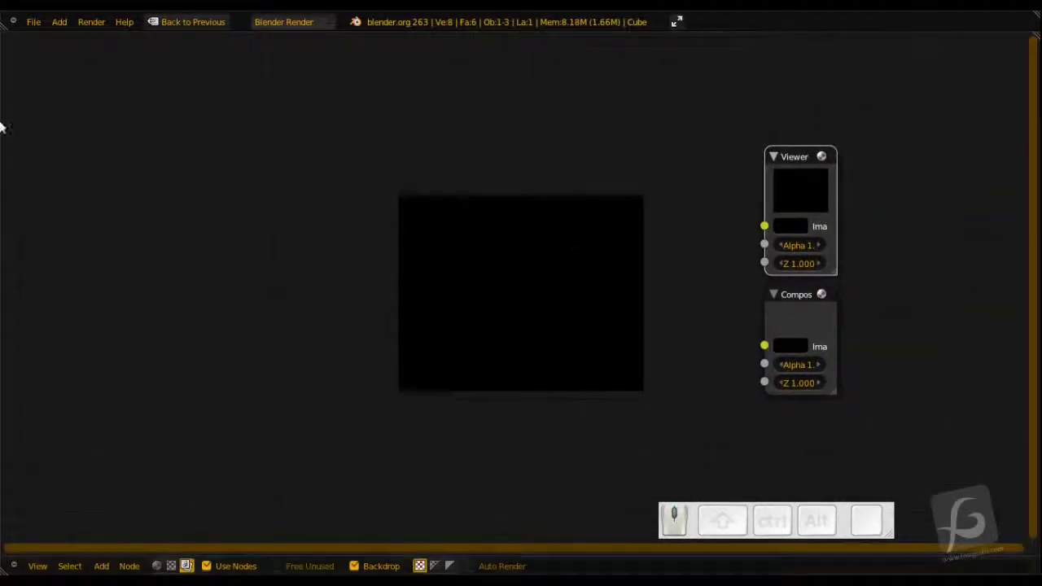
mouse_move(2, 124)
click(30, 93)
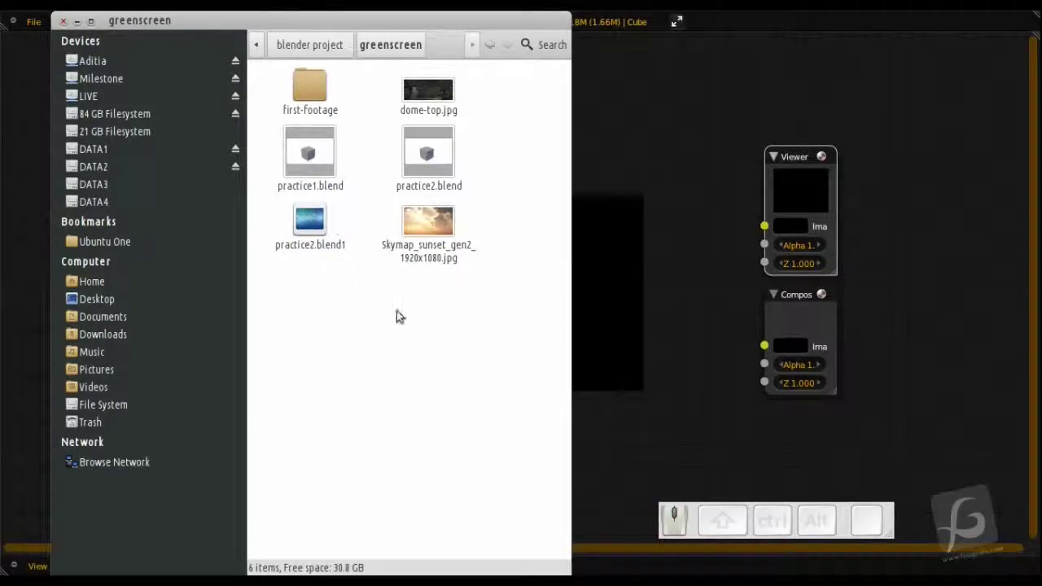
click(319, 97)
double_click(319, 97)
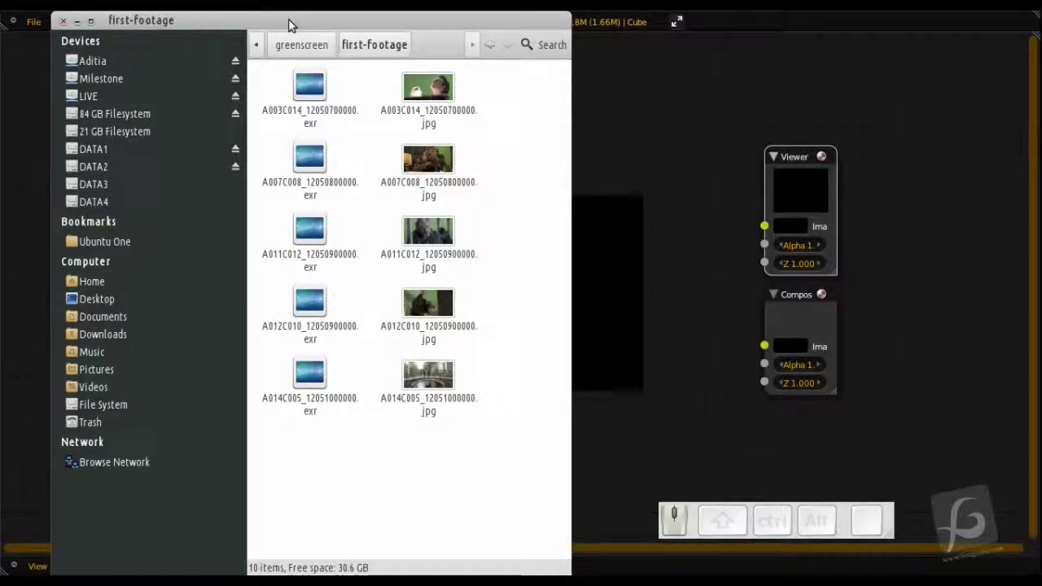
drag(289, 24, 431, 25)
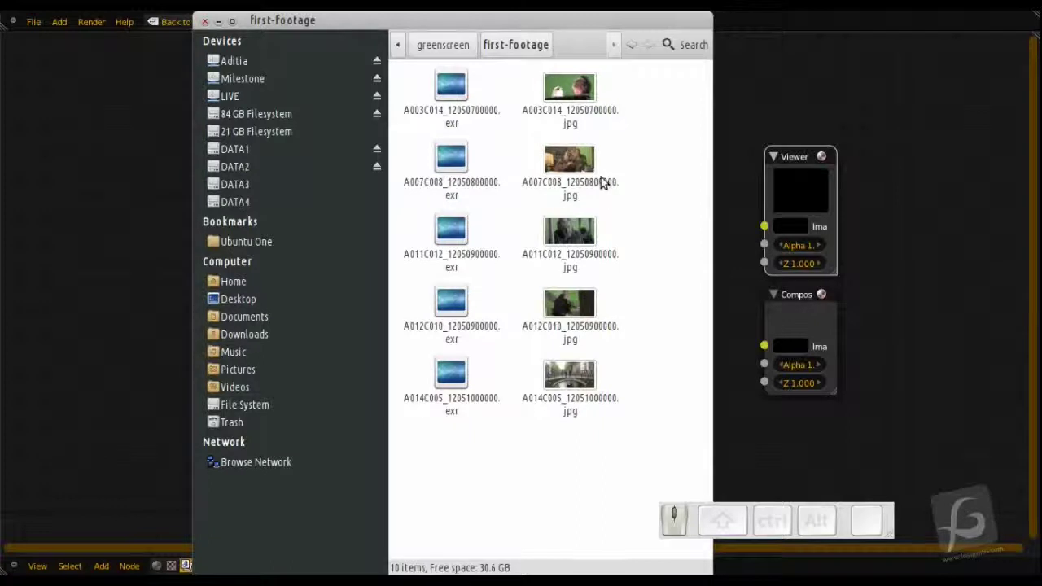
click(454, 96)
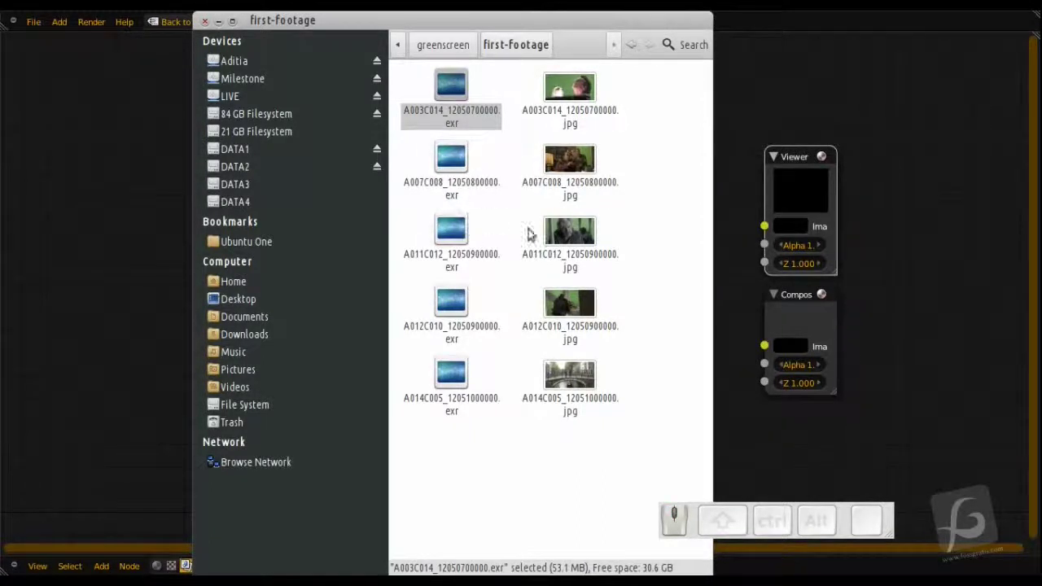
click(586, 121)
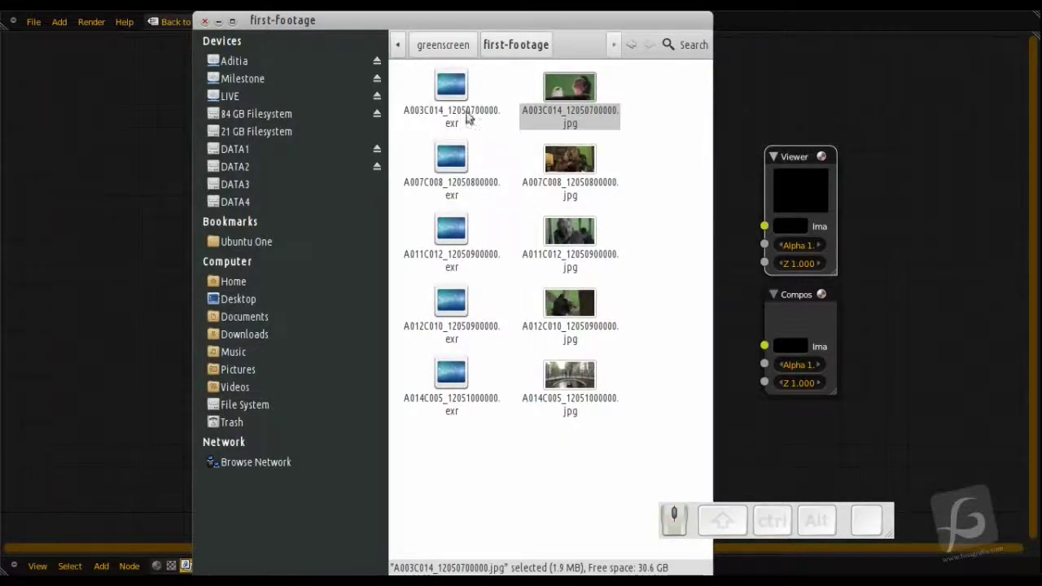
drag(460, 20, 677, 20)
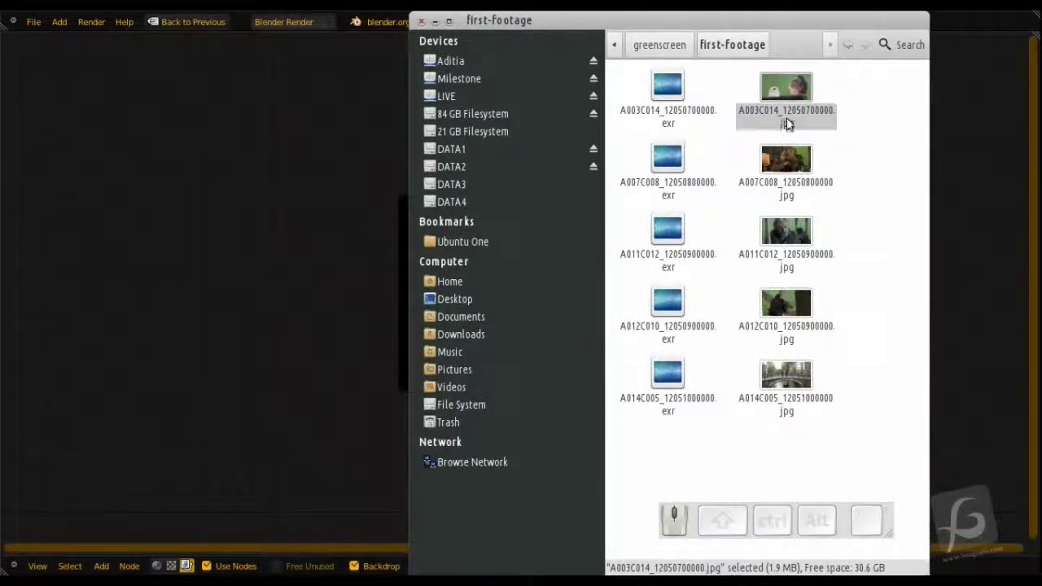
click(718, 159)
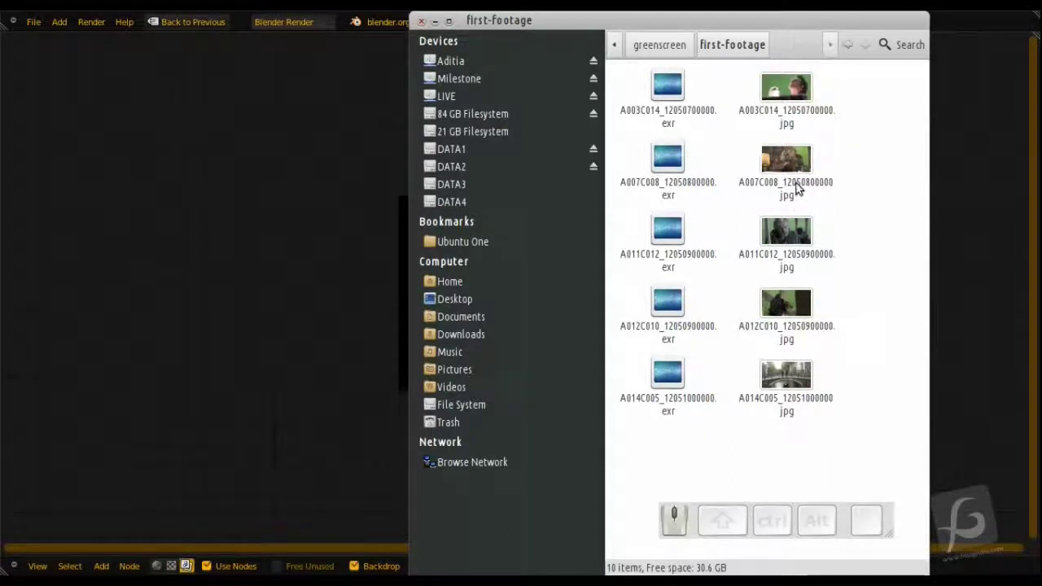
click(796, 87)
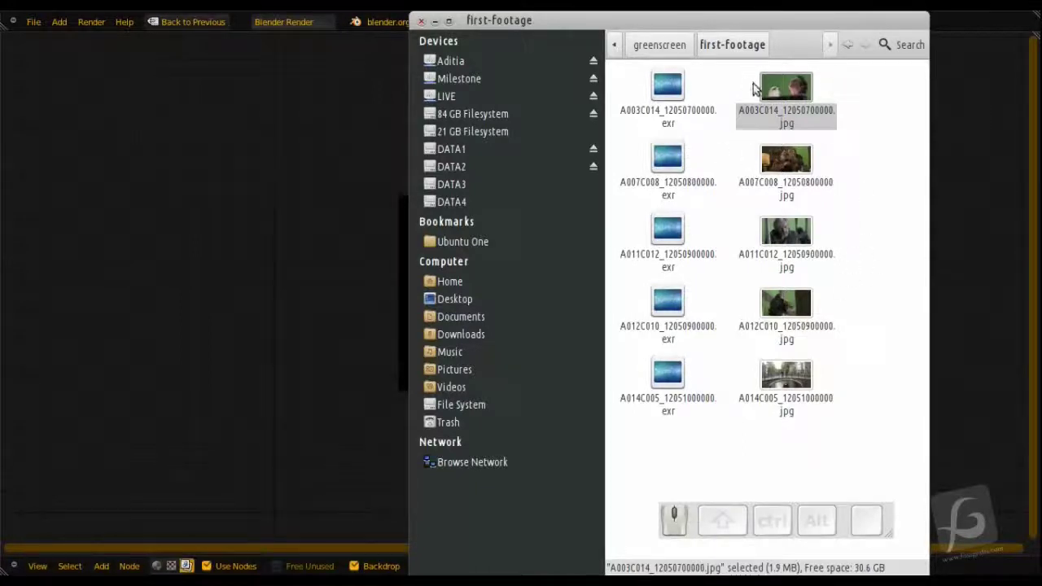
click(829, 78)
mouse_move(805, 96)
mouse_down()
mouse_move(500, 97)
mouse_move(812, 99)
mouse_up()
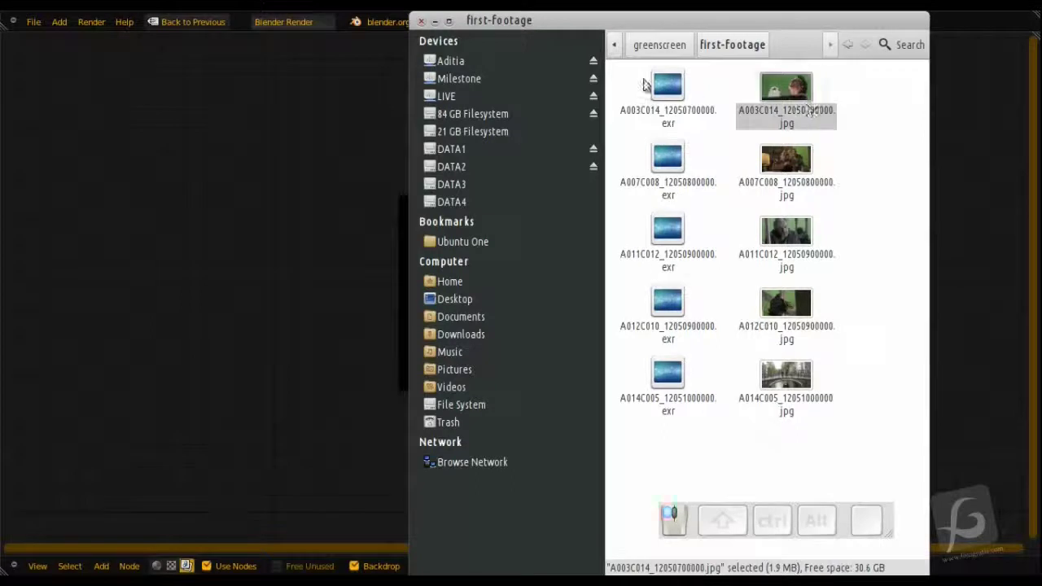
Bring A003C014_12050700000.exr into the node editor as an Image node beside the backdrop and link its Image output to the Viewer.
click(662, 96)
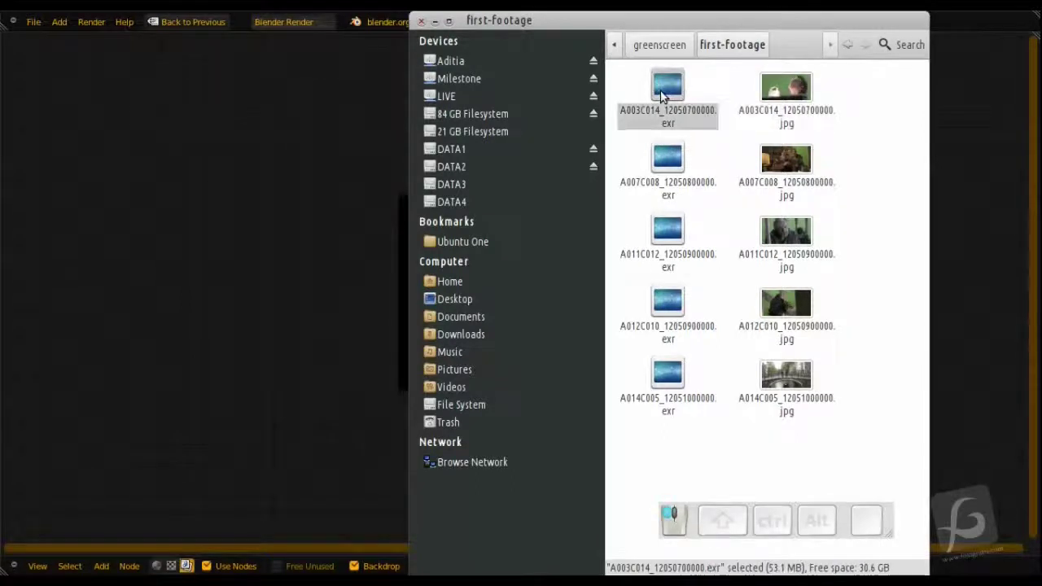
drag(662, 96, 225, 141)
drag(262, 103, 161, 195)
scroll(347, 229, down, 2)
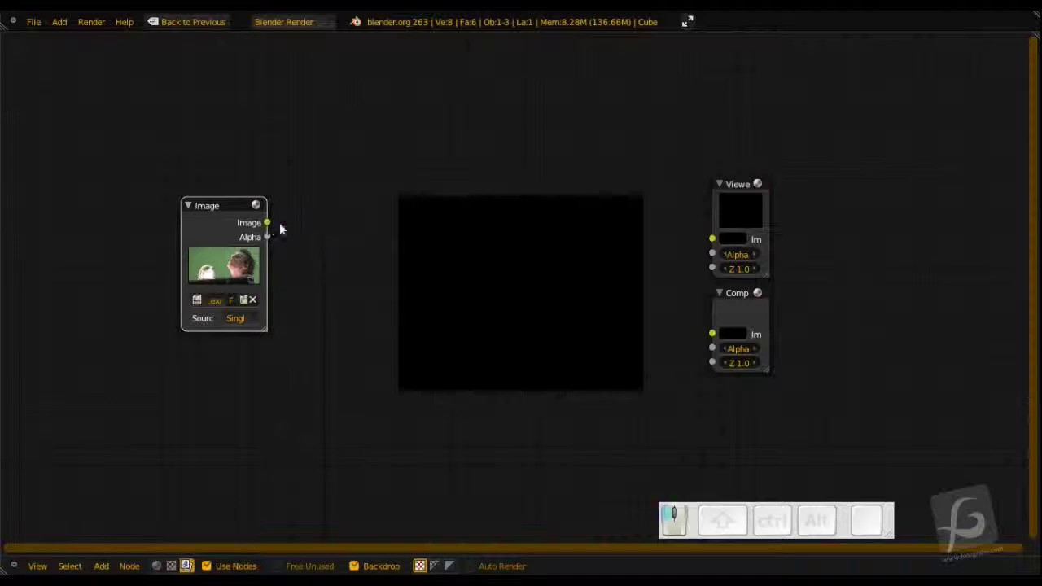
drag(280, 230, 709, 239)
scroll(854, 120, down, 2)
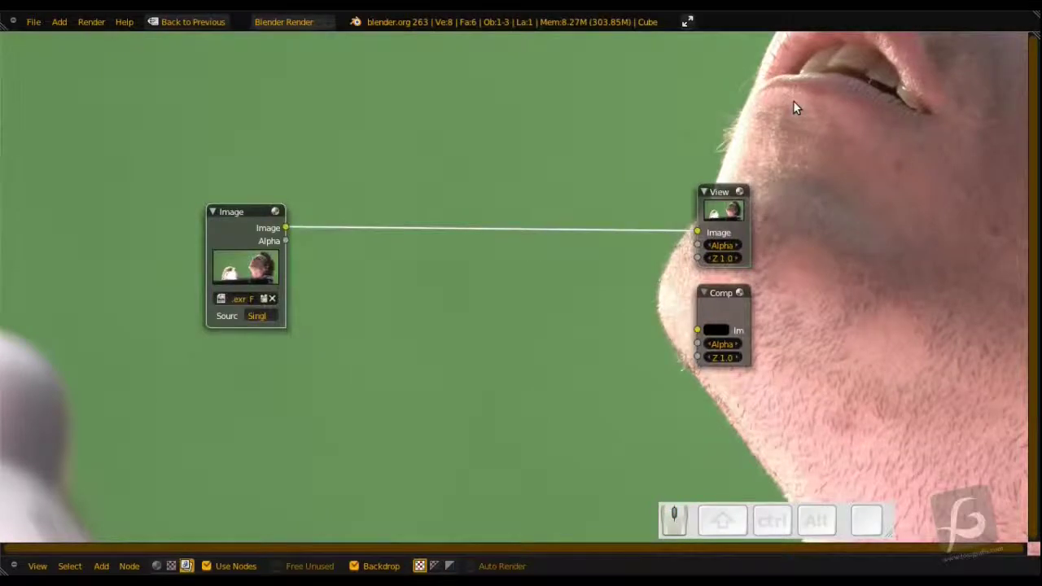
Zoom the backdrop out to view the whole green-screen frame, and zoom partway back in.
key(v)
key(v)
key(v)
key(v)
key(v)
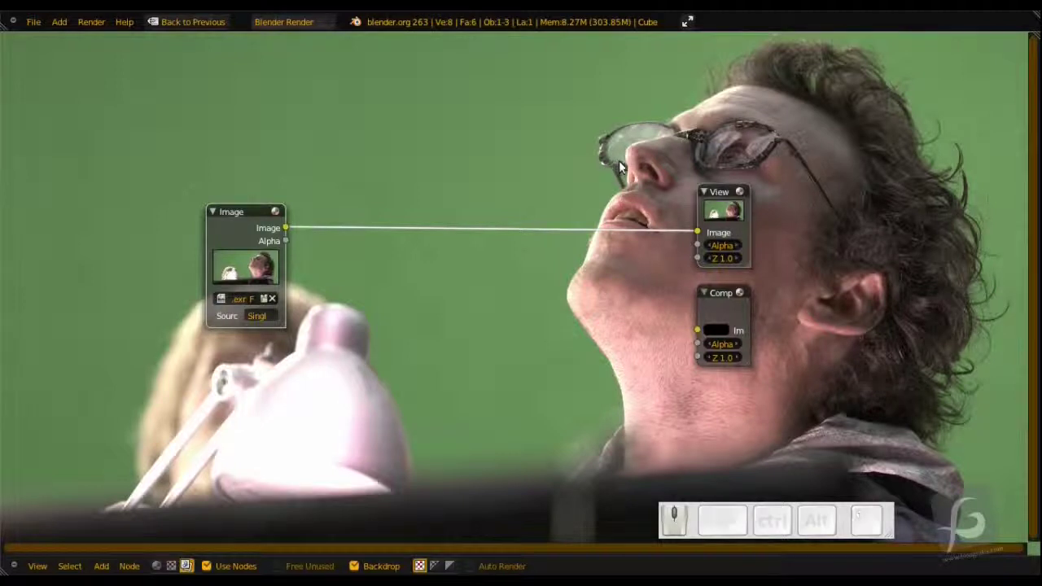
key(alt+v)
key(alt+v)
key(alt+v)
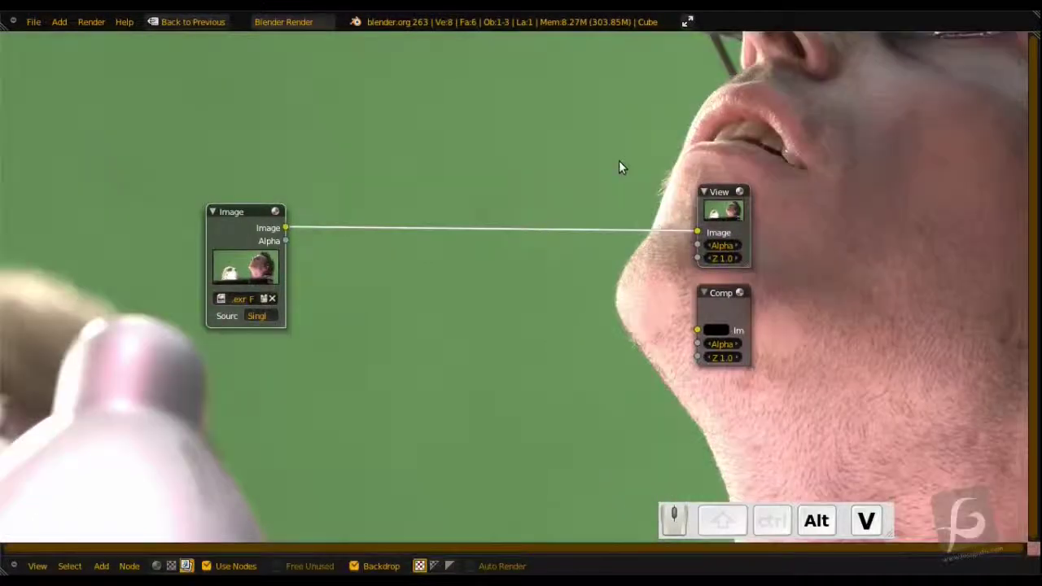
Move the Image and Viewer nodes farther apart to make room between them.
middle_drag(351, 283, 380, 237)
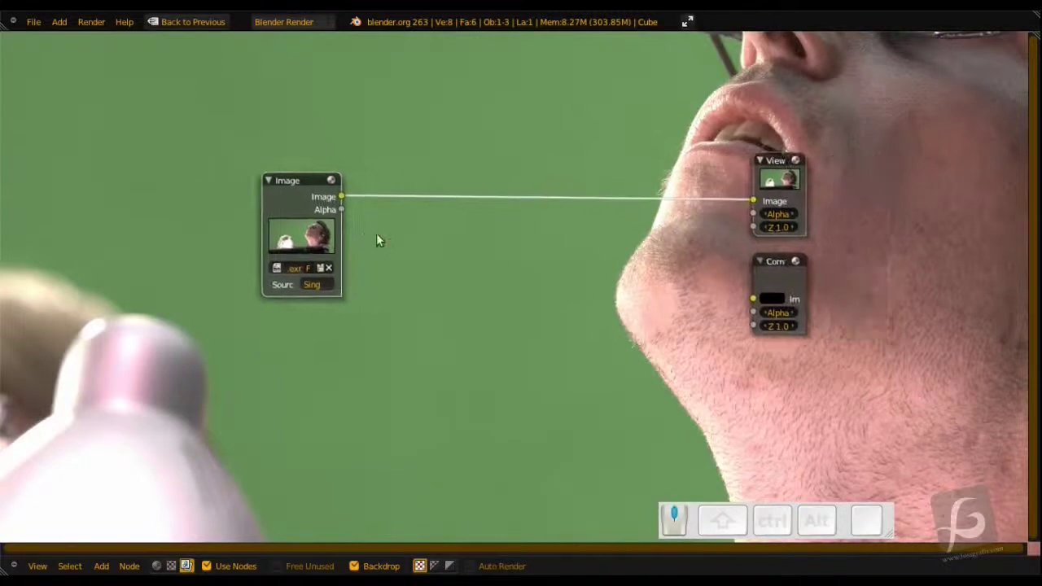
drag(280, 192, 151, 183)
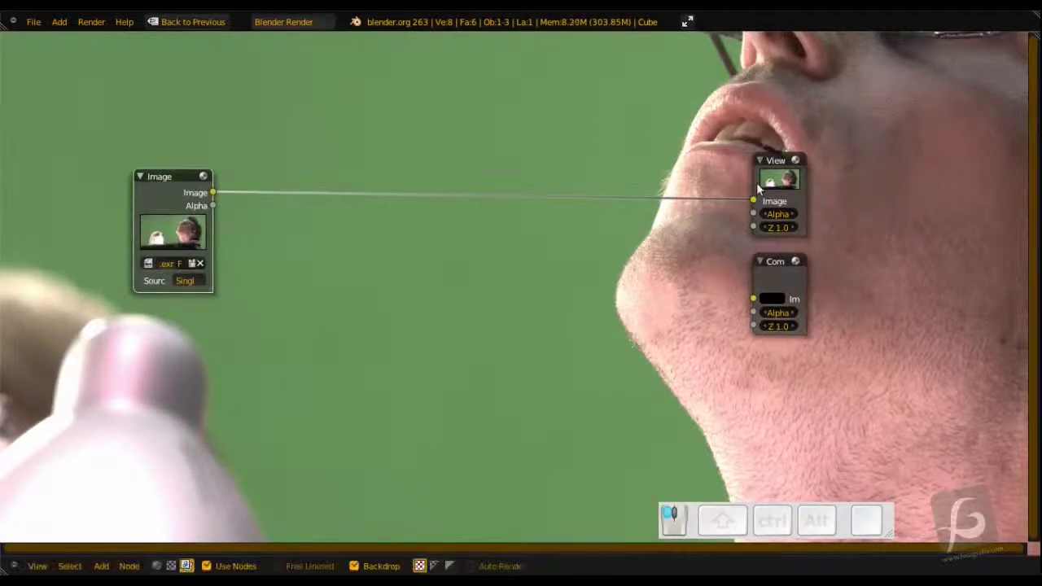
drag(756, 182, 789, 174)
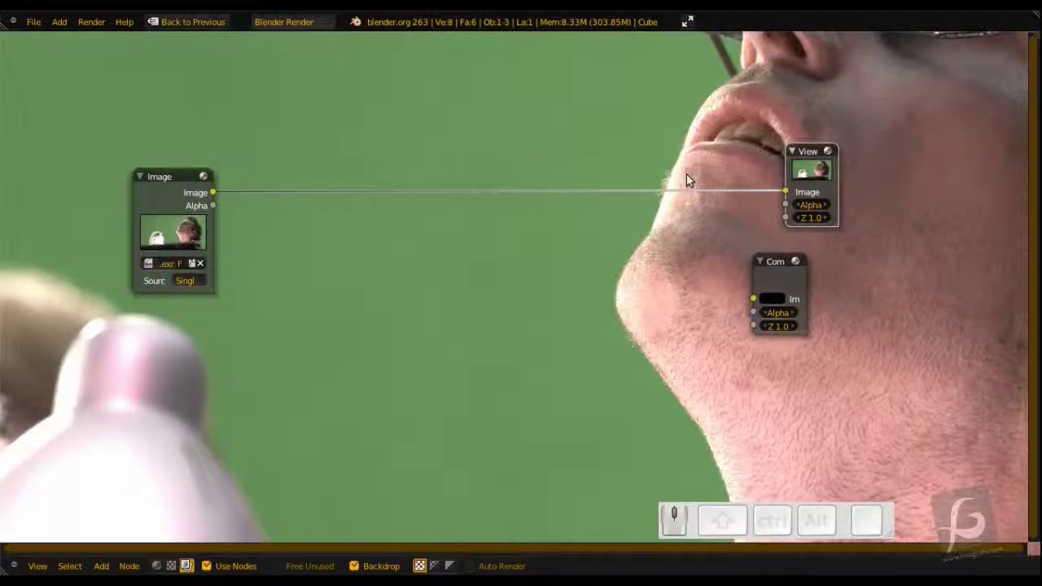
Open the User Preferences, examine the Node Editor theme settings and the theme presets, and close the window.
key(ctrl+alt+u)
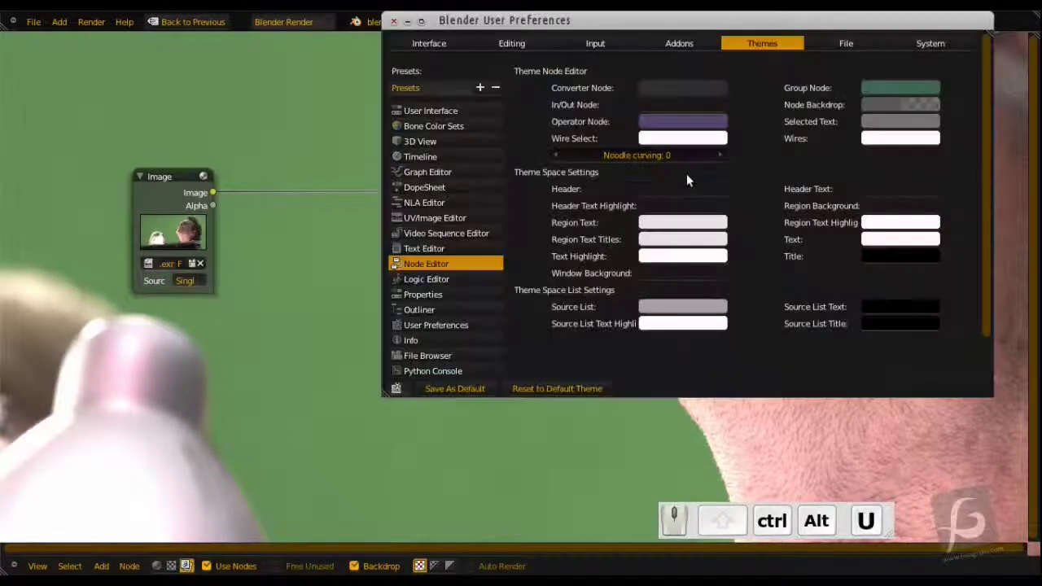
drag(643, 20, 509, 80)
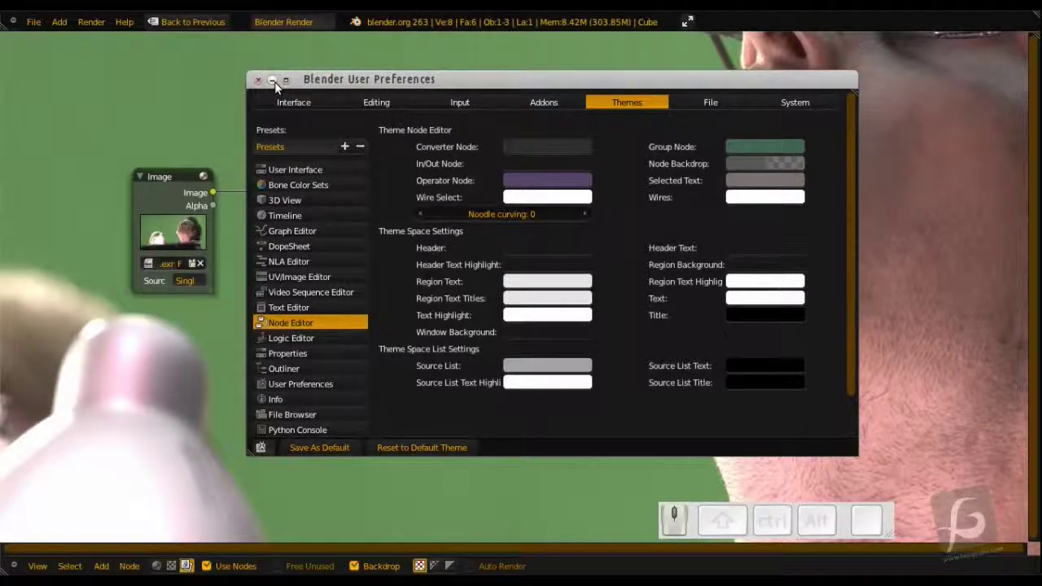
drag(413, 86, 571, 81)
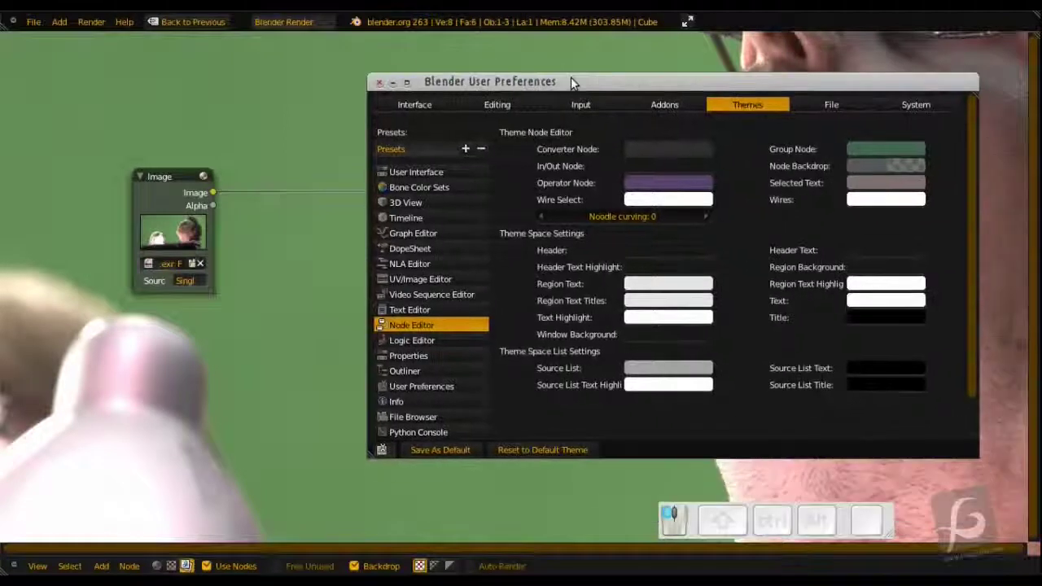
click(450, 146)
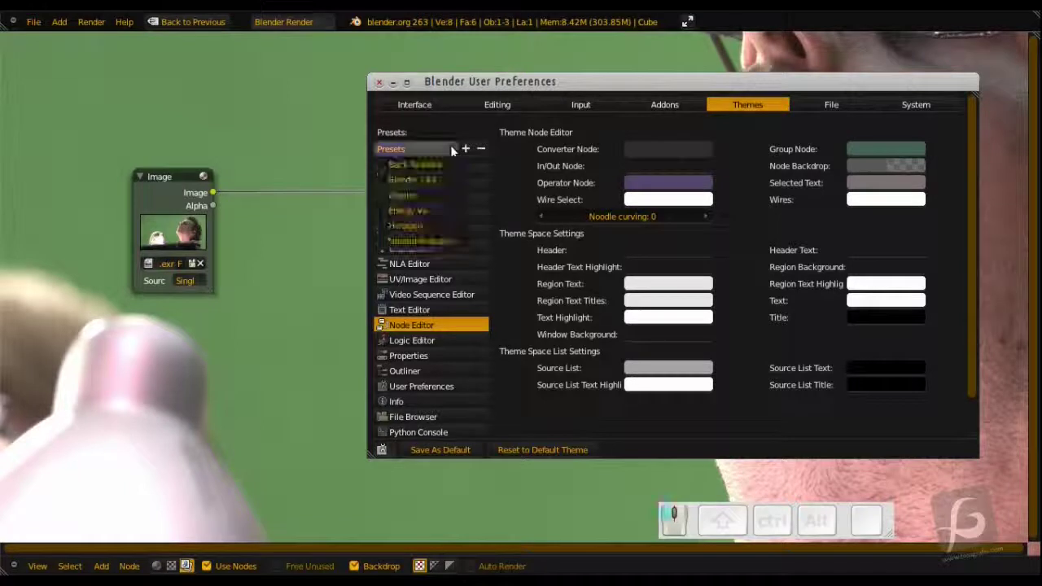
click(433, 210)
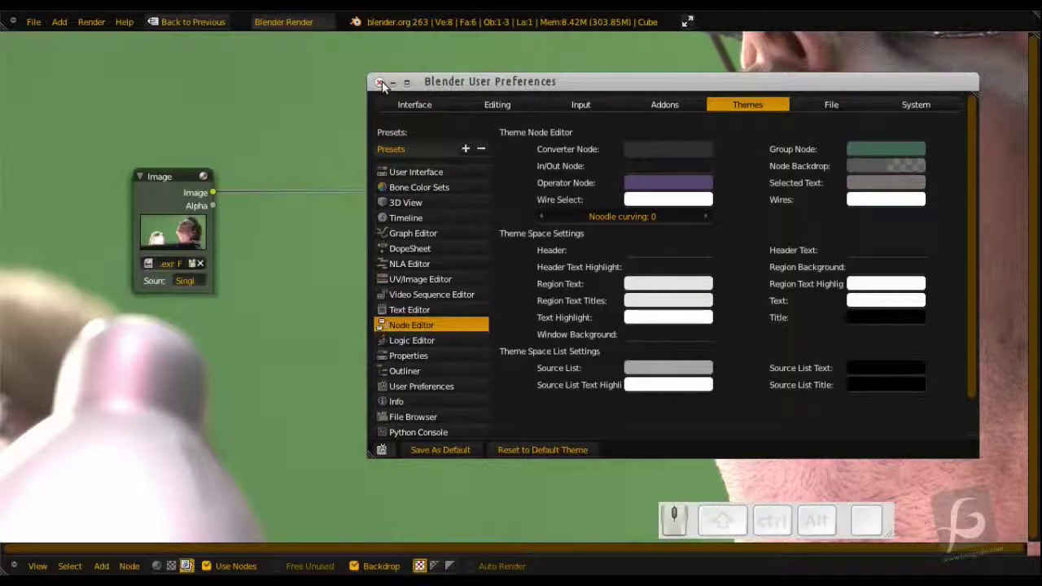
drag(438, 80, 445, 68)
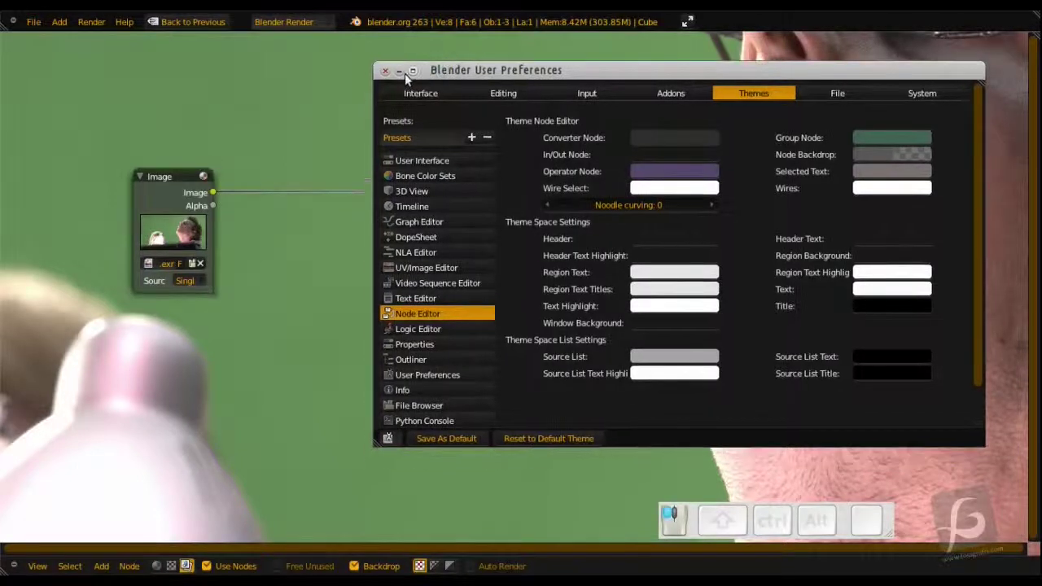
click(387, 72)
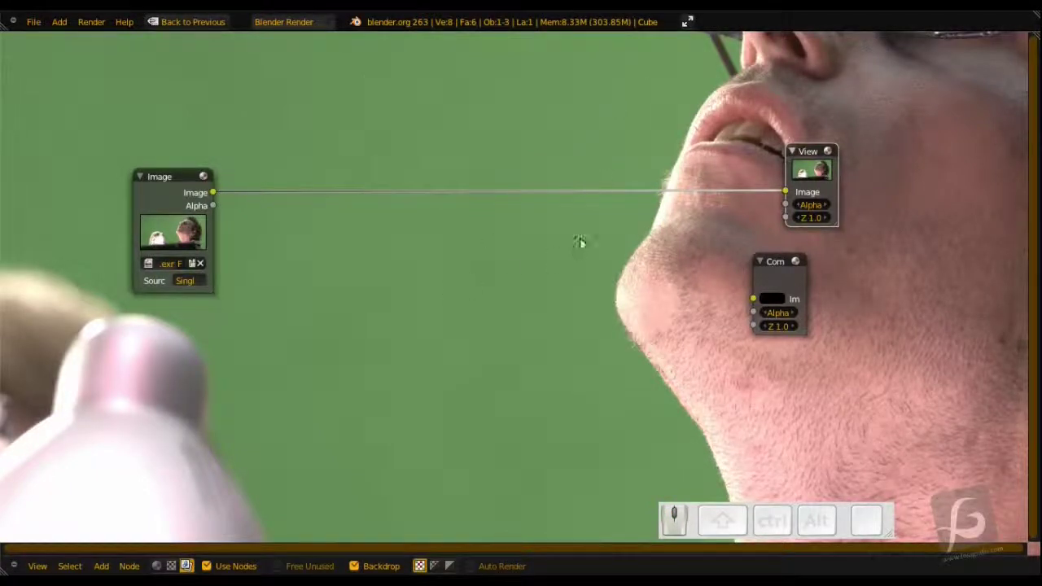
Move the Composite node outward so that it sits beneath the Viewer node.
scroll(580, 242, up, 1)
drag(842, 253, 885, 251)
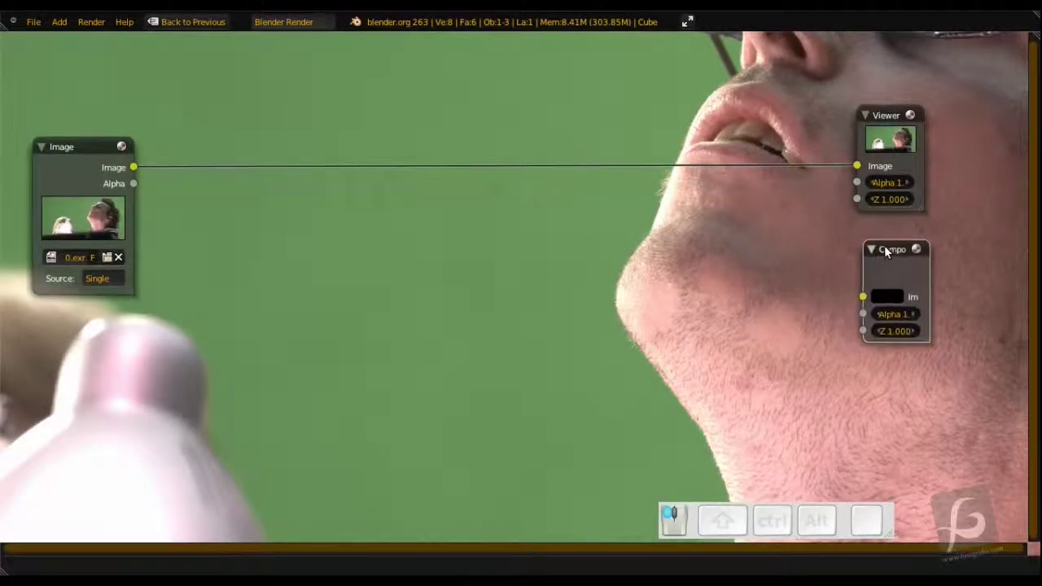
middle_drag(619, 272, 676, 290)
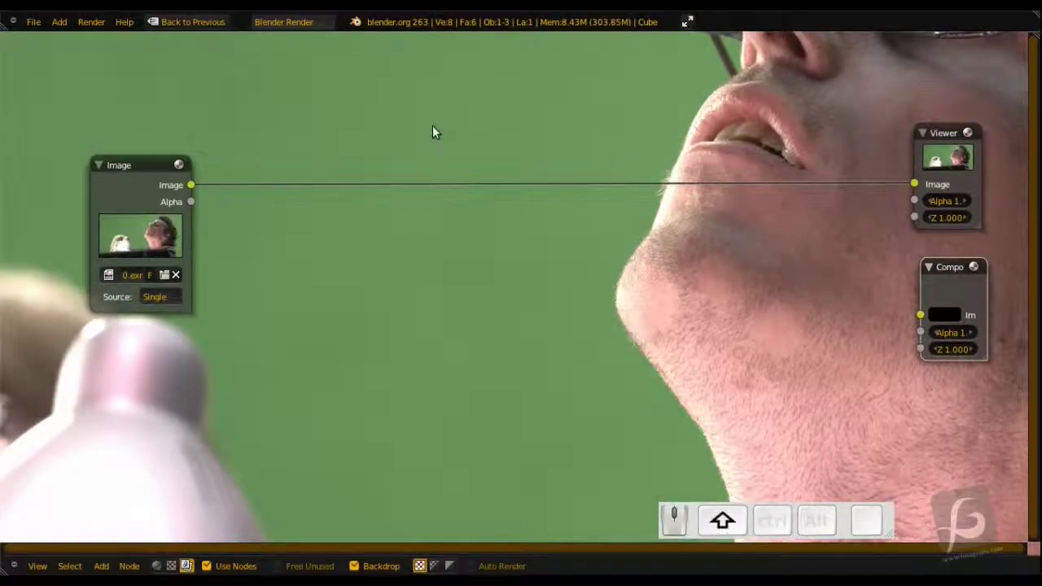
Add a Scale node from the Distort group and insert it into the link between the Image and Viewer nodes.
key(shift+space)
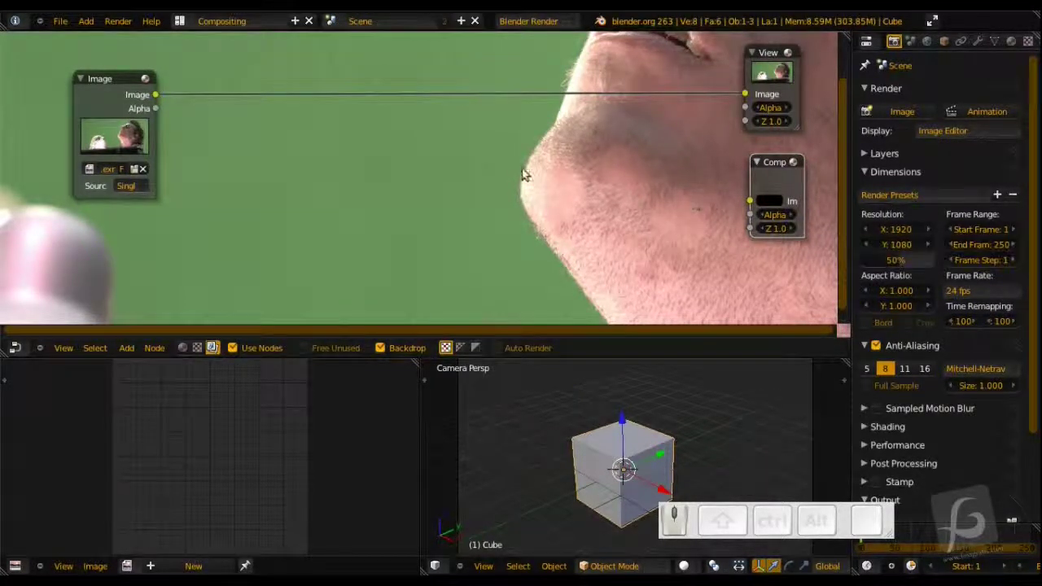
key(shift+a)
mouse_move(512, 208)
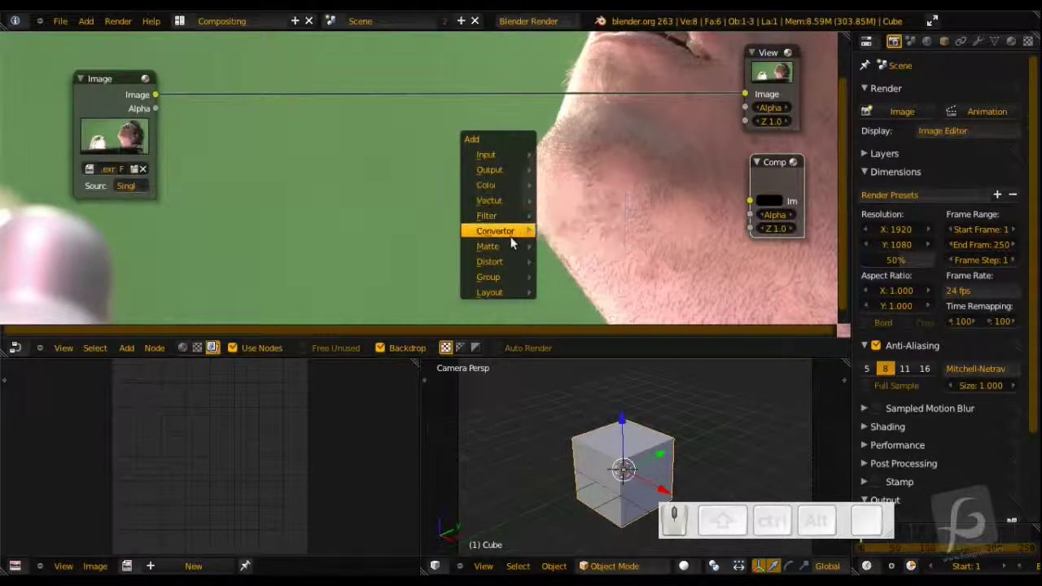
mouse_move(507, 263)
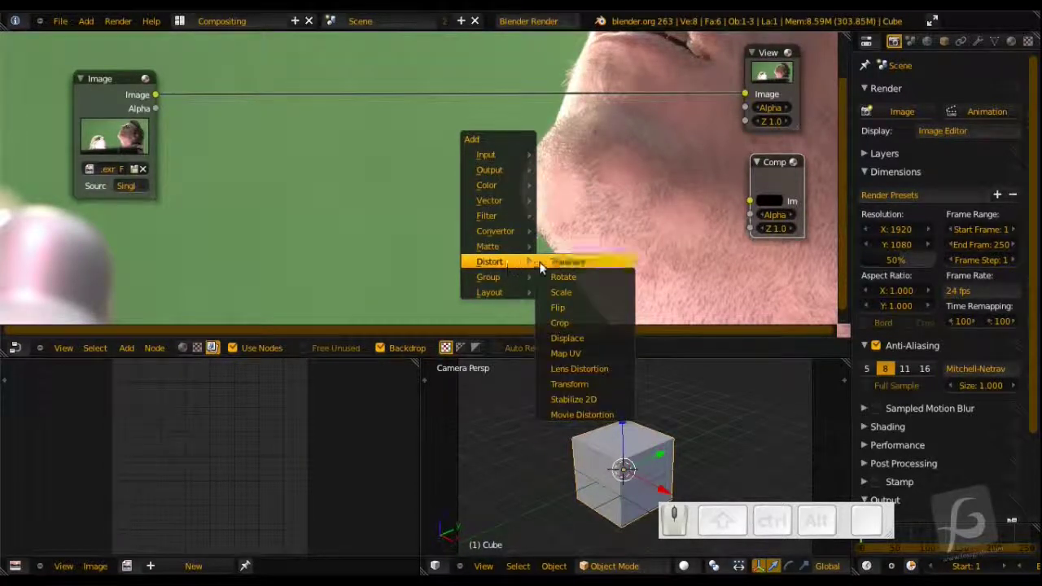
click(574, 293)
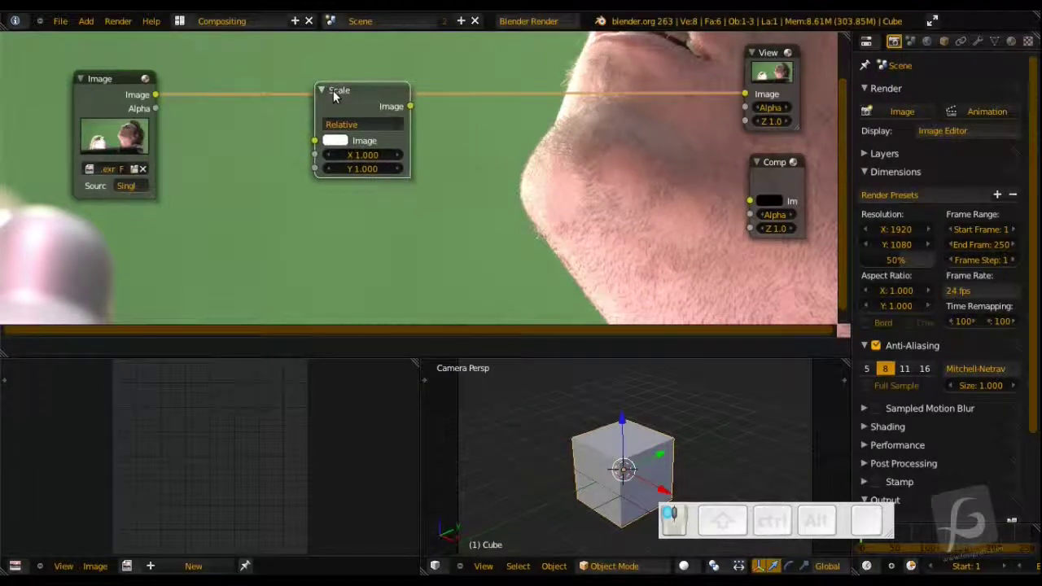
click(333, 90)
drag(333, 90, 225, 70)
key(shift+space)
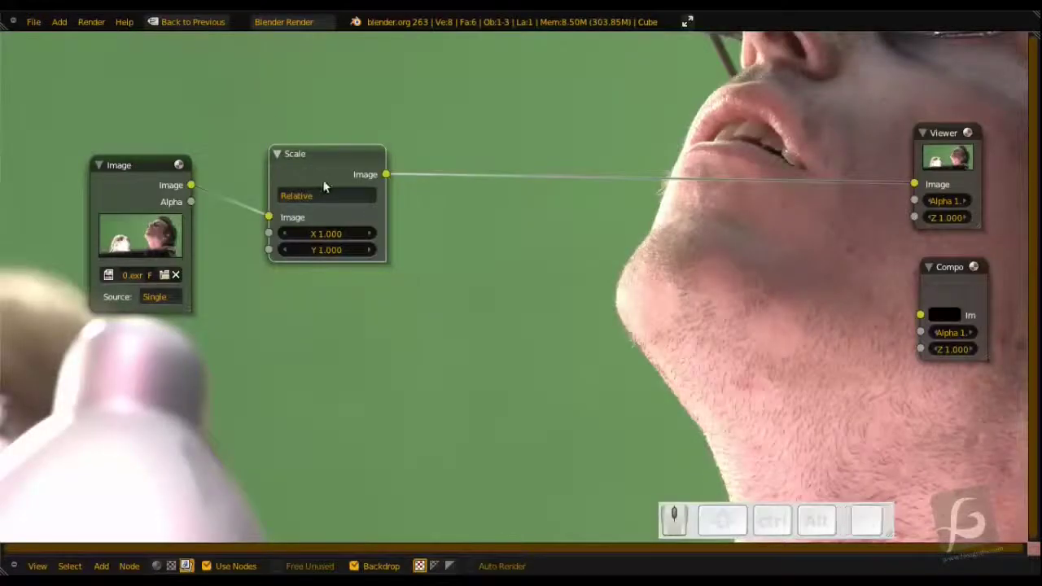
Set the Scale node's space to Render Size and place the node right beside the Image node.
click(305, 196)
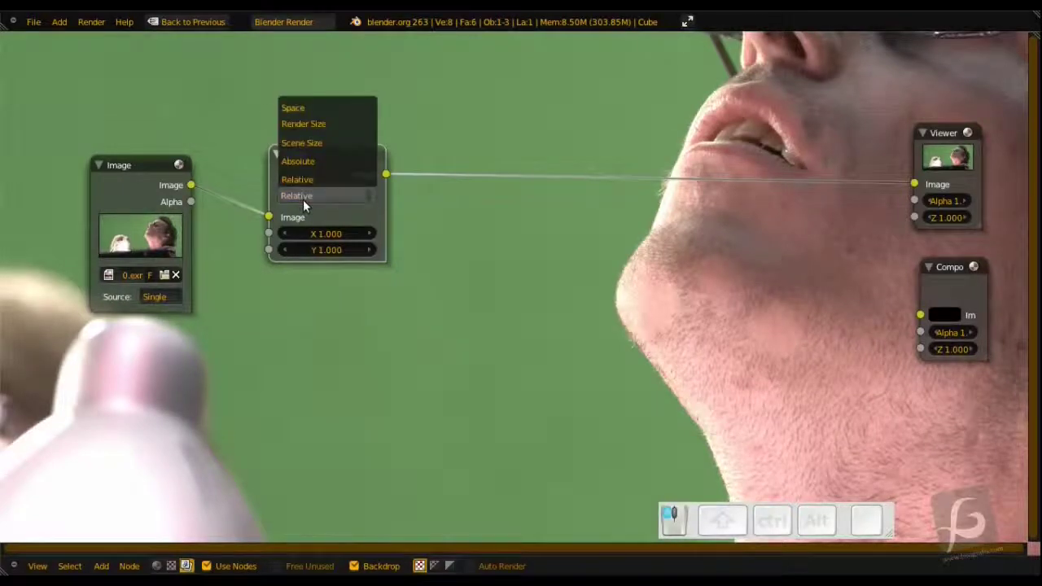
click(320, 129)
scroll(505, 273, up, 1)
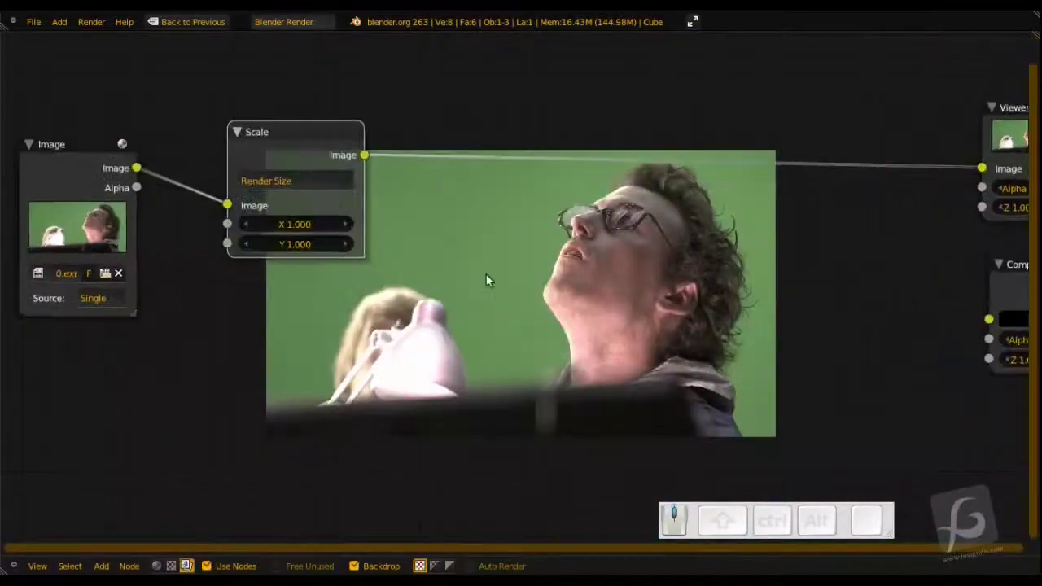
drag(278, 133, 206, 151)
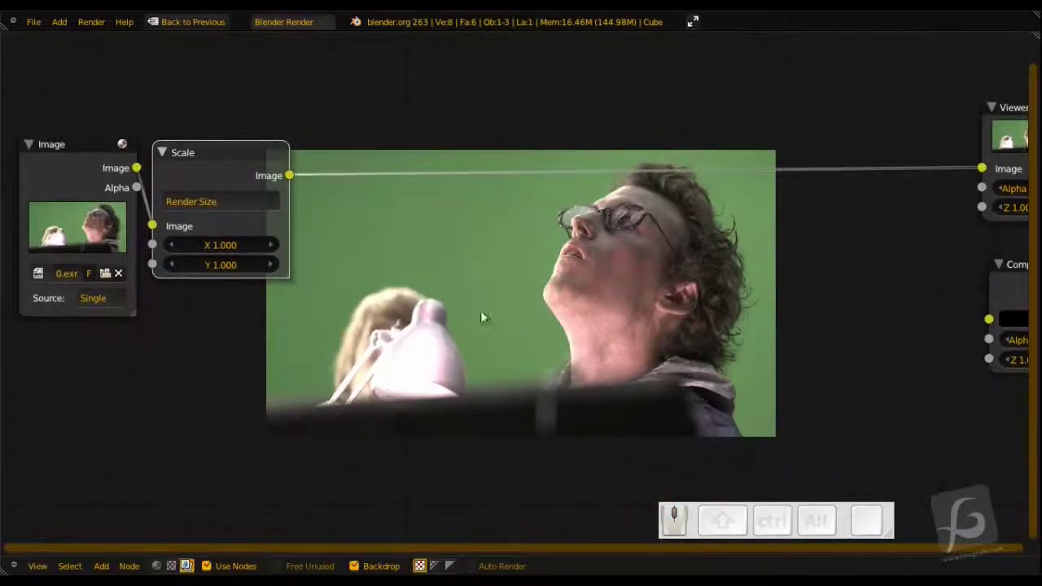
Enlarge the backdrop image behind the node chain.
scroll(479, 313, down, 1)
middle_drag(459, 299, 456, 457)
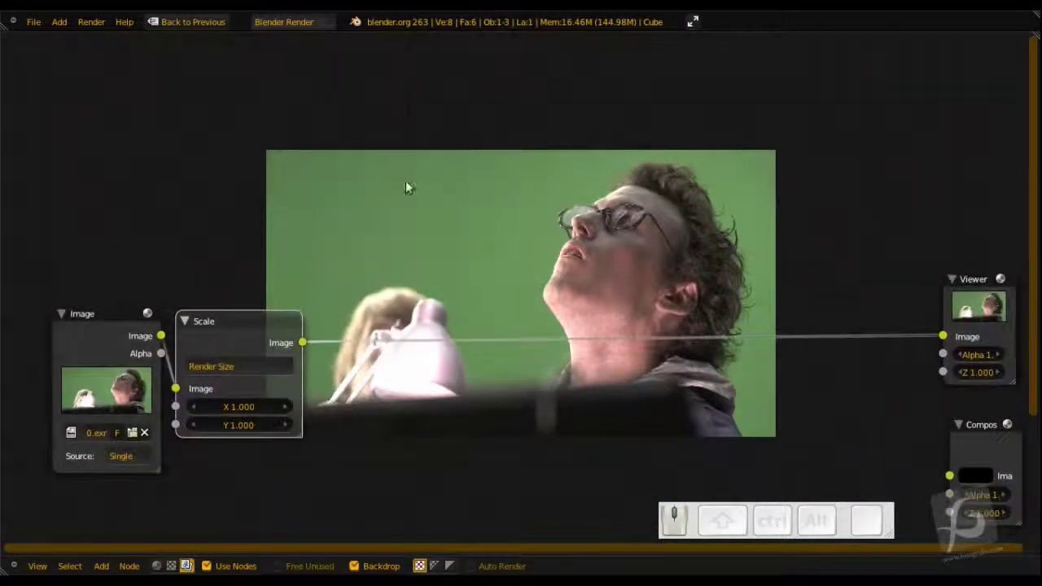
key(alt+v)
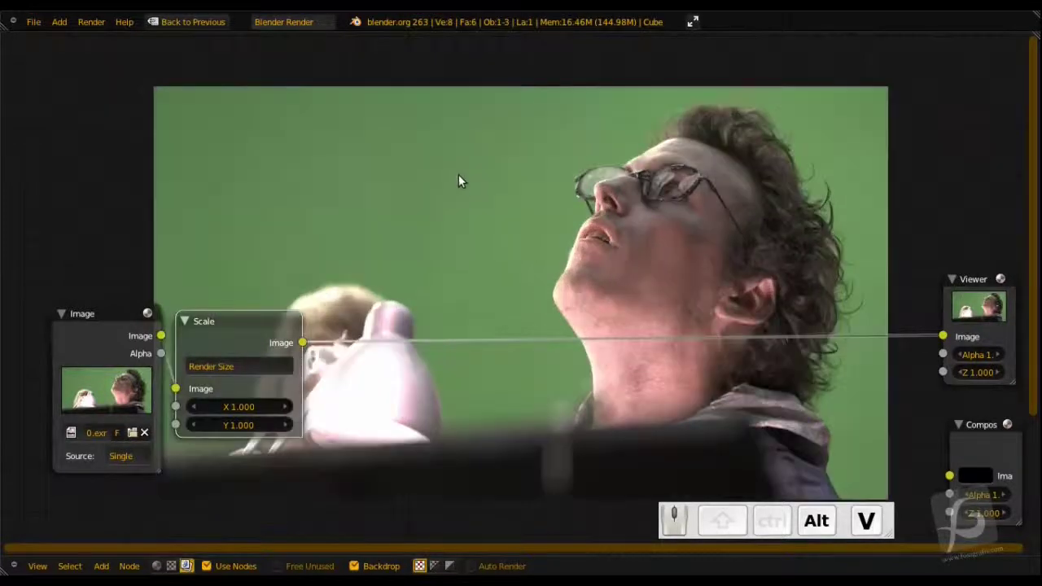
middle_drag(459, 174, 536, 152)
middle_drag(582, 204, 511, 161)
scroll(411, 179, down, 2)
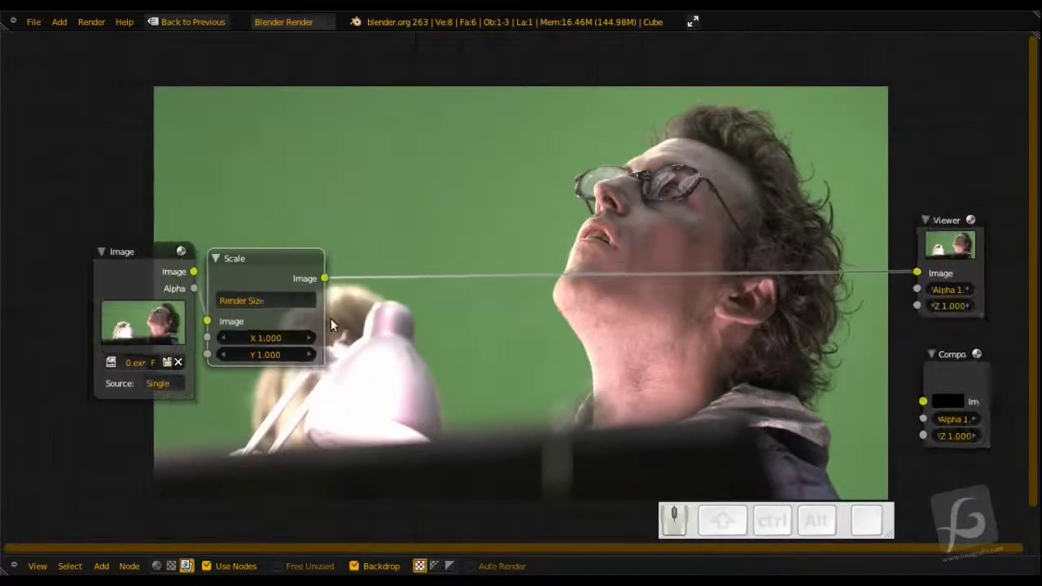
Align the Composite node directly beneath the Viewer node and link the Scale node's Image output to it.
scroll(393, 292, up, 2)
middle_drag(554, 215, 509, 217)
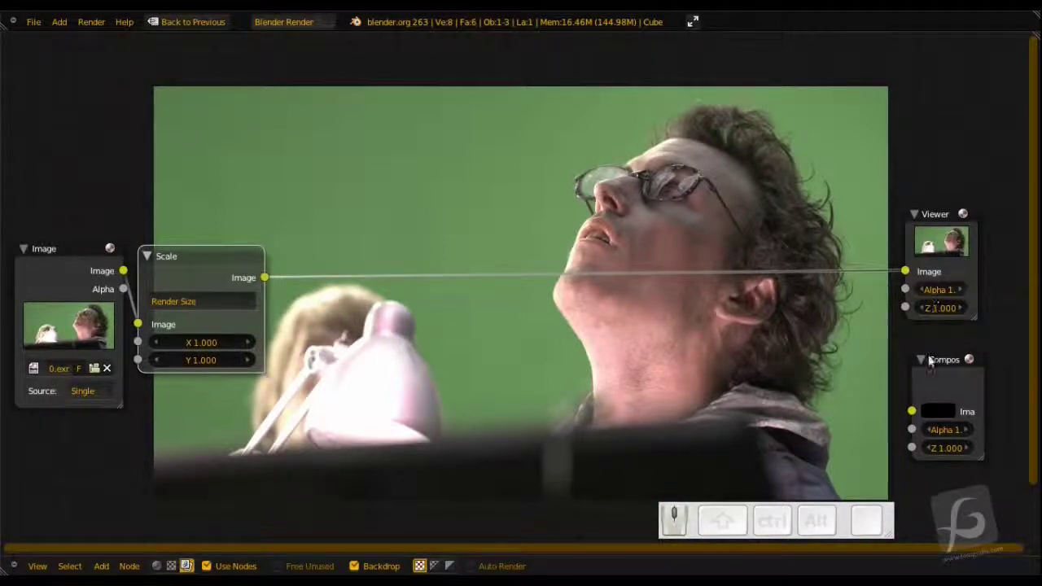
drag(919, 360, 912, 355)
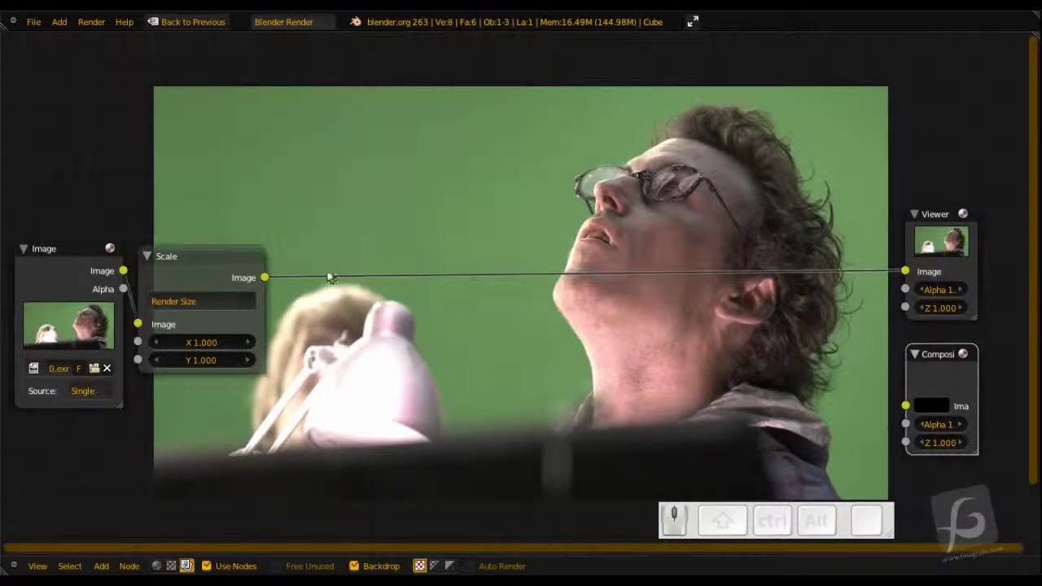
drag(275, 280, 905, 406)
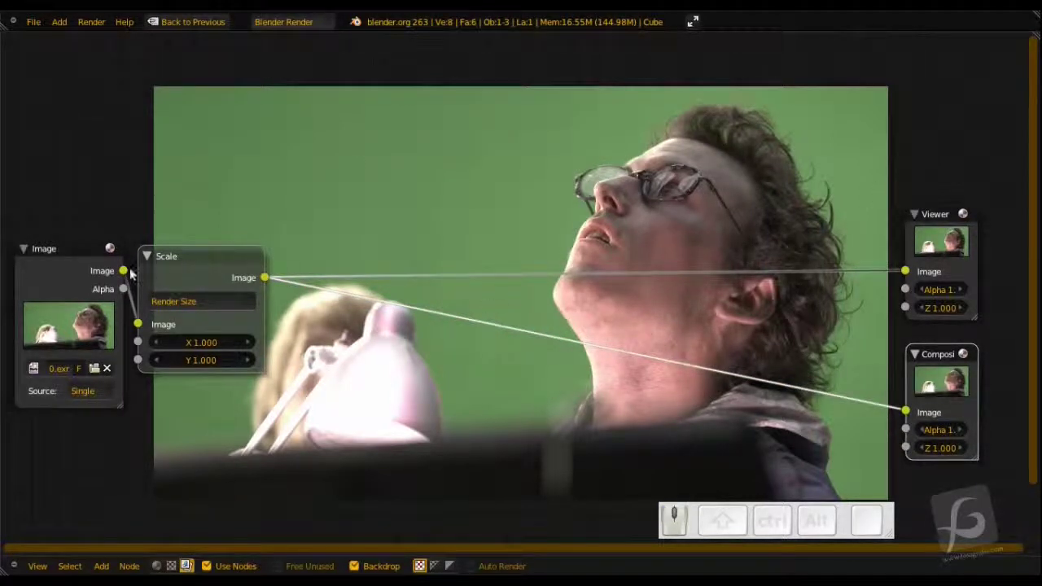
Rearrange the Image and Scale nodes so that they sit closely side by side at the start of the chain.
drag(140, 307, 136, 312)
drag(208, 264, 291, 238)
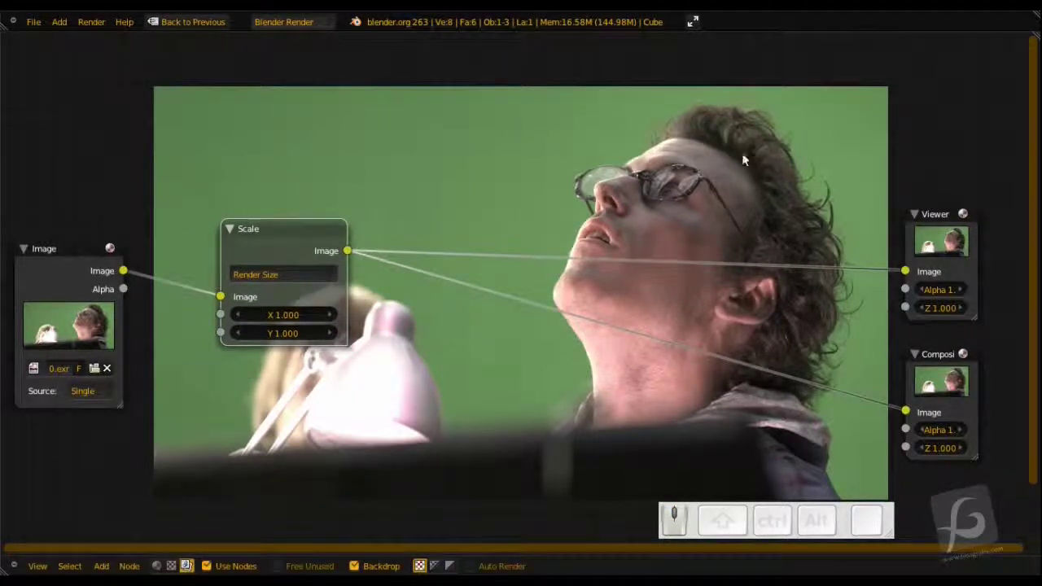
drag(301, 229, 263, 235)
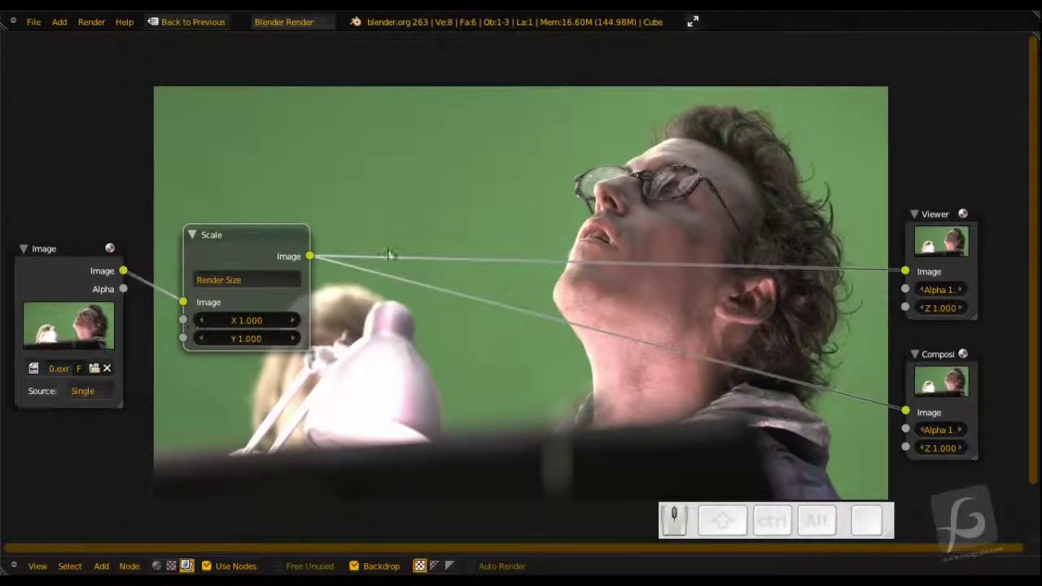
middle_drag(284, 241, 390, 202)
drag(383, 199, 344, 209)
drag(186, 218, 161, 213)
drag(305, 203, 277, 200)
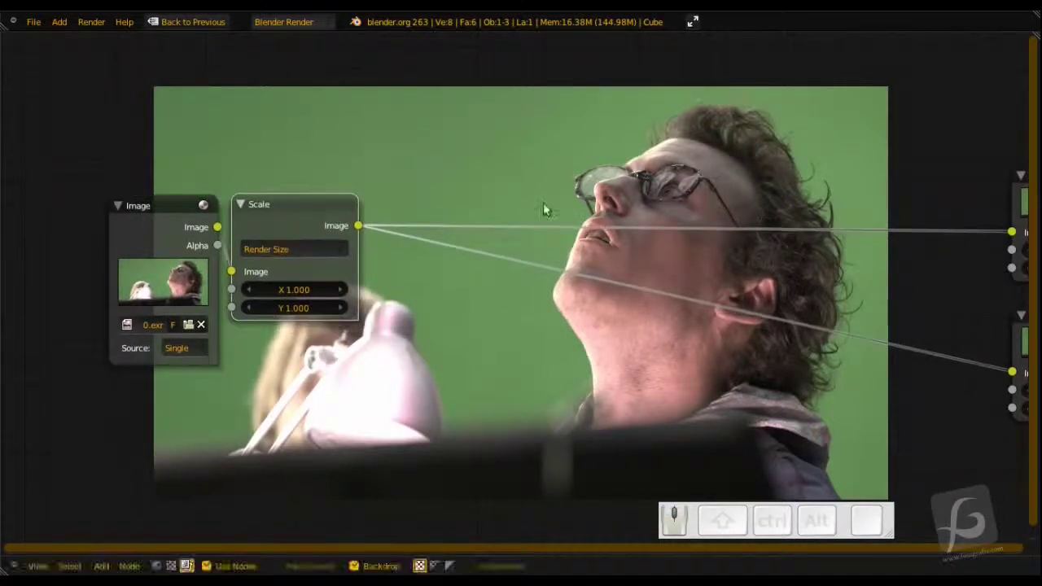
middle_drag(543, 203, 442, 245)
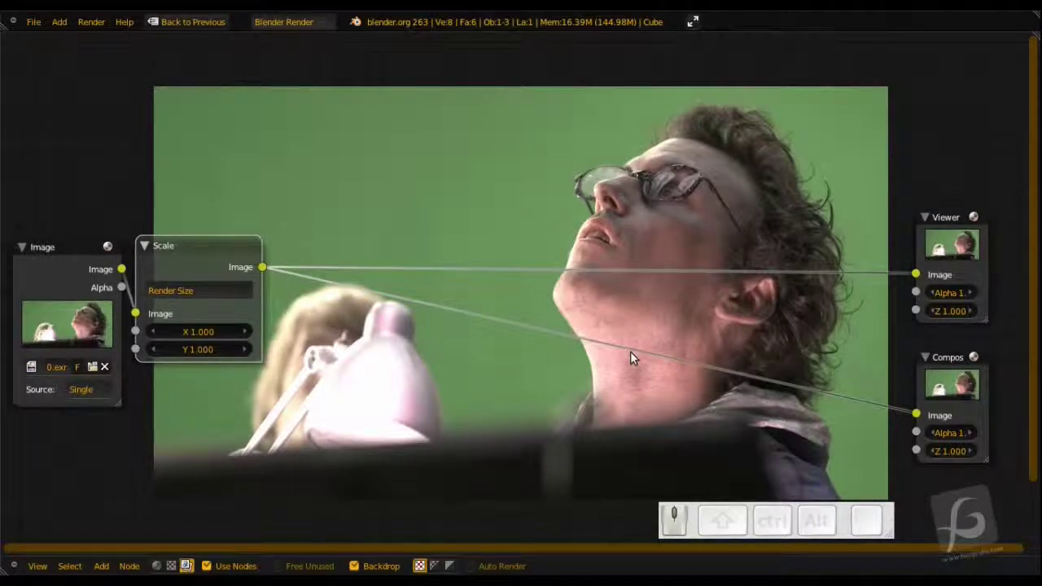
Add a Chroma Key node after the Scale node and feed its Image output to both the Viewer and Composite nodes.
key(shift+a)
mouse_move(624, 334)
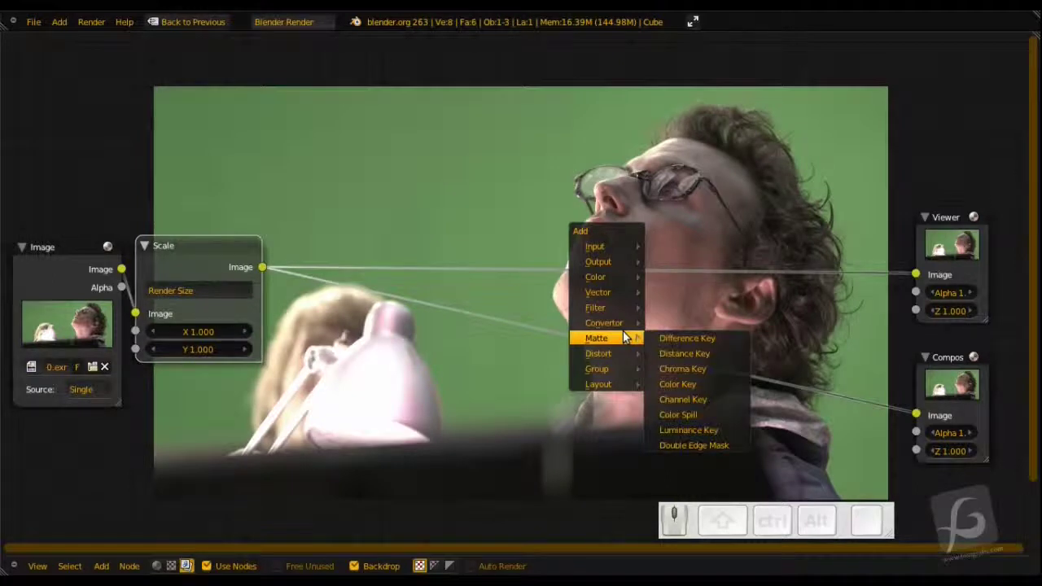
click(729, 366)
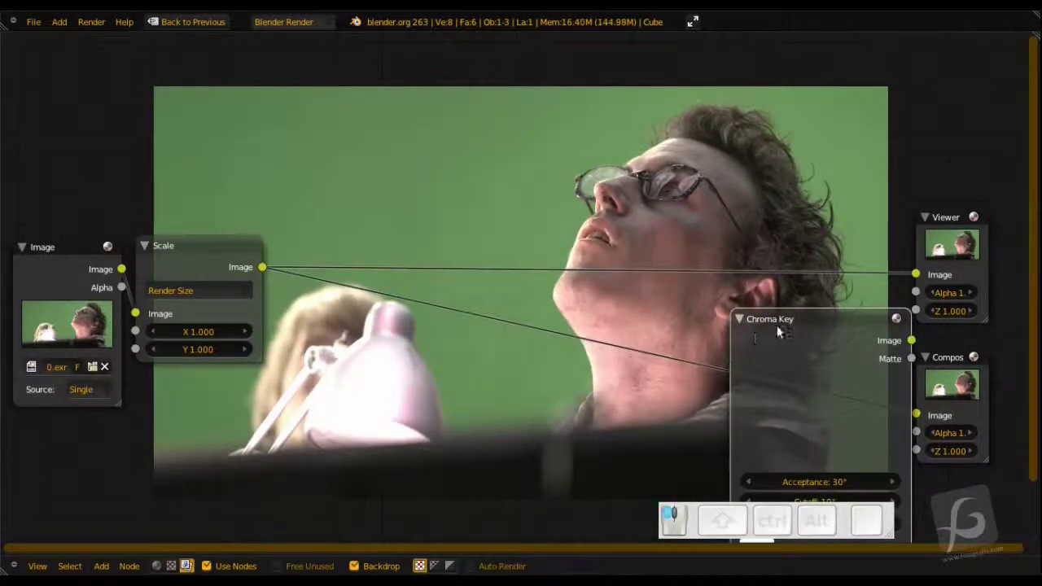
drag(777, 329, 495, 298)
drag(492, 304, 457, 237)
drag(606, 254, 916, 274)
drag(498, 253, 399, 171)
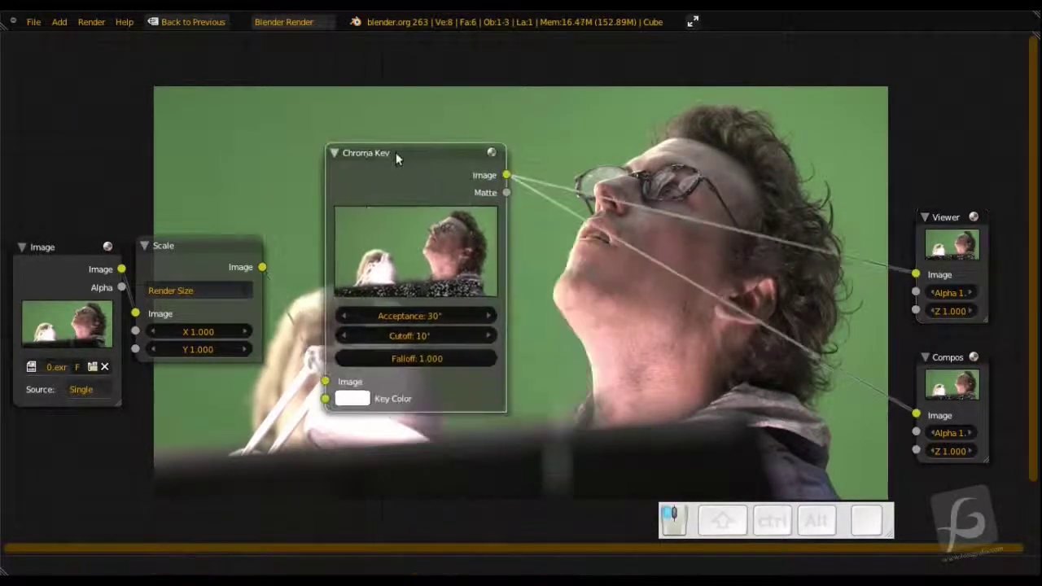
Sample the green screen as the Chroma Key's Key Color and set the backdrop to display color with alpha.
click(360, 399)
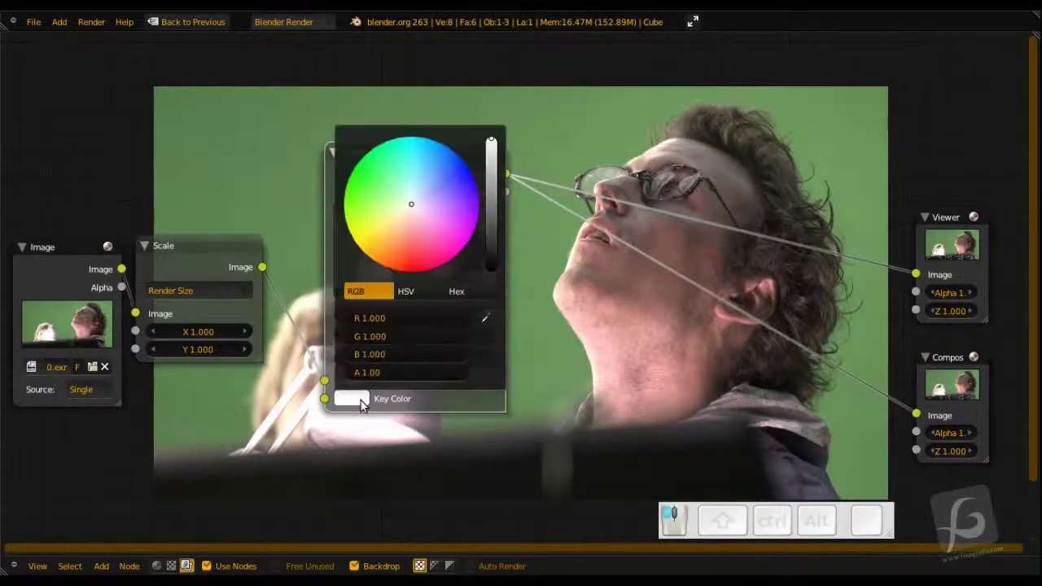
click(486, 312)
click(568, 149)
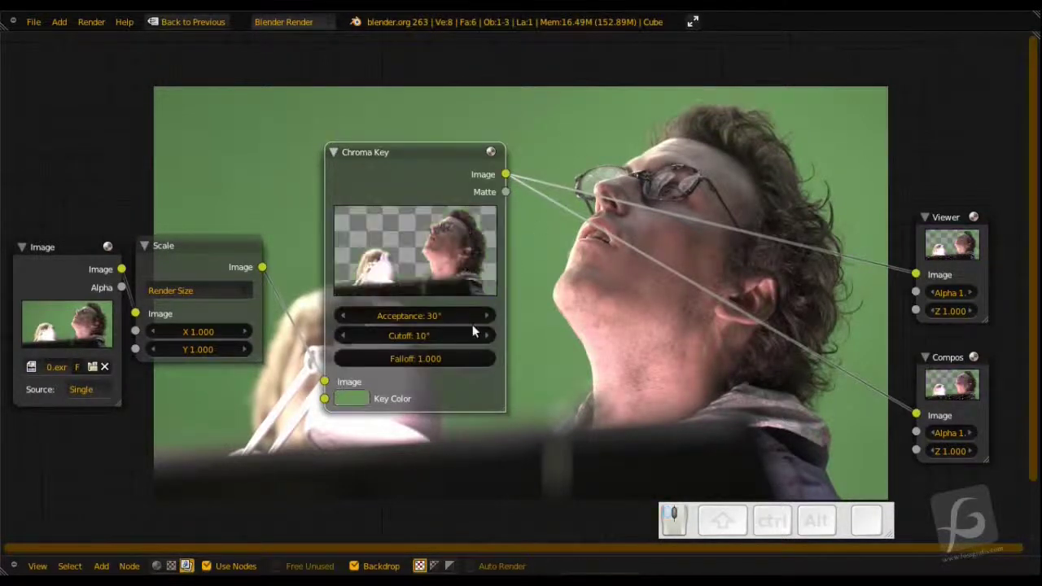
drag(446, 165, 436, 176)
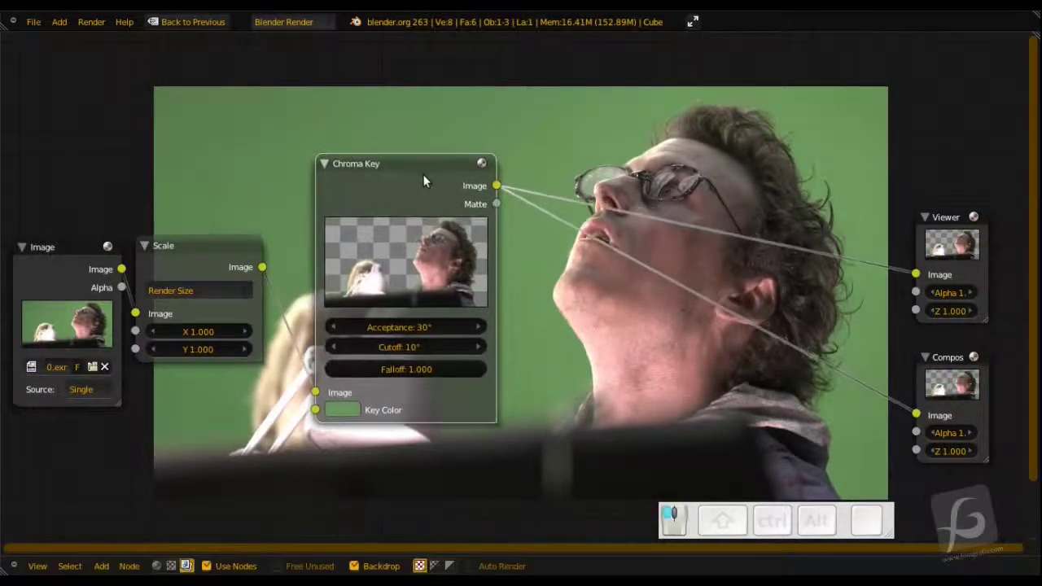
click(434, 565)
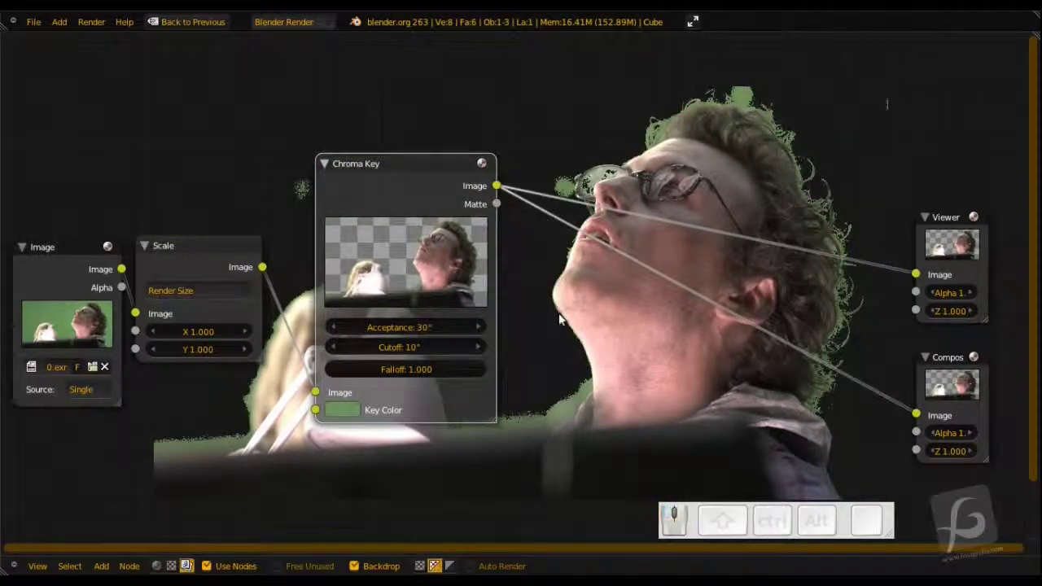
Set the Chroma Key's Acceptance to 42.324° and Cutoff to 30°, previewing its Matte output in the Viewer.
drag(429, 348, 521, 407)
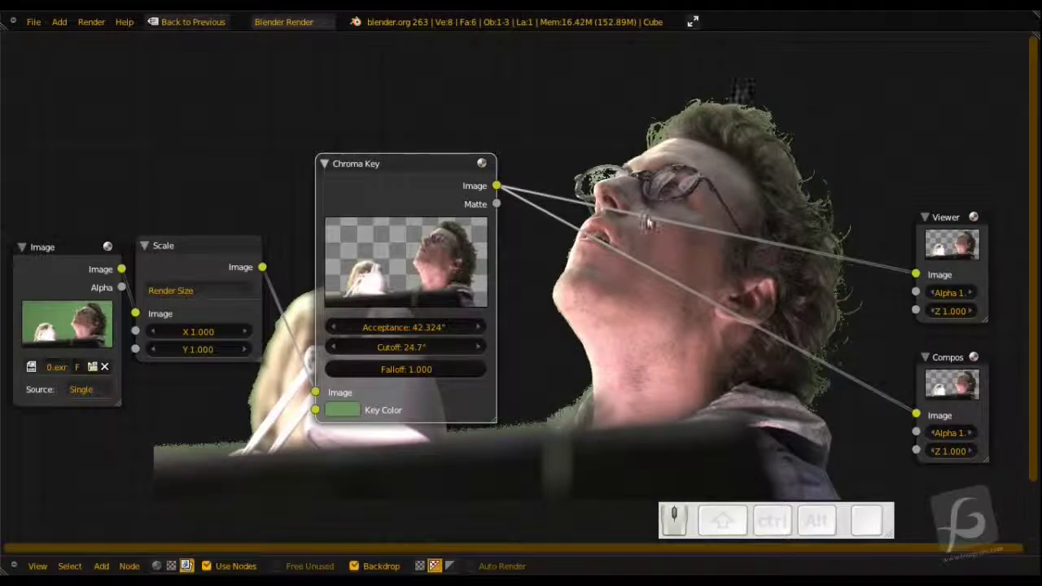
ctrl+shift+click(440, 167)
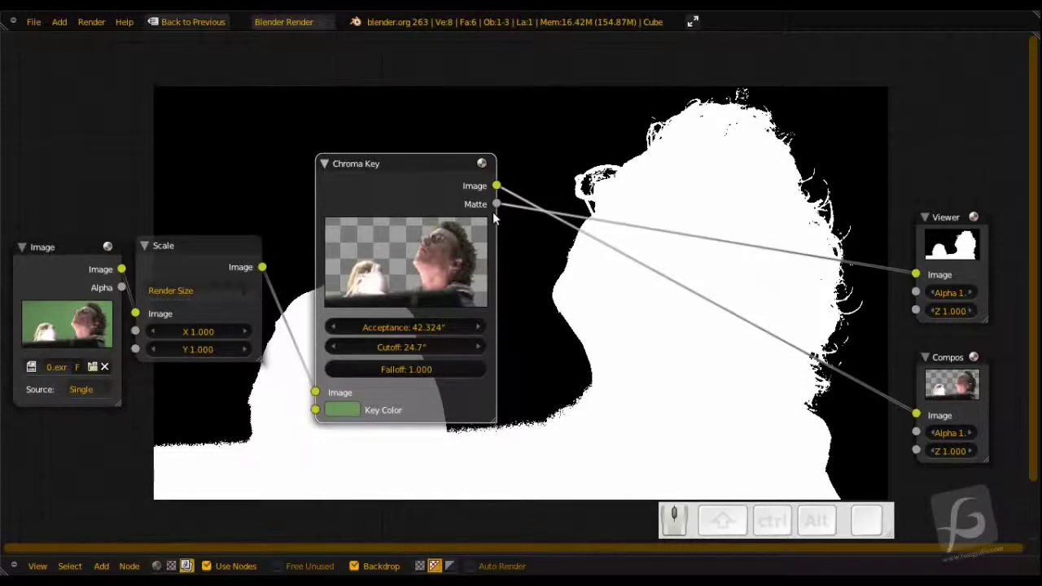
click(449, 343)
text(30)
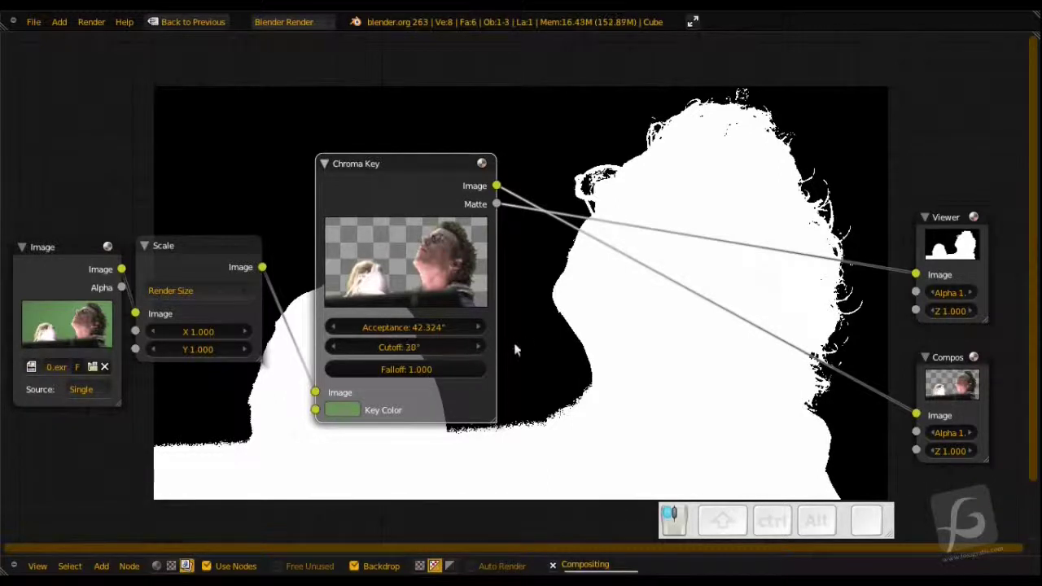
key(Return)
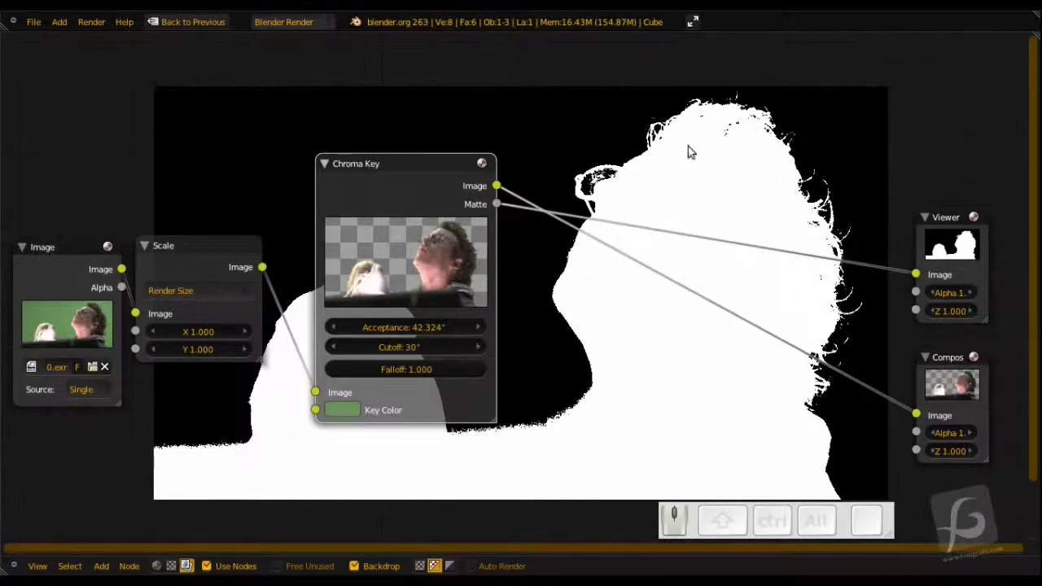
Space out the nodes by moving the Scale node away from the Image node and the Chroma Key up beyond it.
drag(388, 168, 442, 137)
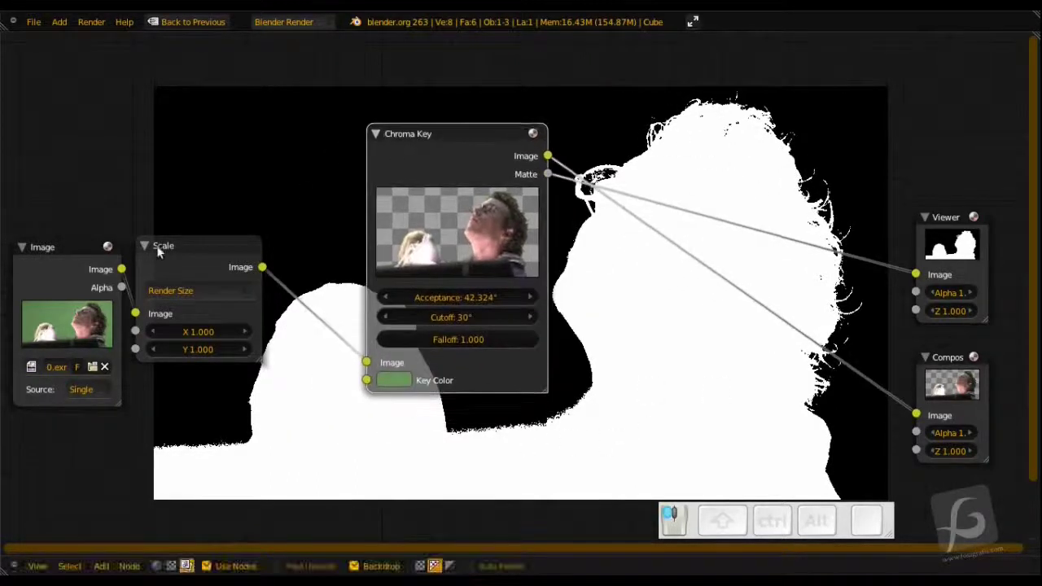
drag(169, 245, 219, 254)
drag(419, 139, 405, 153)
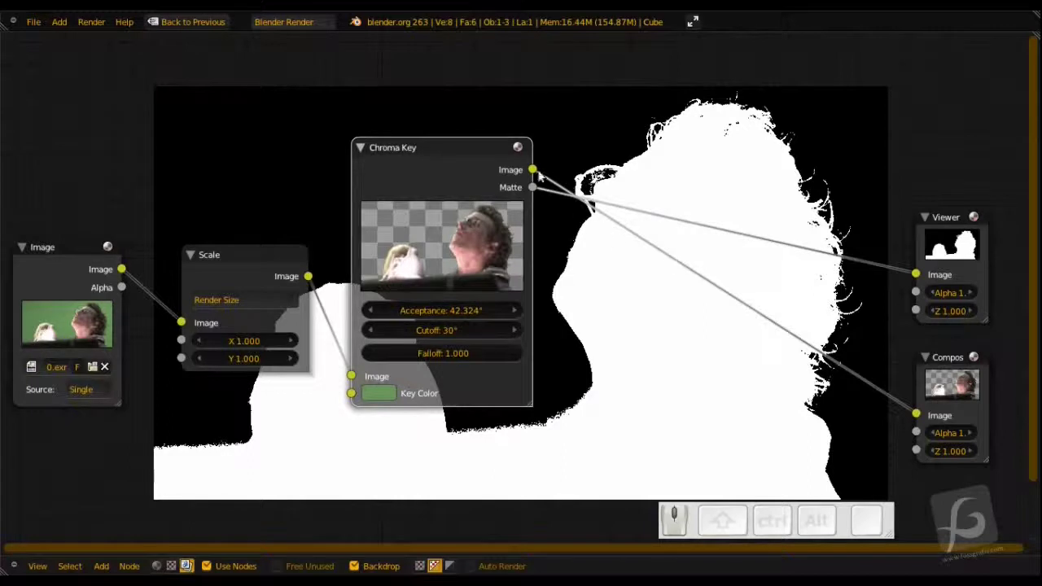
Preview the Chroma Key's Image output in the Viewer again, and delete the Chroma Key node.
ctrl+shift+click(476, 160)
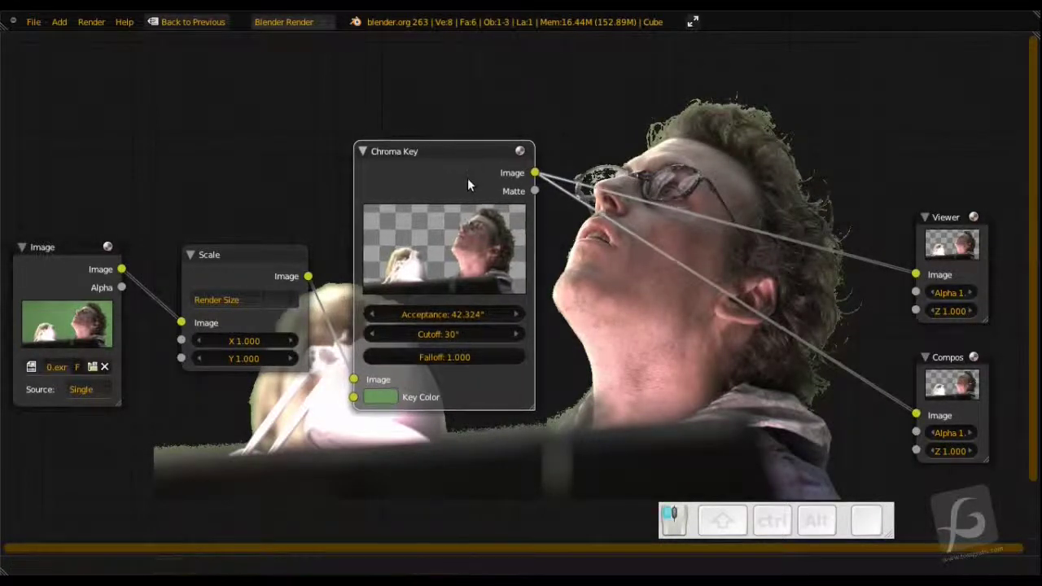
drag(467, 178, 475, 181)
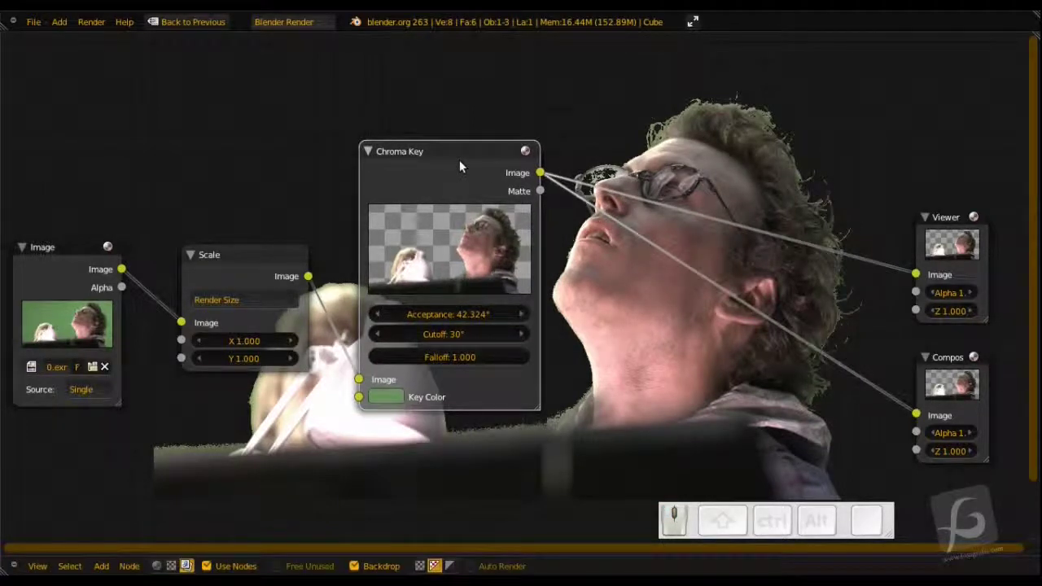
key(x)
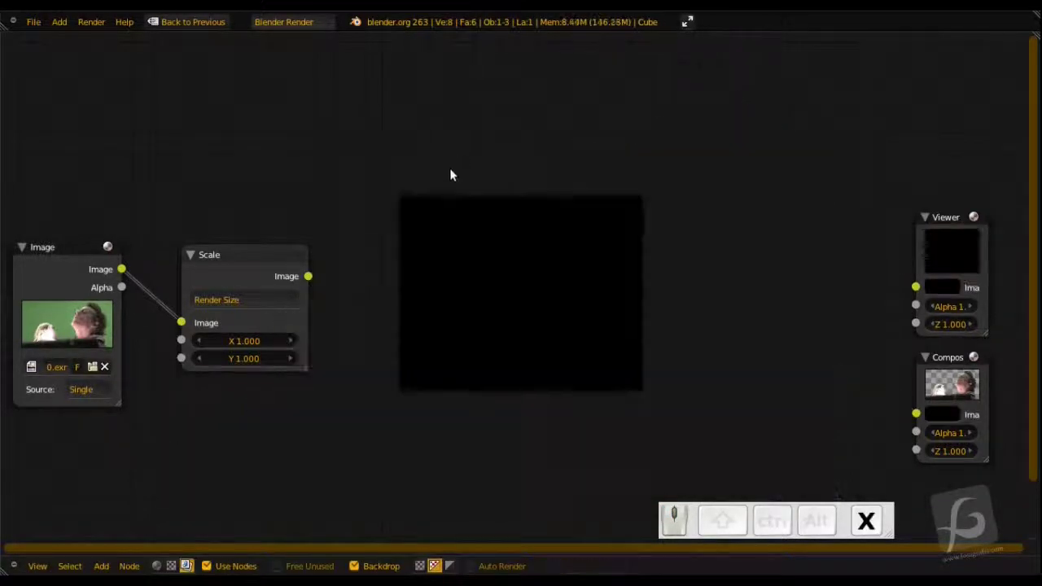
Add a Separate RGBA node from the Convertor group beside the Scale node and connect the Scale's Image output to it.
key(shift+a)
mouse_move(454, 229)
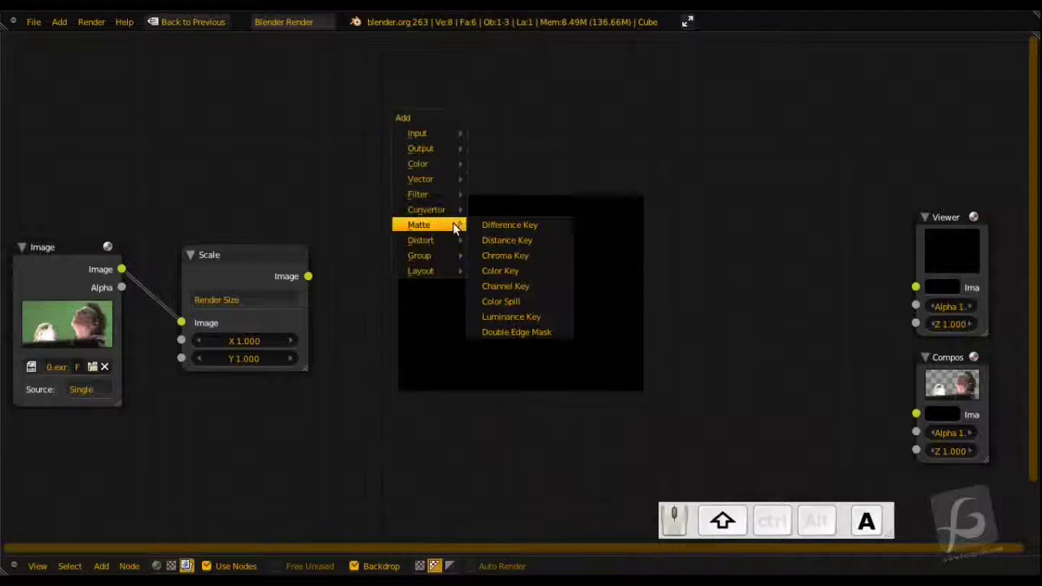
mouse_move(449, 210)
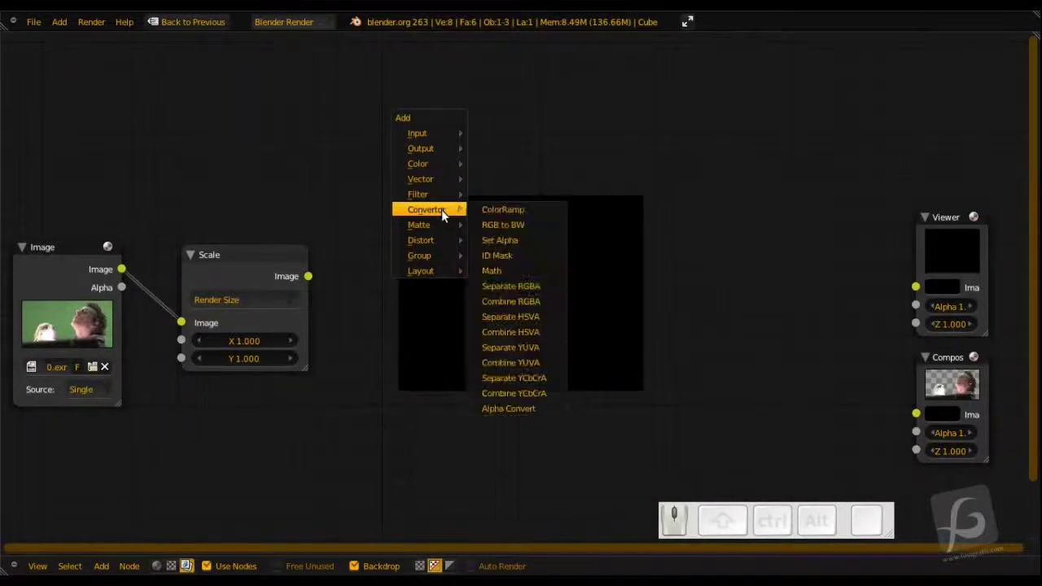
click(511, 286)
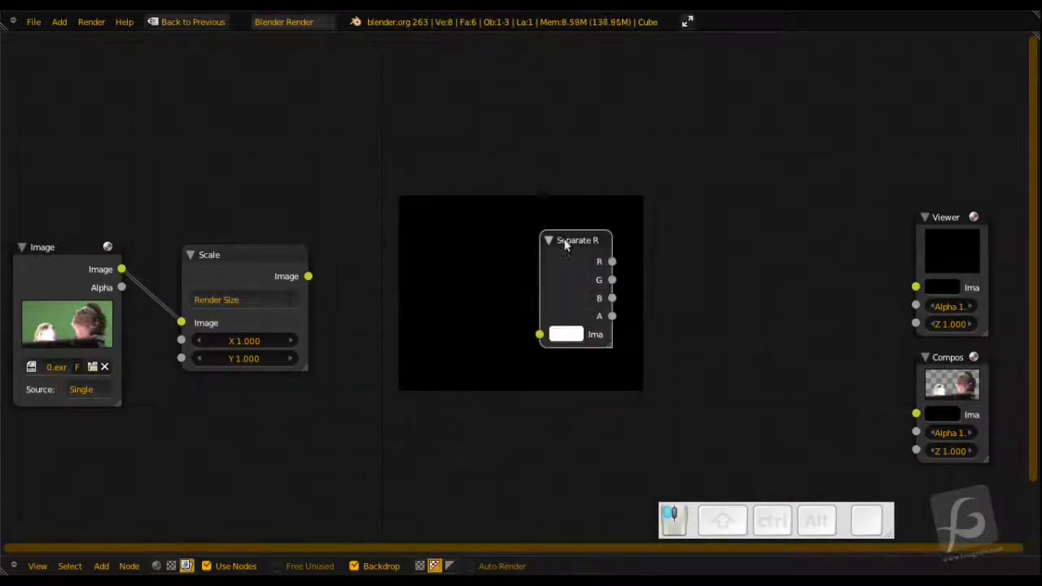
drag(558, 239, 444, 194)
drag(308, 279, 420, 285)
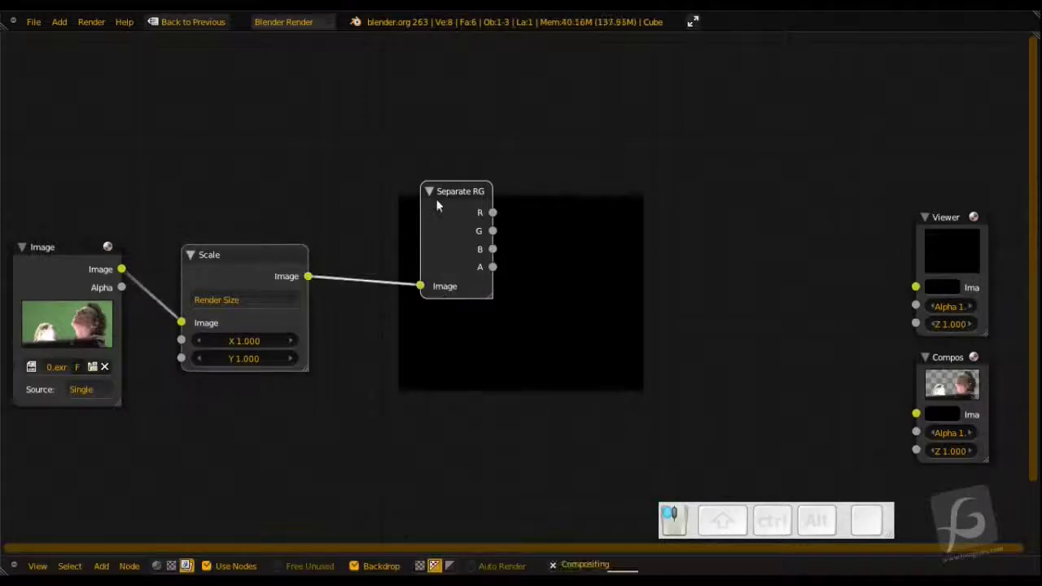
drag(434, 200, 374, 218)
Examine the red, green and blue outputs of the Separate RGBA node one after another in the Viewer.
ctrl+shift+click(390, 208)
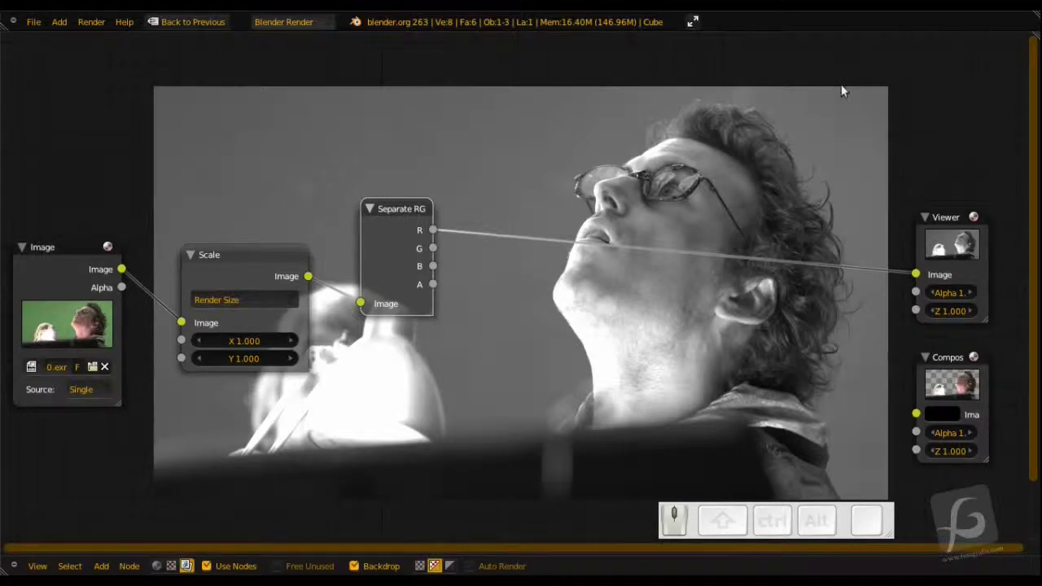
middle_drag(616, 293, 566, 417)
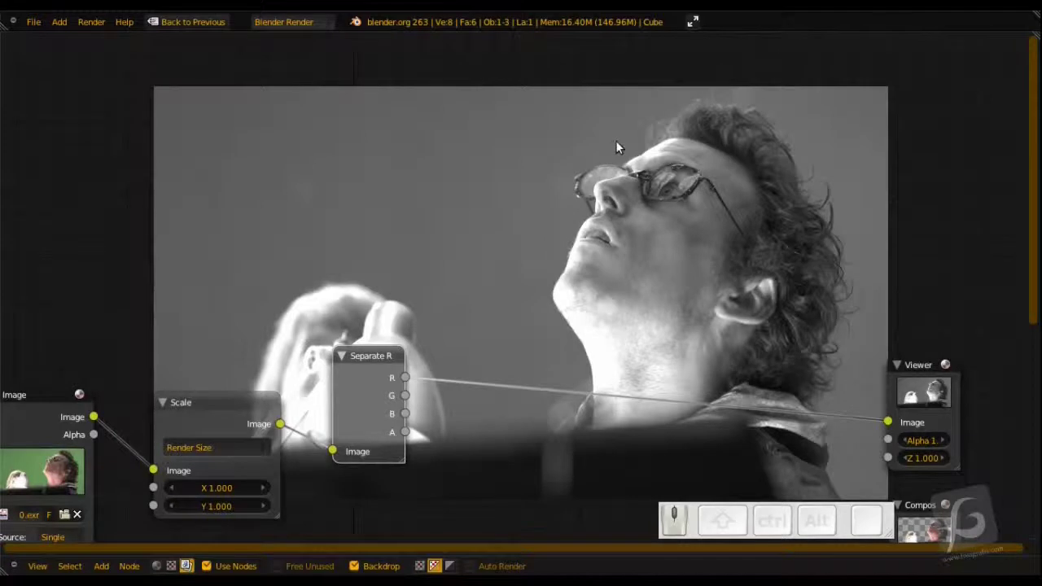
middle_drag(387, 363, 429, 244)
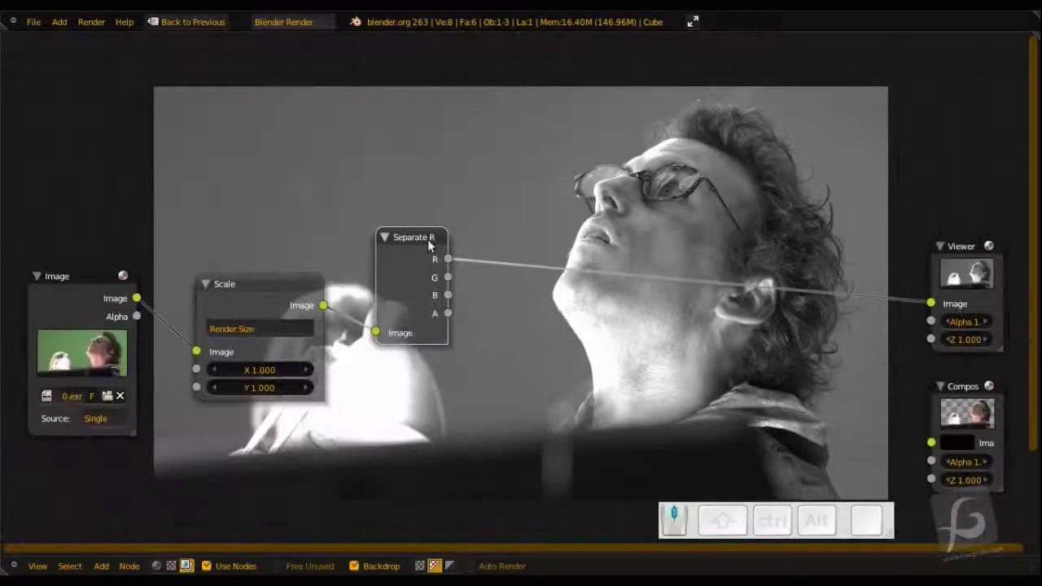
ctrl+shift+click(420, 234)
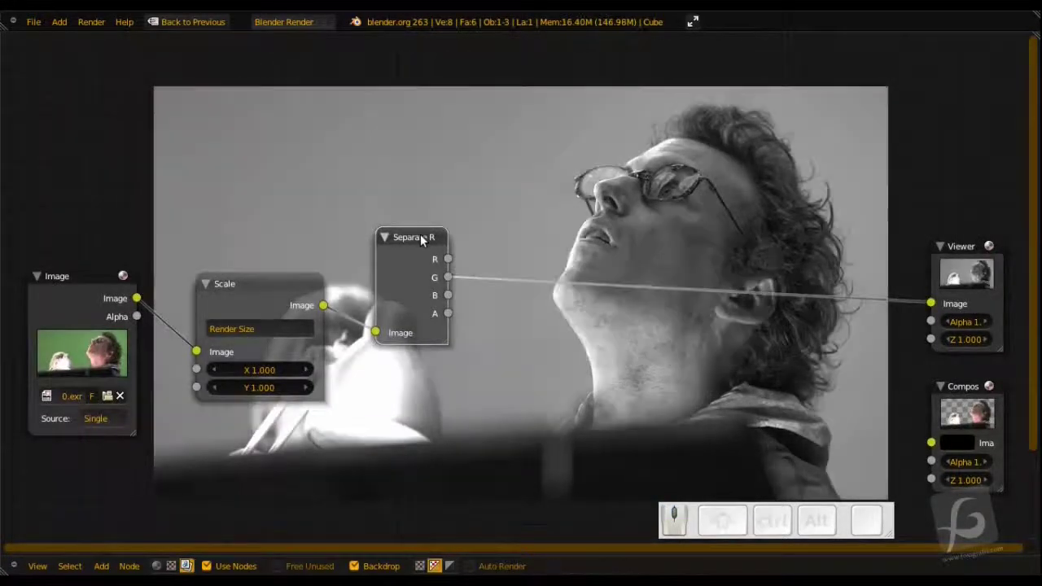
ctrl+shift+click(399, 241)
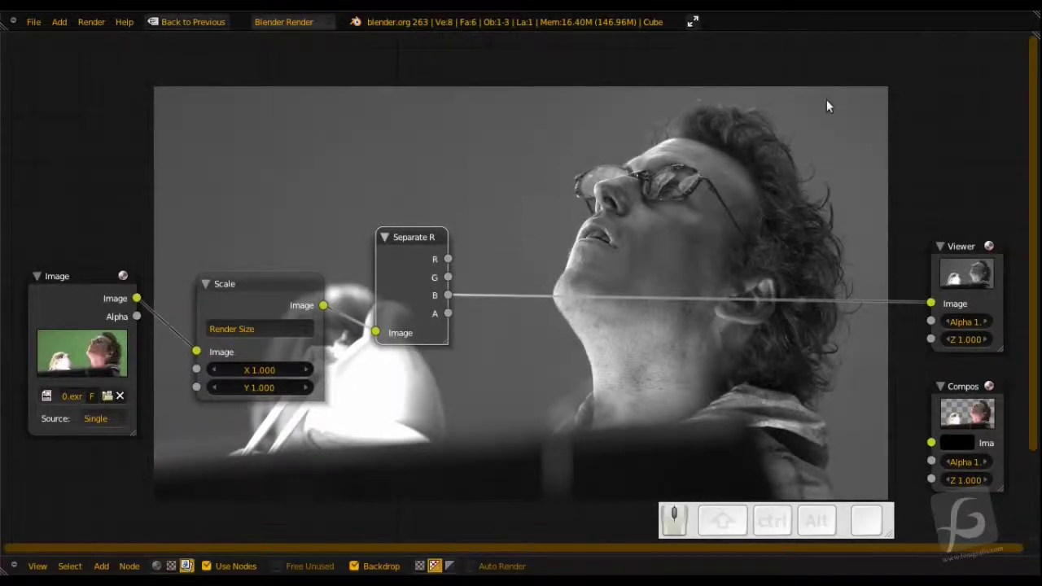
Delete the Separate RGBA node and add a Channel Key node from the Matte group beside the Scale node.
click(383, 239)
key(shift+x)
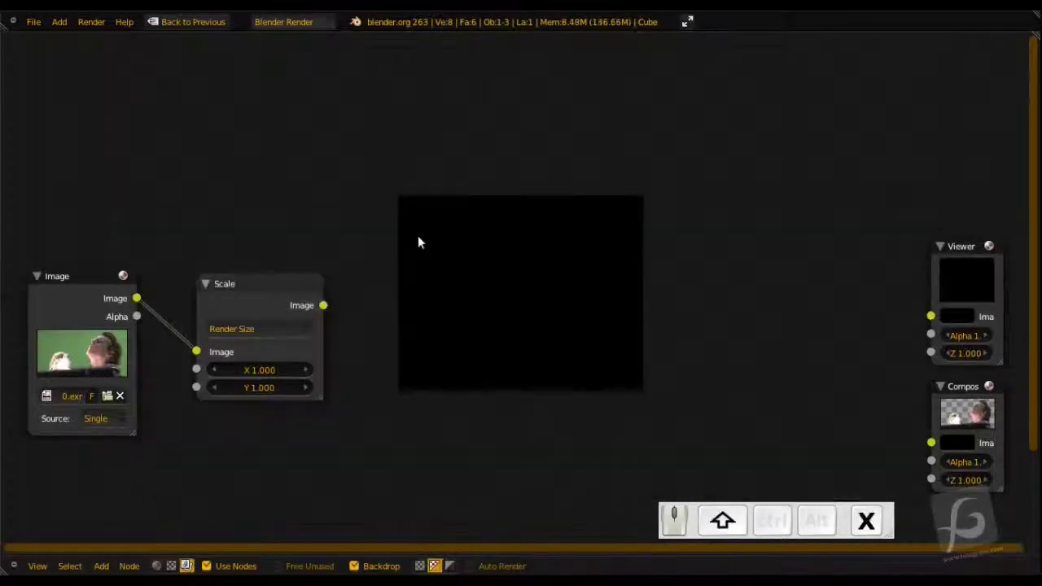
key(shift+a)
mouse_move(407, 256)
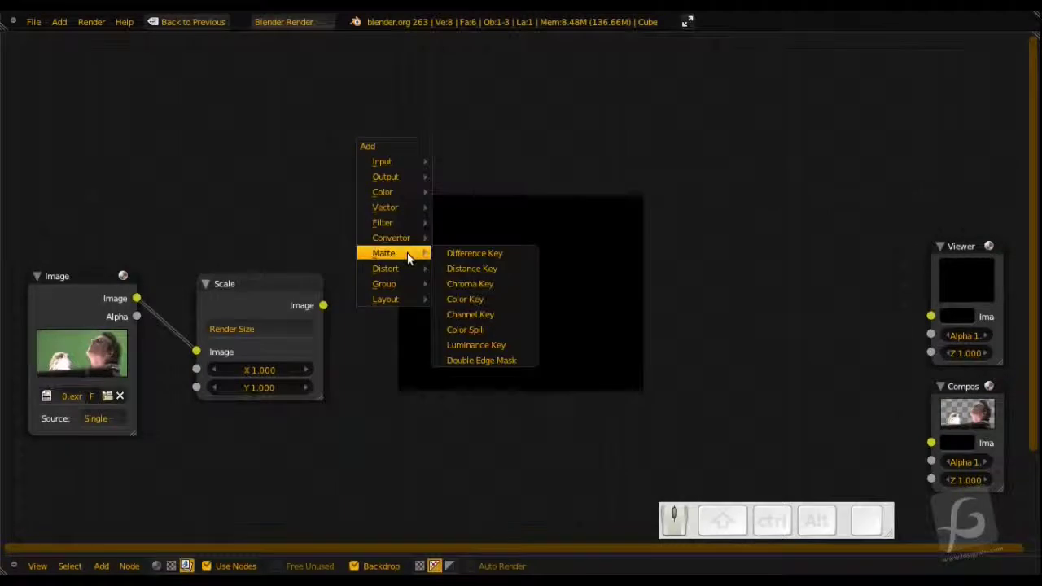
click(452, 317)
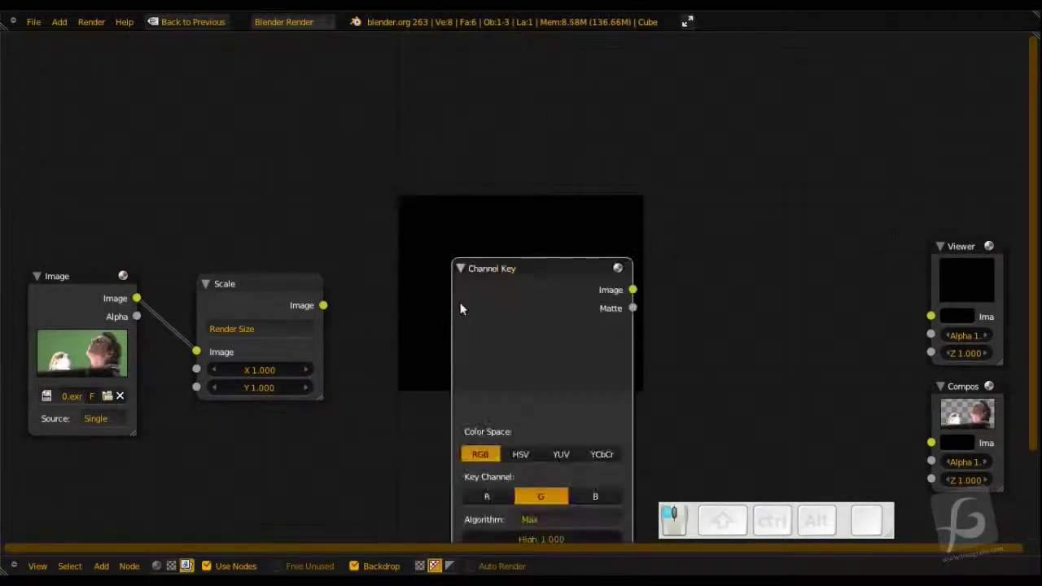
drag(490, 270, 442, 133)
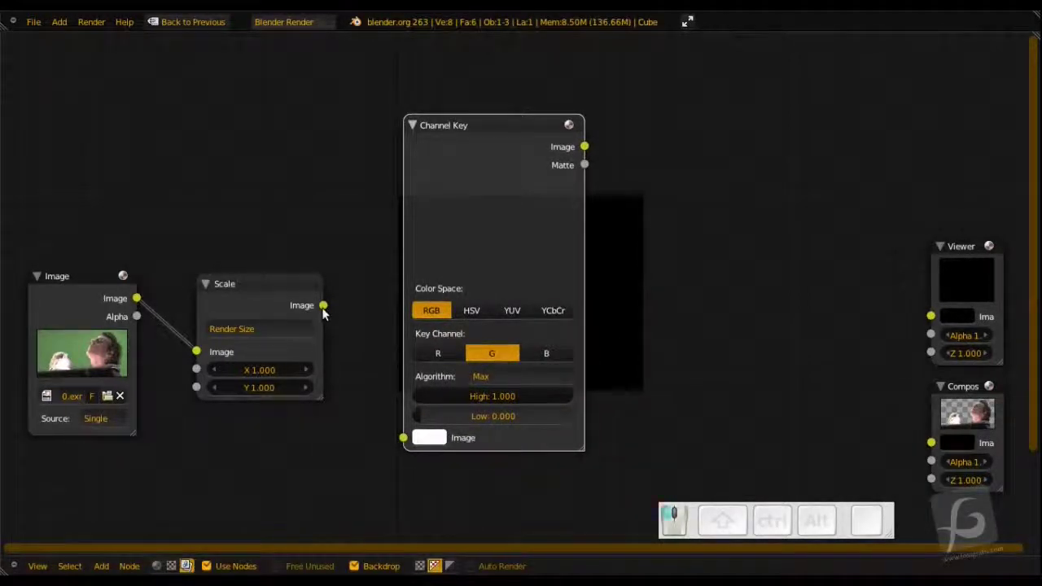
Connect the Scale's Image output to the Channel Key and preview the Channel Key's Image output in the Viewer.
drag(324, 309, 403, 438)
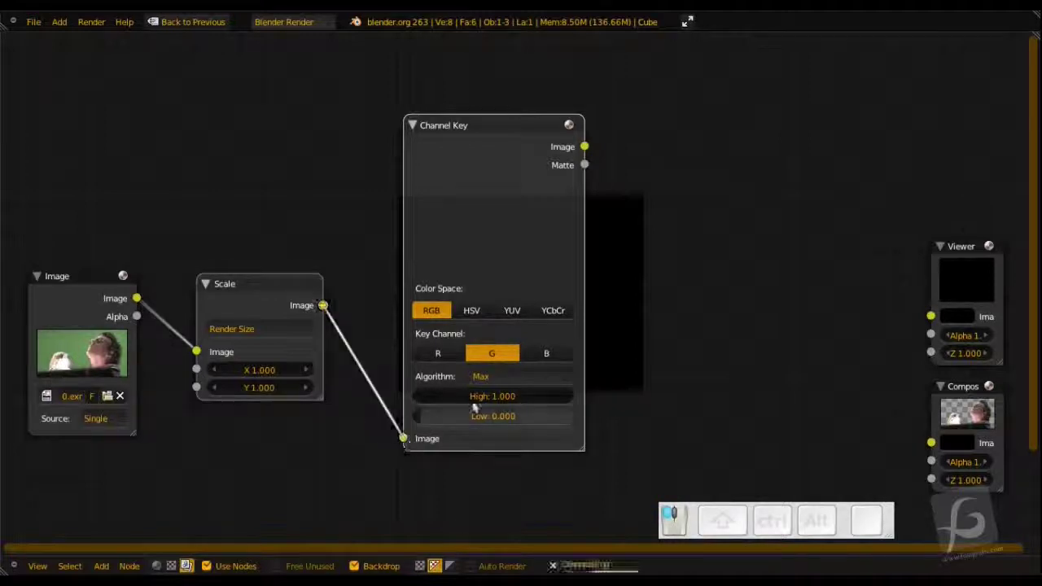
ctrl+shift+click(494, 126)
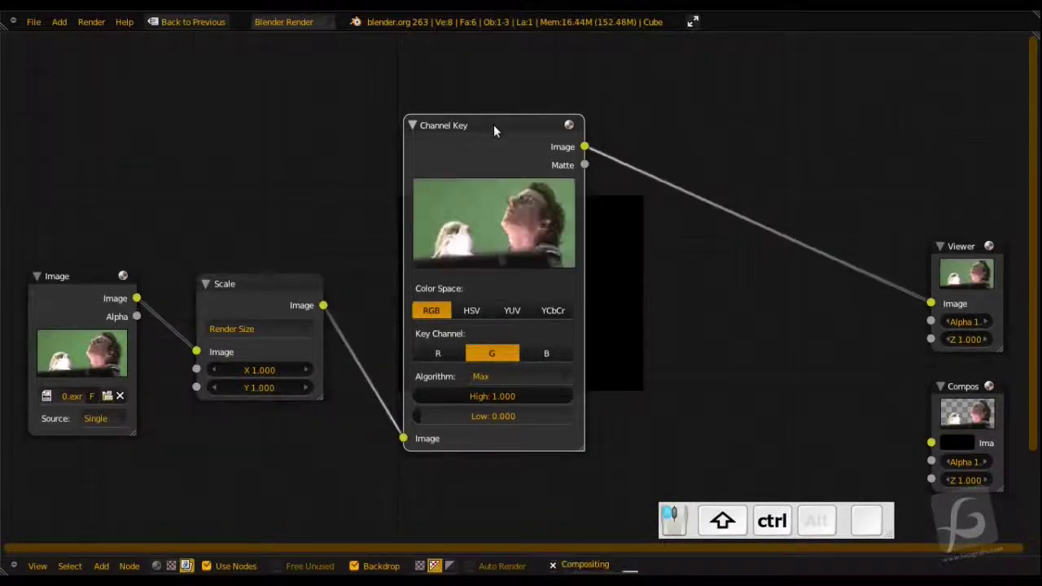
Raise the Channel Key's Low threshold to about 0.891 and preview its Matte output in the Viewer.
middle_drag(710, 319, 586, 273)
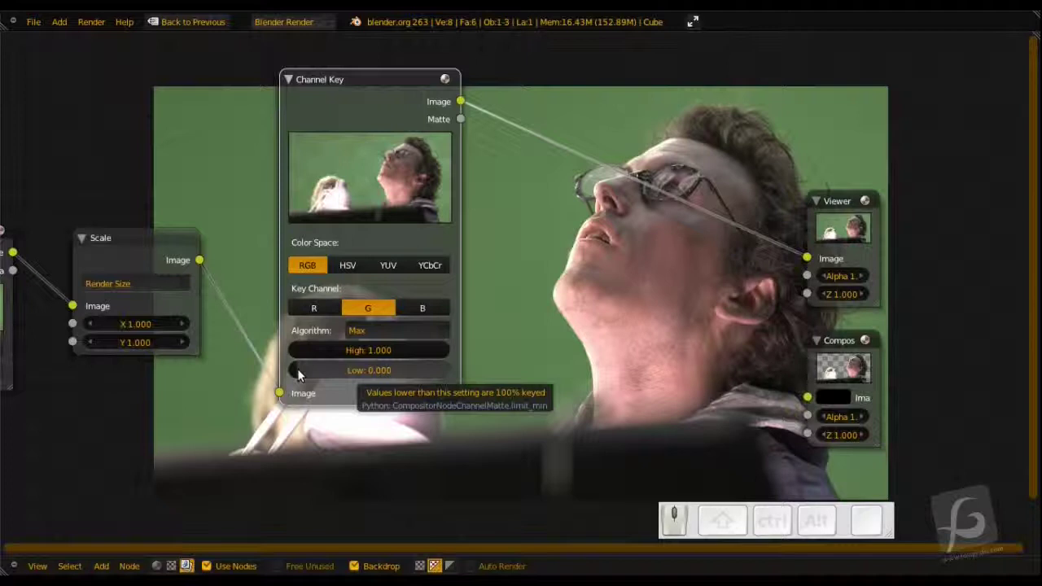
drag(298, 374, 439, 374)
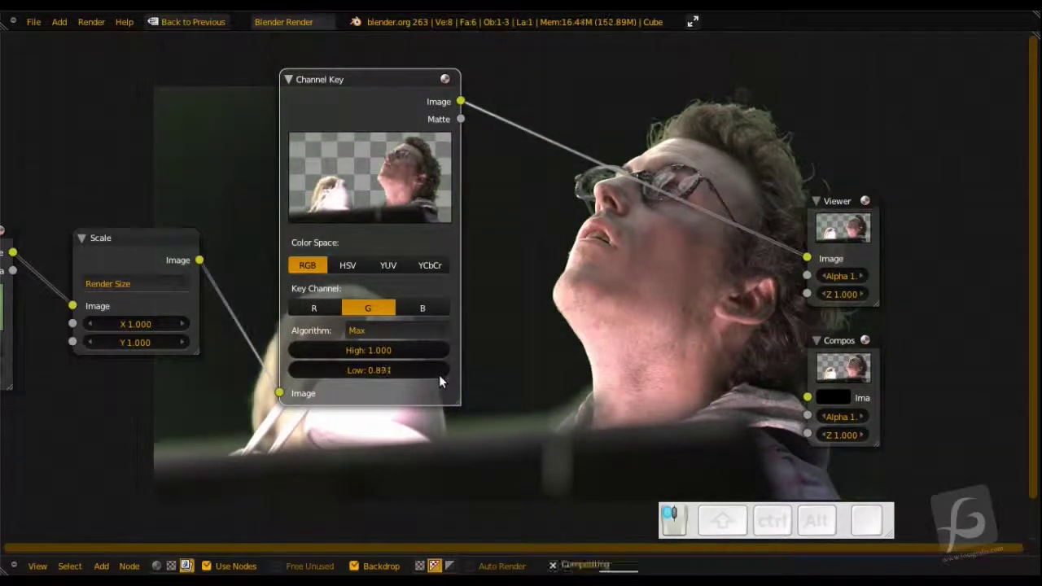
ctrl+shift+click(385, 92)
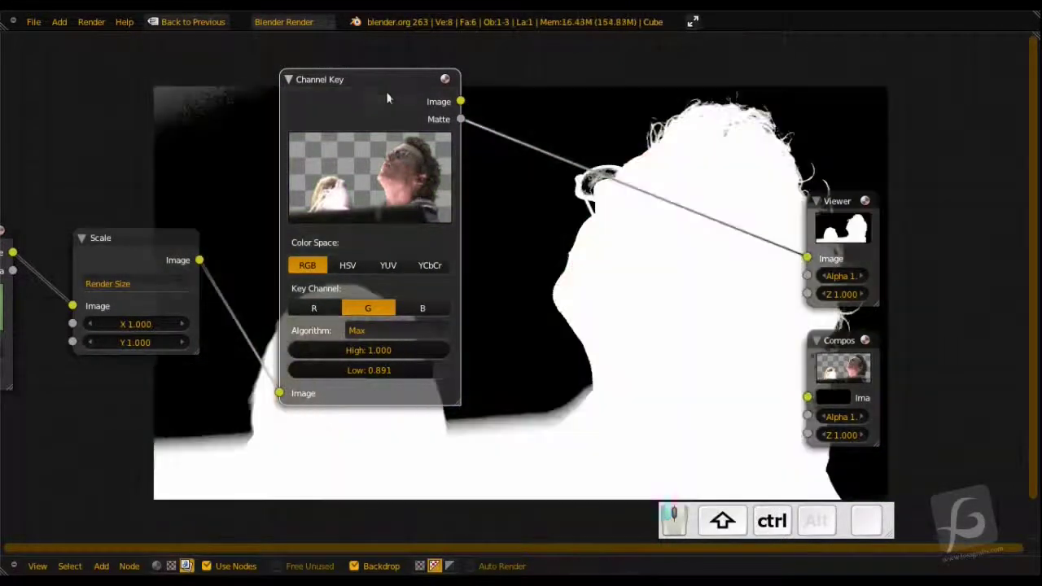
Spread out the Channel Key, Viewer and Composite nodes so the Viewer and Composite sit beside the backdrop matte.
drag(362, 73, 427, 91)
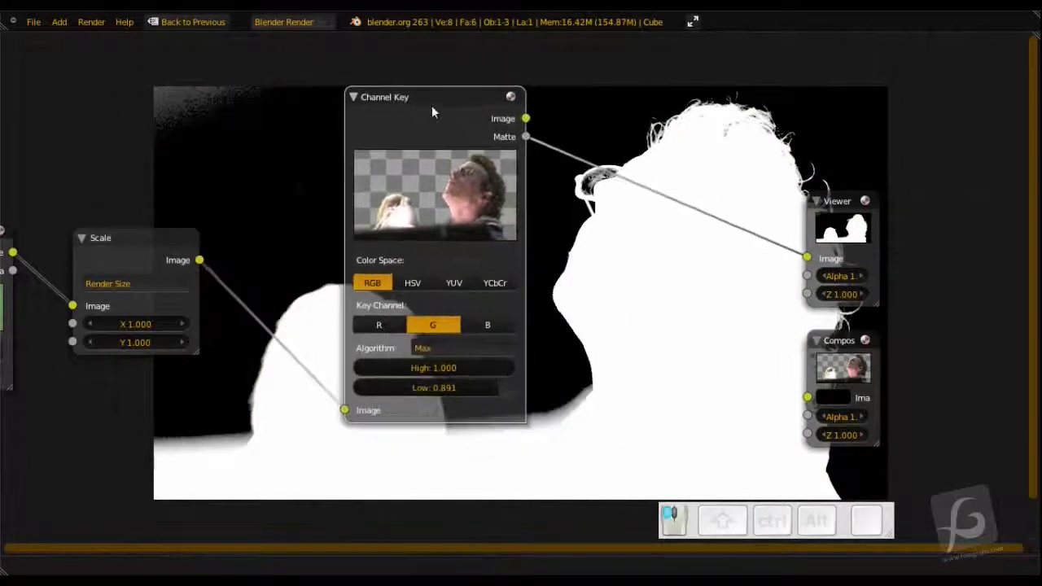
drag(861, 204, 942, 195)
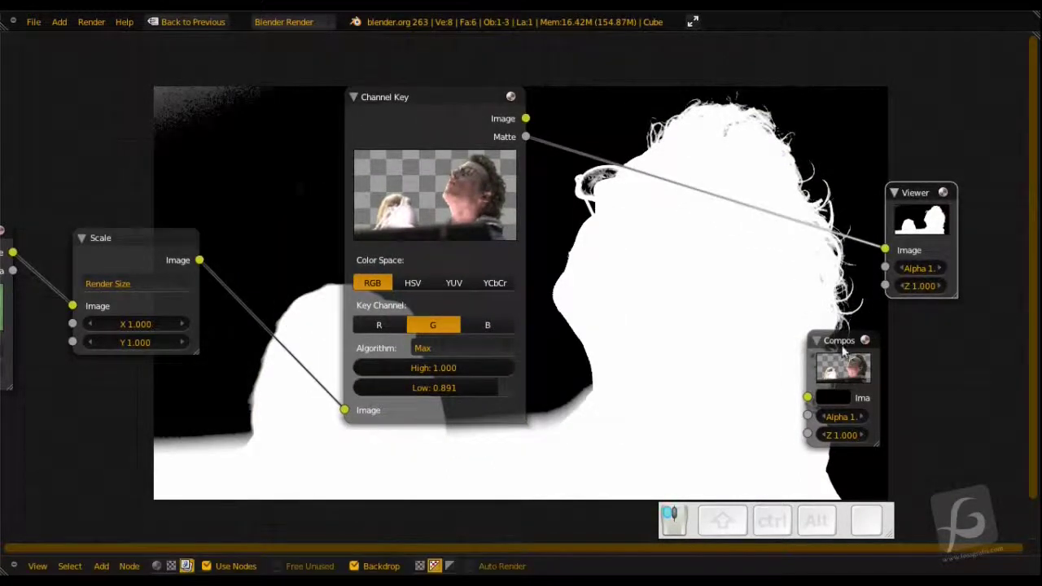
drag(843, 341, 935, 328)
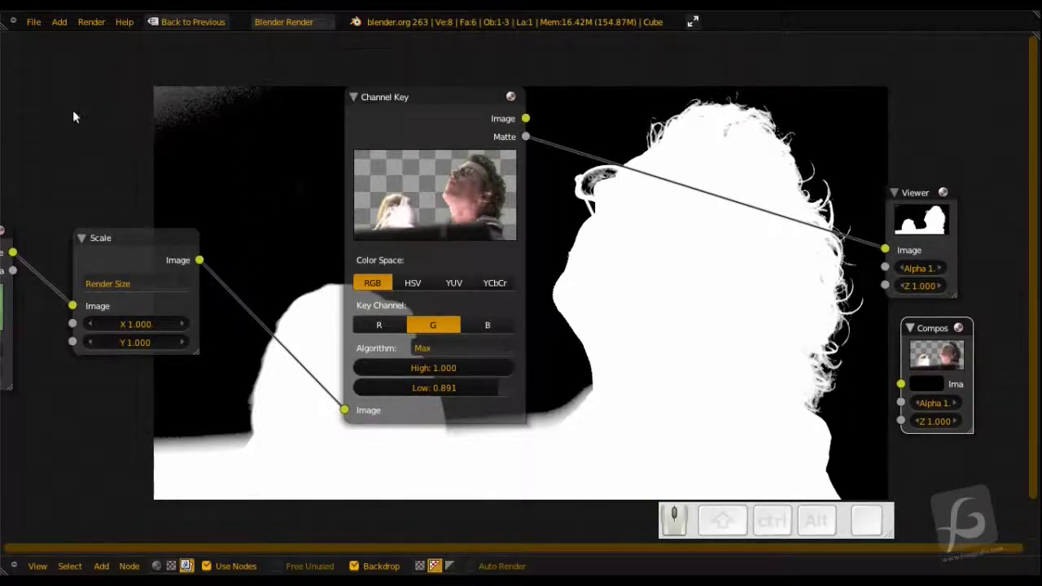
Set the Channel Key's Low threshold to 0.95 and refine it to 0.965.
click(431, 386)
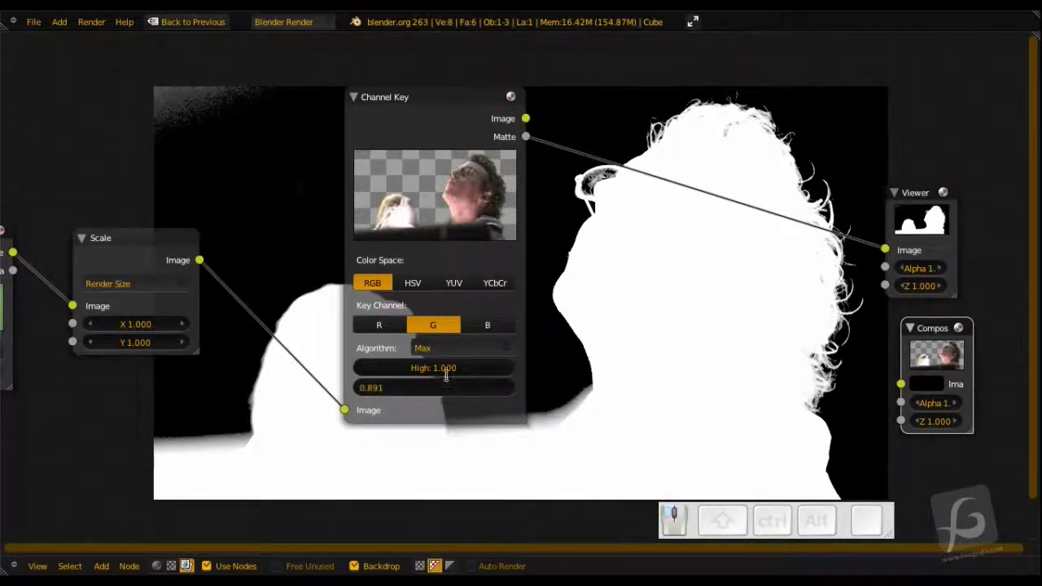
text(0.95)
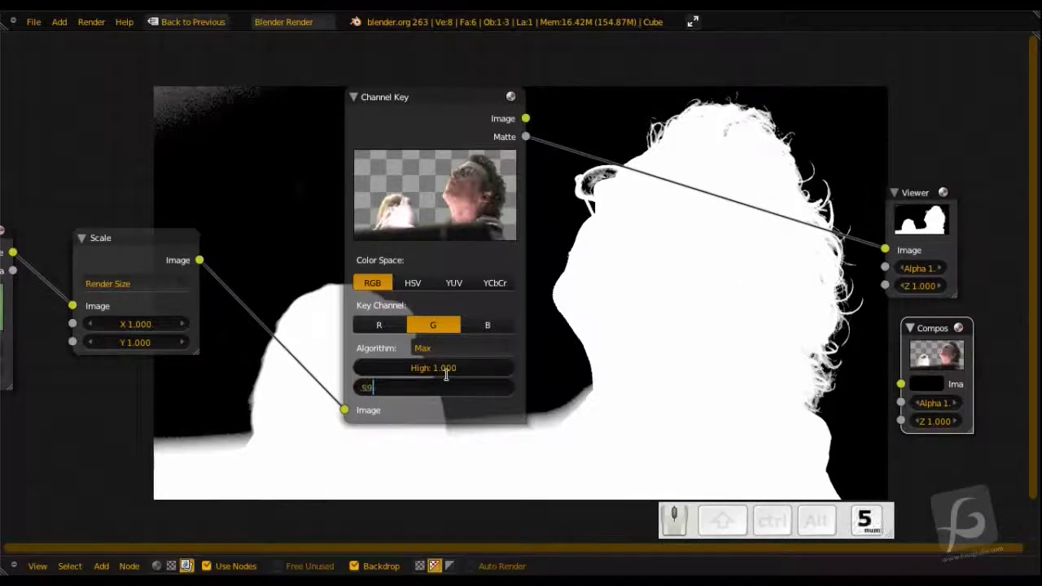
key(KP_Enter)
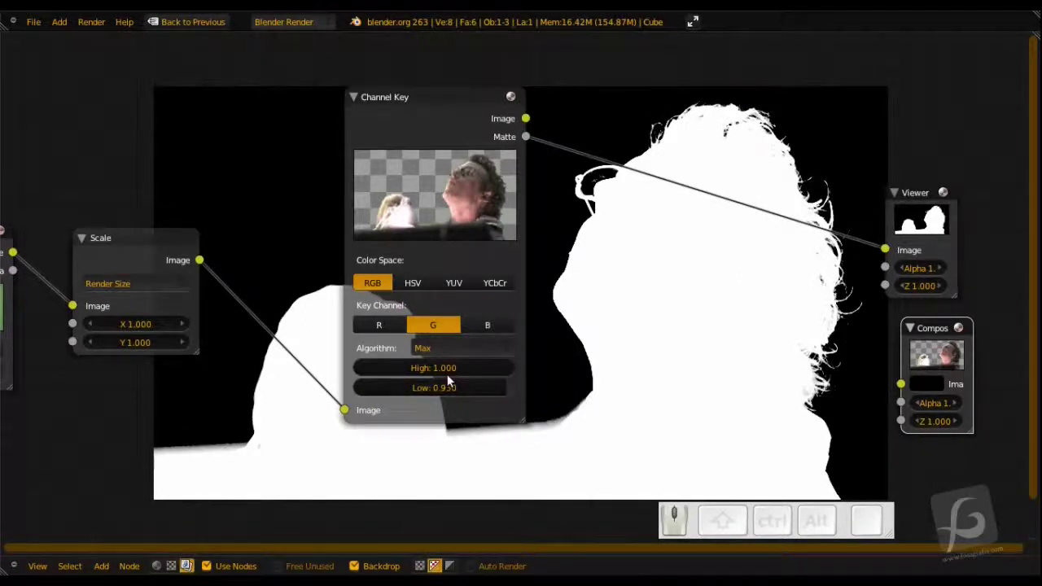
click(457, 388)
text(0.965)
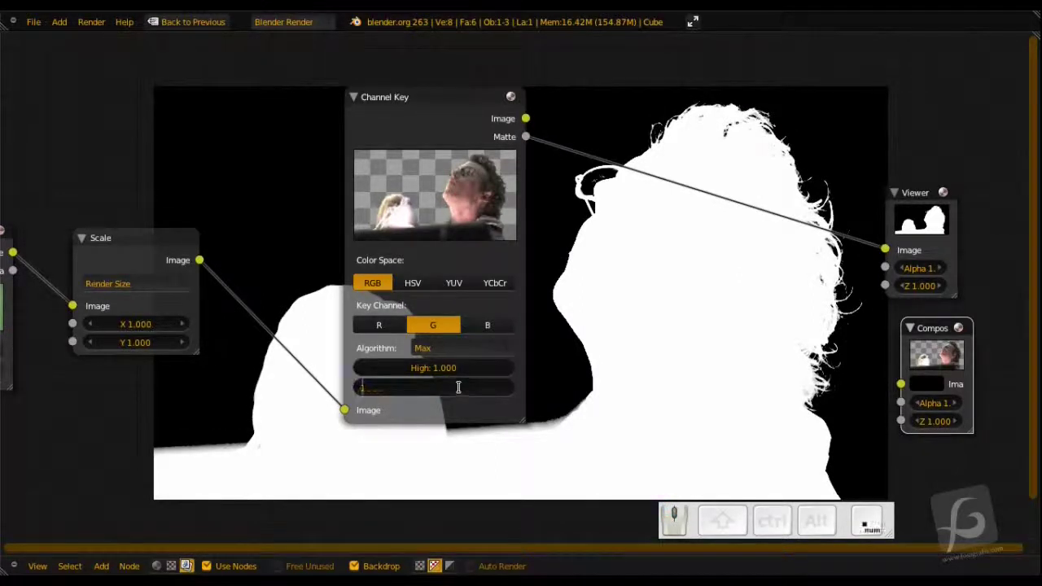
key(KP_Enter)
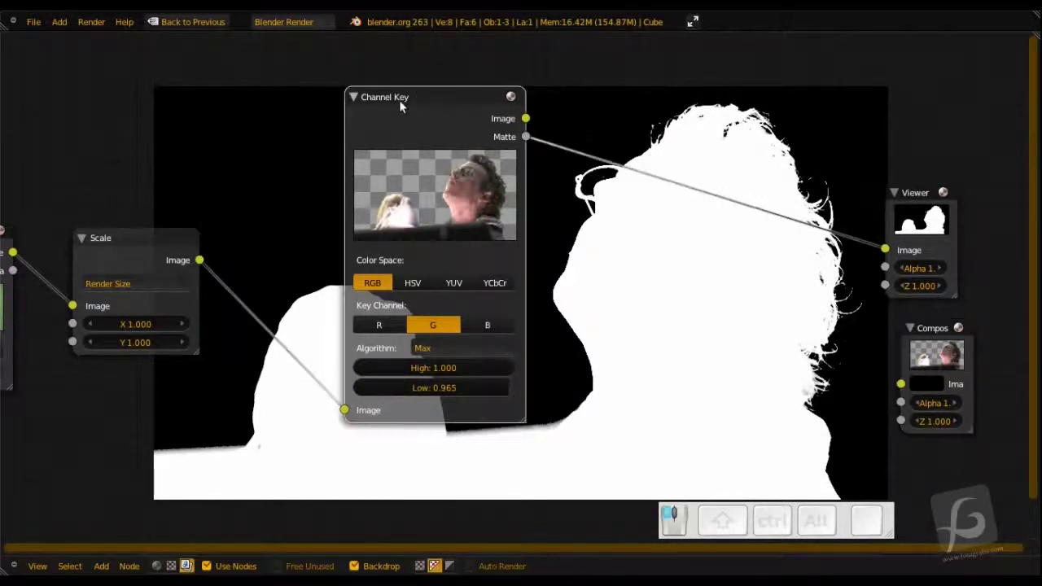
Move the Channel Key node closer to the Scale node and slightly lower, leaving room before the Viewer.
drag(400, 105, 286, 113)
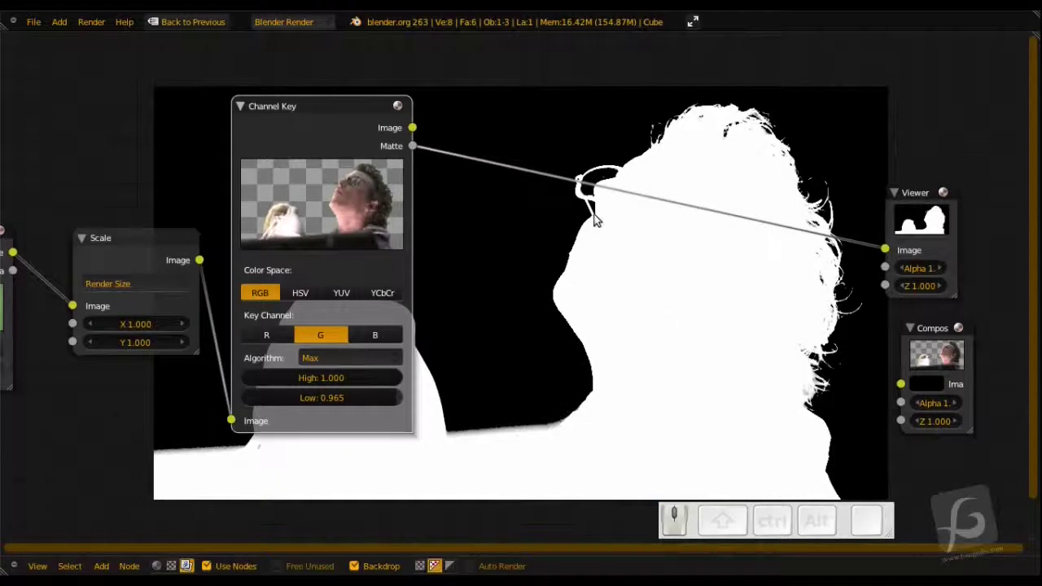
middle_drag(588, 225, 633, 170)
scroll(581, 261, down, 3)
middle_drag(591, 258, 482, 262)
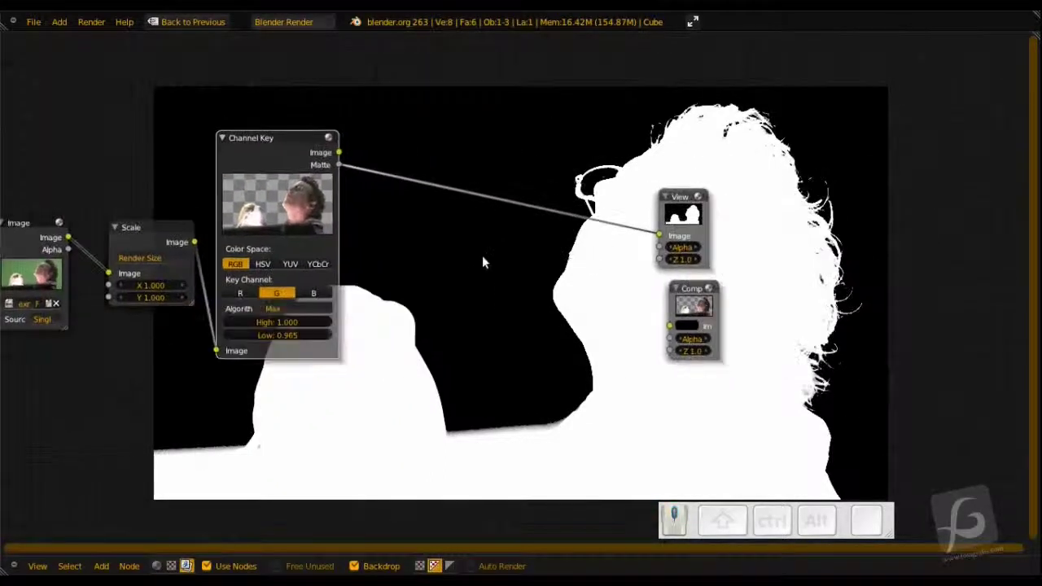
drag(289, 138, 289, 165)
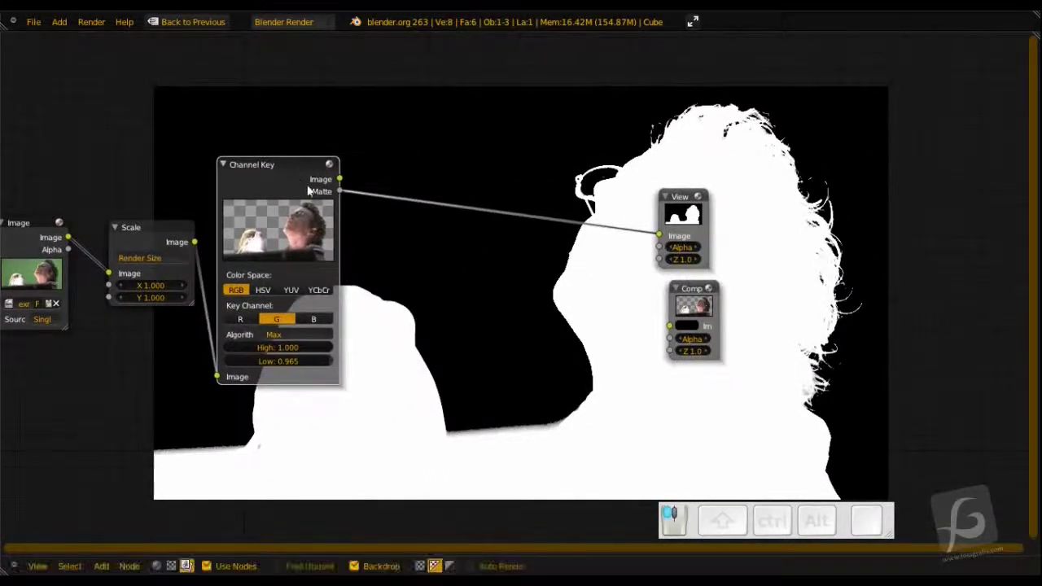
Insert a Color Spill node between the Channel Key and the Viewer, fed by the Channel Key's Image output.
middle_drag(283, 227, 300, 230)
key(shift+a)
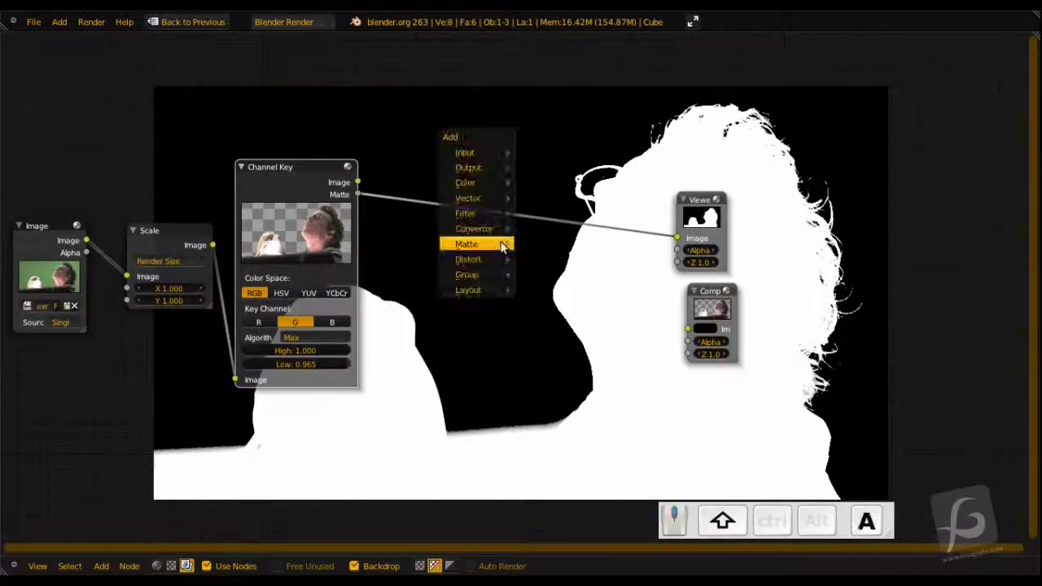
mouse_move(502, 245)
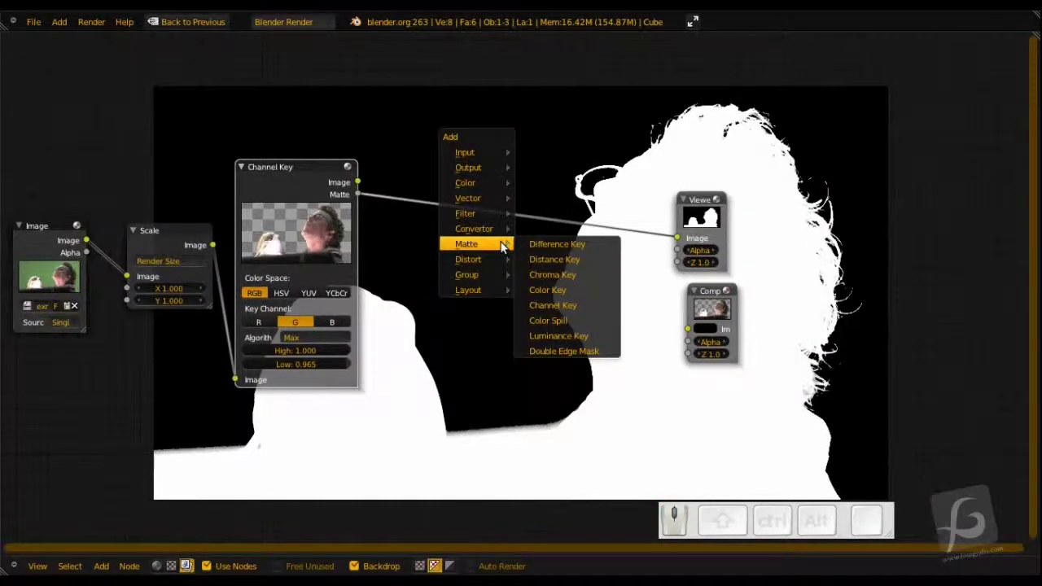
click(562, 320)
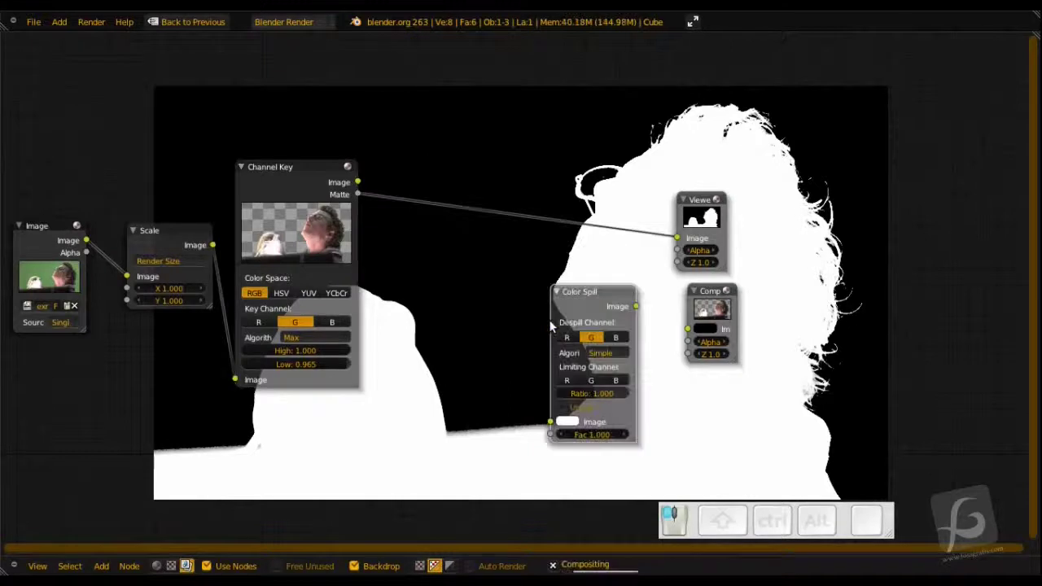
click(460, 204)
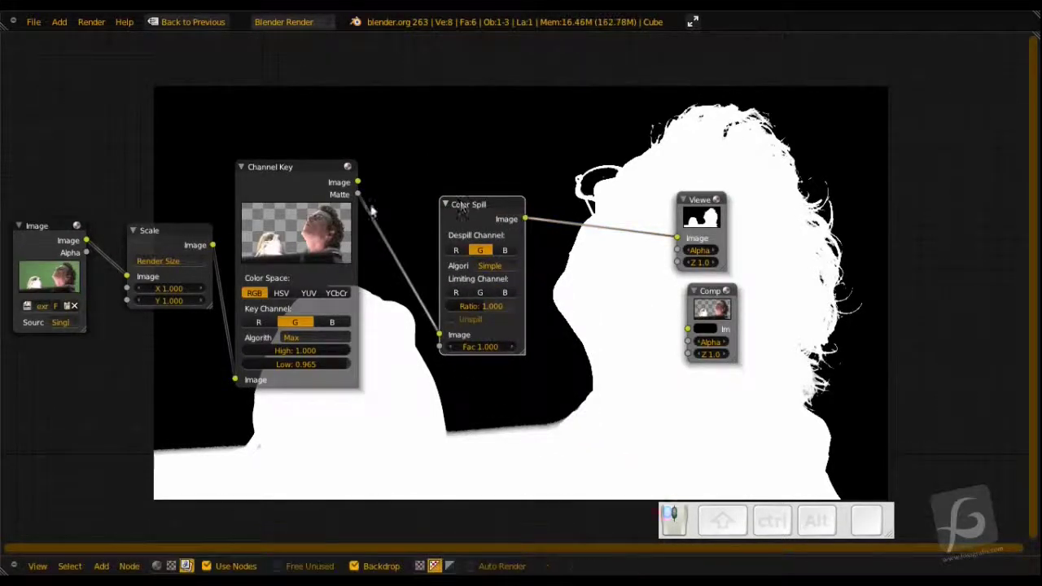
drag(358, 181, 440, 330)
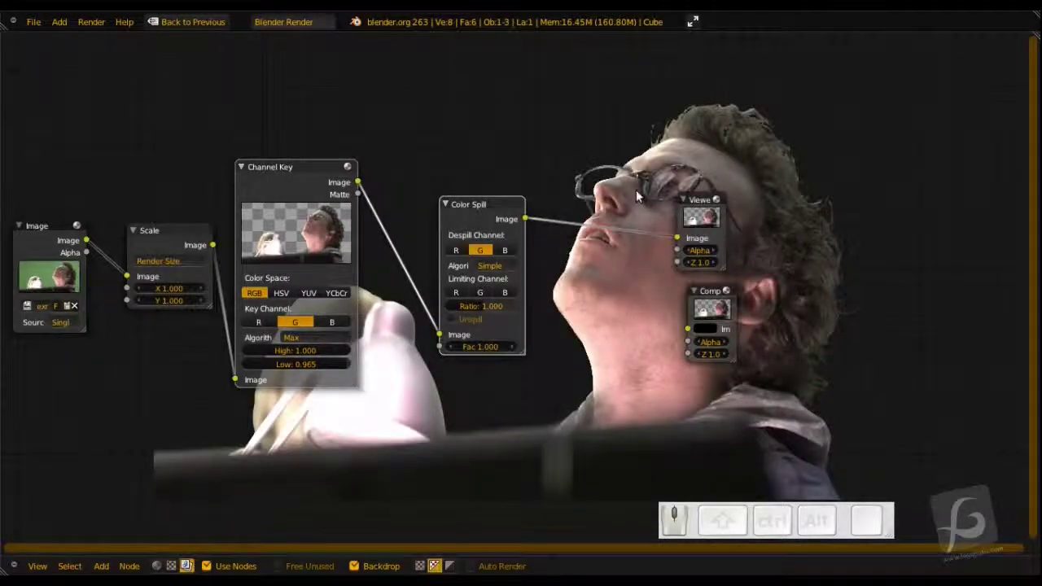
Switch the Color Spill algorithm to Average and set its ratio to 0.5.
scroll(582, 243, up, 4)
scroll(444, 293, up, 2)
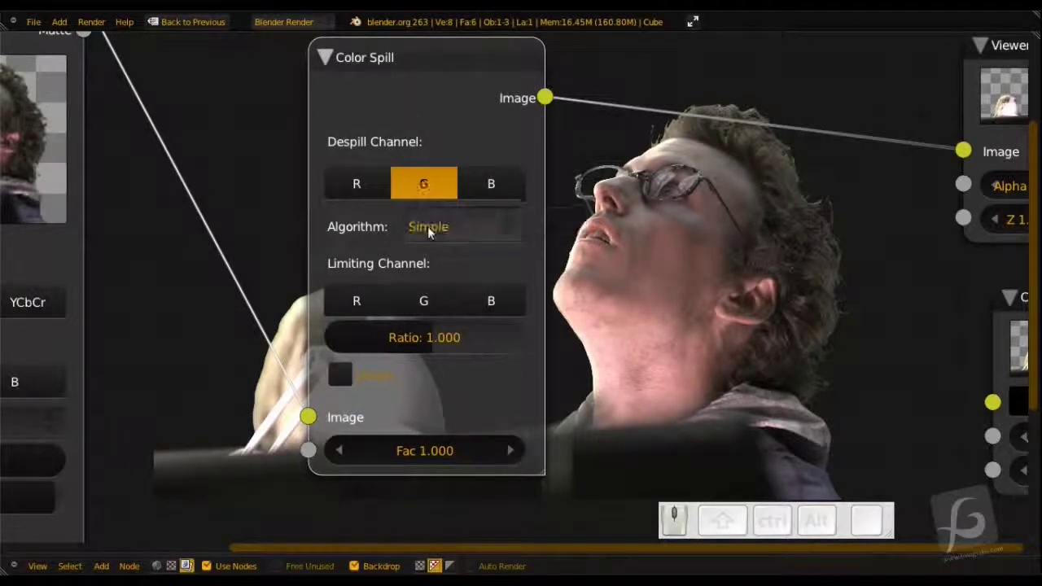
click(433, 230)
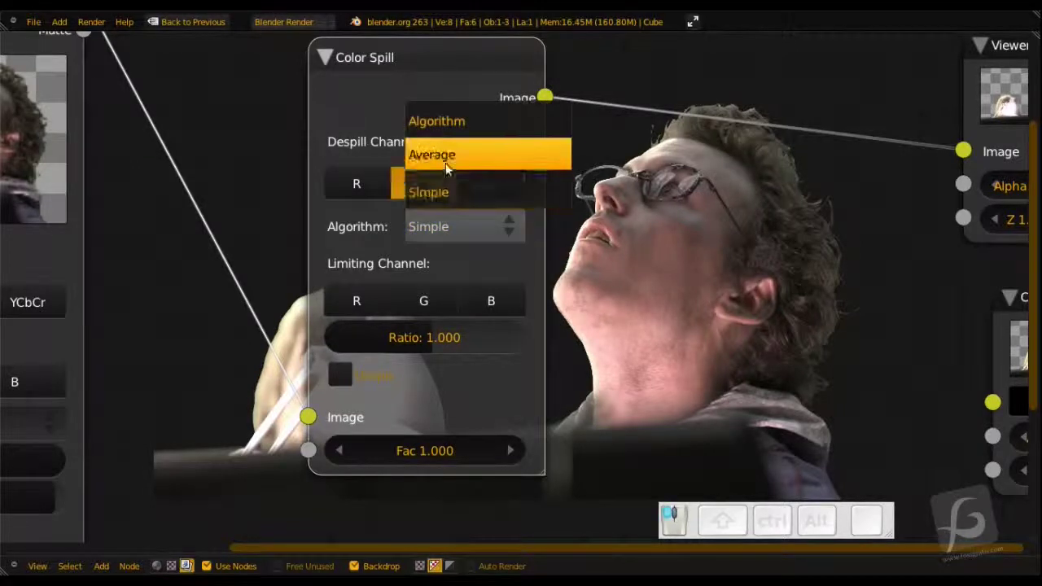
click(444, 158)
double_click(440, 263)
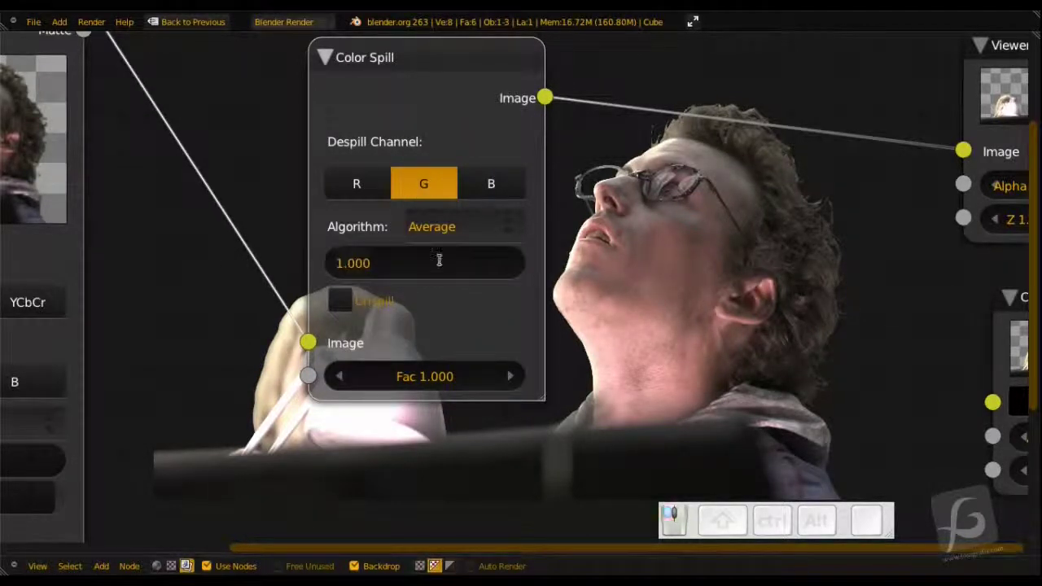
key(BackSpace)
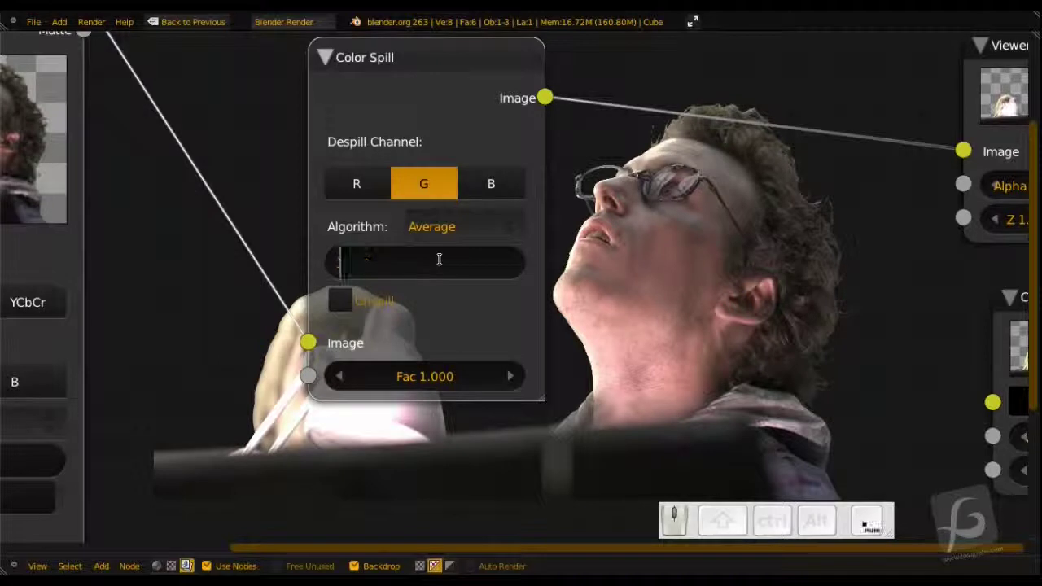
text(.11)
key(Return)
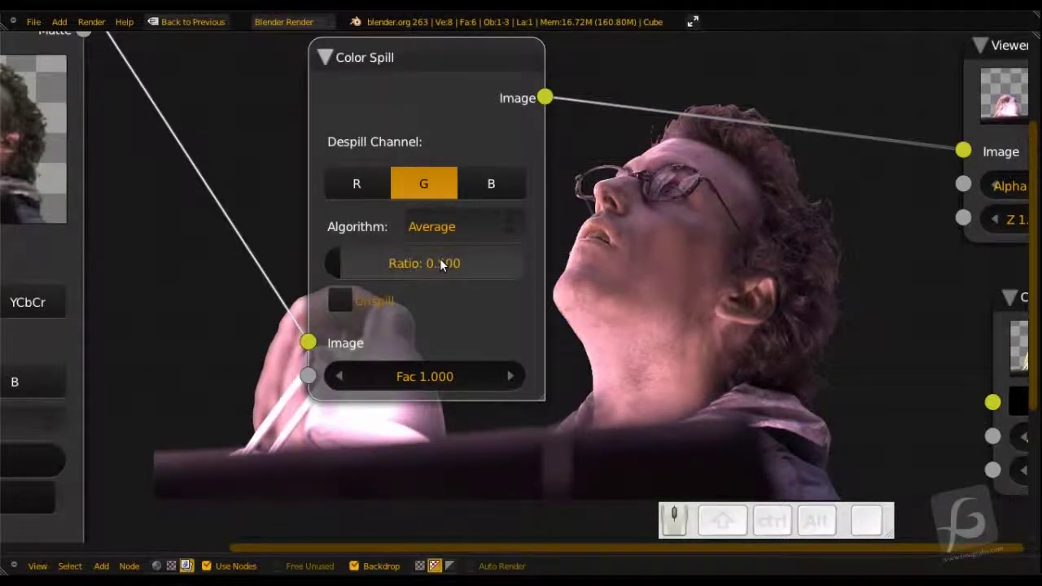
Set the Color Spill ratio to 0.7.
scroll(680, 181, up, 1)
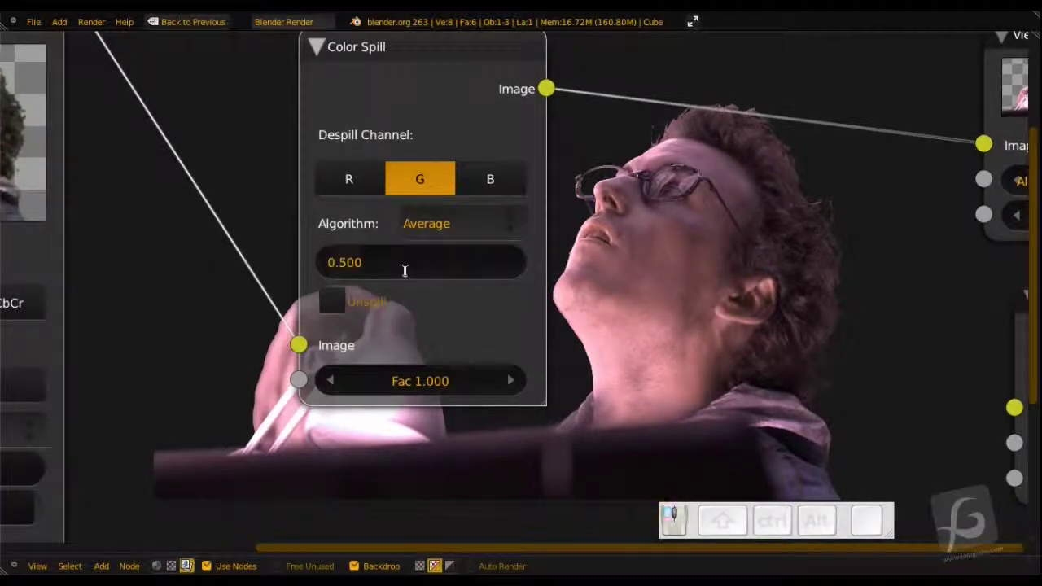
text(7)
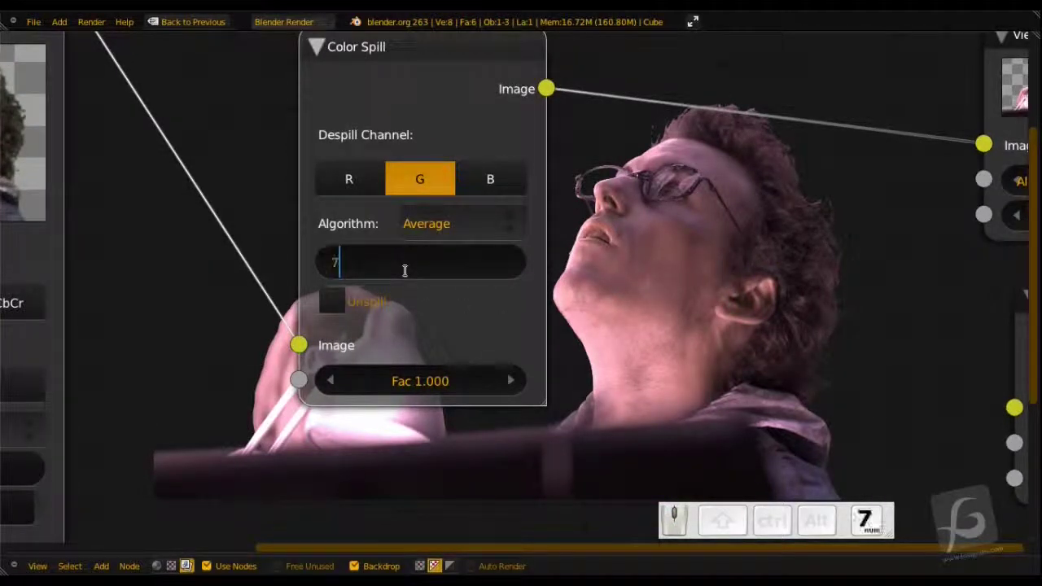
key(Return)
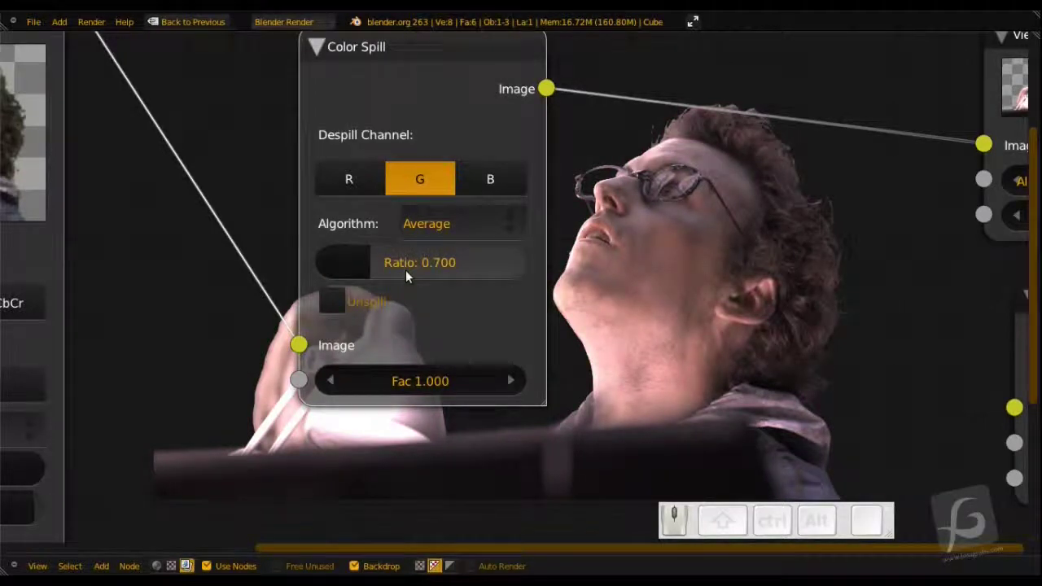
scroll(621, 249, down, 1)
middle_drag(470, 330, 701, 207)
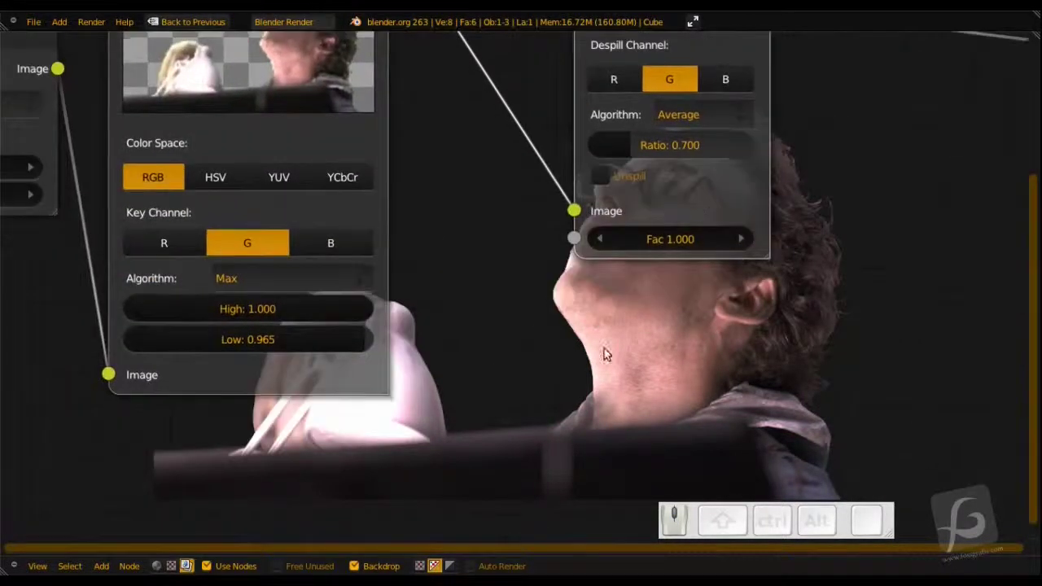
middle_drag(558, 386, 466, 550)
middle_drag(620, 327, 505, 384)
middle_drag(771, 308, 802, 302)
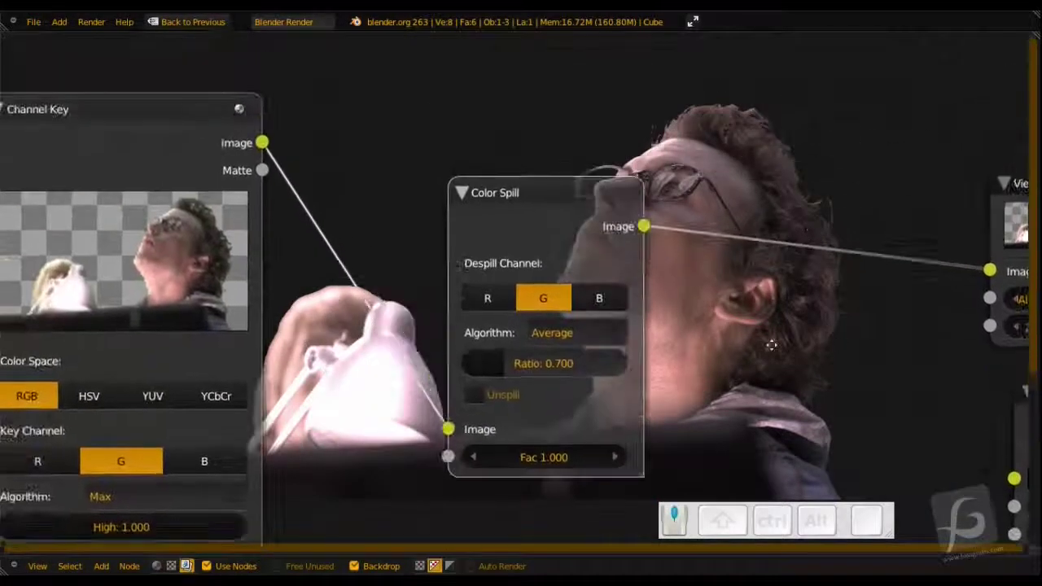
Set the Channel Key node's algorithm to Single.
middle_drag(555, 433, 825, 291)
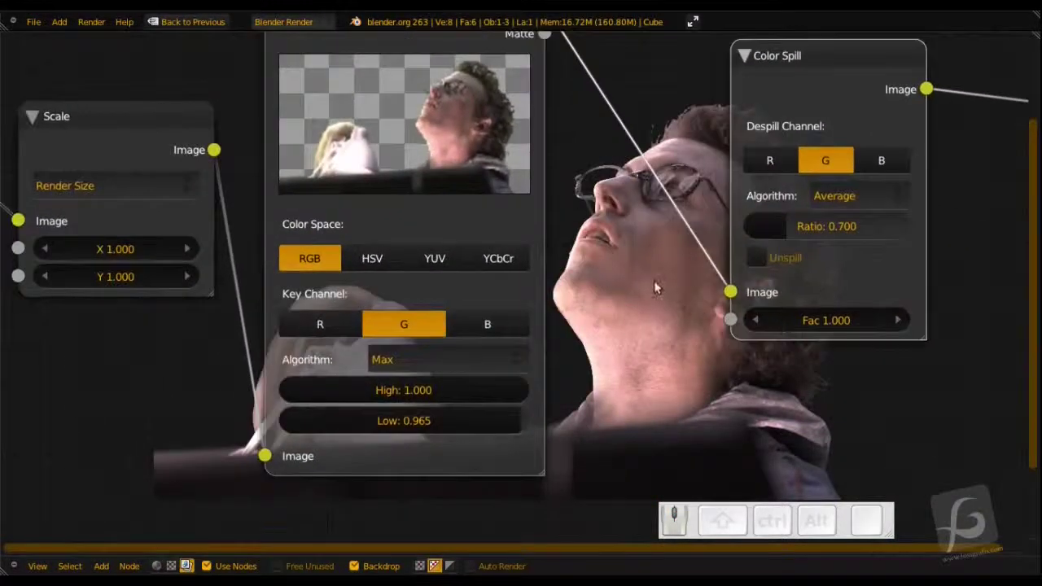
scroll(627, 291, down, 2)
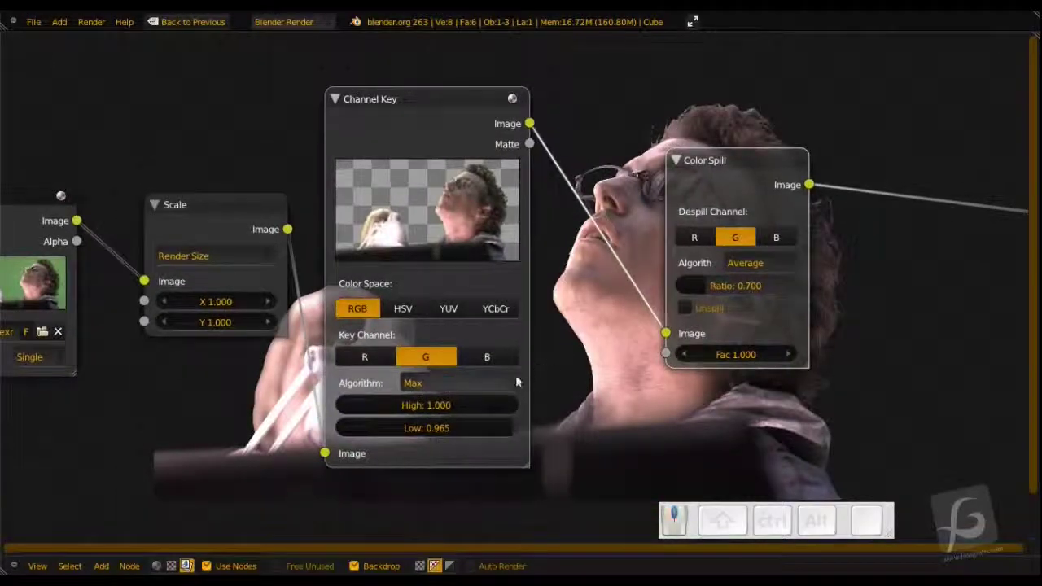
click(422, 384)
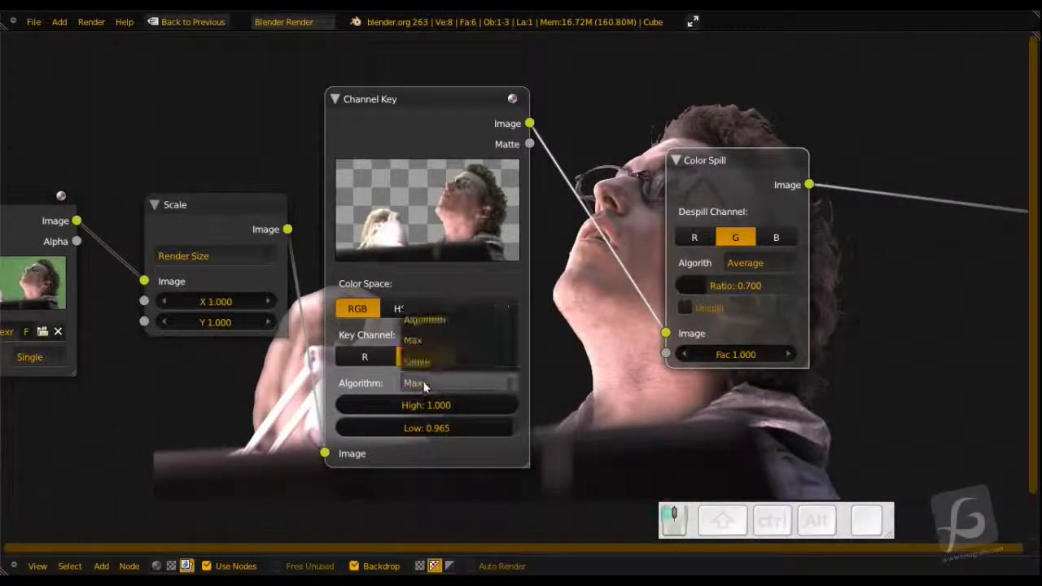
click(432, 359)
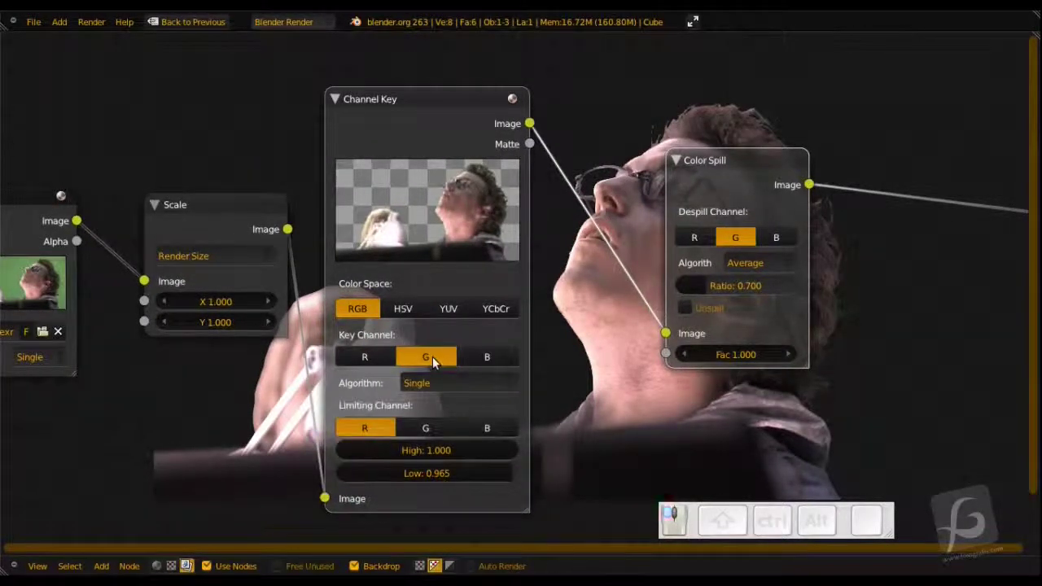
middle_drag(432, 357, 415, 150)
middle_drag(368, 282, 212, 278)
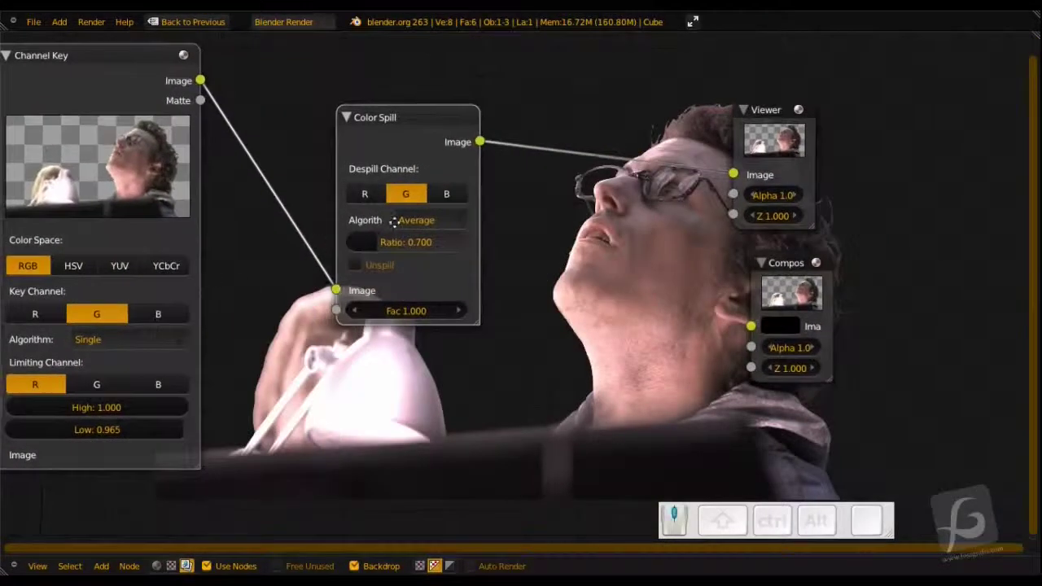
middle_drag(397, 220, 258, 229)
middle_drag(89, 313, 228, 284)
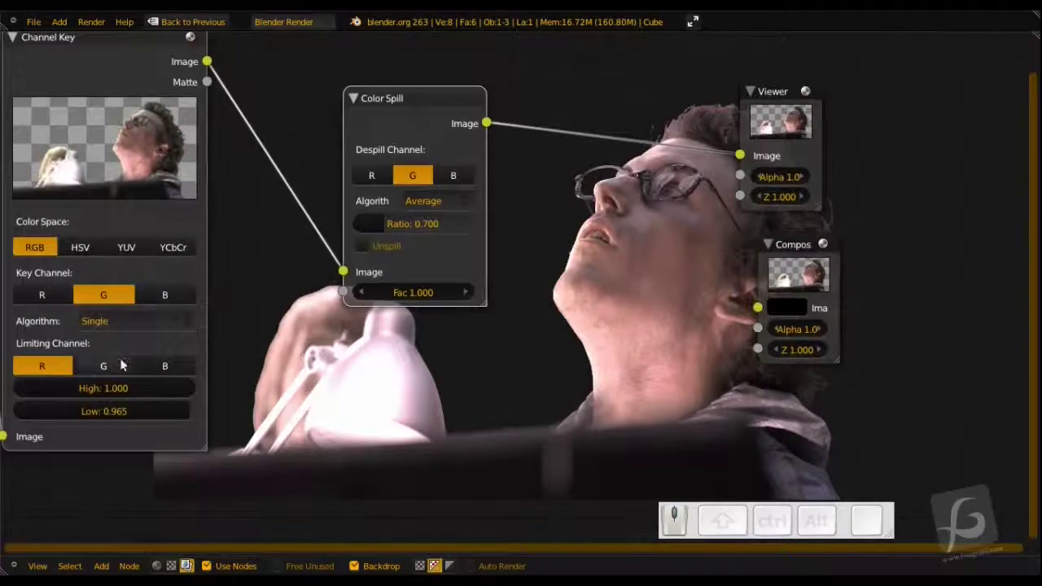
click(134, 322)
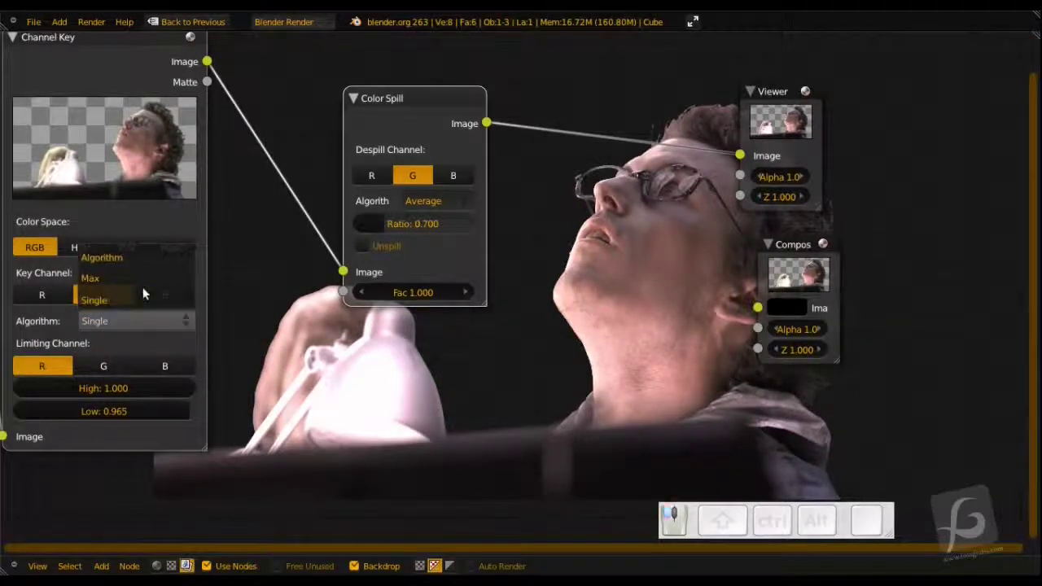
click(142, 294)
Preview the Channel Key output in the Viewer without the Color Spill correction.
middle_drag(336, 188, 836, 320)
ctrl+shift+click(635, 185)
scroll(657, 215, down, 3)
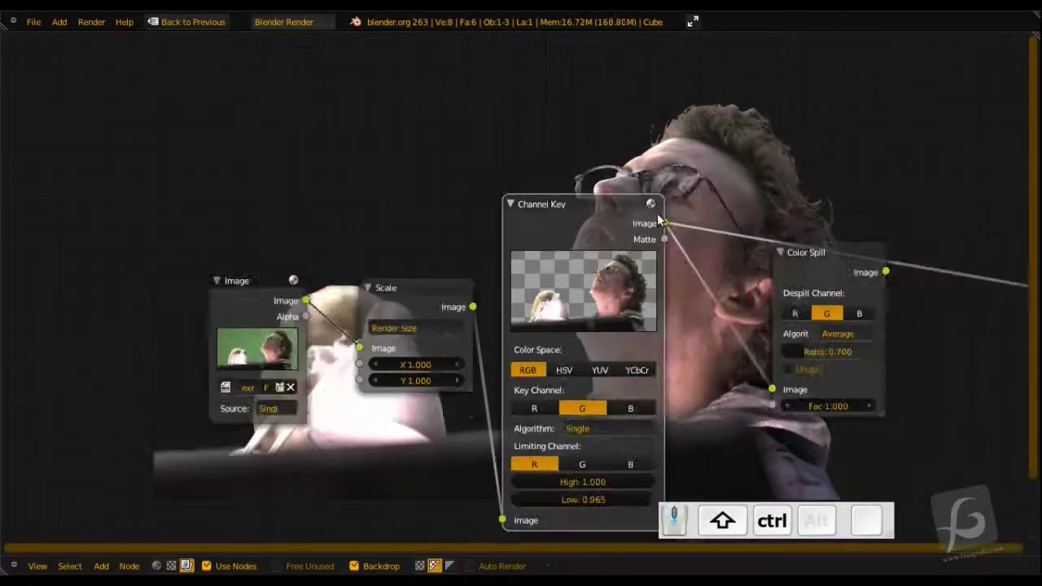
scroll(657, 213, down, 3)
middle_drag(561, 366, 303, 264)
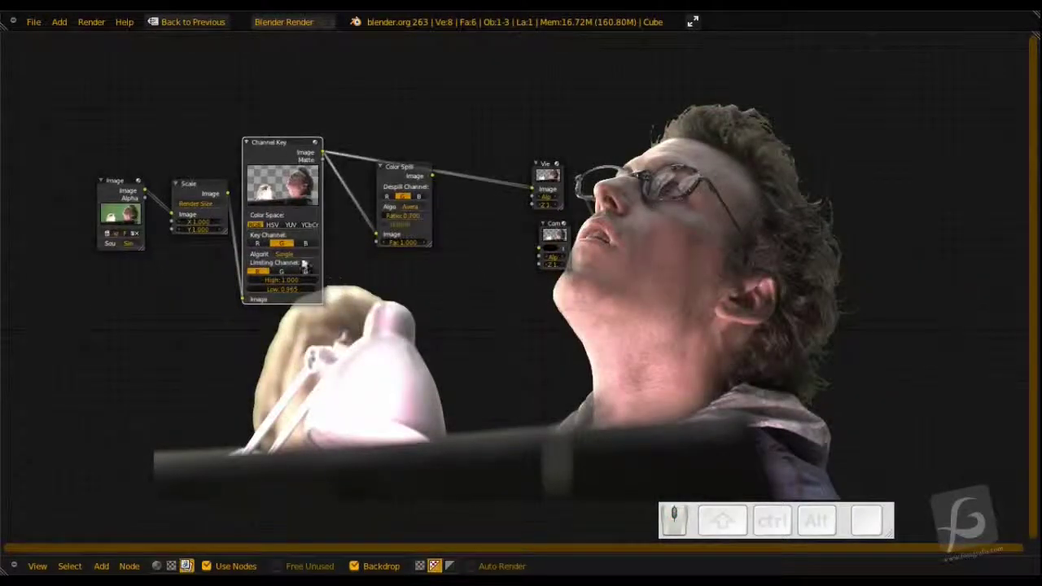
Compare the Max algorithm with Single on the Channel Key, and return the Viewer to the Color Spill output.
click(301, 239)
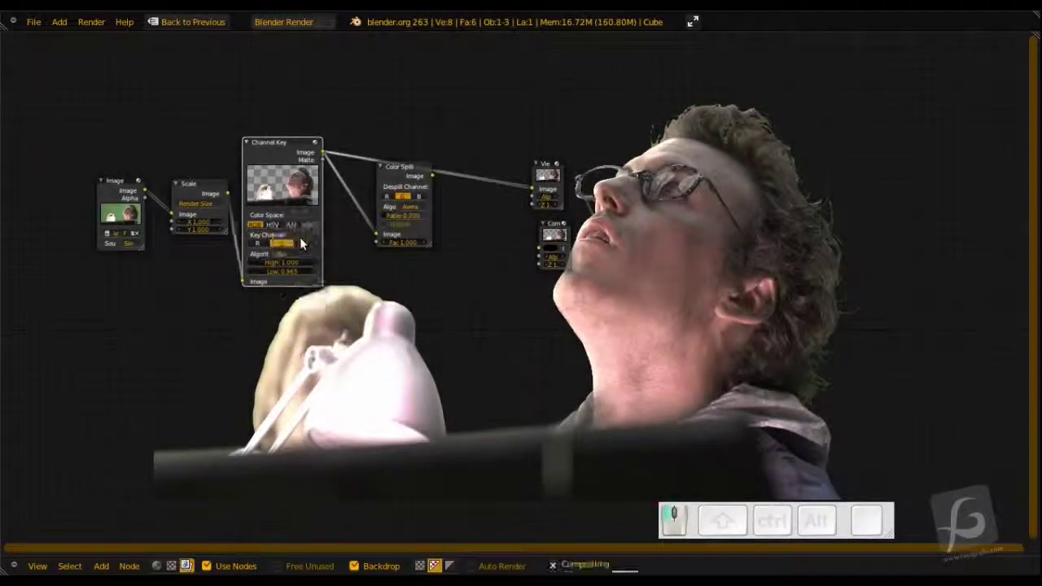
click(298, 259)
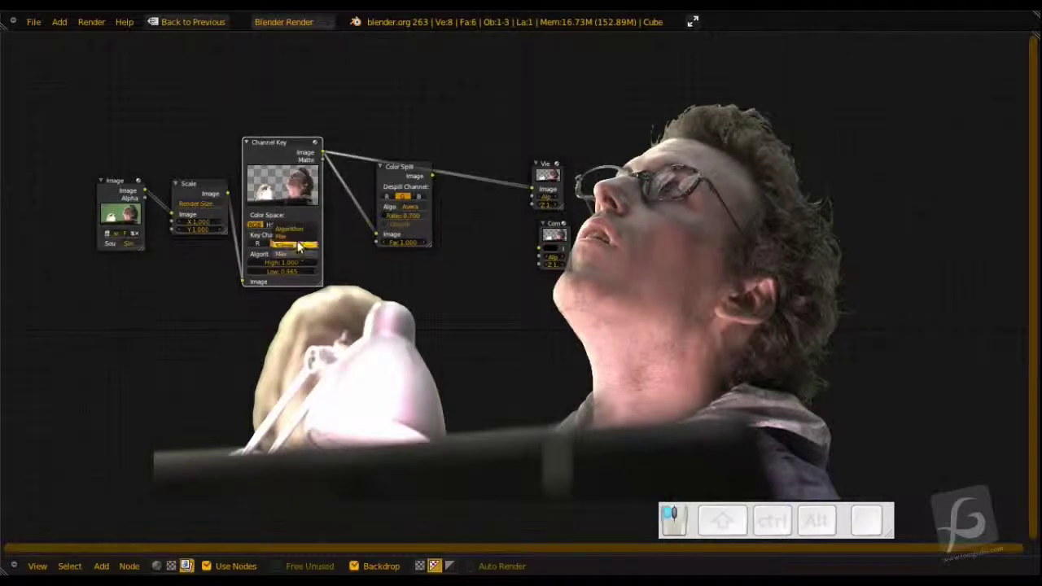
click(296, 240)
ctrl+shift+click(403, 165)
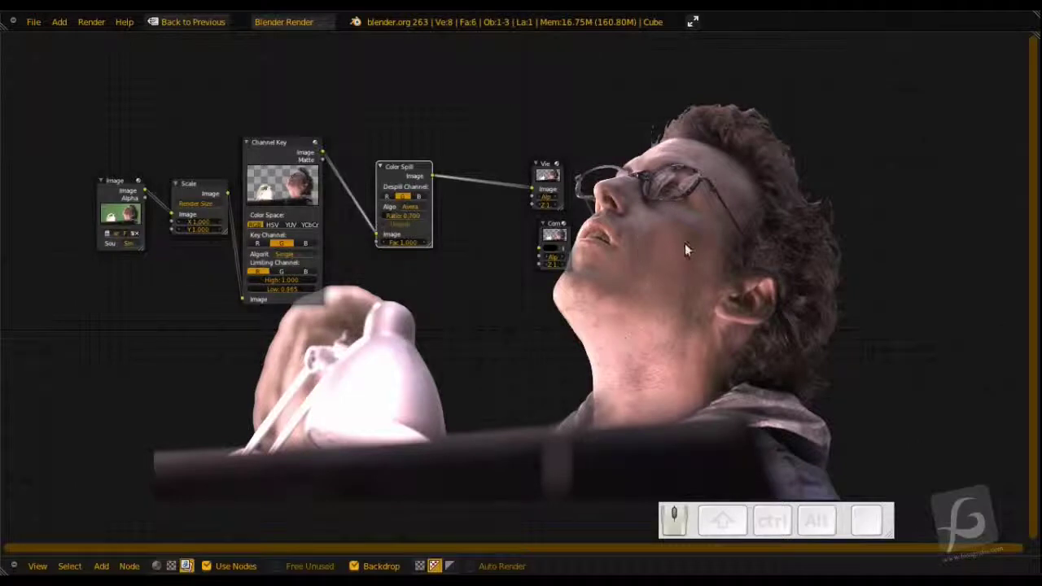
Move the Color Spill node closer to the Channel Key, level with its upper edge.
scroll(640, 274, up, 3)
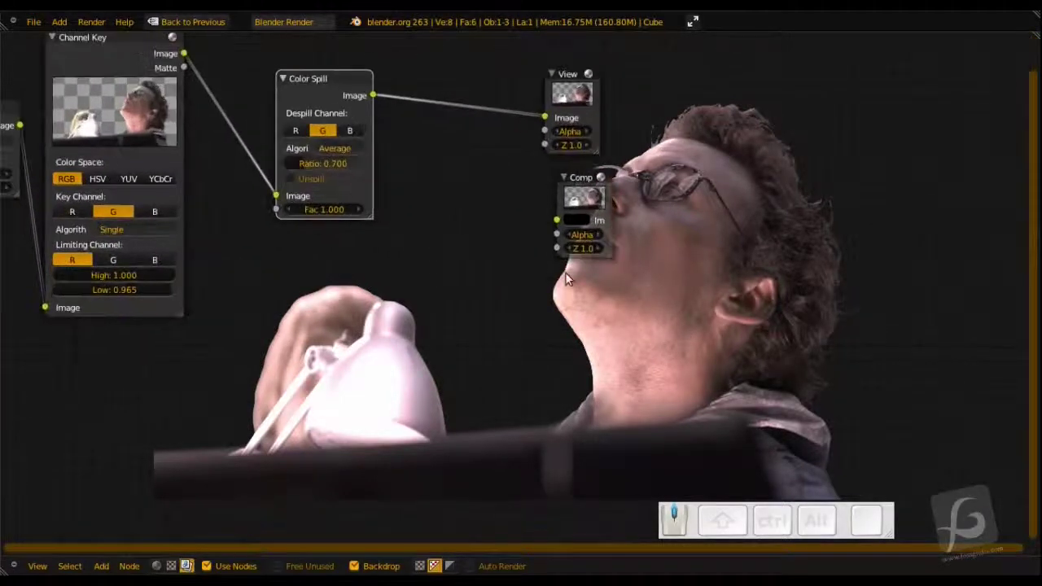
middle_drag(422, 276, 639, 417)
scroll(578, 409, up, 5)
middle_drag(554, 388, 612, 337)
drag(610, 138, 526, 84)
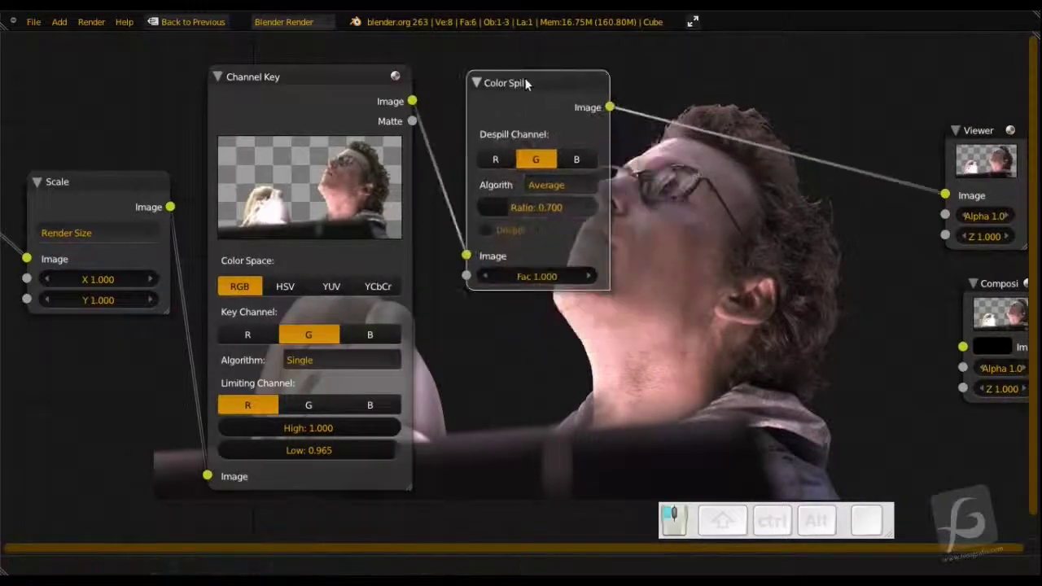
Shift the Viewer and Composite nodes farther from the Color Spill node and link Color Spill's Image output to the Composite.
scroll(521, 90, down, 4)
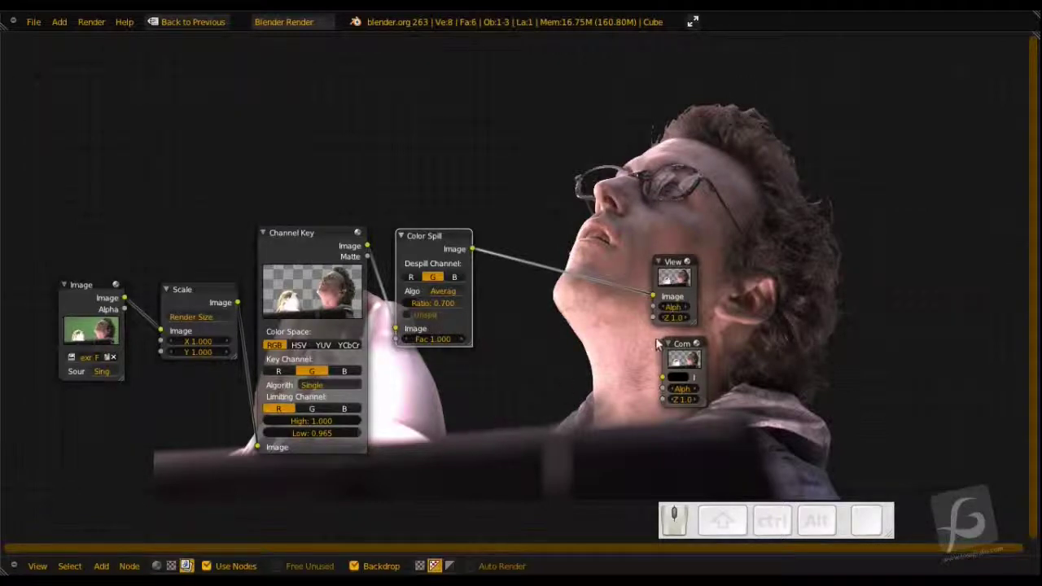
drag(673, 263, 716, 258)
drag(676, 345, 737, 341)
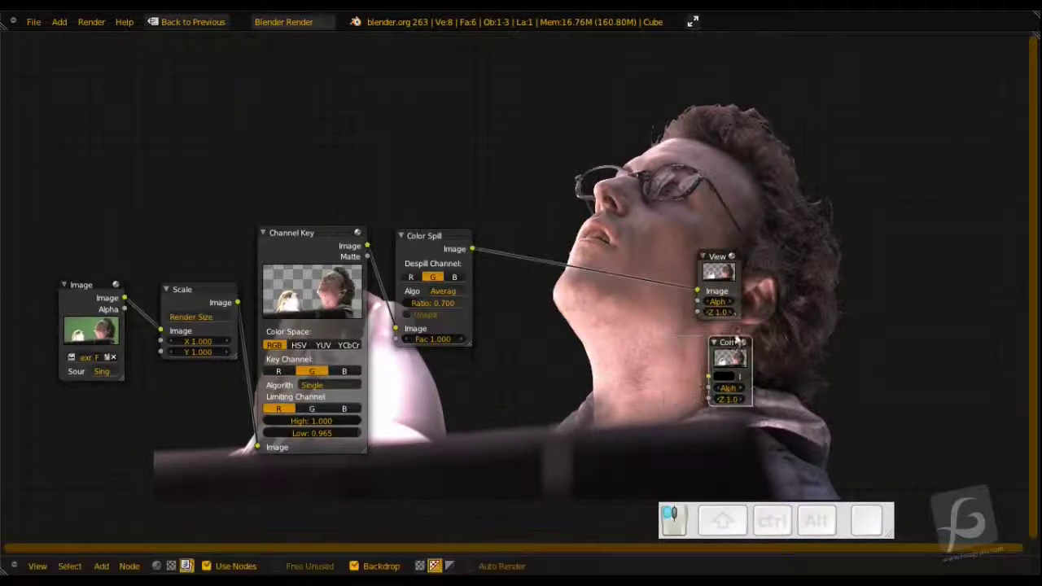
drag(718, 258, 747, 259)
drag(732, 344, 752, 343)
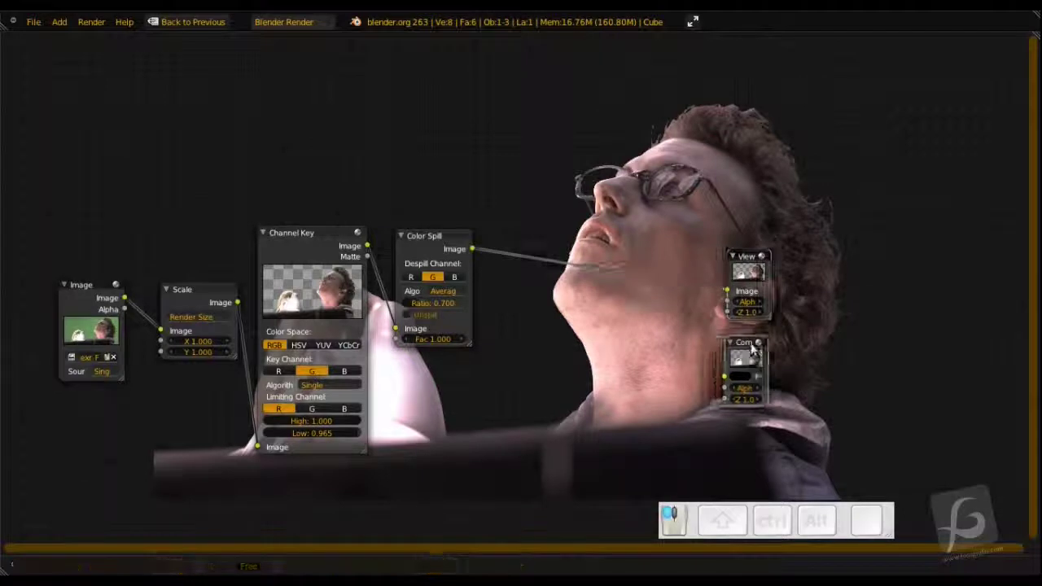
drag(472, 249, 730, 376)
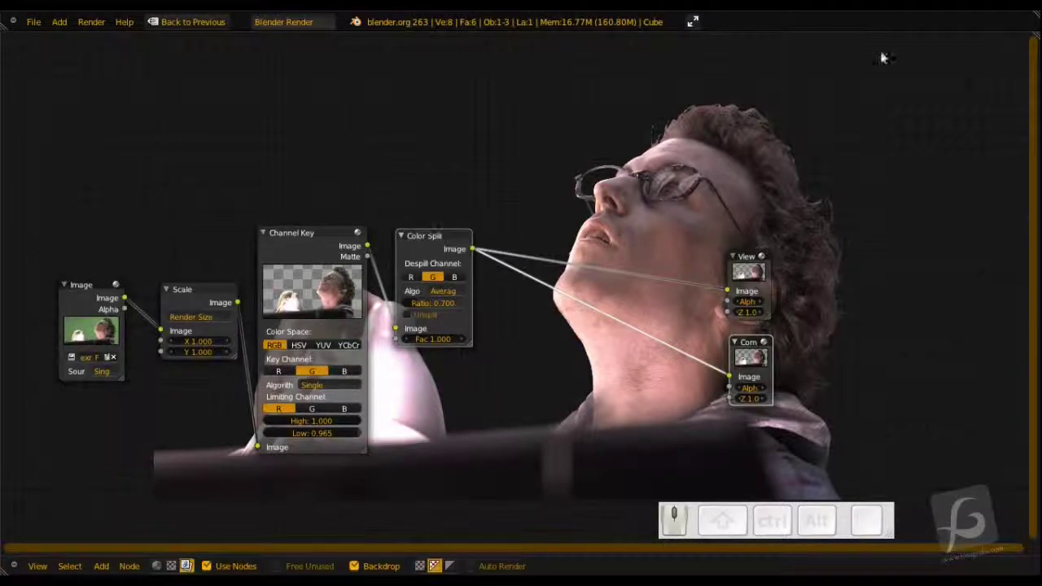
Add an AlphaOver node above and beyond the Color Spill, feeding Color Spill's Image output into its second Image input.
middle_drag(525, 375, 496, 370)
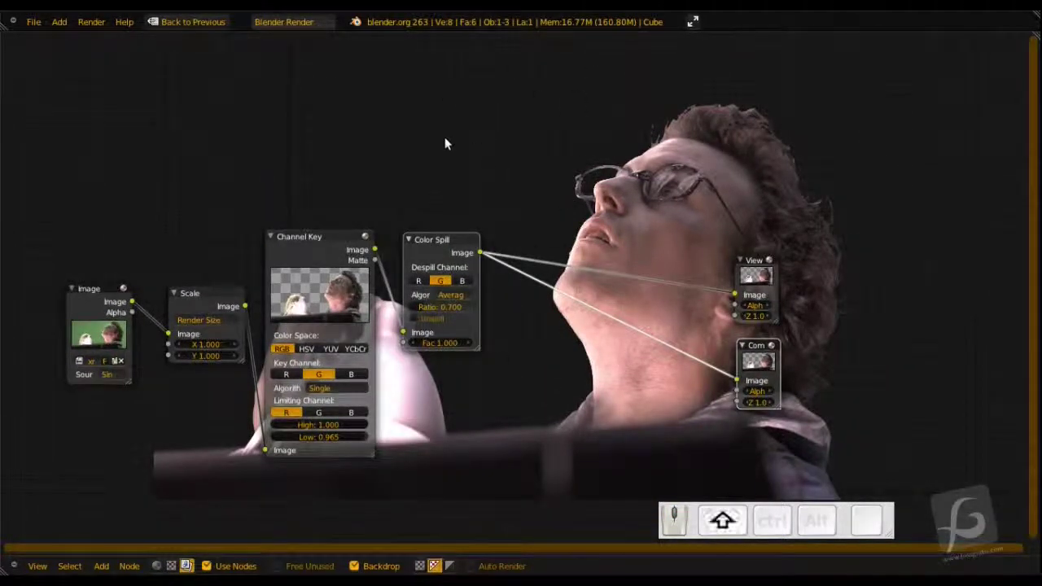
key(shift+a)
mouse_move(454, 110)
mouse_move(443, 85)
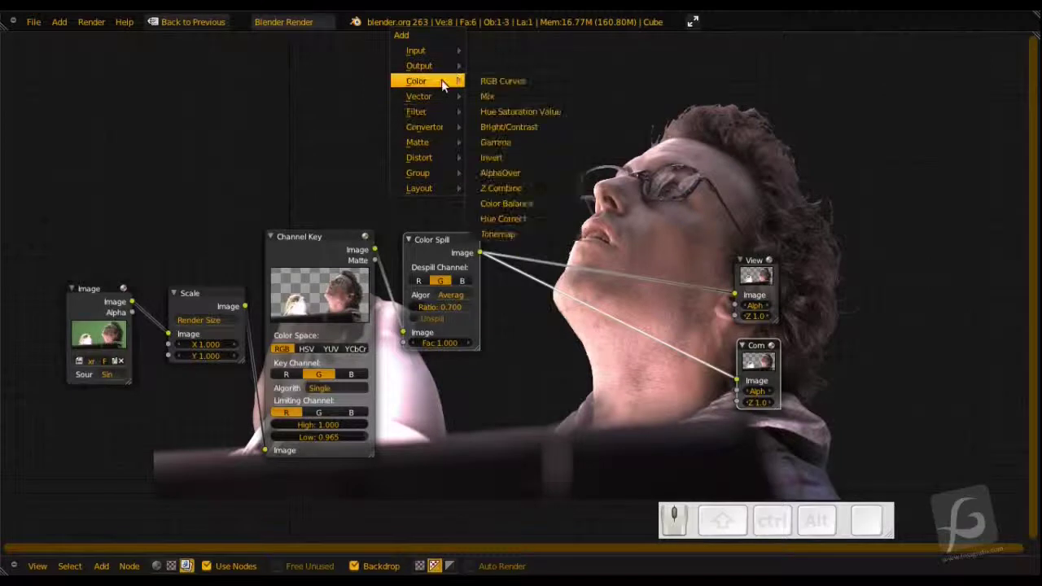
click(493, 173)
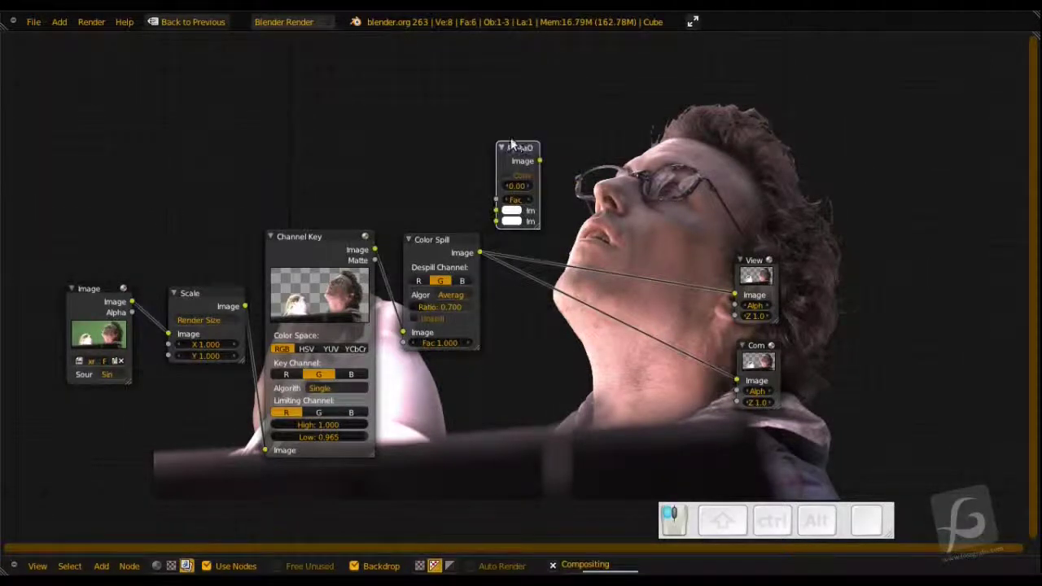
click(574, 144)
drag(480, 253, 555, 217)
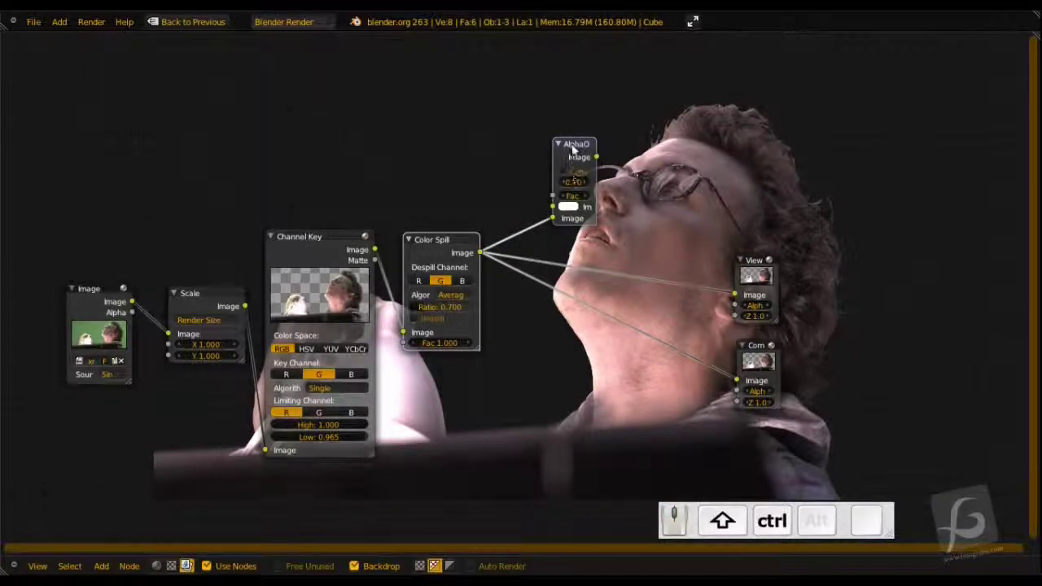
Show the AlphaOver output in the Viewer, widen the node and set its first Image color to red.
ctrl+shift+click(571, 179)
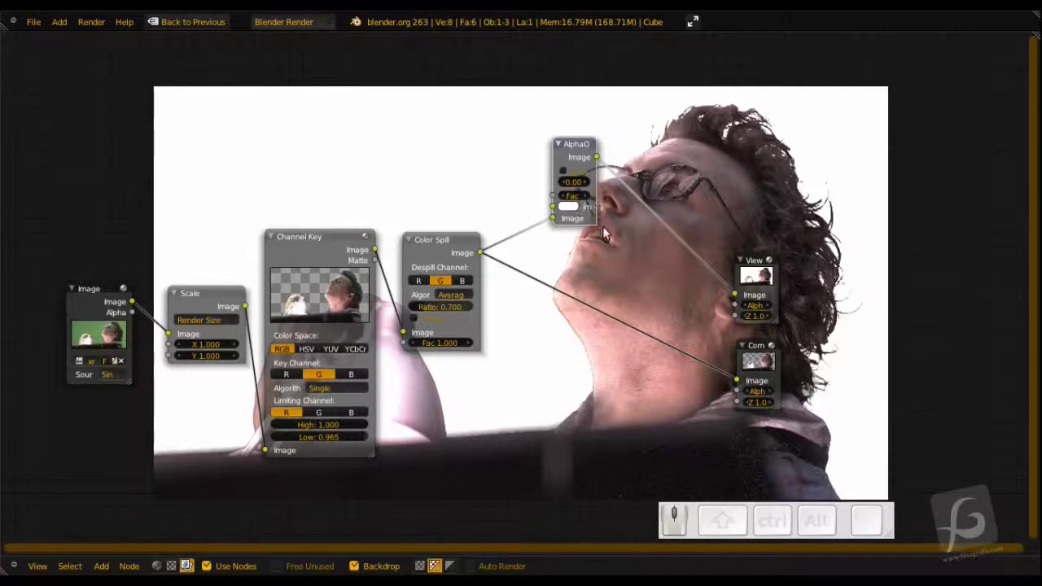
drag(595, 224, 626, 227)
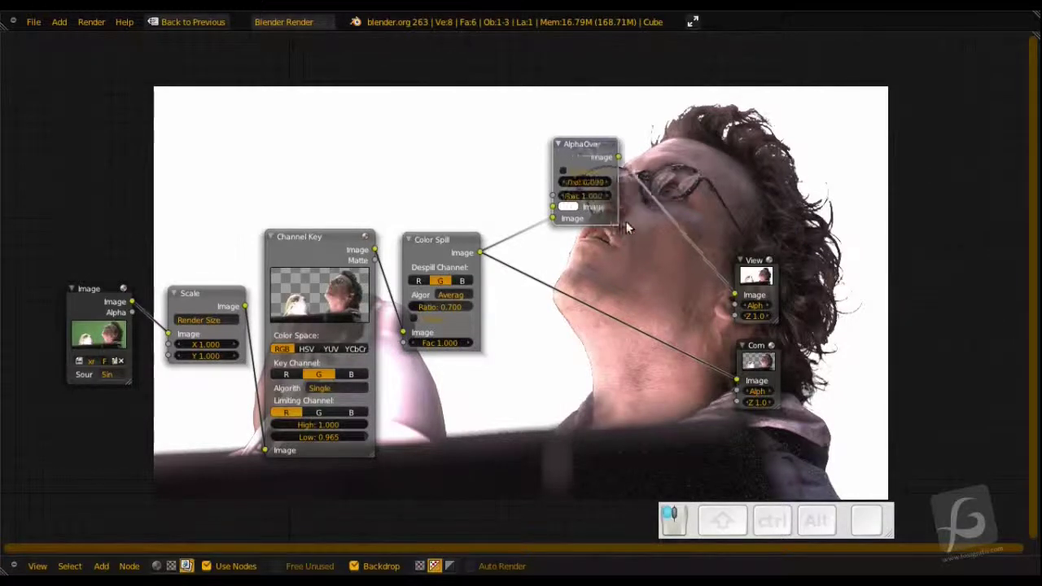
click(568, 206)
click(602, 126)
mouse_move(602, 126)
mouse_down()
mouse_move(594, 122)
mouse_move(603, 144)
mouse_up()
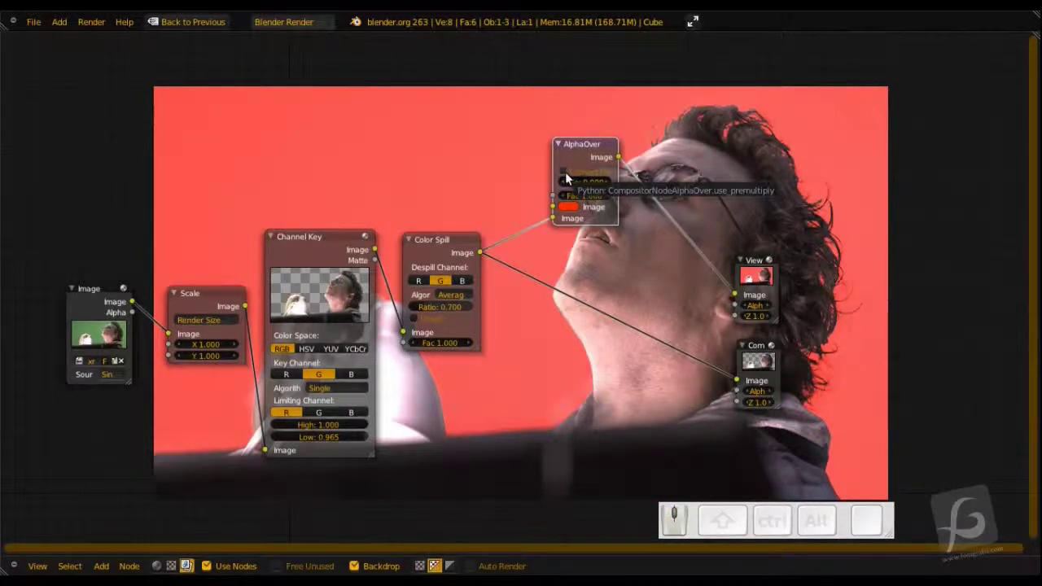
Enable Convert Premul on the AlphaOver node and change its background color to light orange.
click(565, 173)
scroll(595, 358, up, 10)
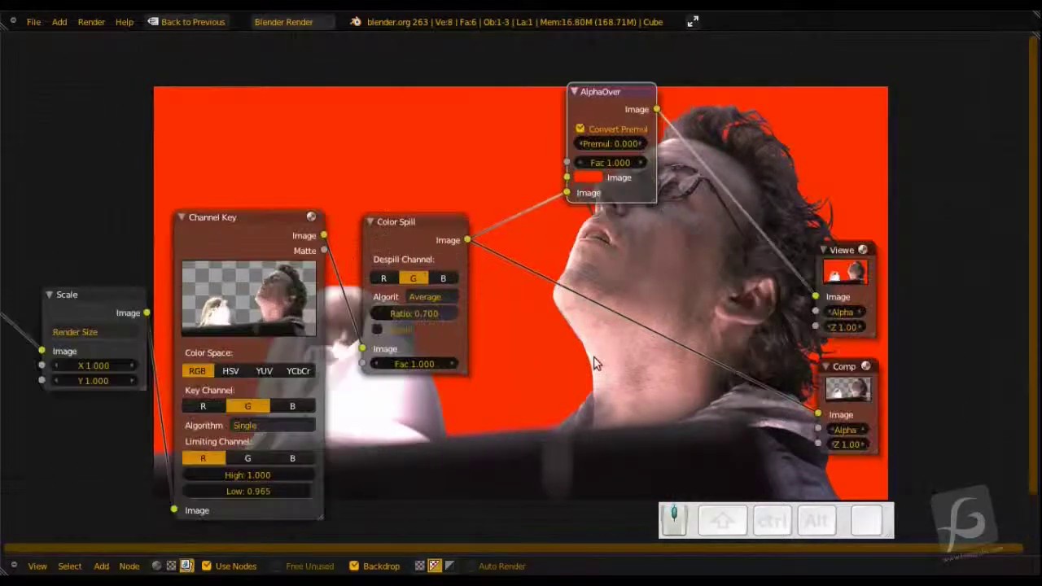
middle_drag(878, 170, 591, 275)
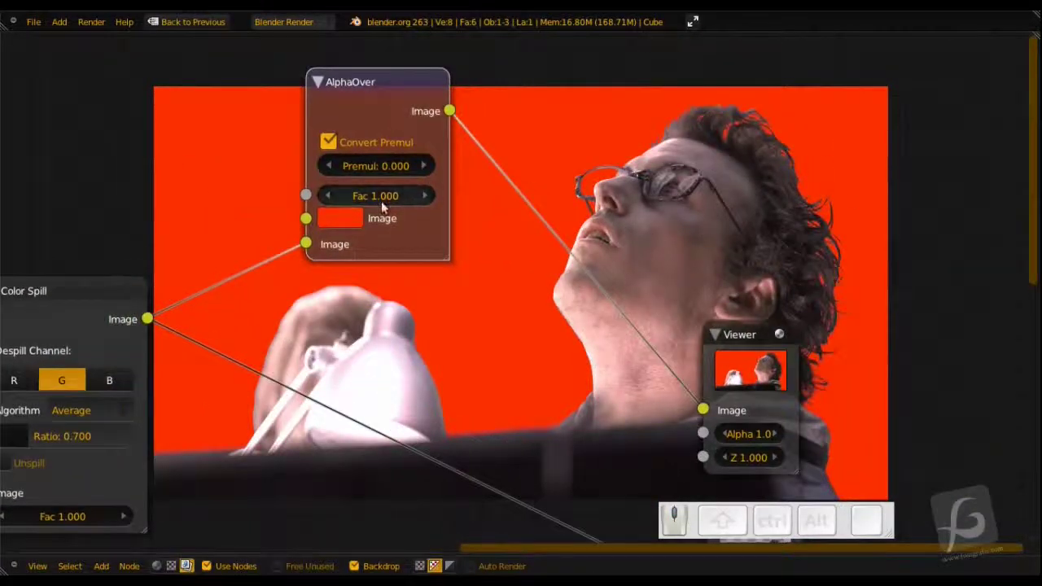
click(358, 218)
click(349, 222)
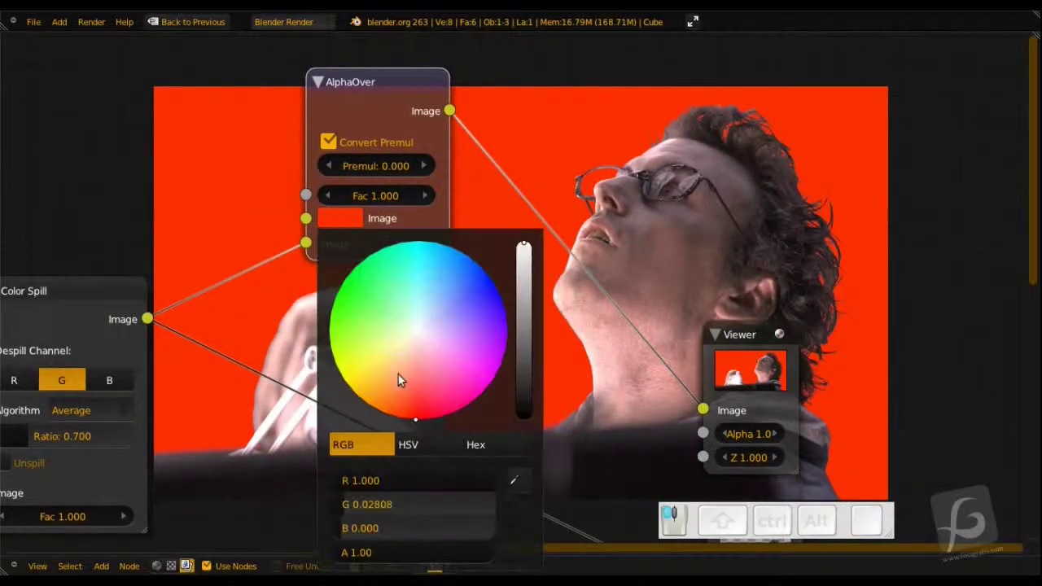
click(415, 371)
click(409, 389)
drag(407, 385, 383, 398)
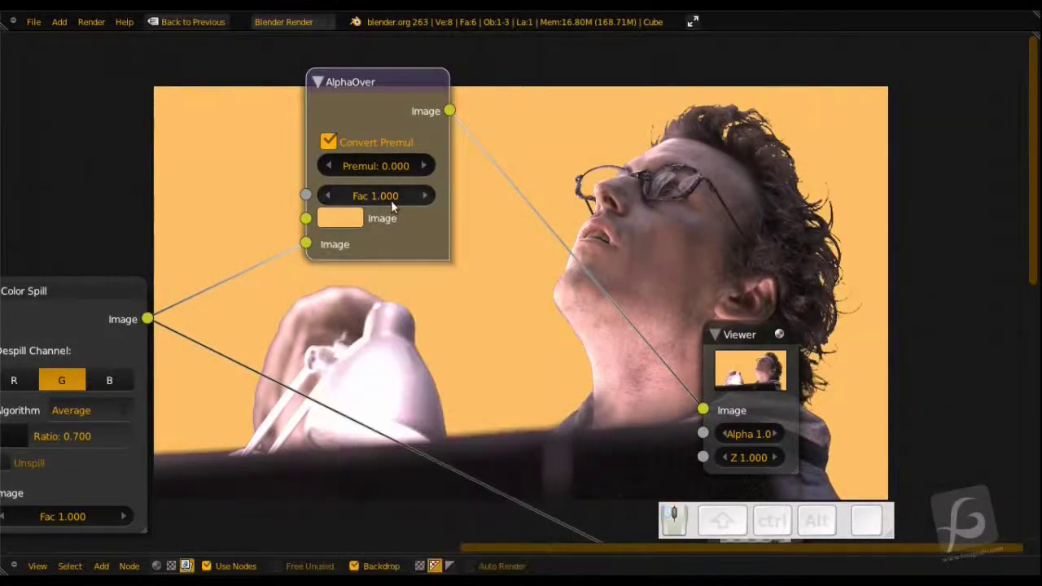
Move the AlphaOver node closer to the Color Spill node.
scroll(437, 282, down, 5)
middle_drag(438, 298, 493, 198)
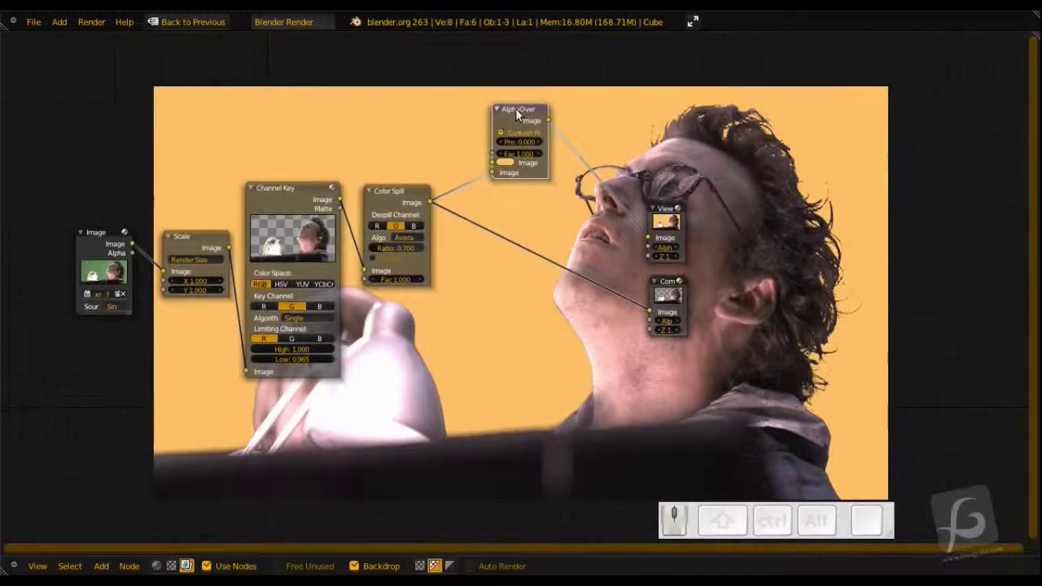
drag(519, 129, 489, 129)
middle_drag(505, 274, 531, 260)
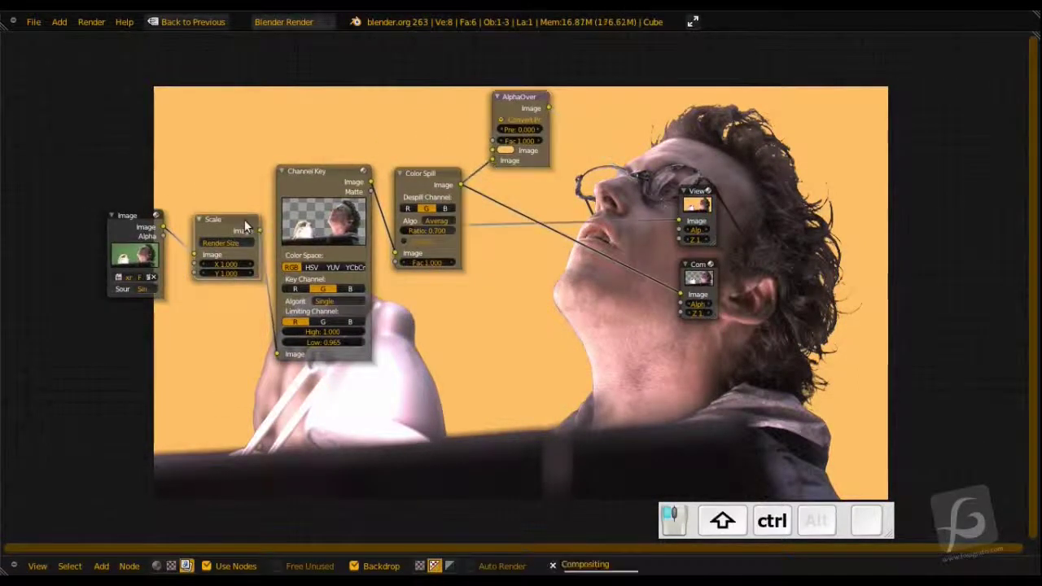
Compare the Scale node's original footage, the AlphaOver composite and the Channel Key output in the Viewer.
ctrl+shift+click(245, 219)
ctrl+shift+click(514, 102)
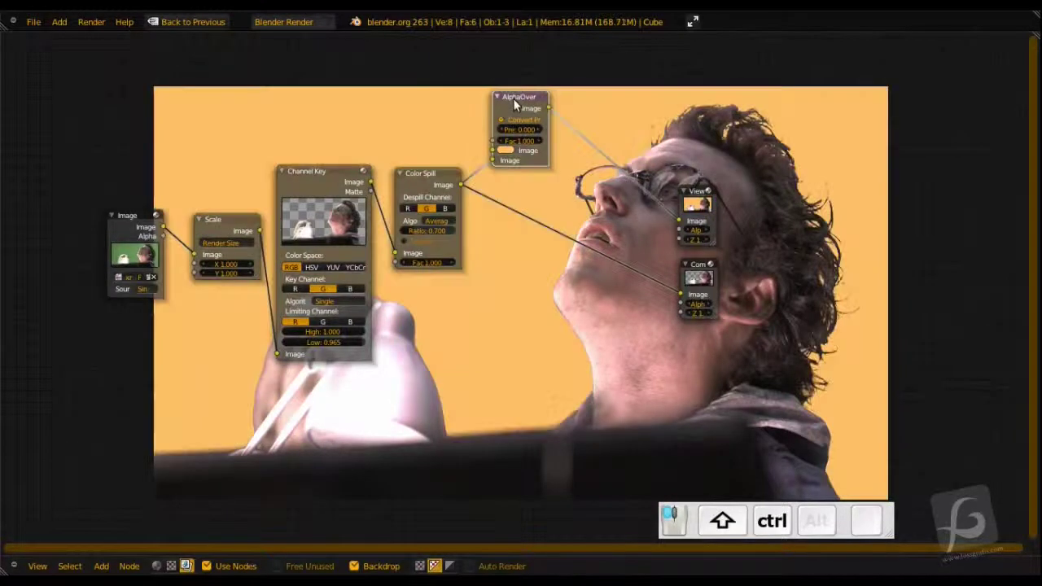
ctrl+shift+click(231, 219)
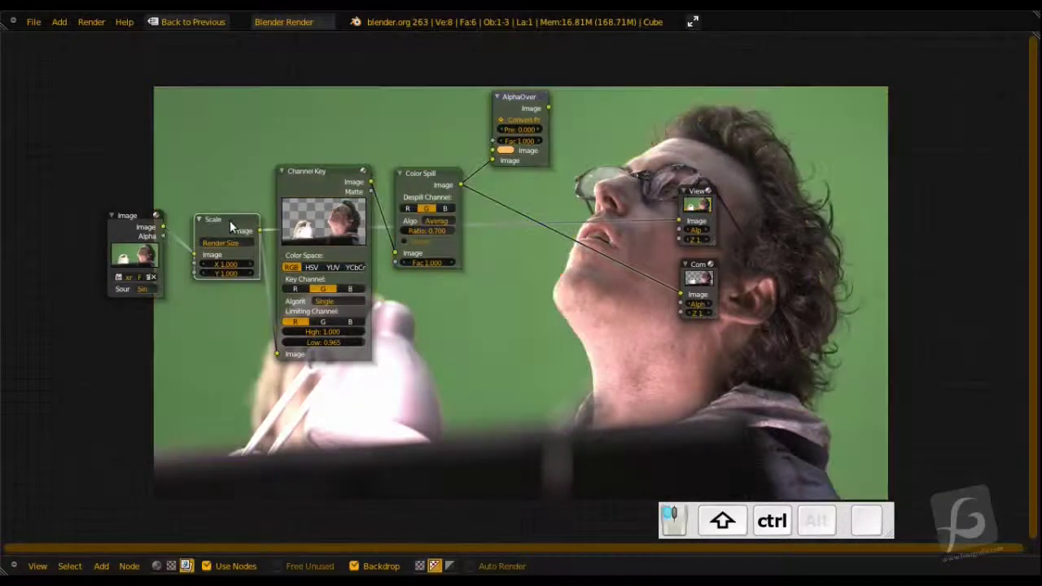
ctrl+shift+click(511, 102)
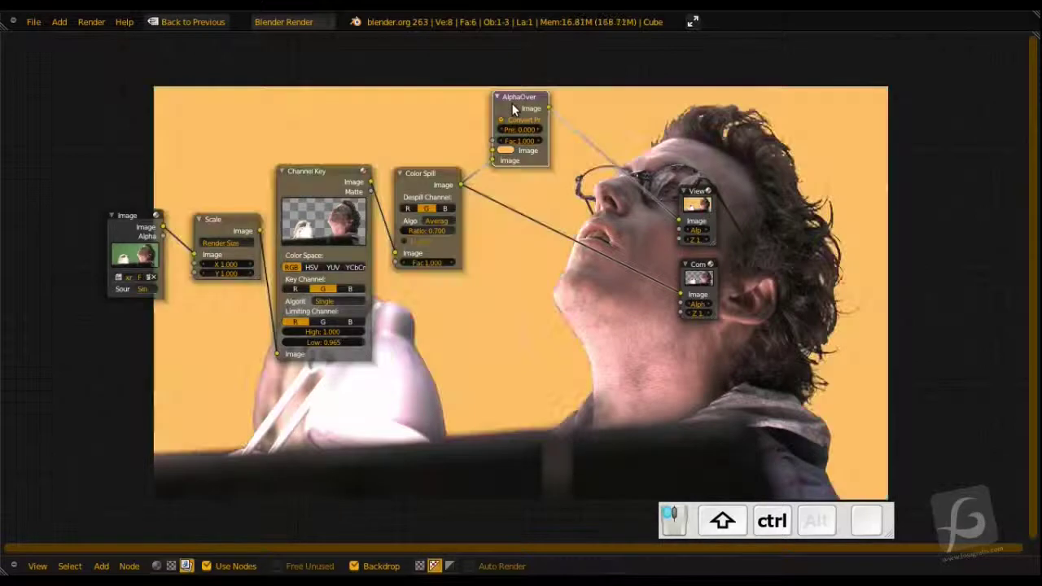
ctrl+shift+click(295, 167)
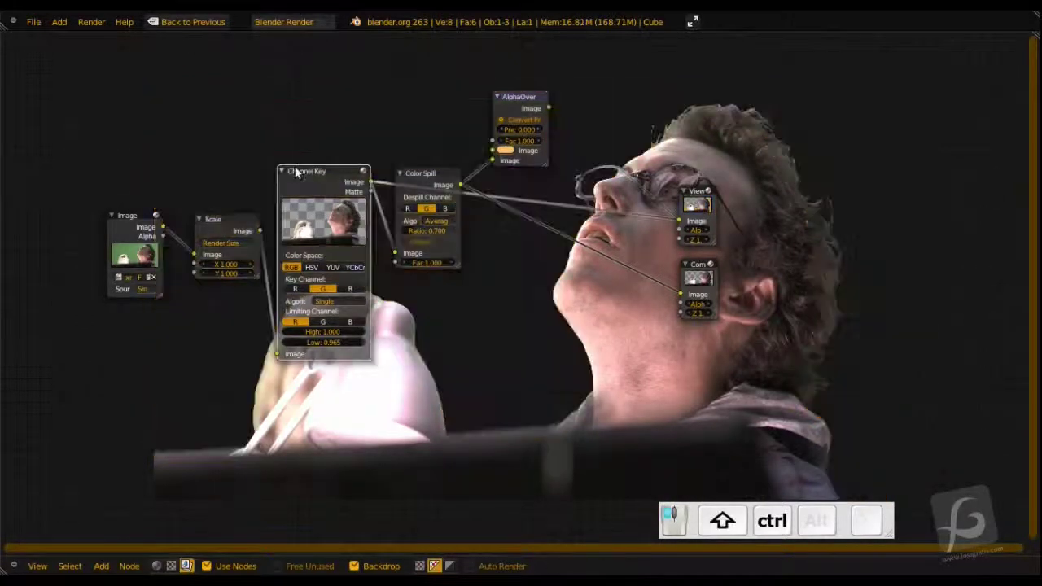
Show the Scale node's original footage in the Viewer and set the Channel Key's Low value to 0.9.
ctrl+shift+click(222, 214)
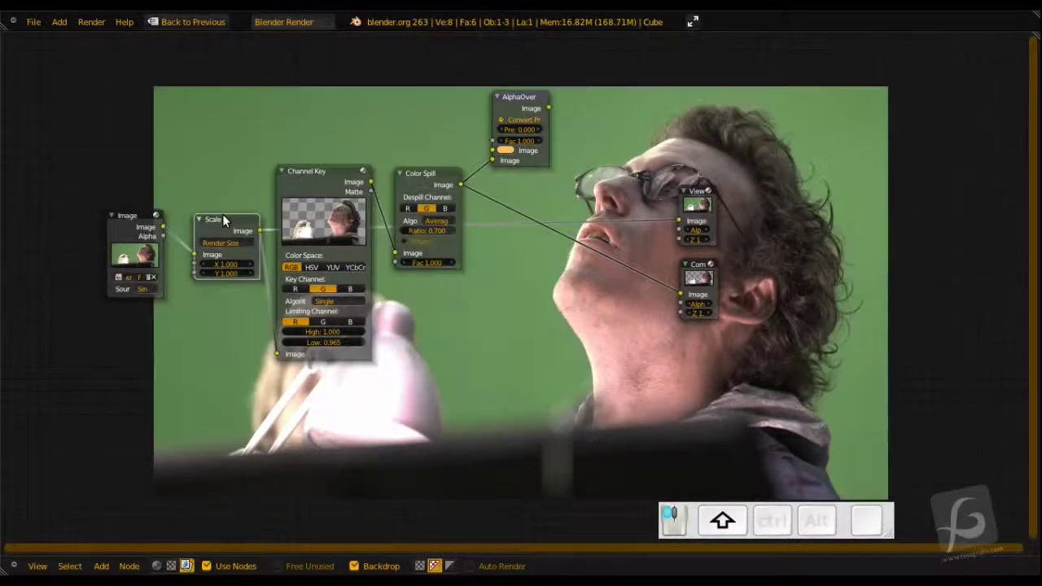
scroll(365, 383, up, 4)
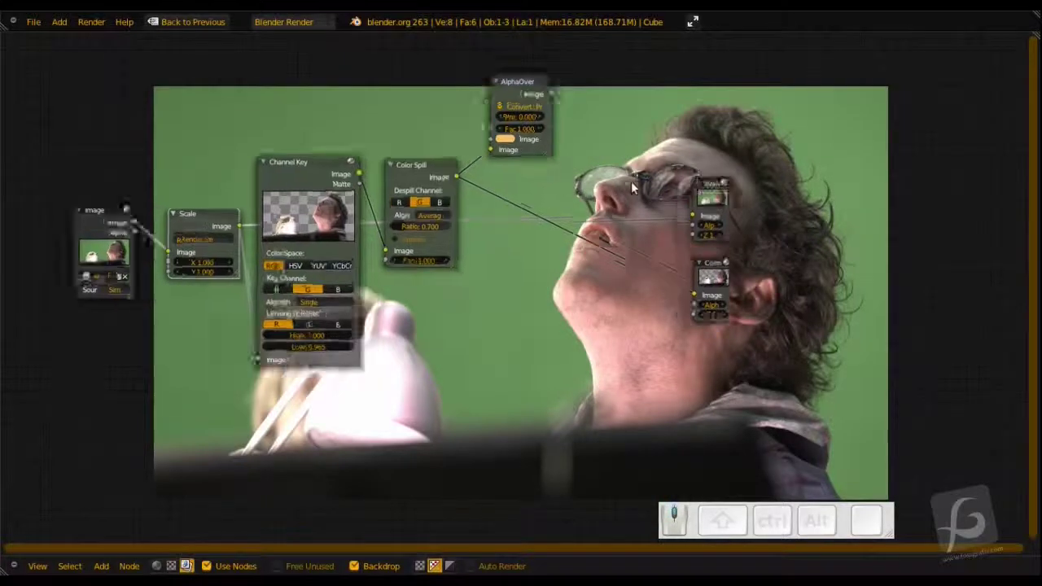
click(333, 348)
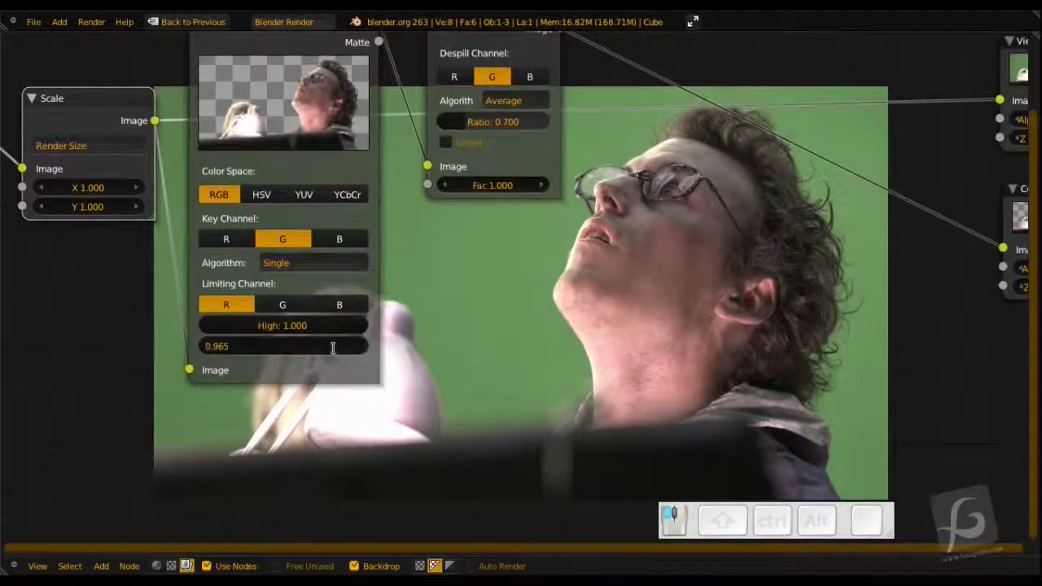
text(0.9)
key(Return)
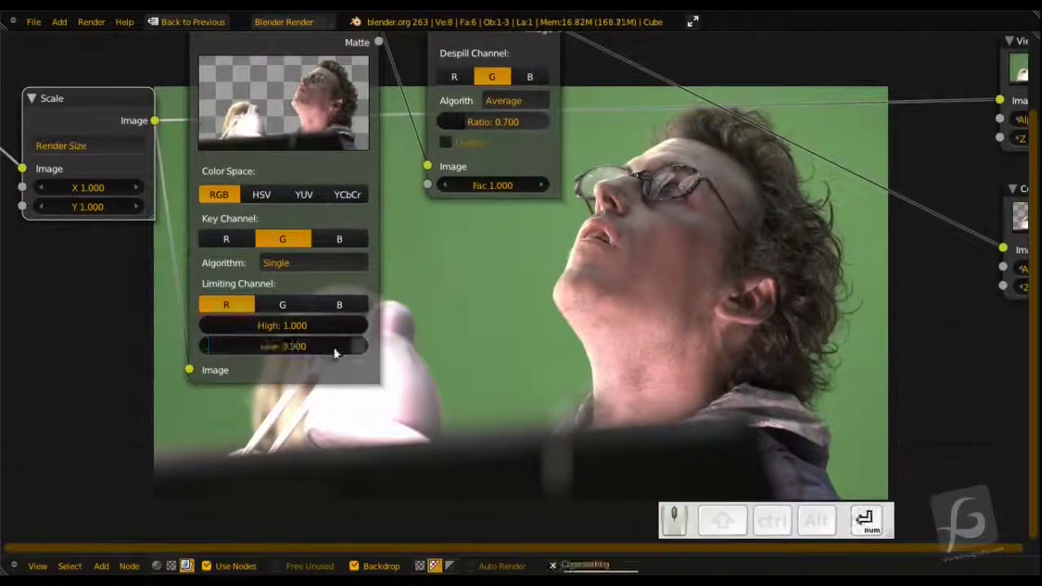
Show the AlphaOver composite in the Viewer and set the Channel Key's Low value to 0.91.
middle_drag(419, 309, 344, 546)
ctrl+shift+click(599, 95)
middle_drag(567, 206, 412, 235)
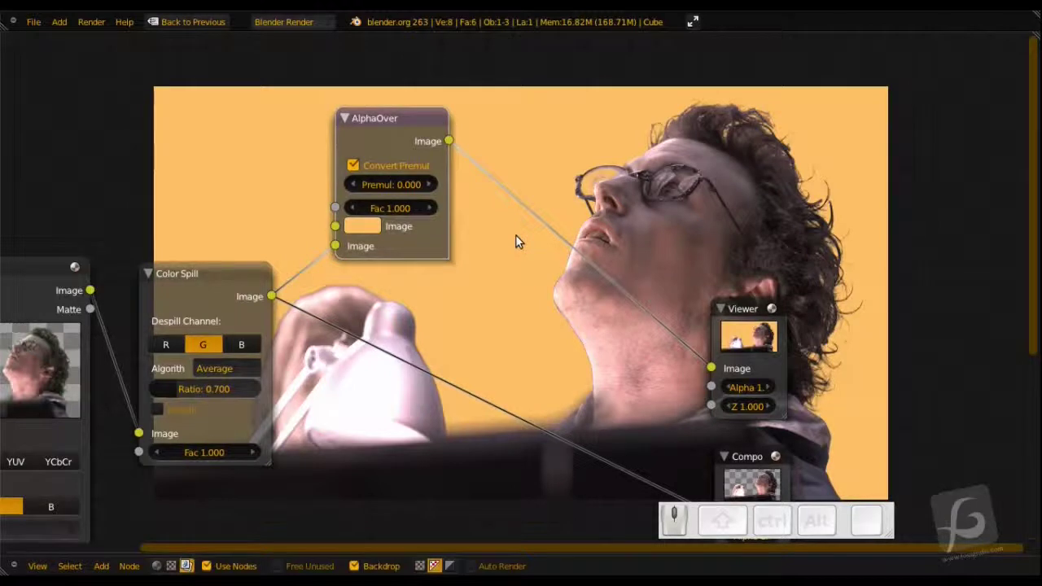
middle_drag(521, 231, 763, 42)
click(378, 378)
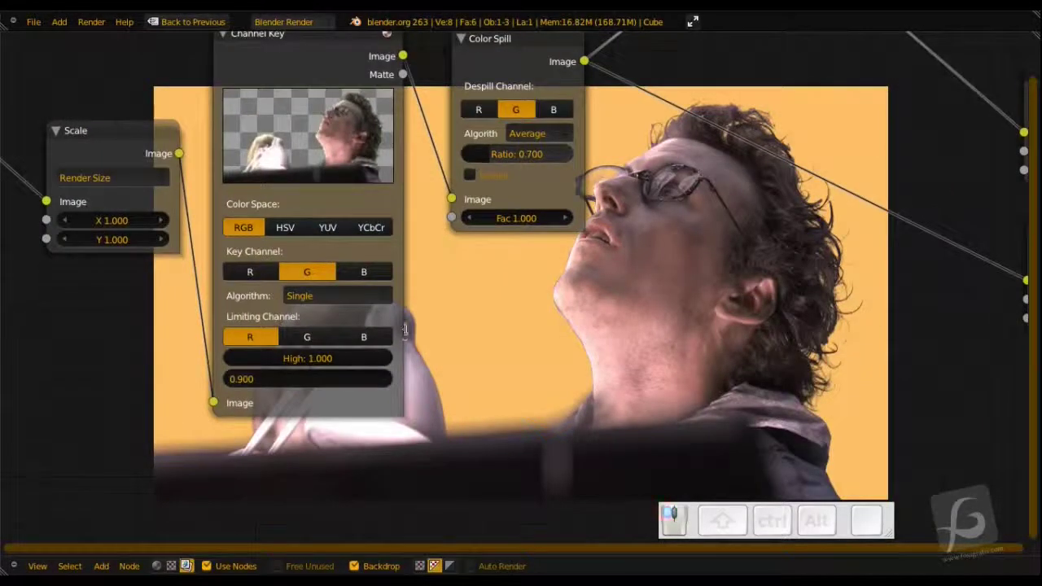
text(.91)
key(Return)
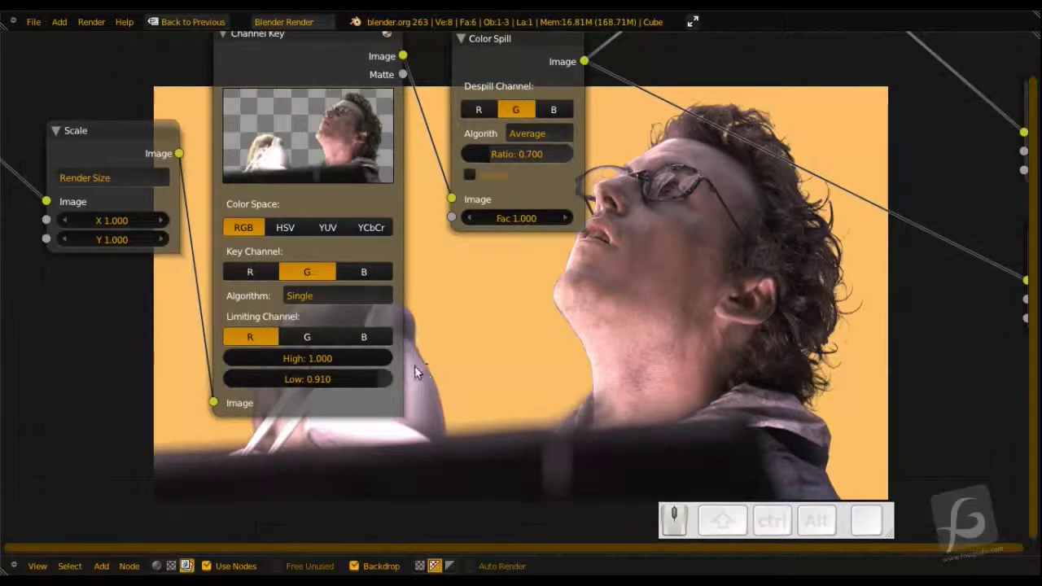
Set the Channel Key's Low value to 0.92.
click(375, 376)
text(.9)
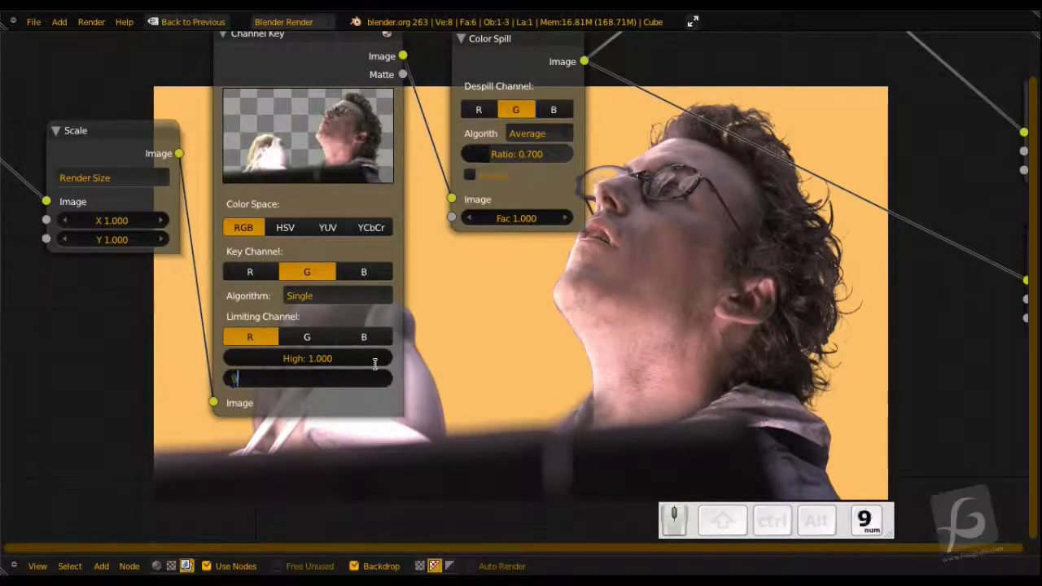
text(2)
key(Return)
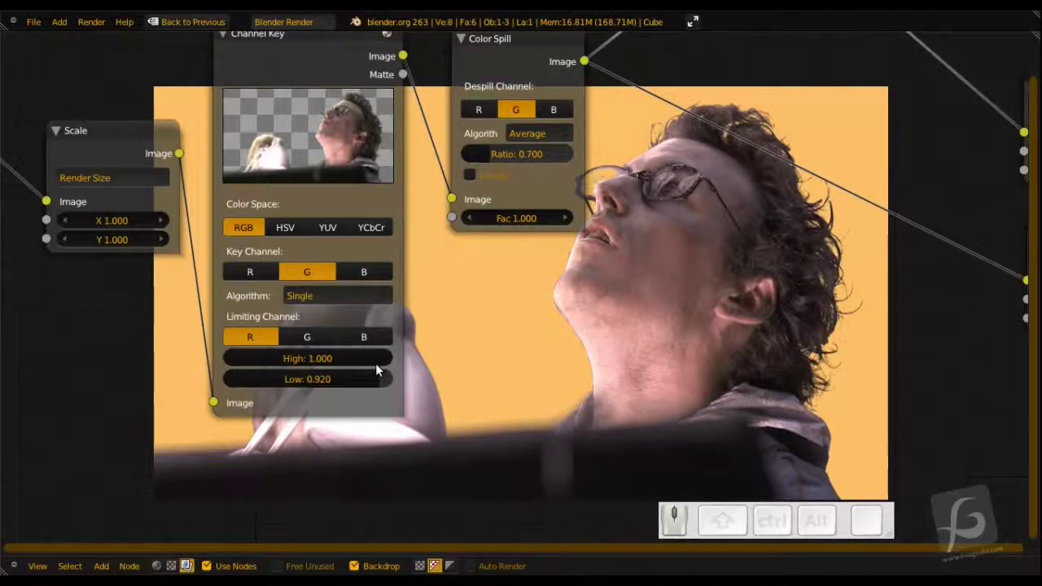
mouse_move(576, 270)
middle_down()
mouse_move(581, 311)
mouse_move(557, 295)
mouse_move(569, 273)
middle_up()
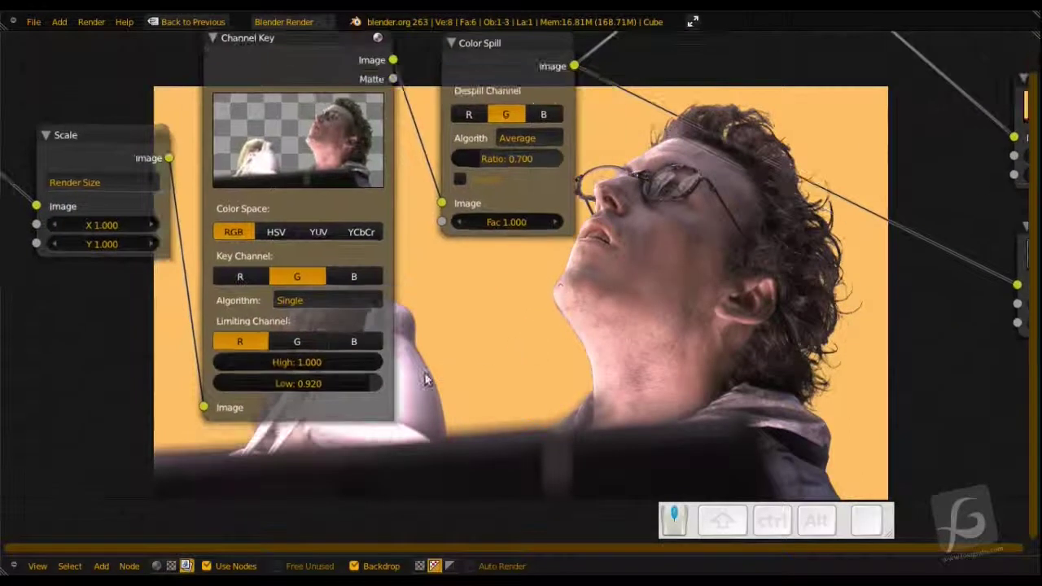
Try a Low value of 0.915 on the Channel Key node, followed by 0.91.
click(366, 379)
text(.9)
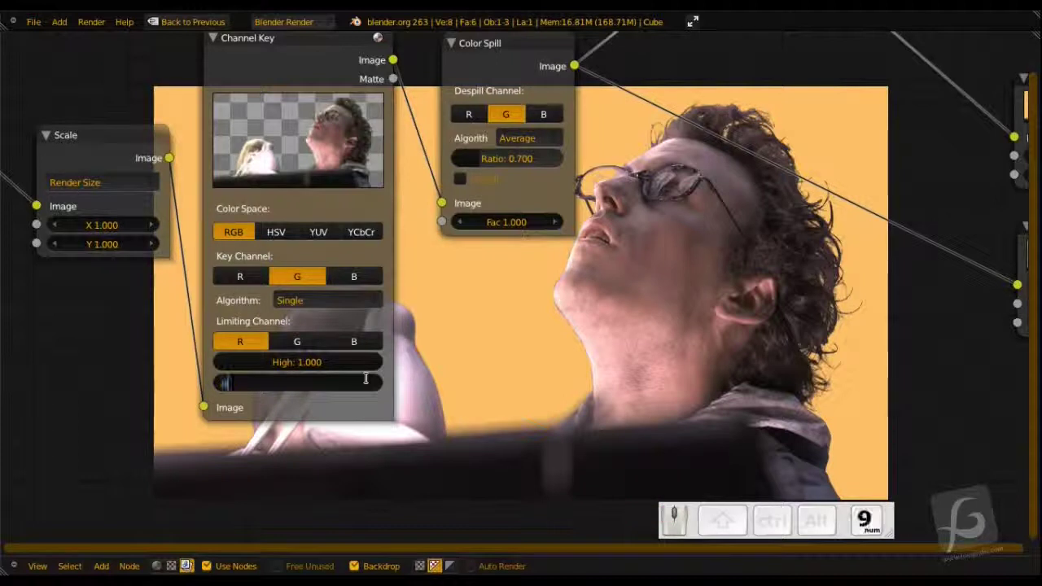
text(2)
key(BackSpace)
text(15)
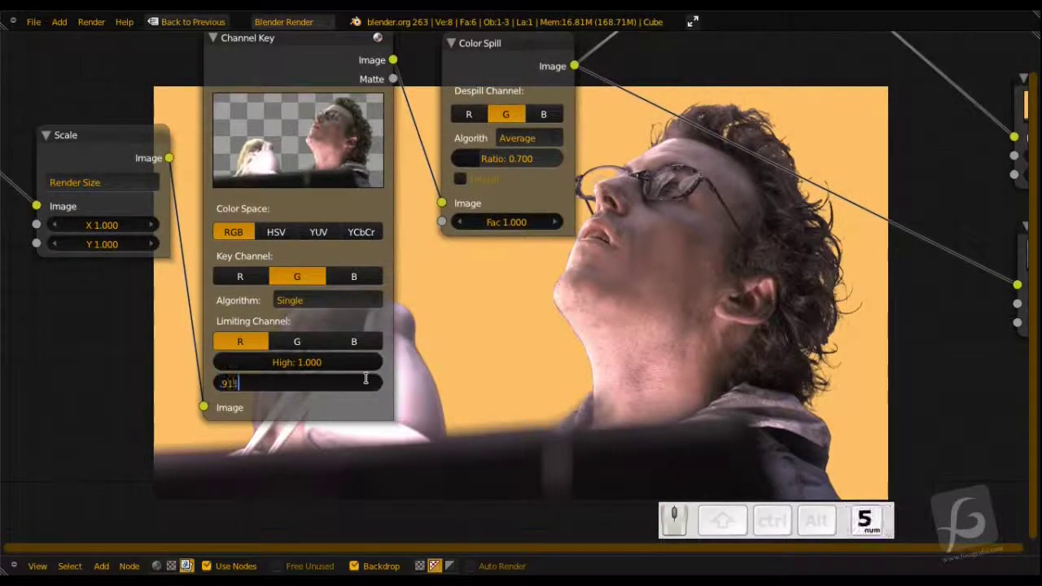
key(Return)
click(366, 380)
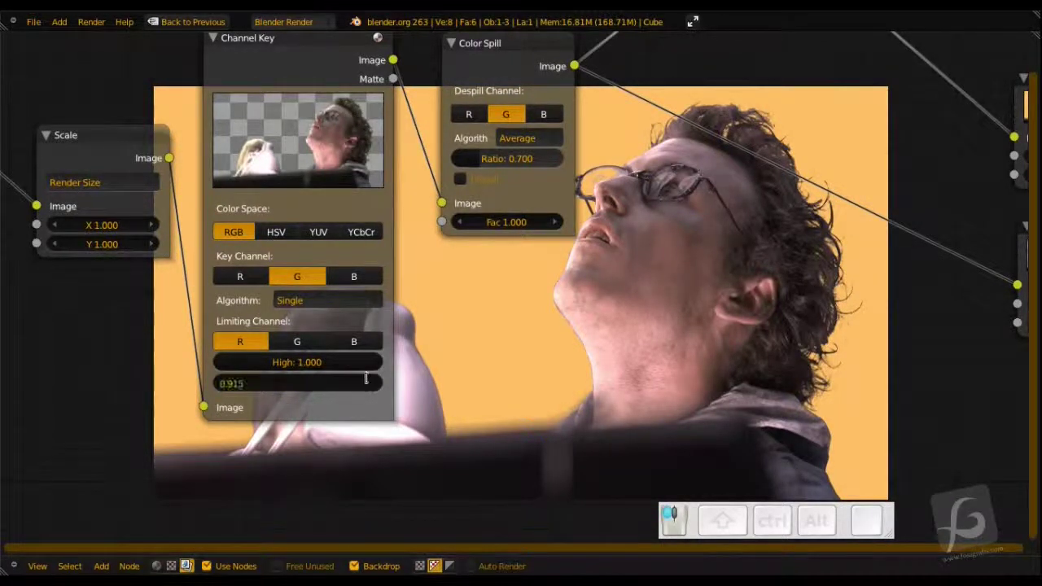
key(Return)
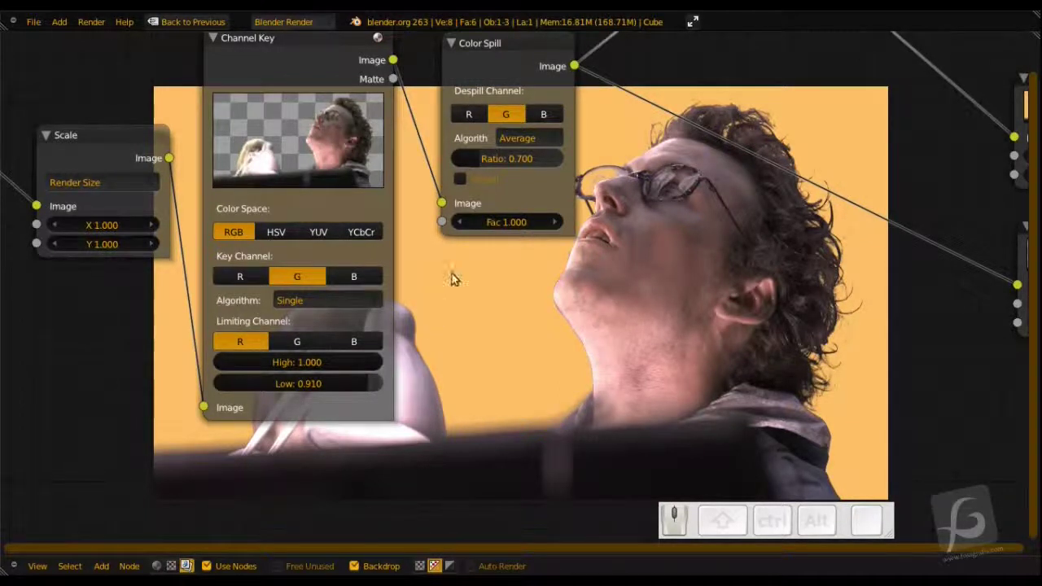
Compare the Channel Key output with the Color Spill output in the Viewer.
middle_drag(355, 99, 507, 192)
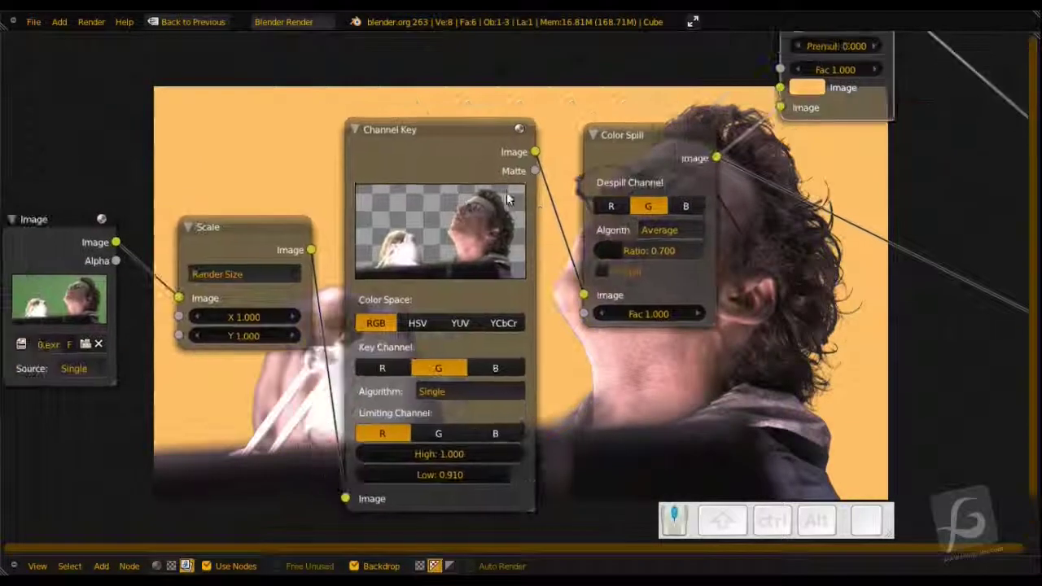
ctrl+shift+click(457, 137)
middle_drag(550, 144, 333, 105)
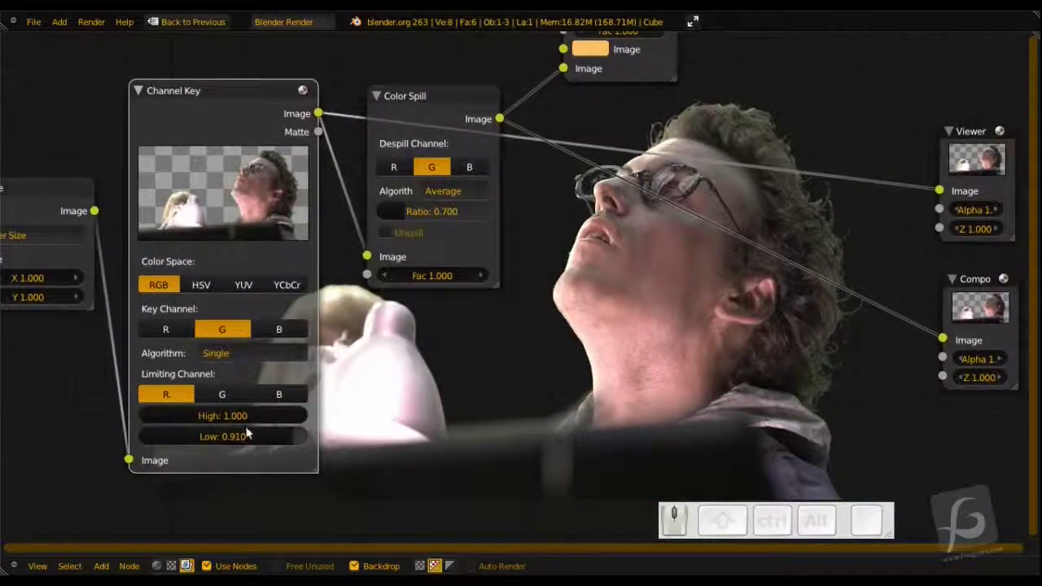
ctrl+shift+click(411, 95)
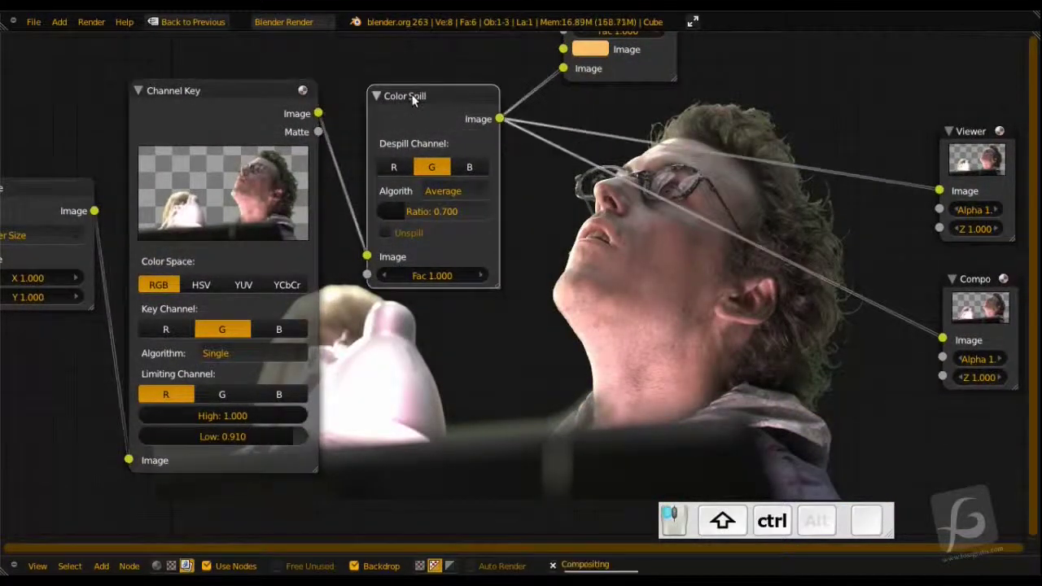
Set the Channel Key's Low value back to 0.9.
middle_drag(457, 254, 451, 175)
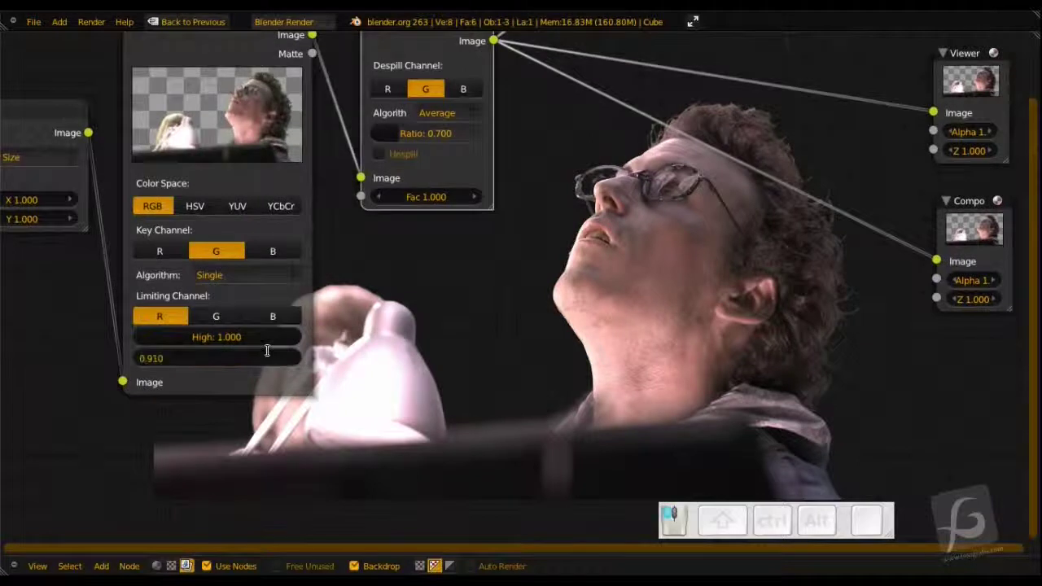
click(268, 350)
text(.9)
key(Return)
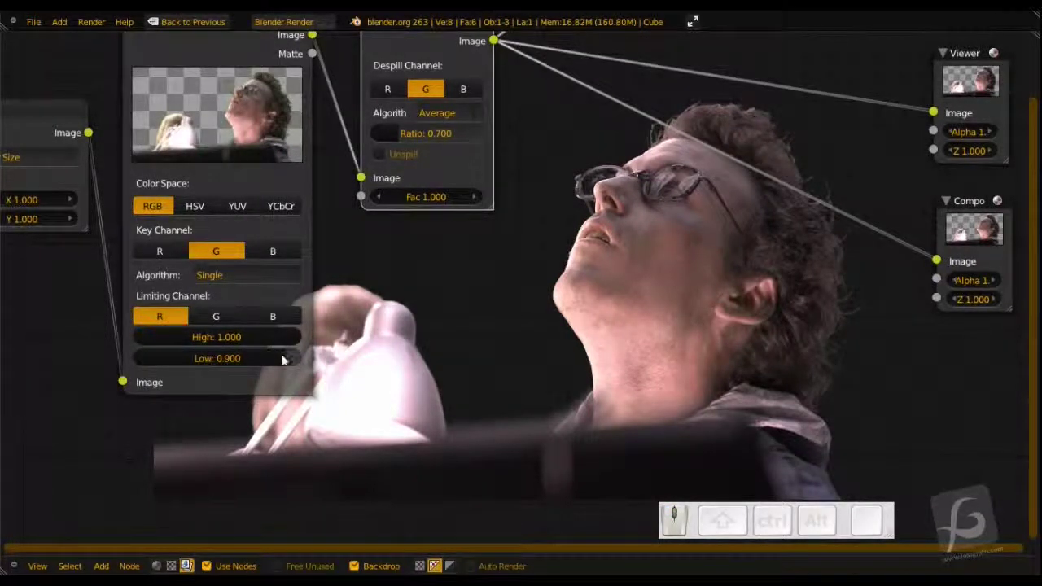
Show the AlphaOver composite in the Viewer over its light orange background.
scroll(560, 273, up, 1)
scroll(555, 305, down, 1)
middle_drag(554, 306, 592, 430)
scroll(565, 417, down, 1)
middle_drag(593, 267, 523, 388)
ctrl+shift+click(534, 154)
middle_drag(617, 193, 603, 134)
scroll(486, 232, down, 4)
click(564, 133)
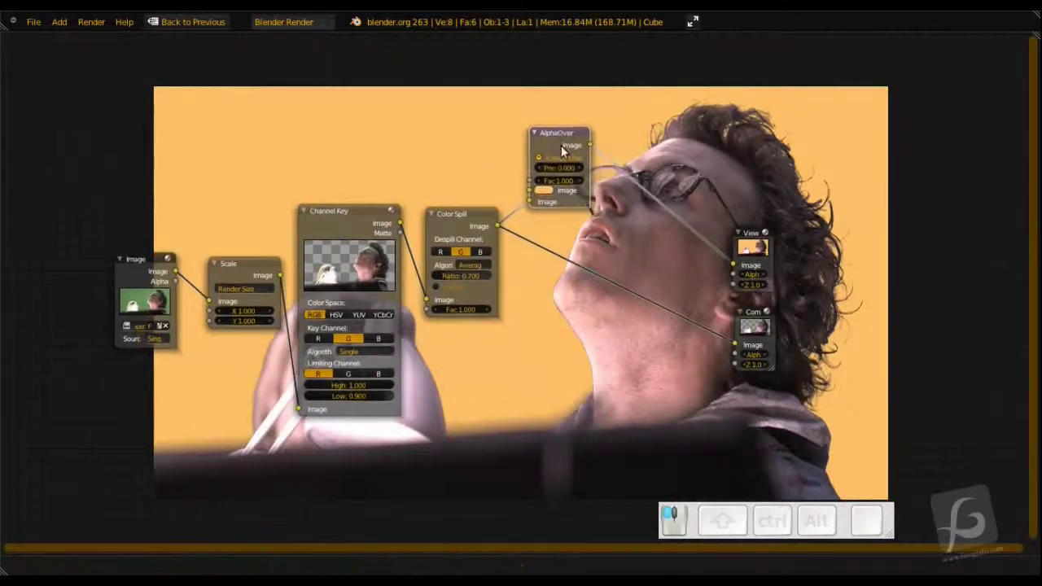
Move the Viewer and Composite nodes farther from the keying nodes and stack them one above the other.
middle_drag(575, 296, 461, 458)
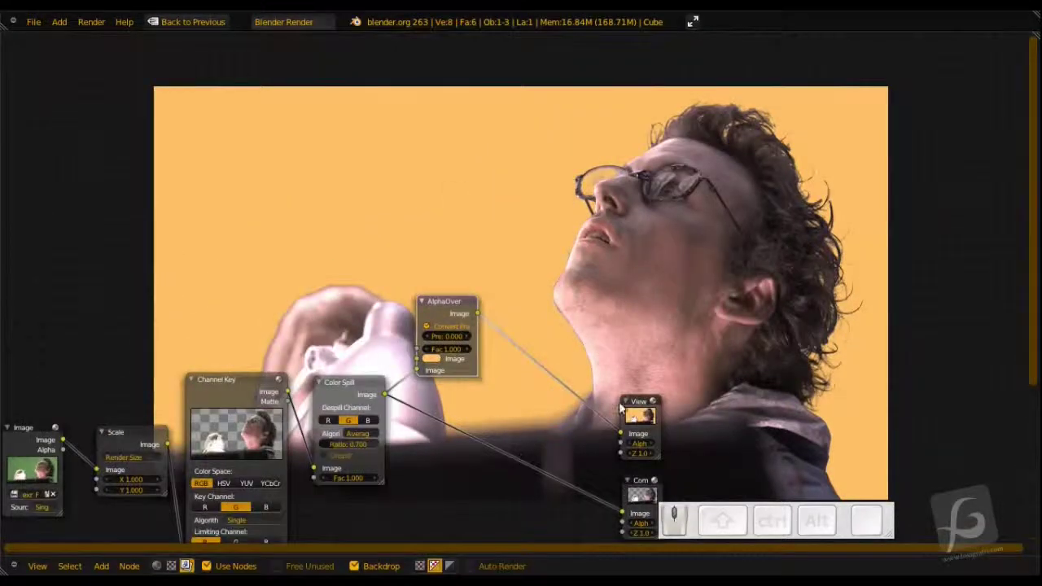
drag(635, 411, 694, 341)
drag(656, 482, 718, 398)
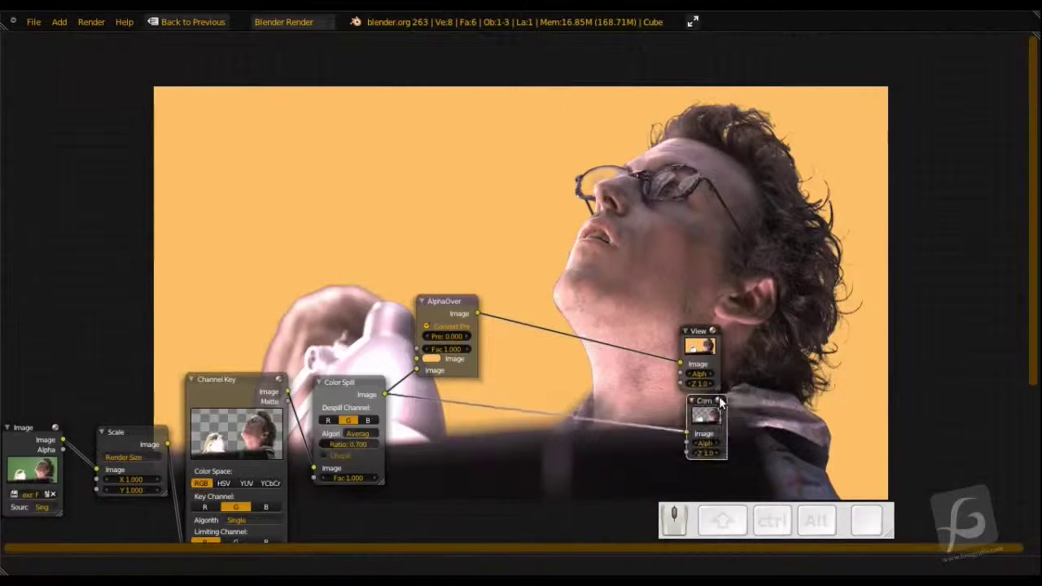
middle_drag(628, 335, 746, 253)
click(815, 252)
drag(816, 253, 822, 251)
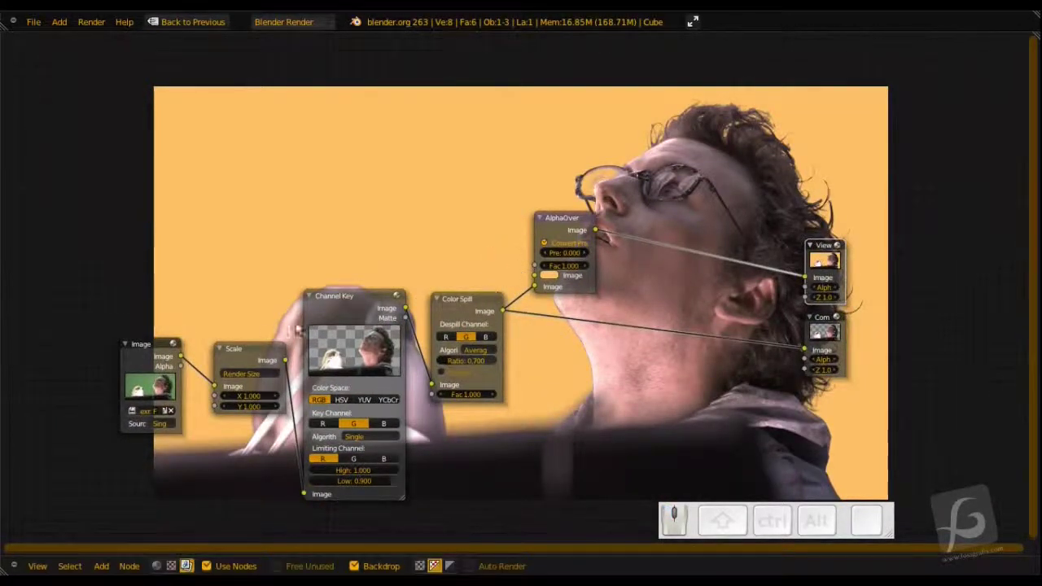
Select the Channel Key and Color Spill nodes together.
click(254, 351)
click(348, 305)
shift+click(450, 299)
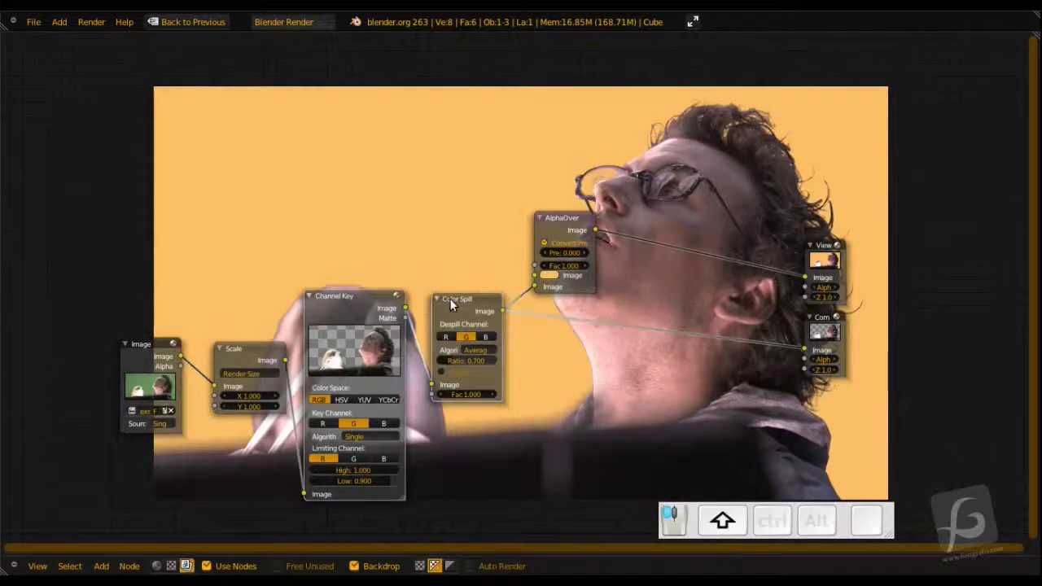
middle_drag(247, 316, 268, 233)
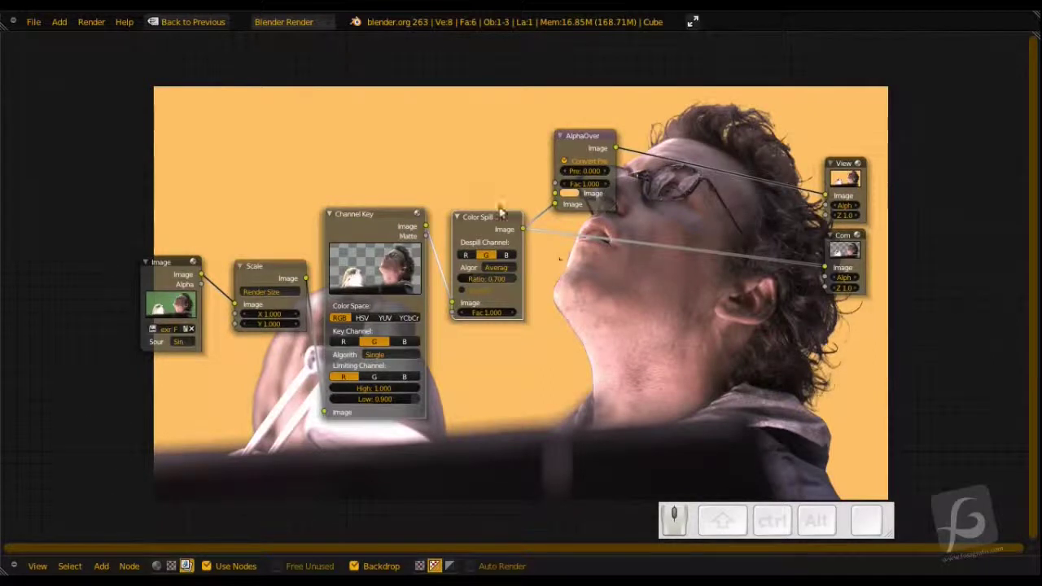
Raise the AlphaOver node above Color Spill and move the Viewer and Composite nodes farther along the chain.
middle_drag(568, 245, 587, 307)
drag(616, 189, 616, 163)
middle_drag(705, 239, 481, 249)
drag(641, 244, 735, 225)
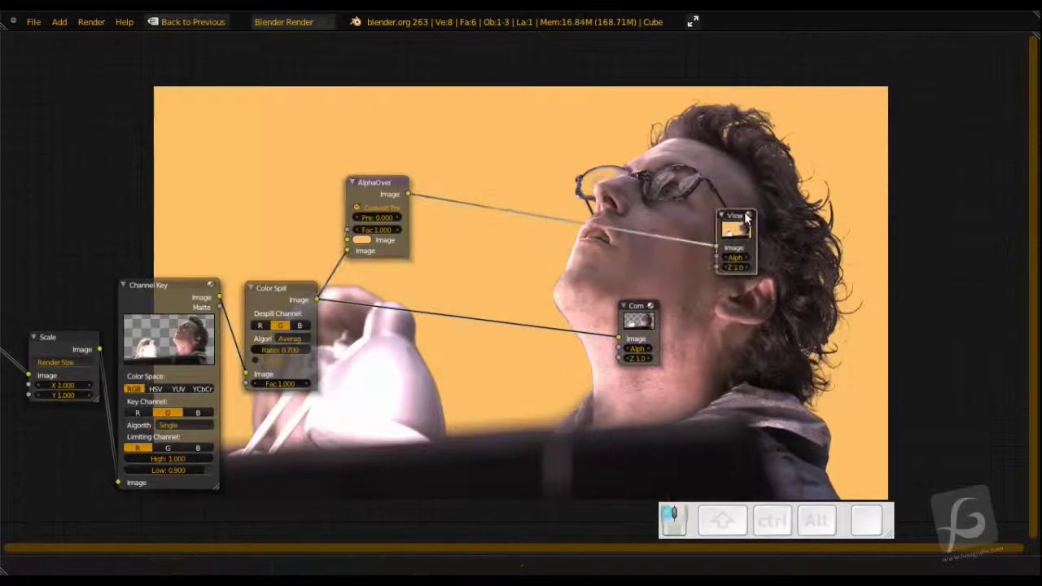
drag(637, 313, 739, 317)
Move the Color Spill node up, closer to the AlphaOver node.
middle_drag(634, 293, 677, 292)
scroll(615, 263, up, 1)
scroll(615, 268, up, 2)
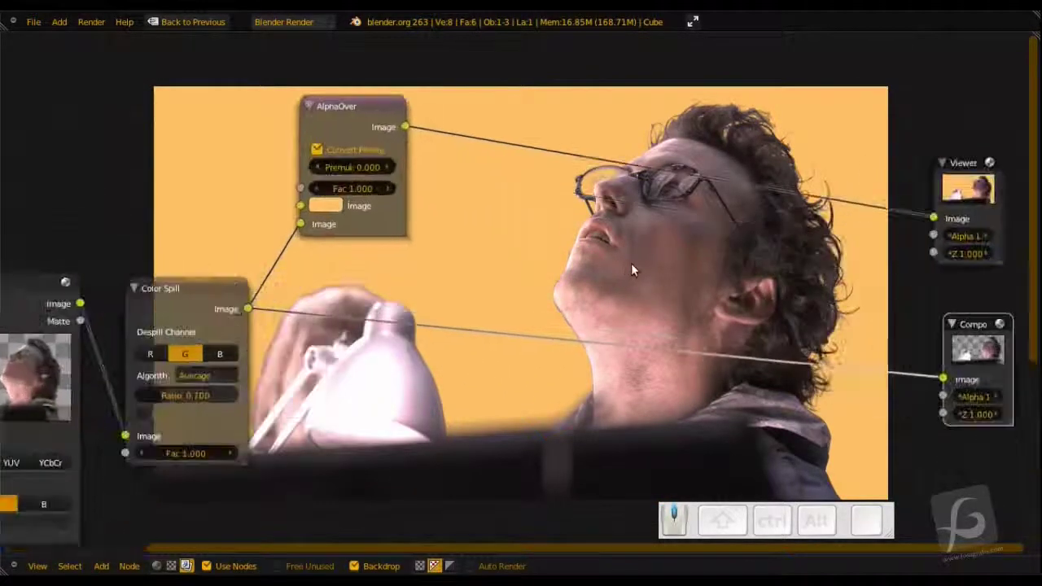
middle_drag(628, 263, 580, 234)
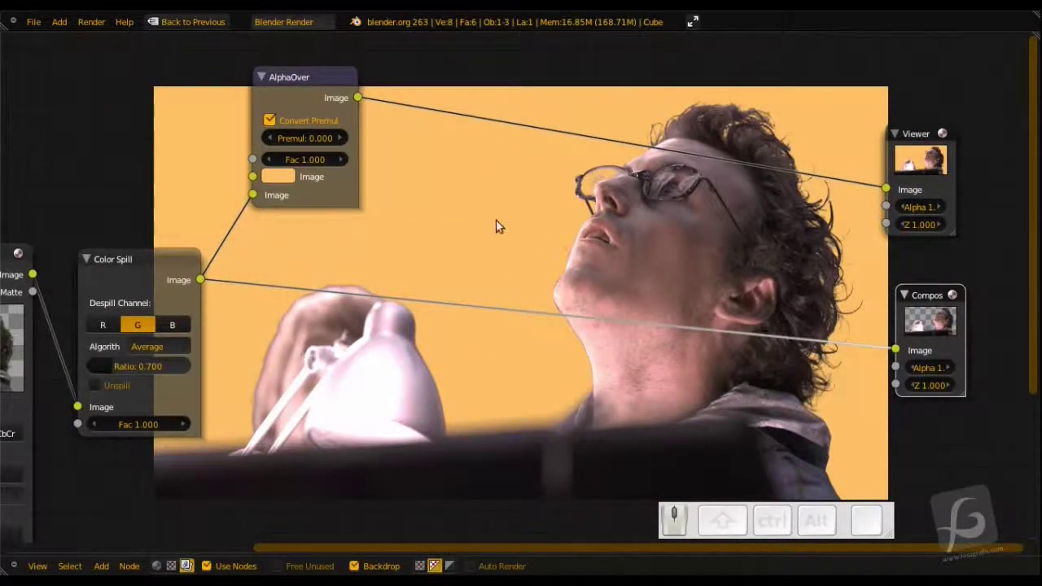
middle_drag(592, 257, 714, 187)
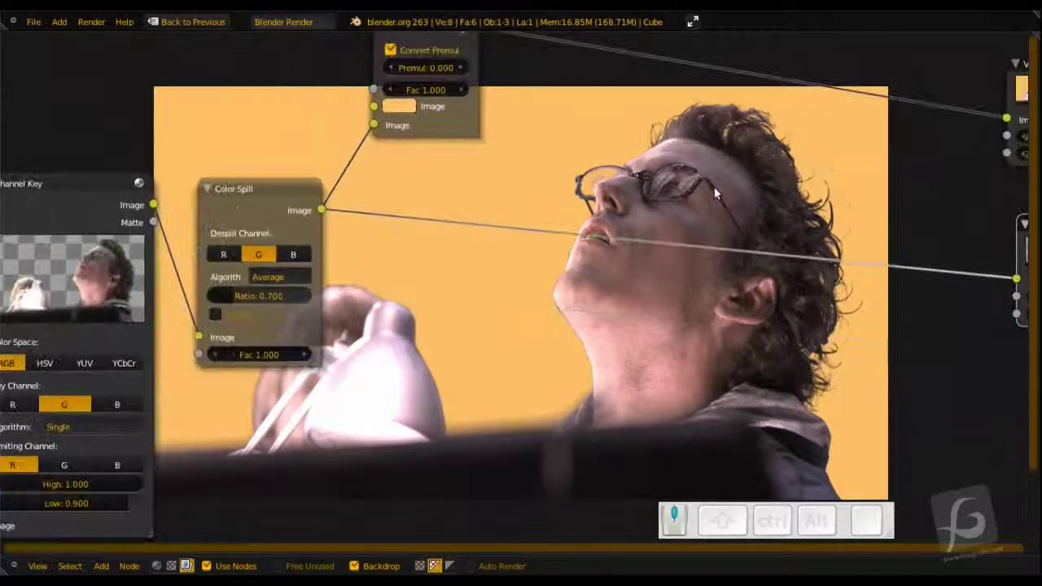
middle_drag(551, 381, 586, 321)
scroll(581, 325, down, 2)
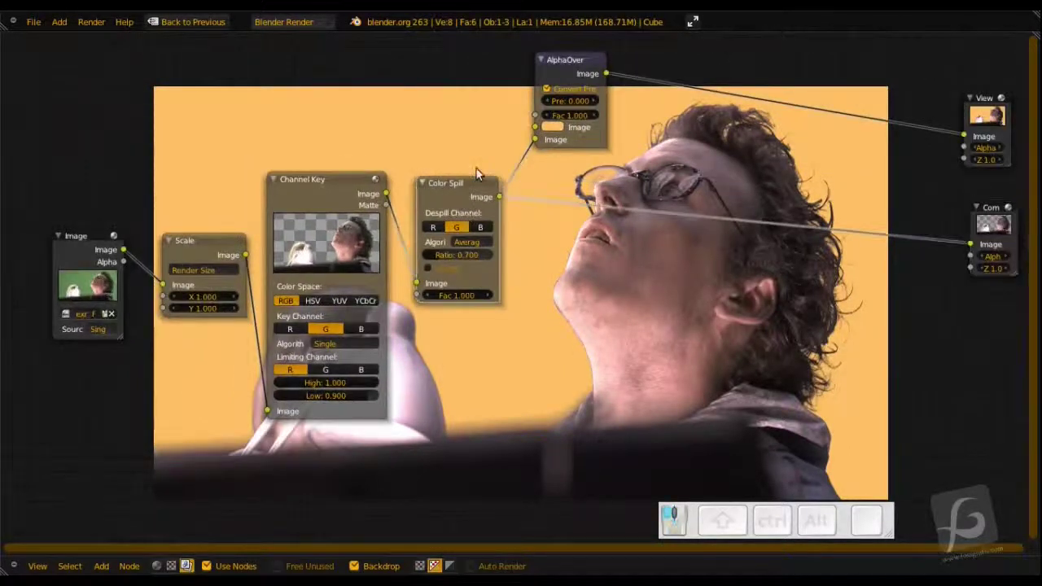
drag(467, 215, 475, 180)
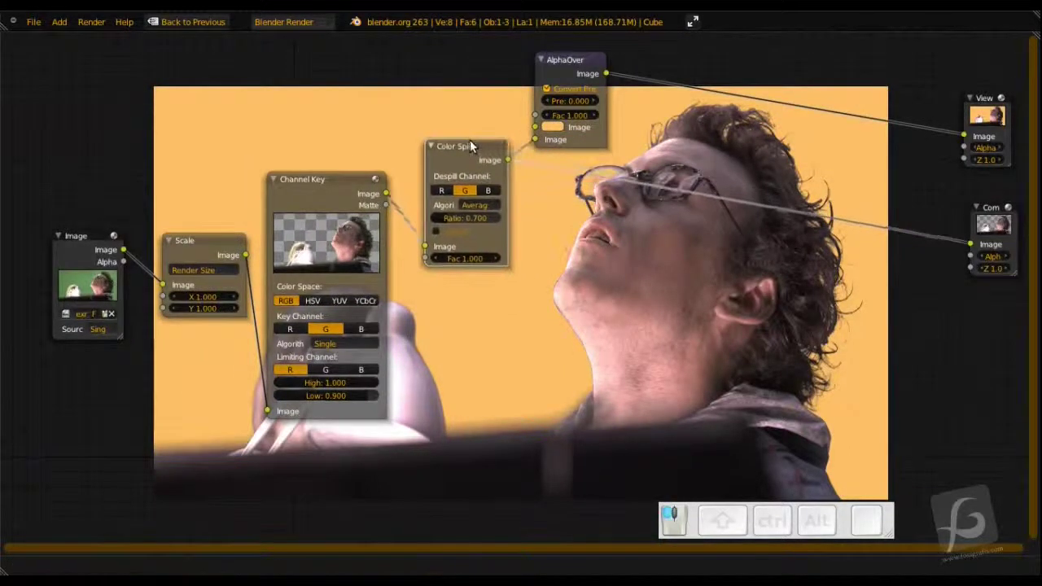
Preview the Channel Key matte in the backdrop and add an Invert node fed by the Matte output.
ctrl+shift+click(340, 177)
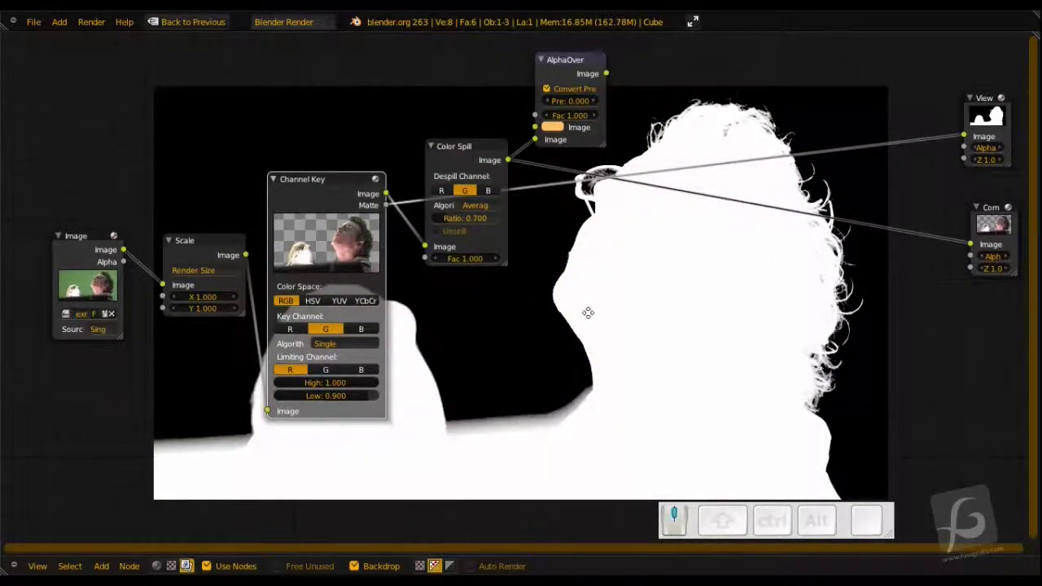
middle_drag(588, 313, 489, 268)
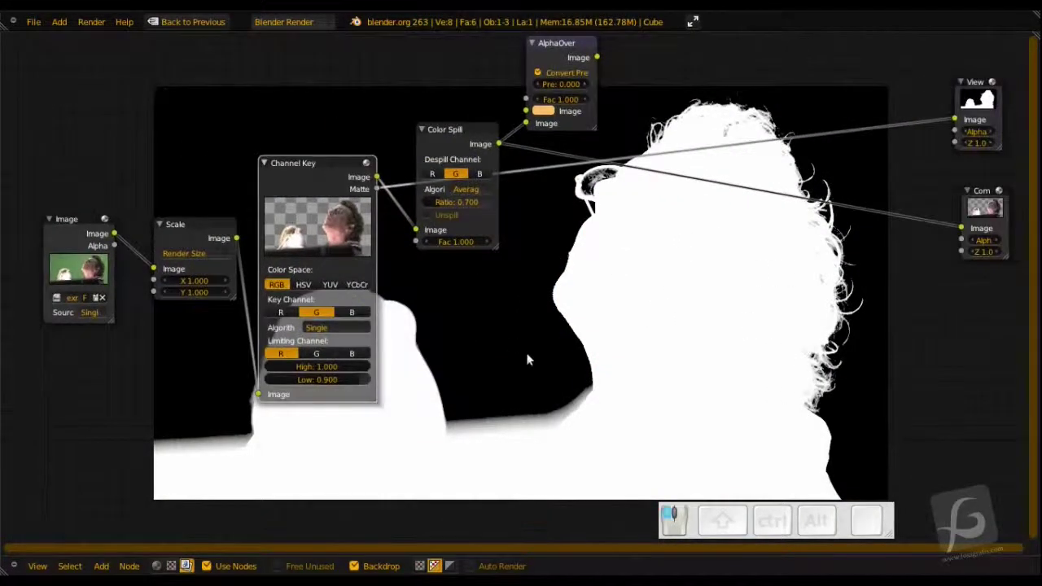
key(shift+a)
mouse_move(530, 355)
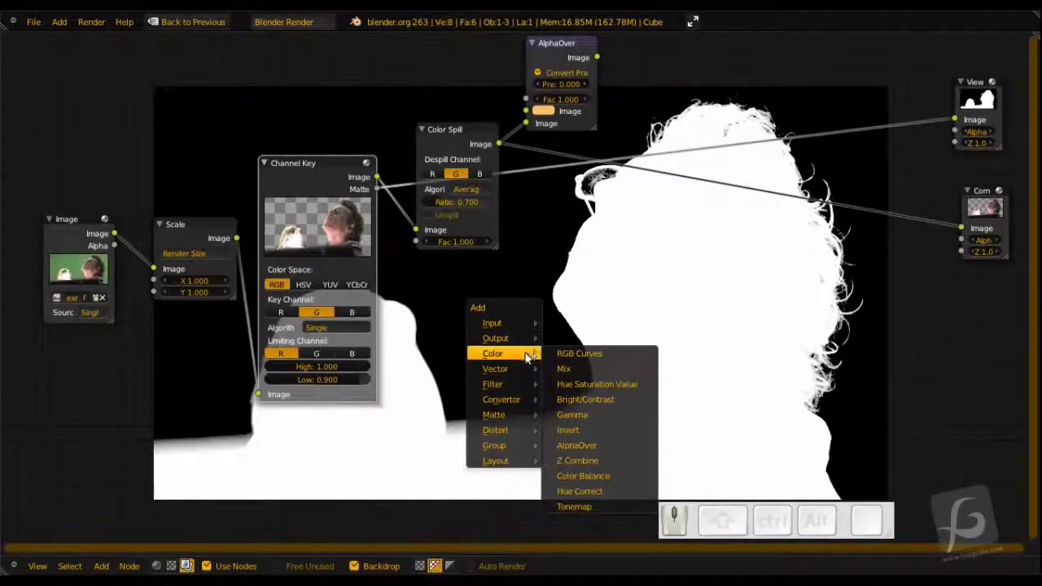
mouse_move(518, 385)
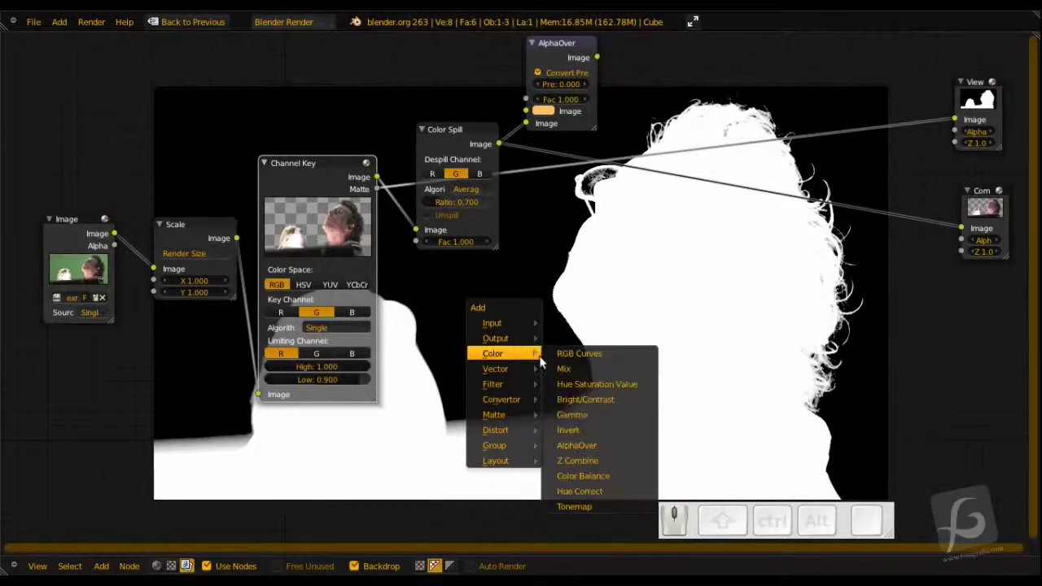
click(569, 430)
click(456, 333)
drag(377, 188, 435, 403)
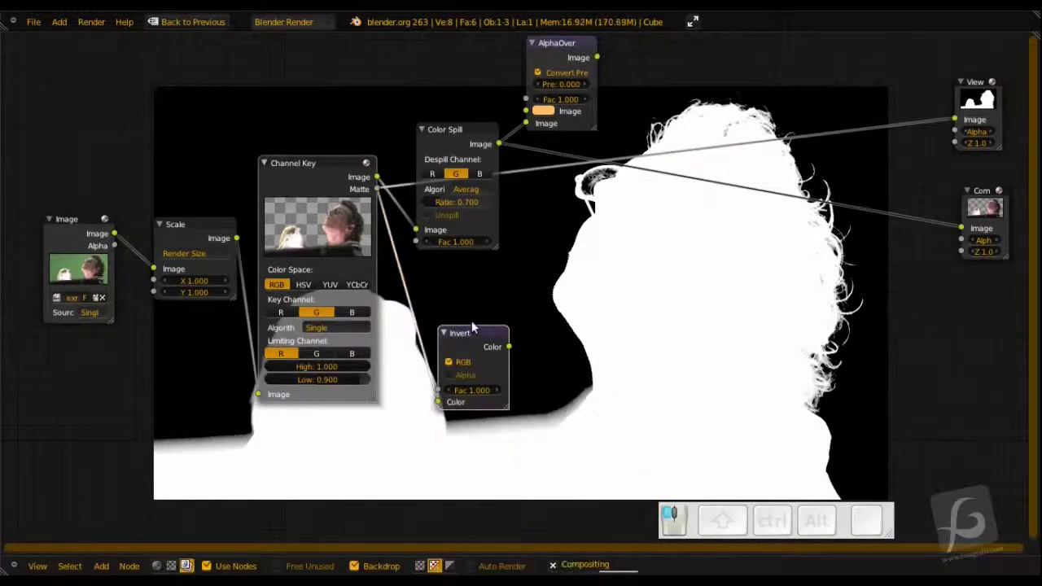
Raise the Invert node slightly and preview its output in the backdrop.
drag(475, 328, 482, 310)
ctrl+shift+click(482, 311)
middle_drag(481, 311, 444, 308)
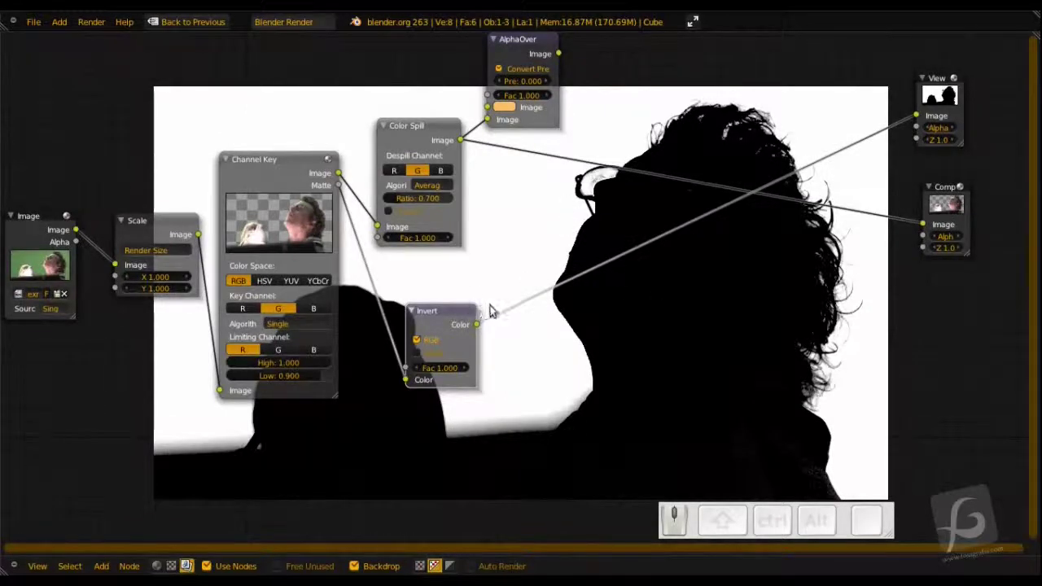
Insert a Blur node between Invert and the Viewer and set its filter type to Fast Gaussian.
key(shift+a)
mouse_move(499, 305)
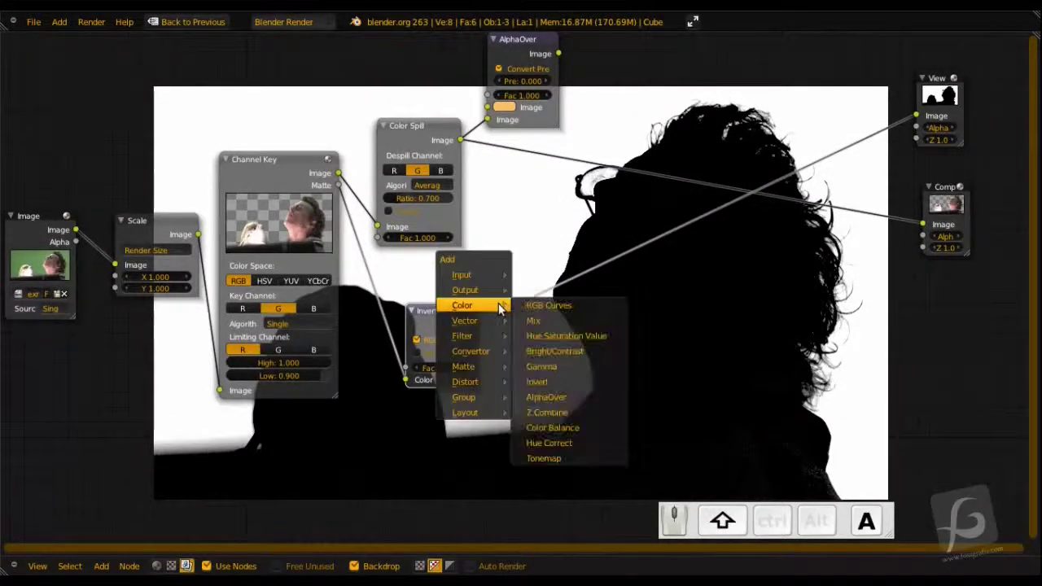
mouse_move(480, 335)
click(527, 336)
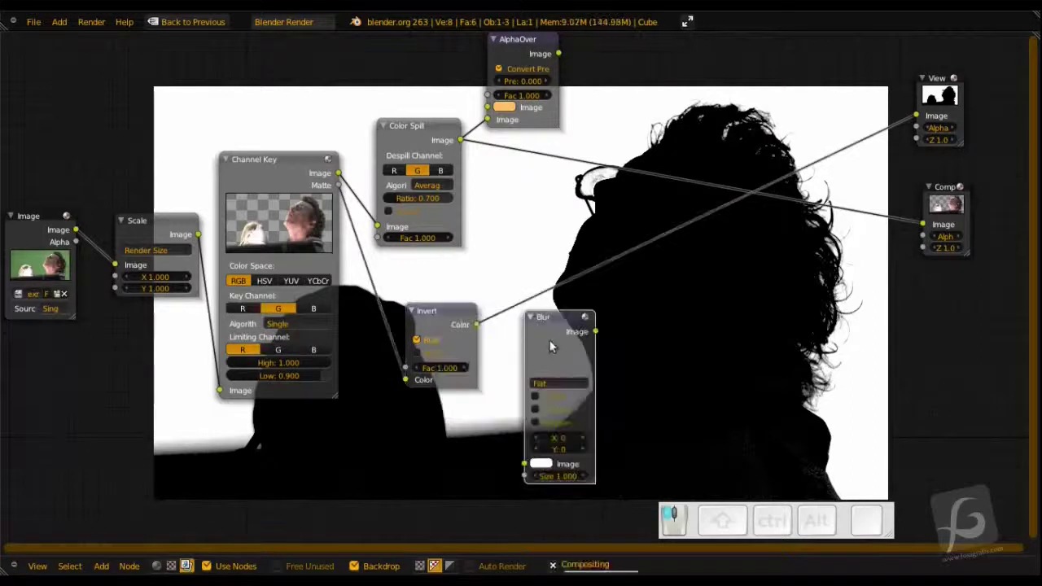
click(542, 294)
click(535, 364)
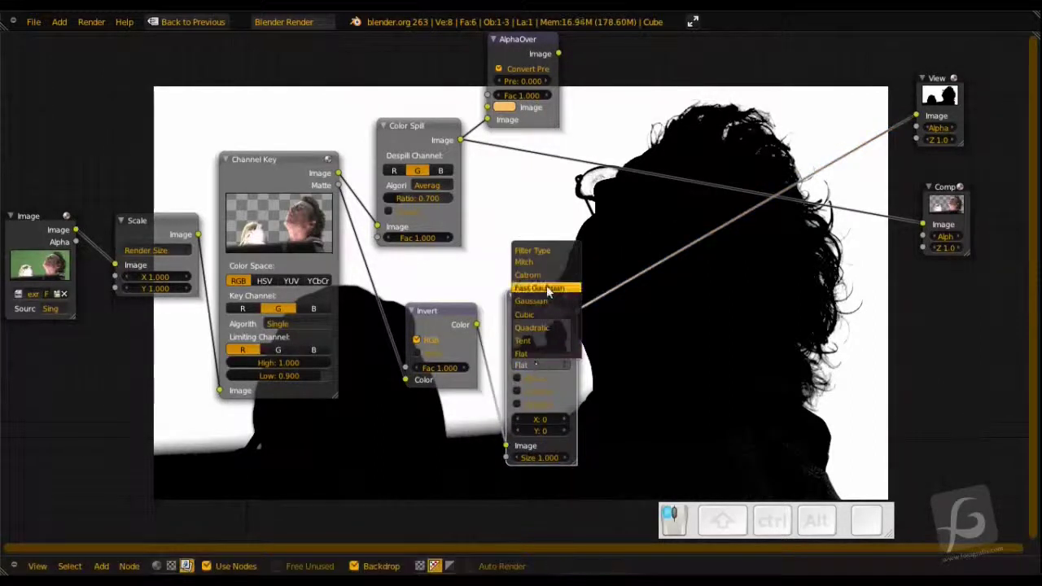
click(547, 316)
Set the Blur node's X and Y sizes to 10 each.
middle_drag(551, 316, 542, 254)
click(533, 331)
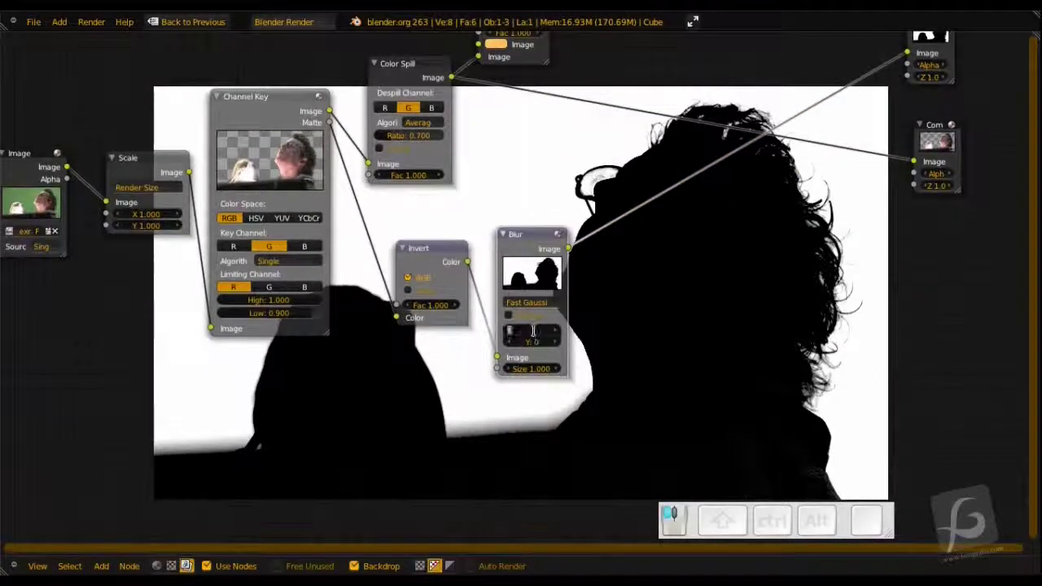
text(10)
key(Return)
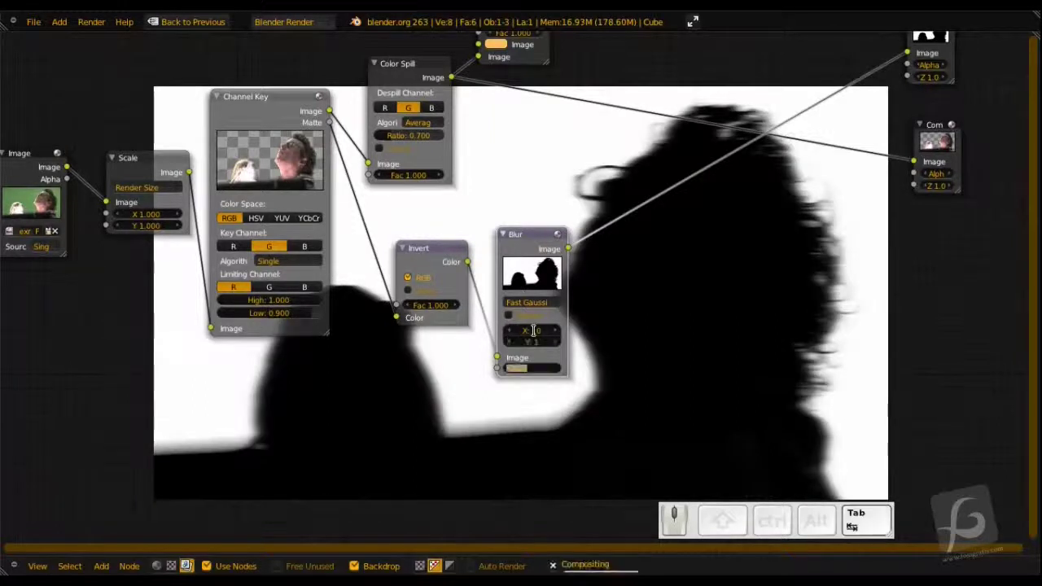
click(534, 342)
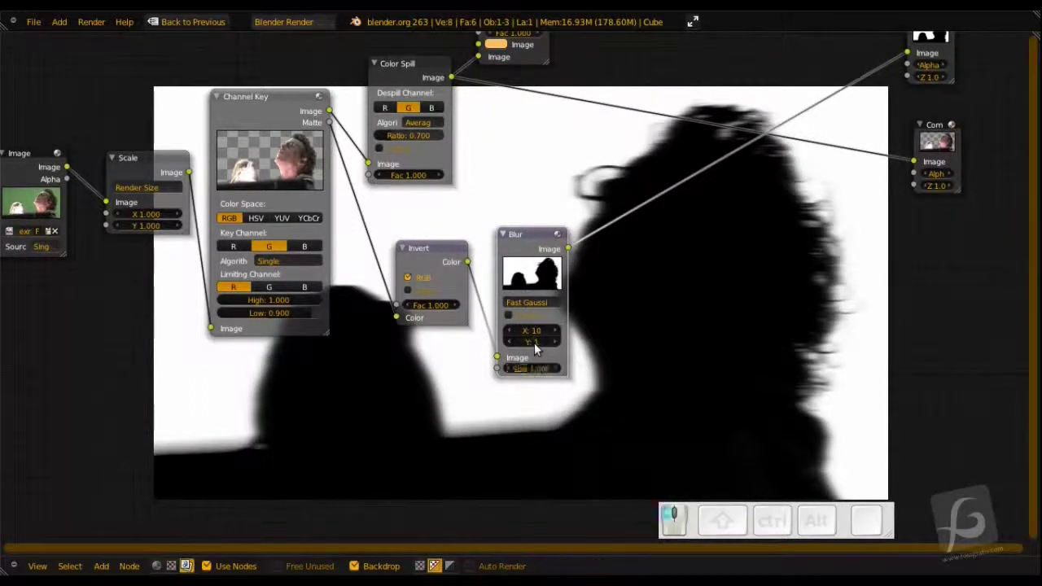
text(10)
key(Return)
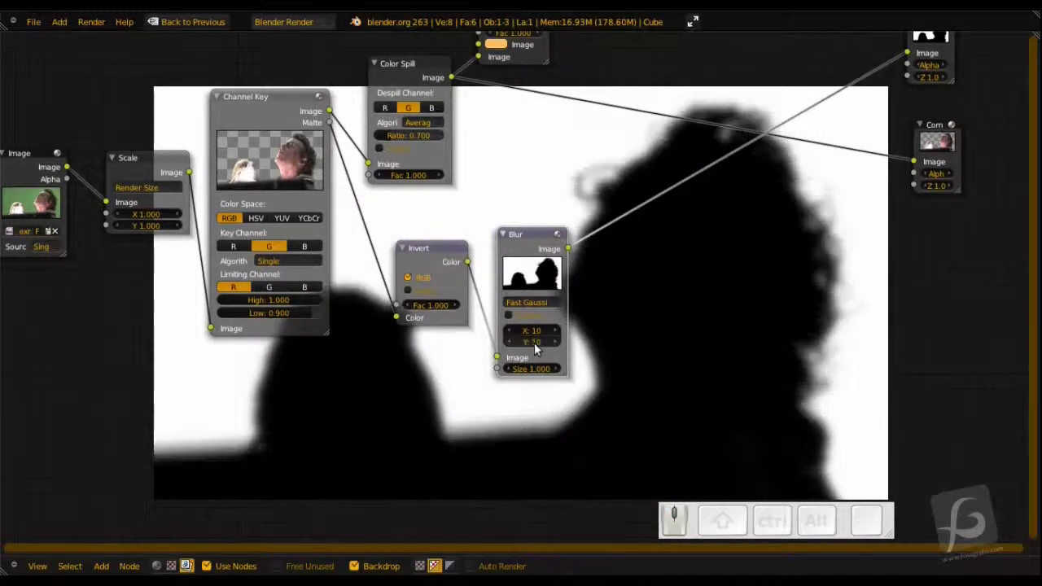
Move Blur closer to Invert, and shift AlphaOver and Color Spill up and farther along the chain to make room.
drag(528, 236, 512, 252)
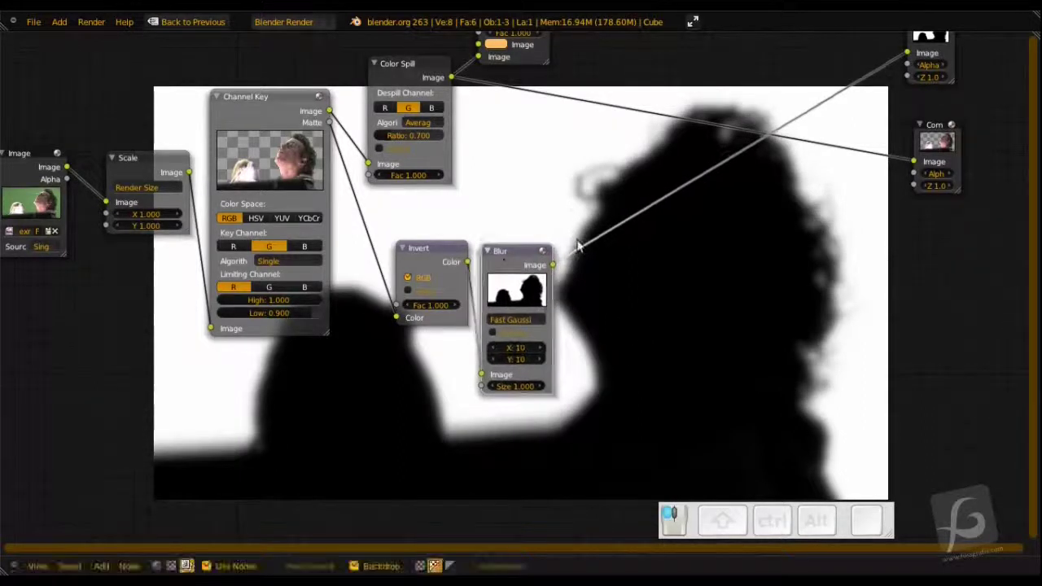
middle_drag(589, 224, 487, 356)
drag(420, 133, 551, 100)
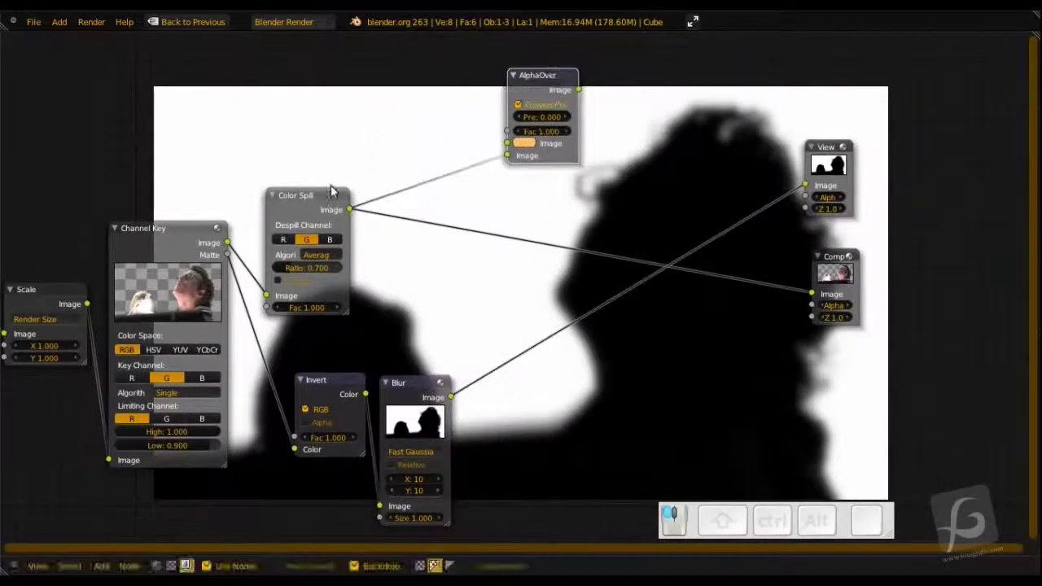
drag(327, 198, 425, 142)
Insert a Mix node between Blur and the Viewer, with the Channel Key matte in its first Image input and Blur in its second.
key(shift+a)
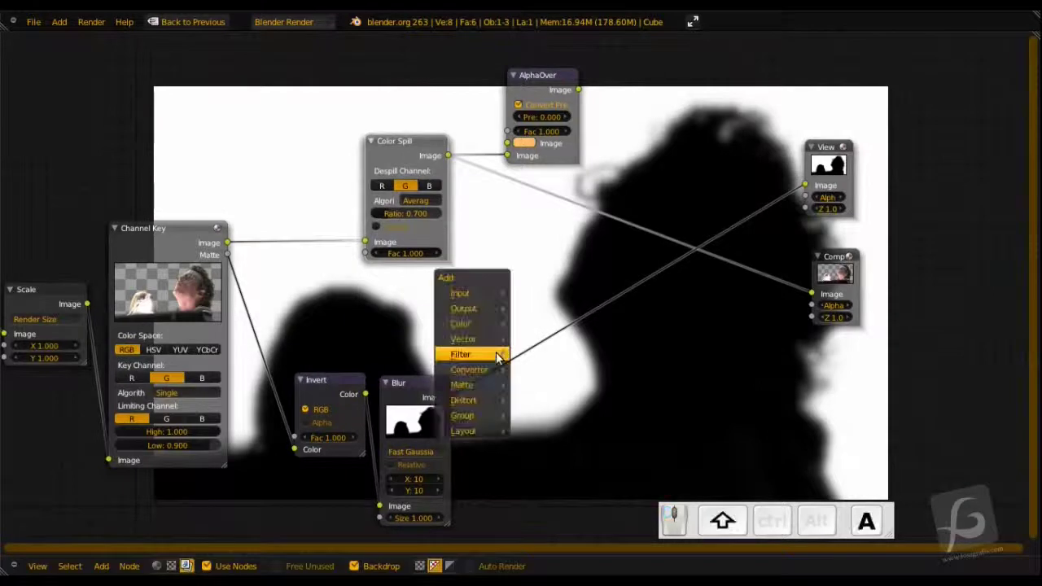
mouse_move(494, 324)
click(531, 338)
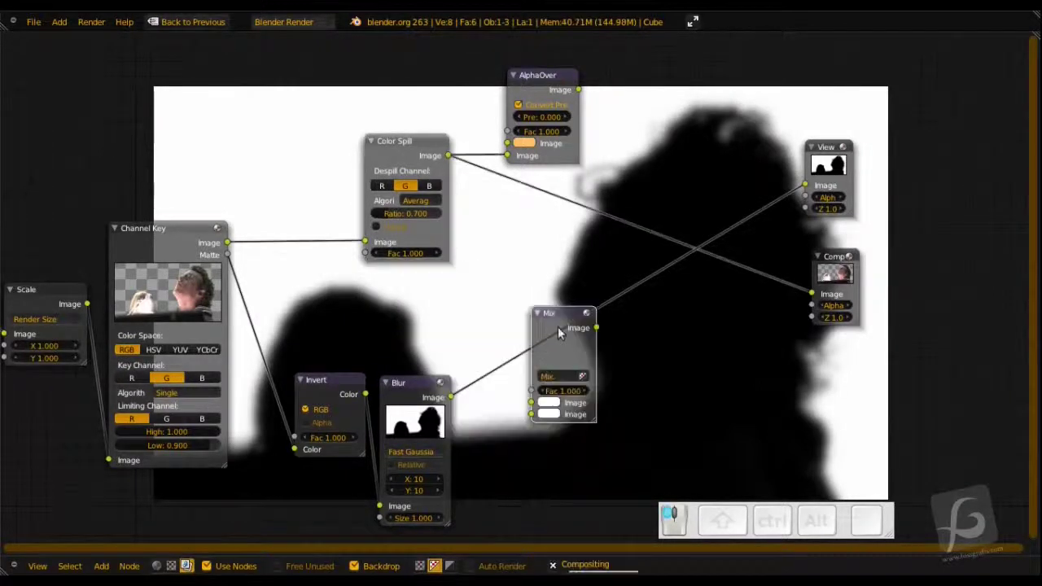
click(535, 264)
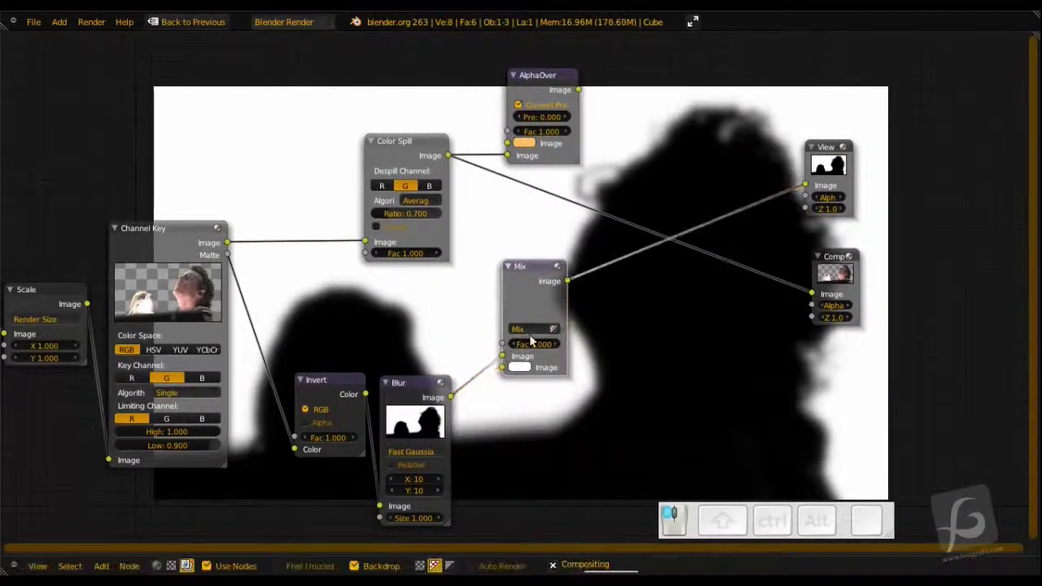
drag(489, 371, 501, 371)
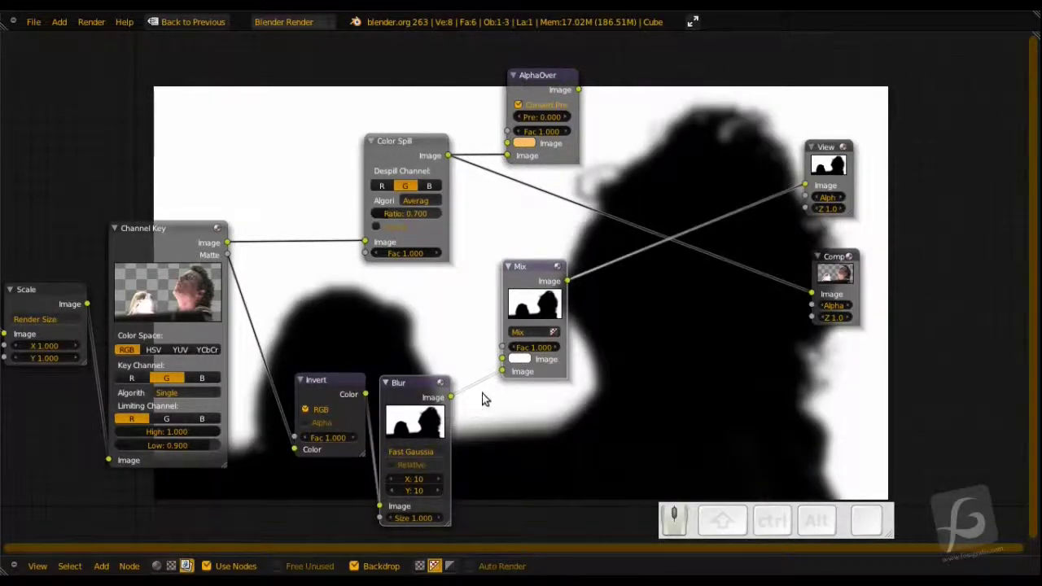
drag(228, 257, 502, 359)
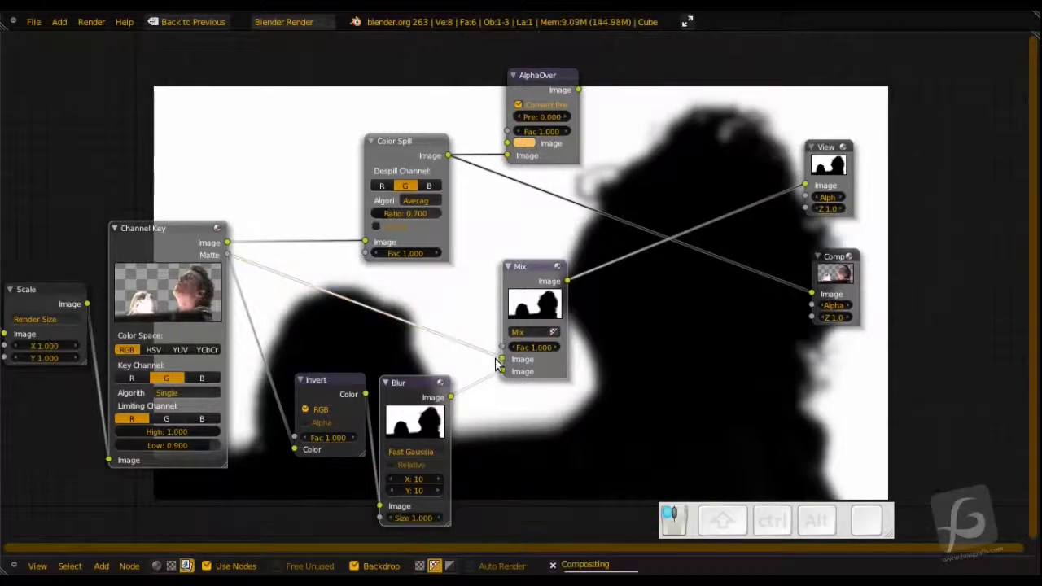
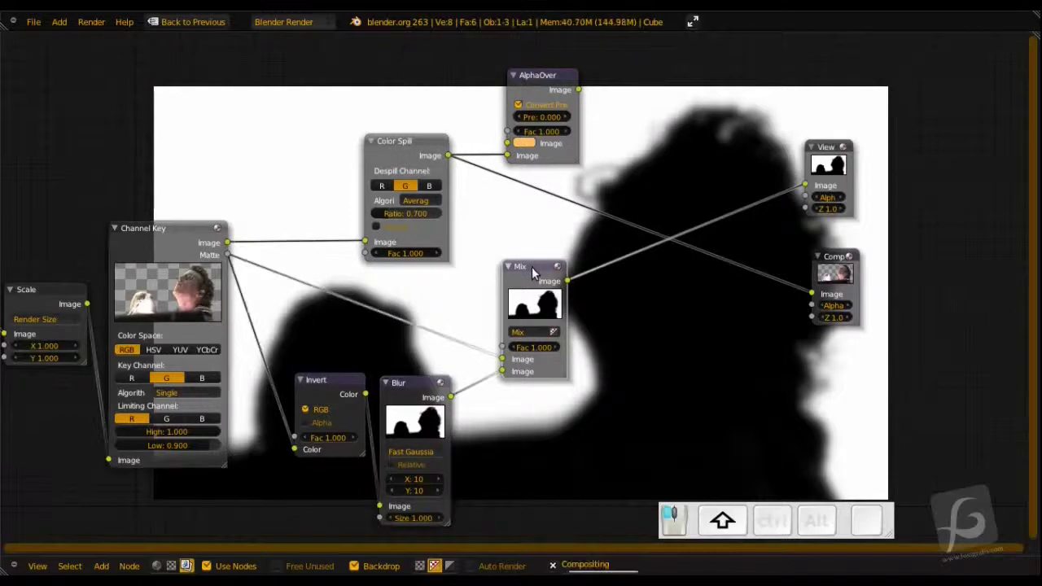
Set the blend mode of the Mix node combining the matte and the blurred inverted matte to Multiply.
middle_drag(533, 277, 451, 285)
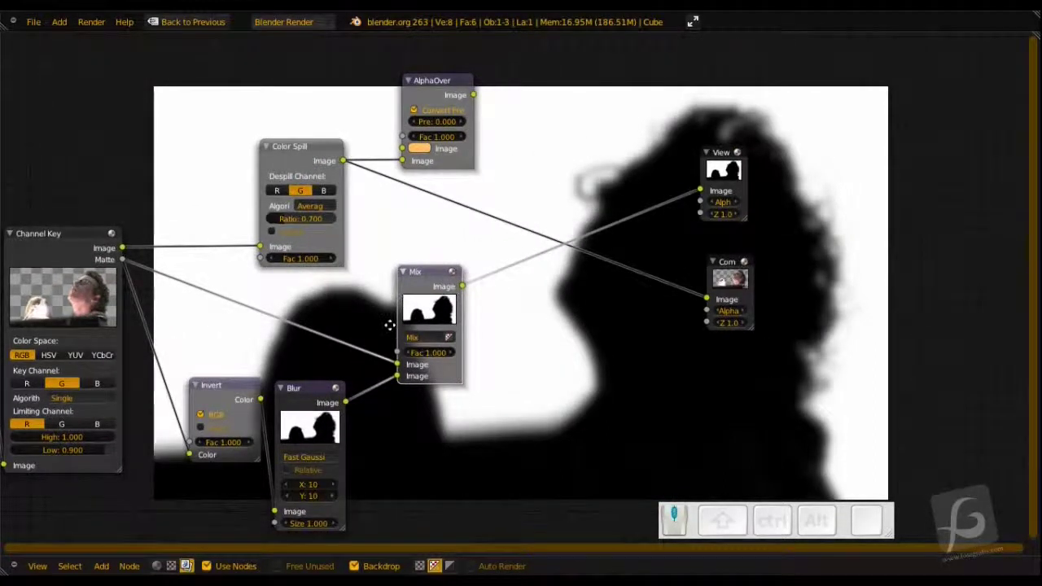
middle_drag(390, 323, 419, 314)
ctrl+shift+click(450, 265)
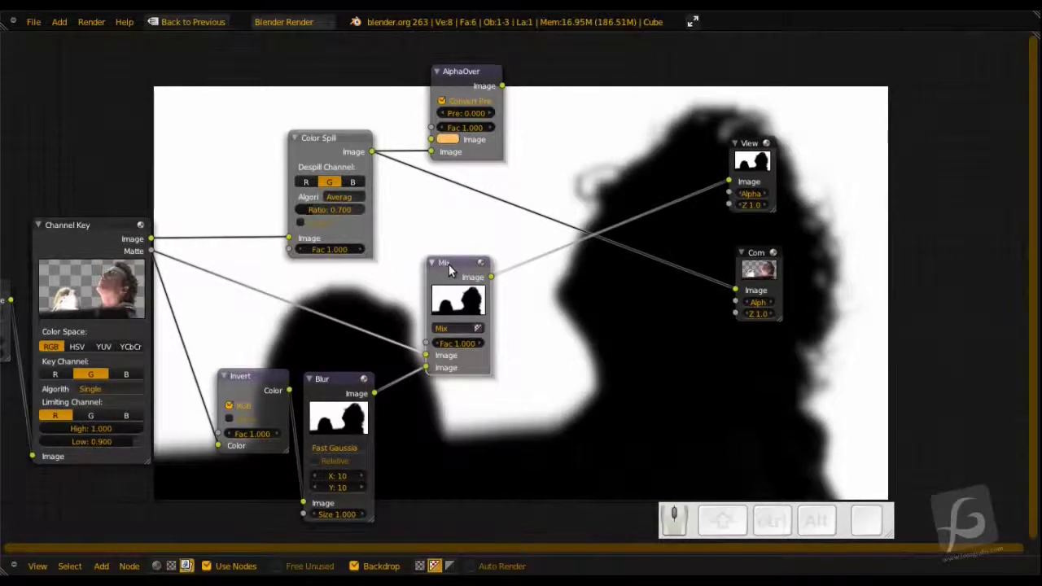
middle_drag(449, 263, 503, 240)
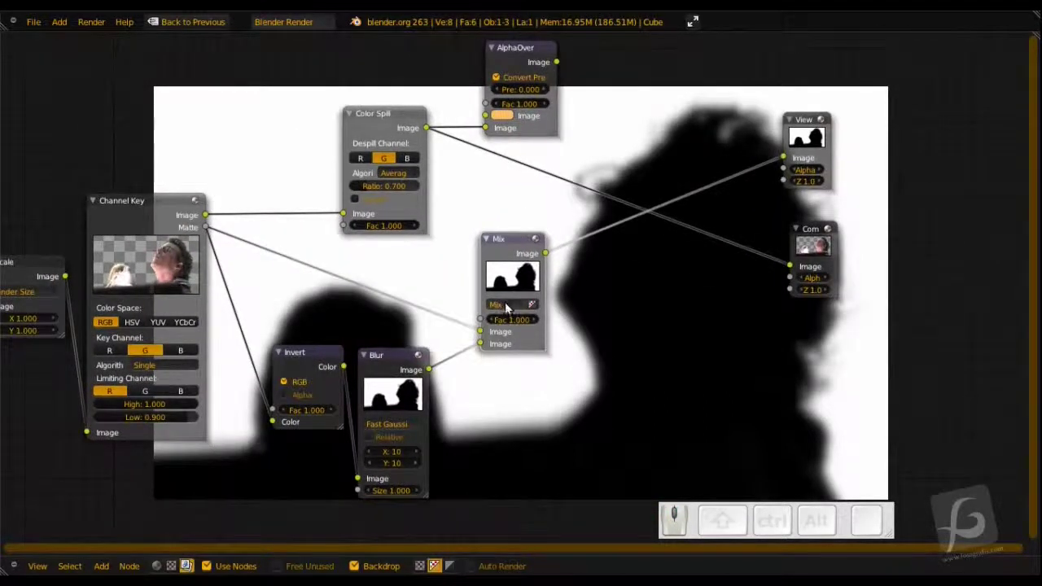
click(505, 306)
click(506, 275)
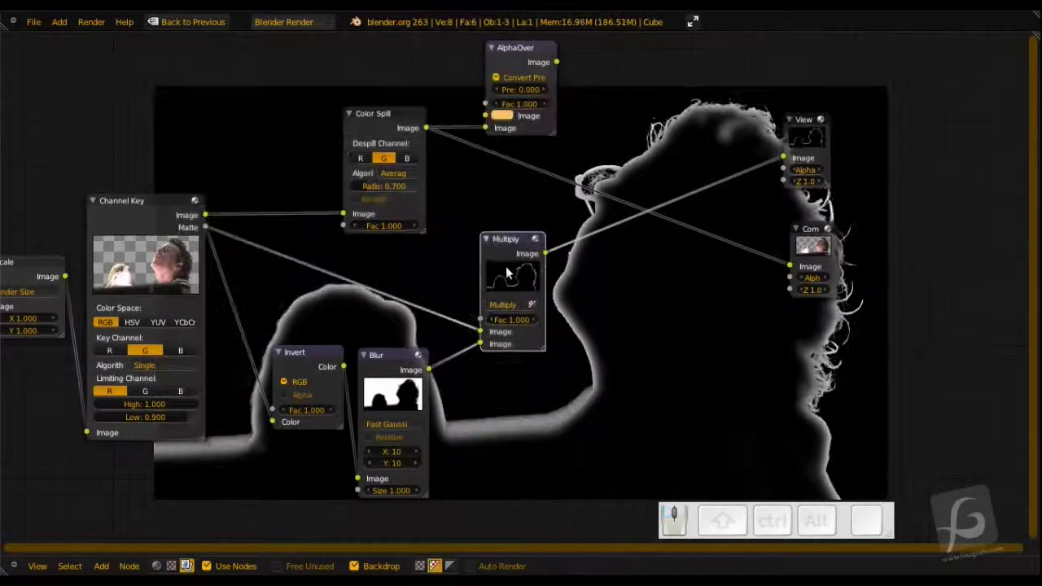
Set the Blur node's X and Y size to 15.
scroll(570, 304, up, 2)
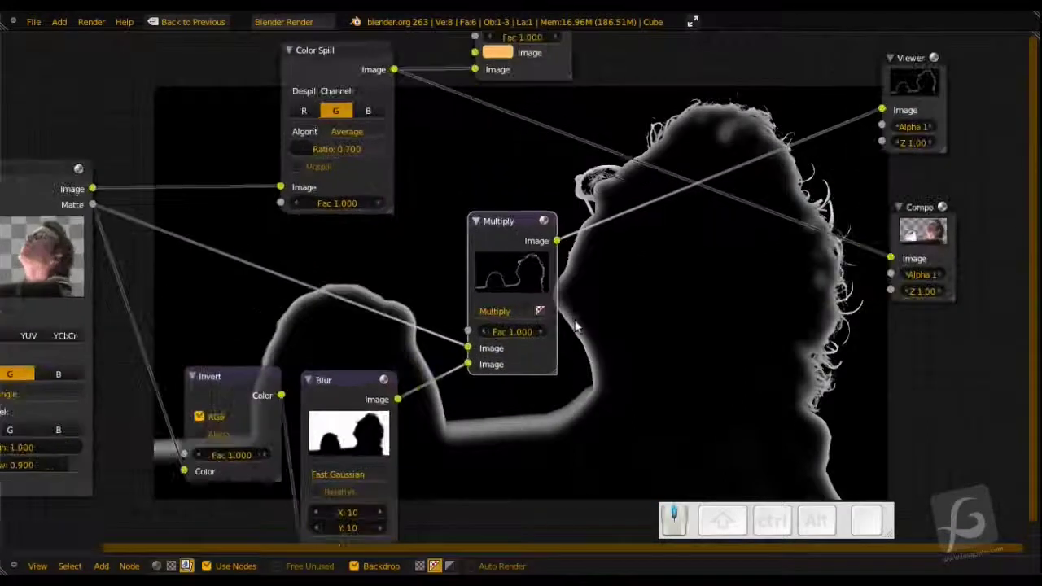
middle_drag(595, 326, 680, 327)
middle_drag(315, 309, 442, 243)
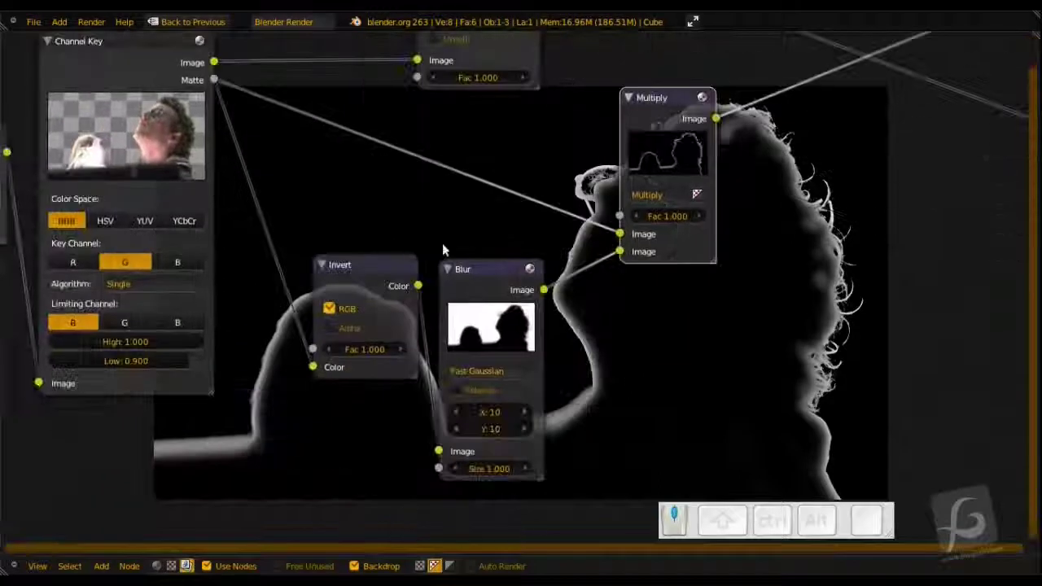
click(487, 413)
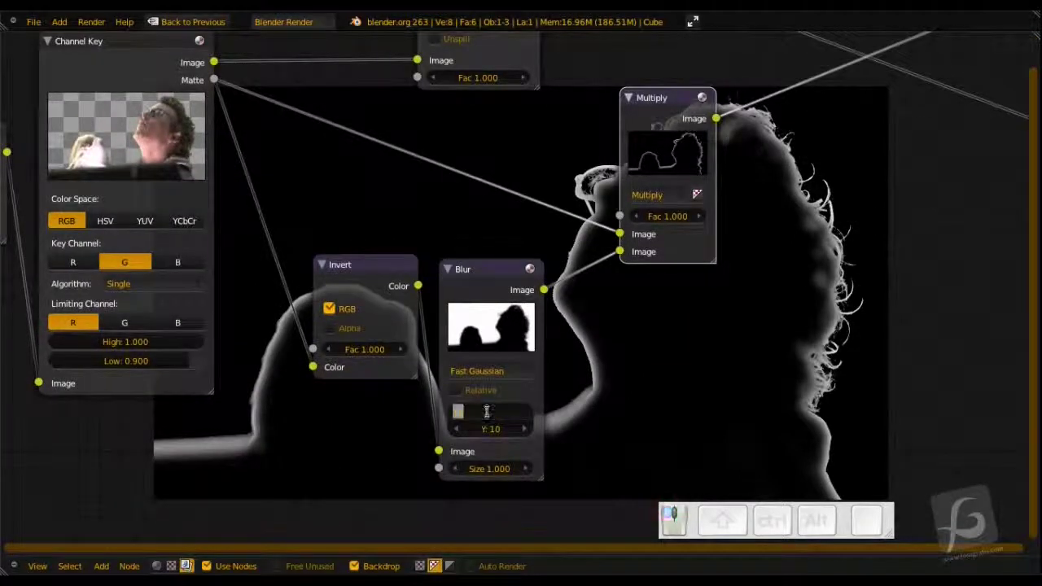
text(15)
key(Return)
click(482, 427)
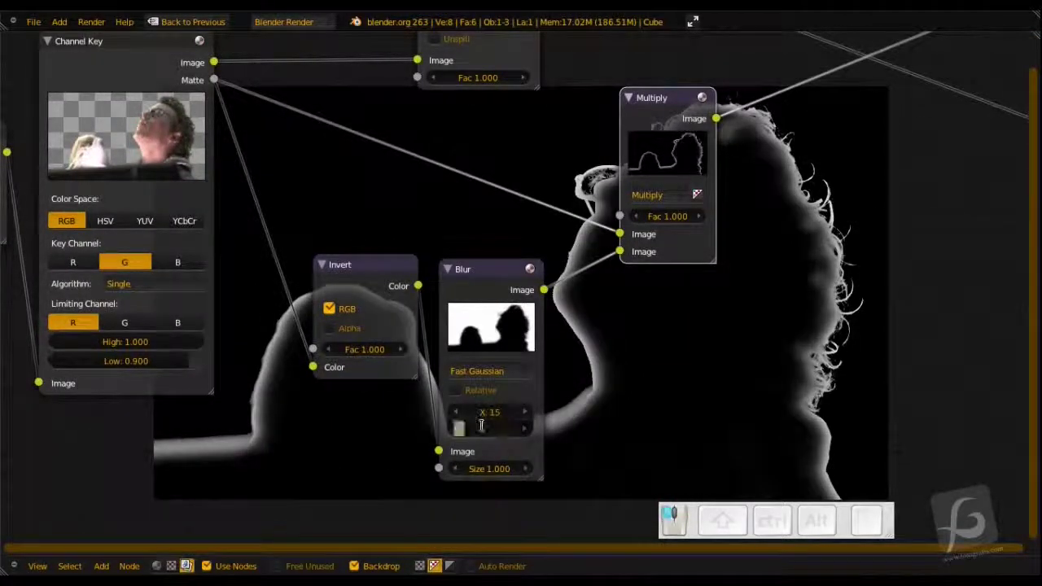
text(15)
key(Return)
Reposition the AlphaOver node beside the Color Spill node, above the Multiply node, leaving free space before the Viewer.
middle_drag(635, 363, 420, 388)
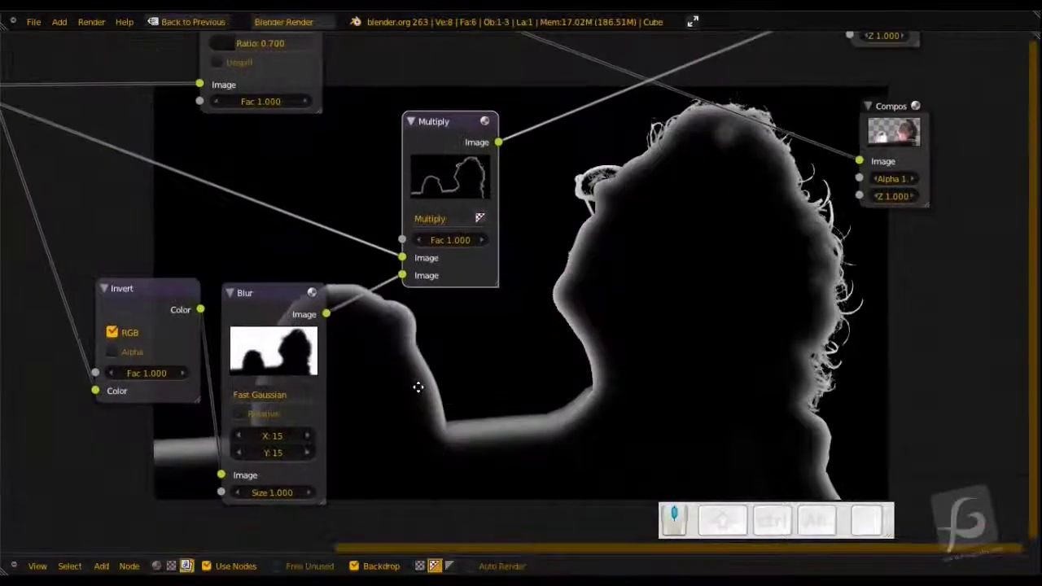
middle_drag(538, 297, 415, 245)
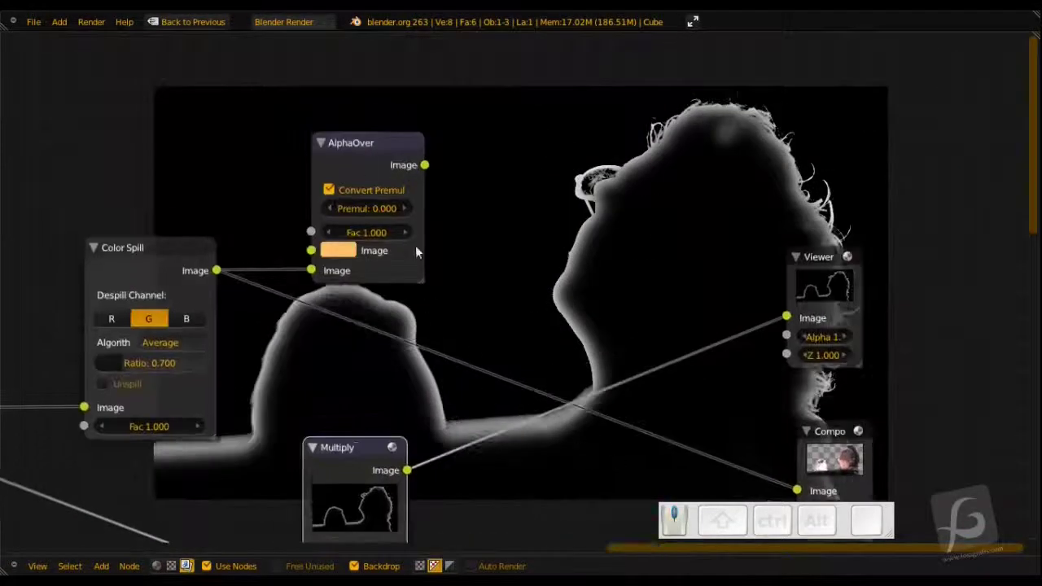
drag(363, 152, 474, 139)
scroll(492, 291, down, 3)
middle_drag(465, 296, 636, 140)
middle_drag(617, 203, 488, 277)
drag(505, 91, 424, 116)
middle_drag(497, 240, 414, 237)
Duplicate the Multiply node and insert the copy into the link between the original and the Viewer.
click(351, 331)
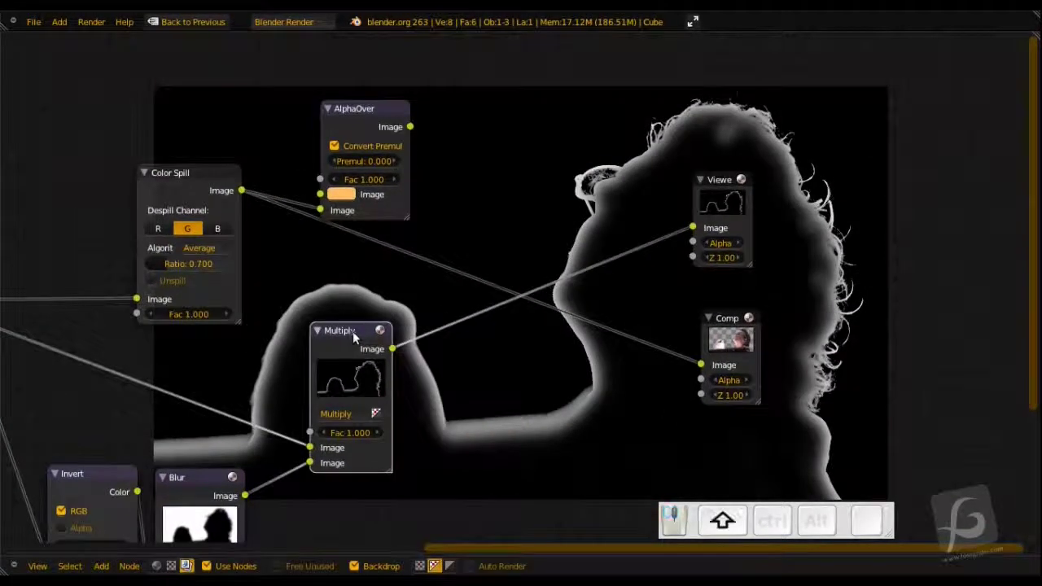
key(shift+d)
click(564, 134)
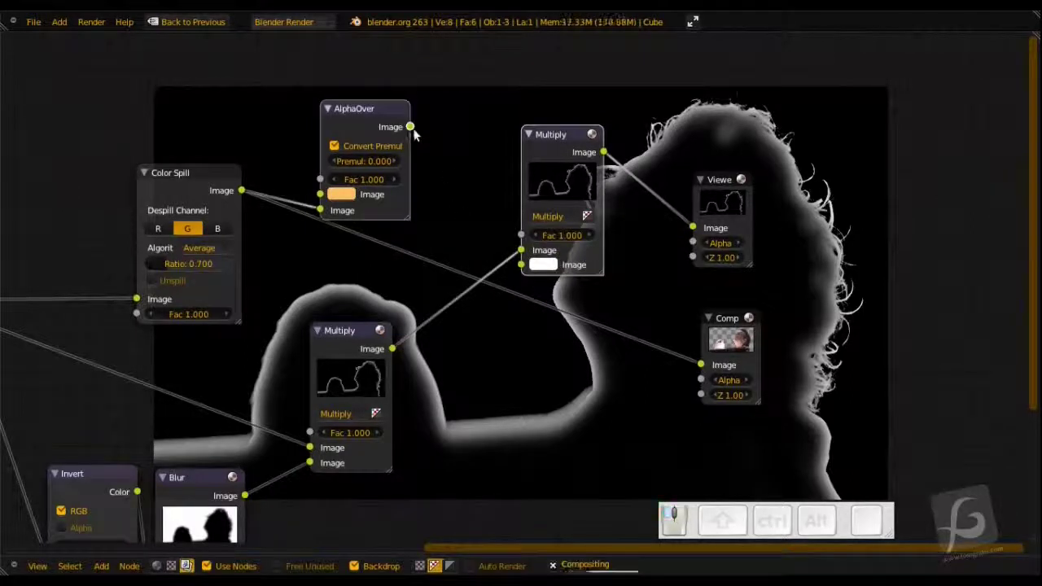
Connect AlphaOver's output to the copied Multiply node's first image input and the edge mask to its second, previewing the result.
drag(410, 127, 522, 265)
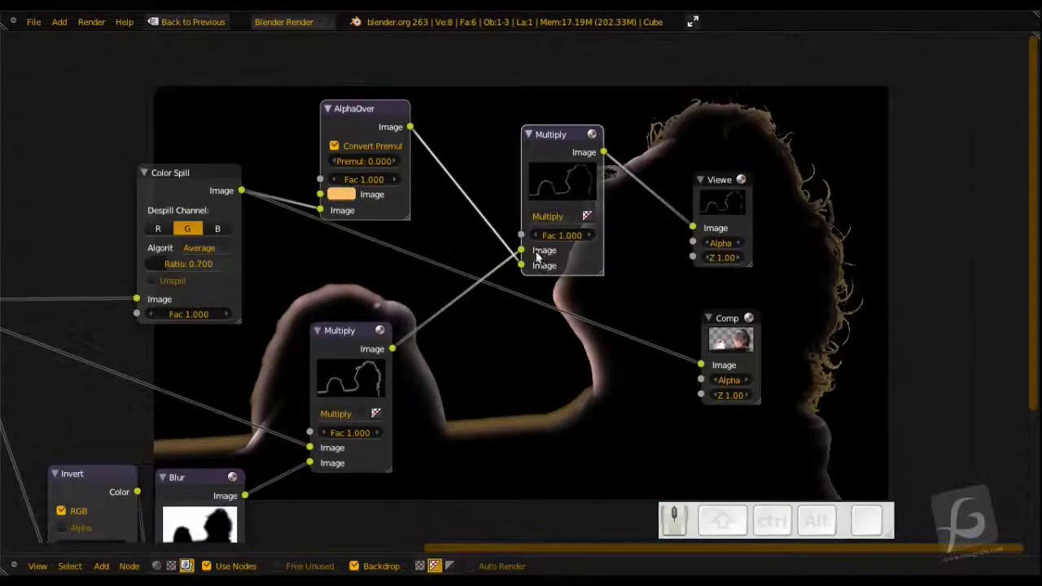
drag(519, 266, 521, 249)
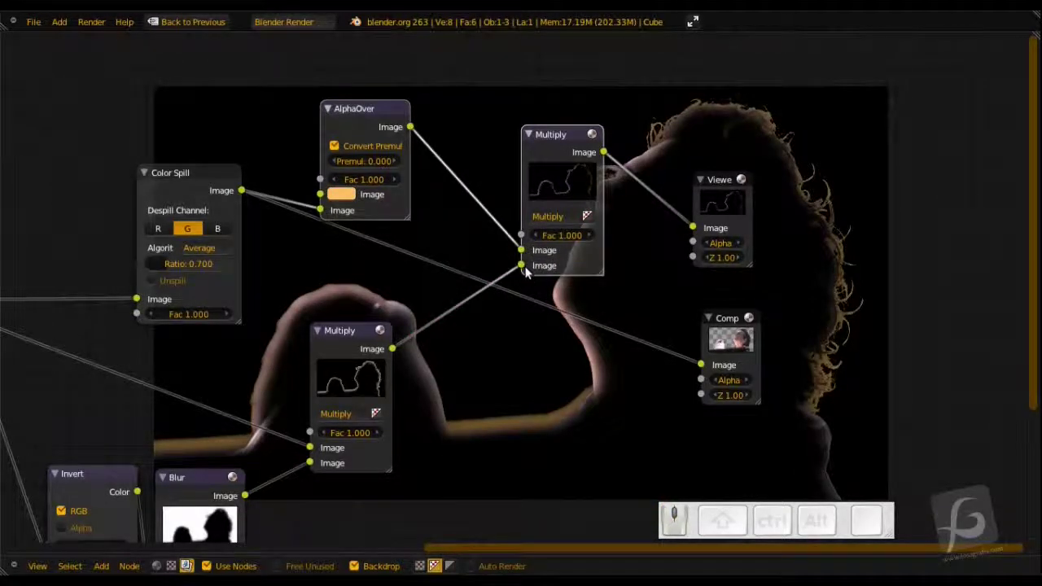
ctrl+shift+click(557, 137)
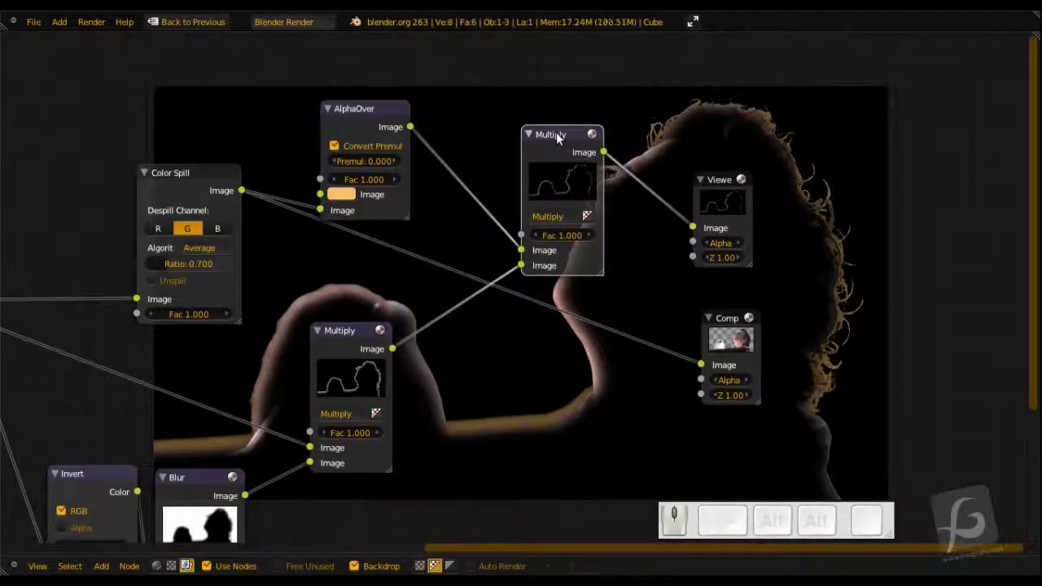
Cut the link from Color Spill to the Composite node and reroute the edge mask into the second Multiply node's factor input.
ctrl+drag(610, 275, 553, 365)
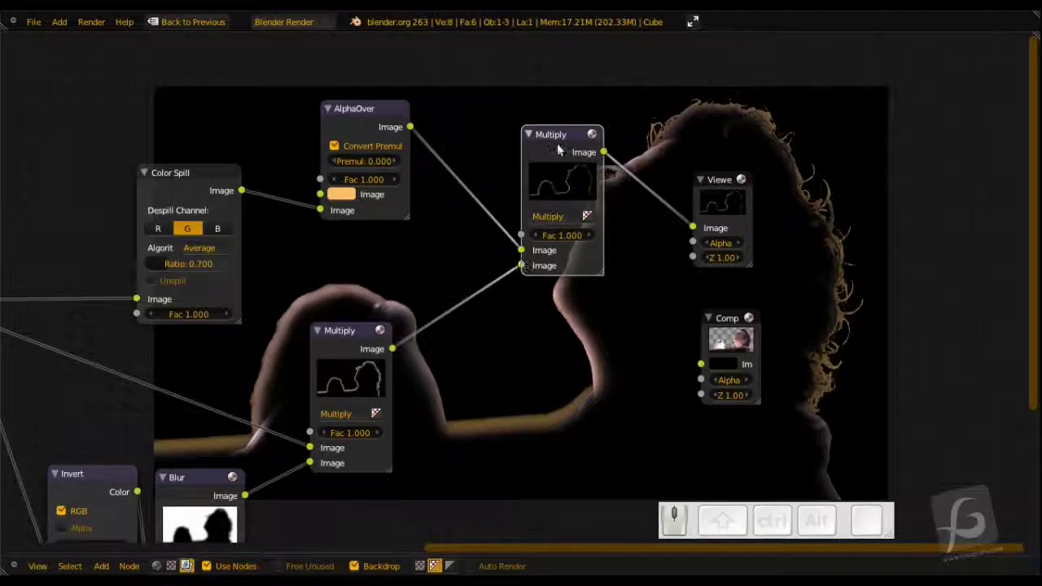
drag(558, 150, 583, 178)
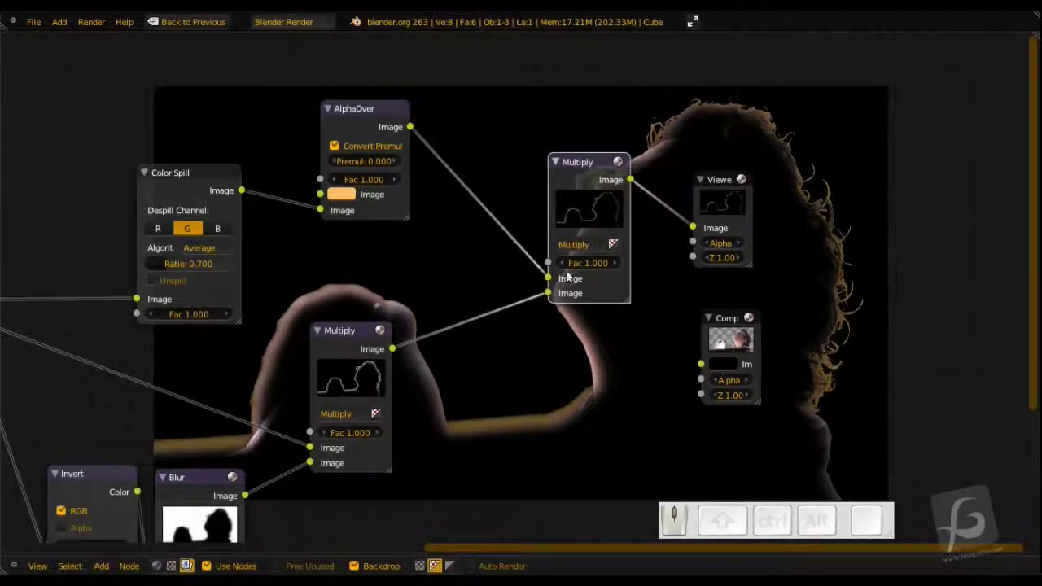
drag(548, 295, 545, 263)
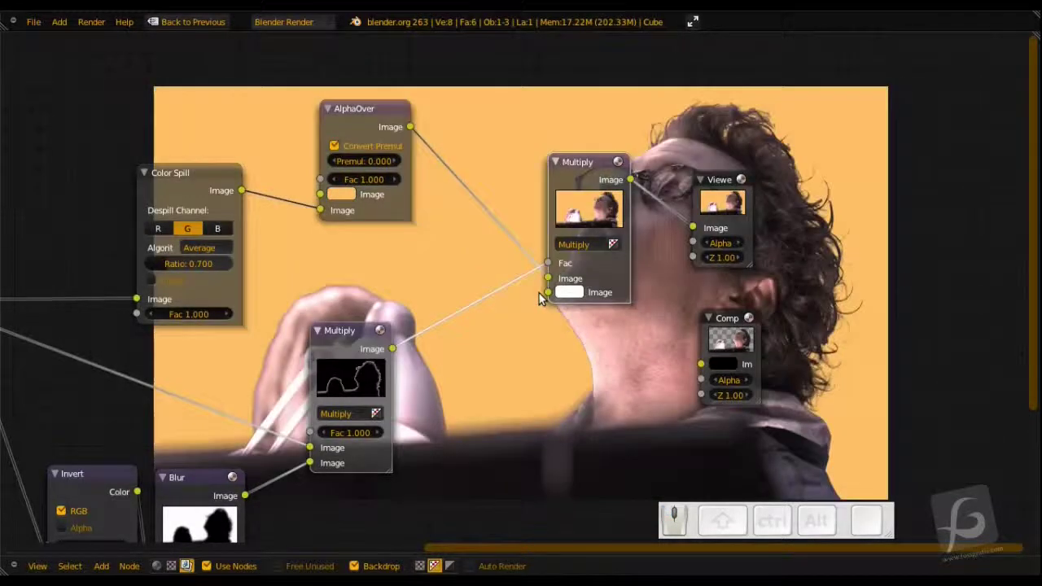
Try feeding the AlphaOver image into the second image input of the second Multiply node.
drag(557, 189, 557, 127)
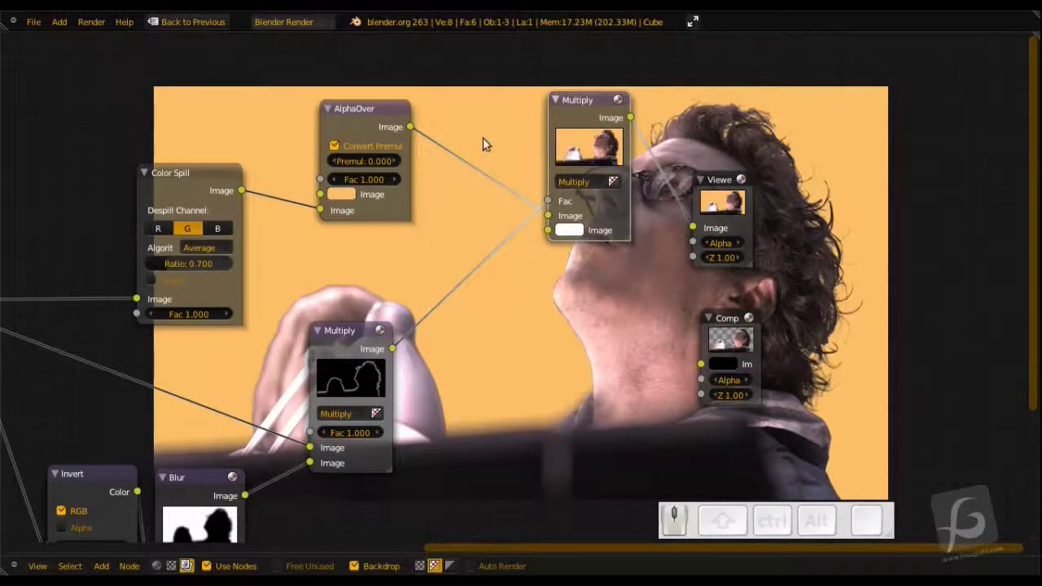
mouse_move(547, 215)
mouse_down()
mouse_move(528, 231)
mouse_move(548, 231)
mouse_up()
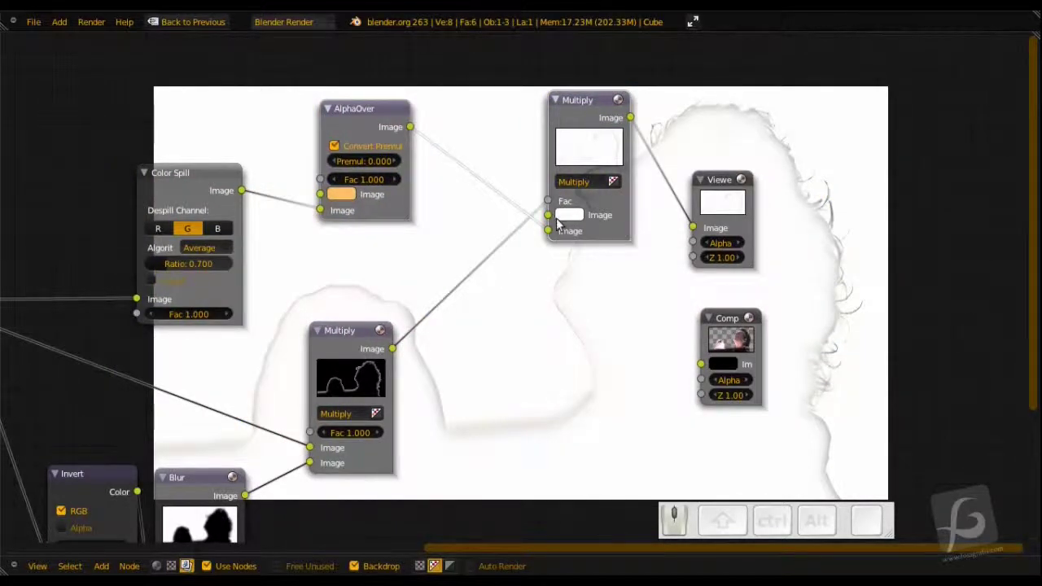
drag(548, 232, 544, 221)
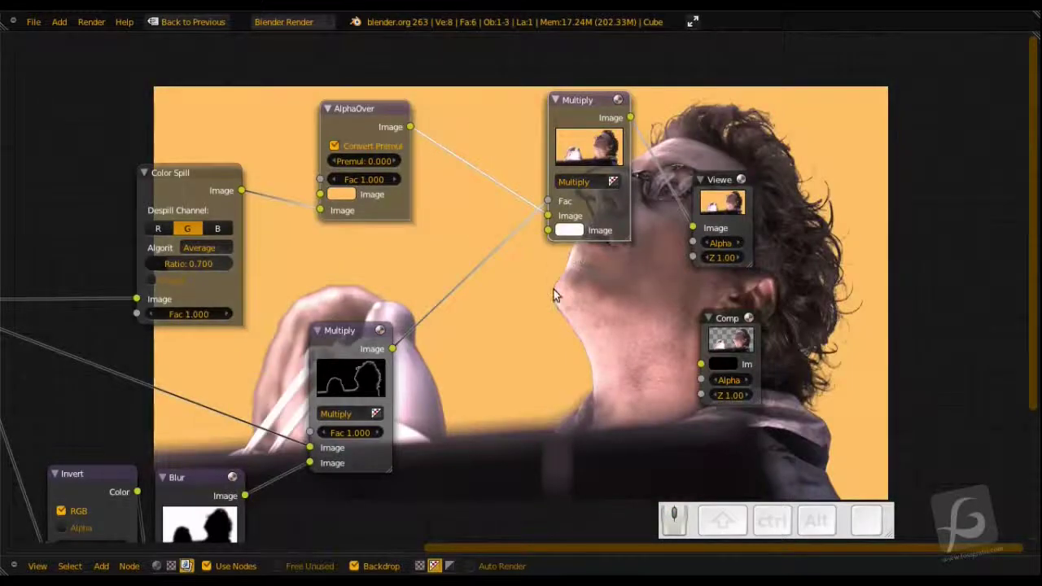
Move the Viewer and Composite nodes farther away from the second Multiply node to make room.
middle_drag(553, 296, 388, 356)
drag(414, 164, 427, 159)
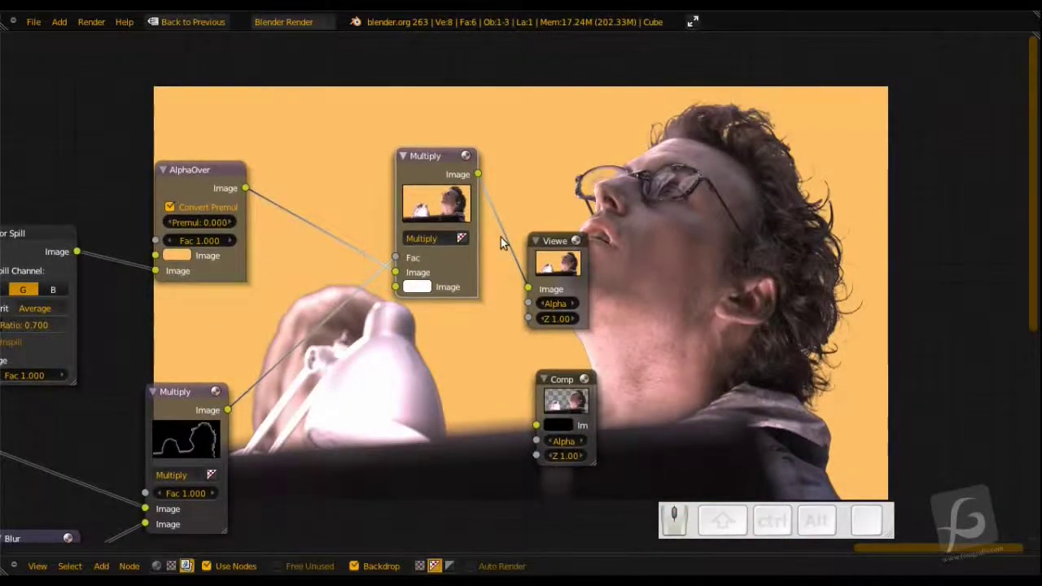
drag(547, 241, 609, 216)
drag(565, 383, 643, 316)
drag(616, 218, 729, 190)
drag(652, 311, 735, 296)
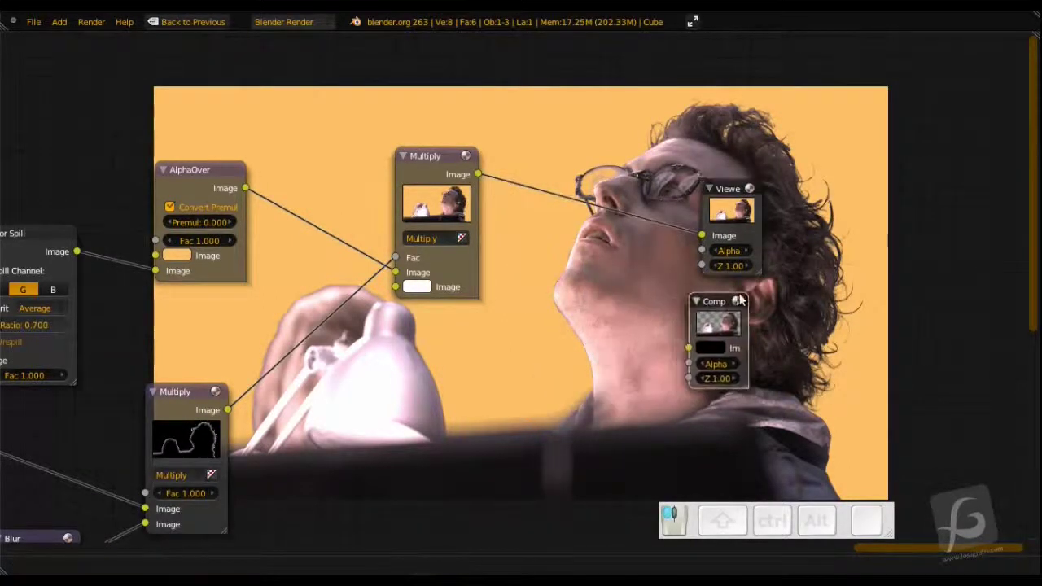
Insert an RGB Curves node between the edge mask and the second Multiply node's factor, spacing the nodes apart.
middle_drag(460, 387, 553, 315)
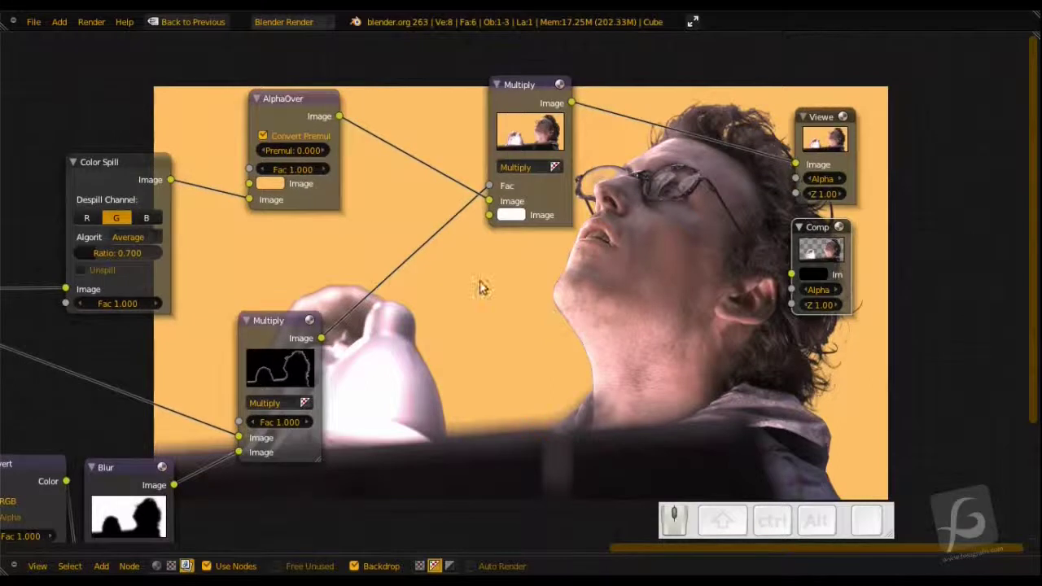
key(shift+a)
mouse_move(448, 275)
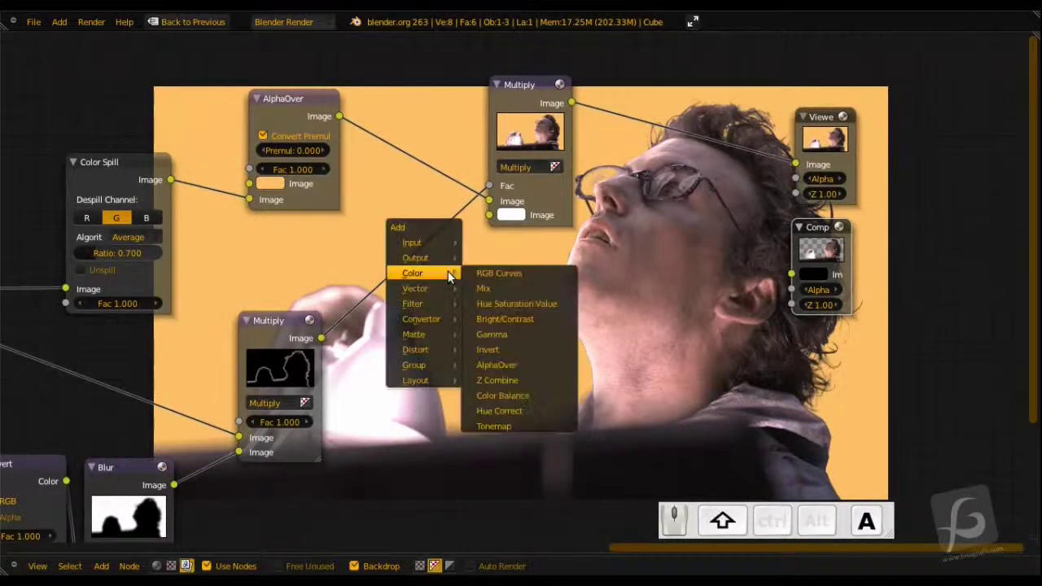
click(497, 273)
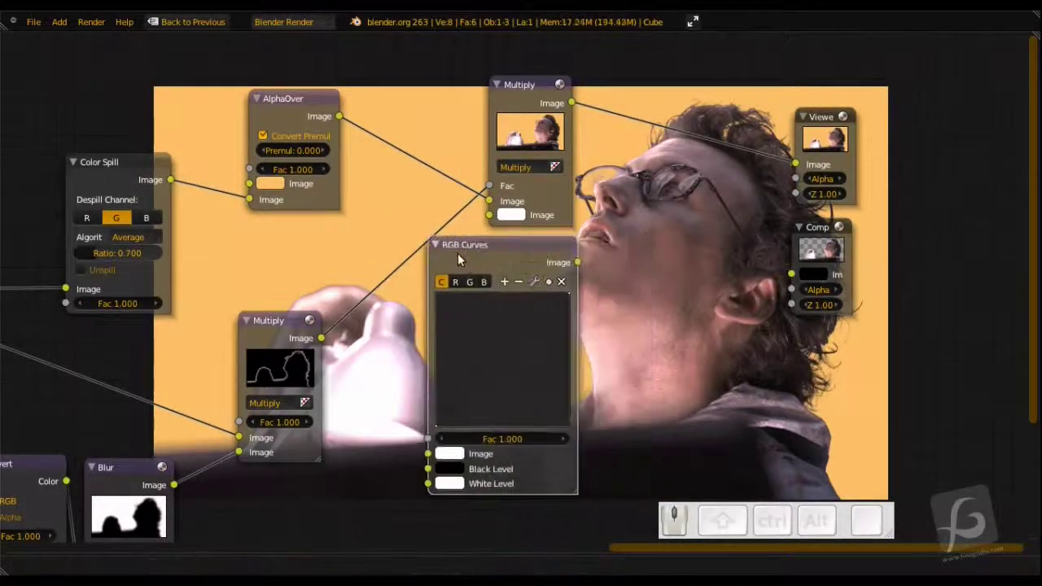
click(433, 257)
drag(534, 85, 657, 93)
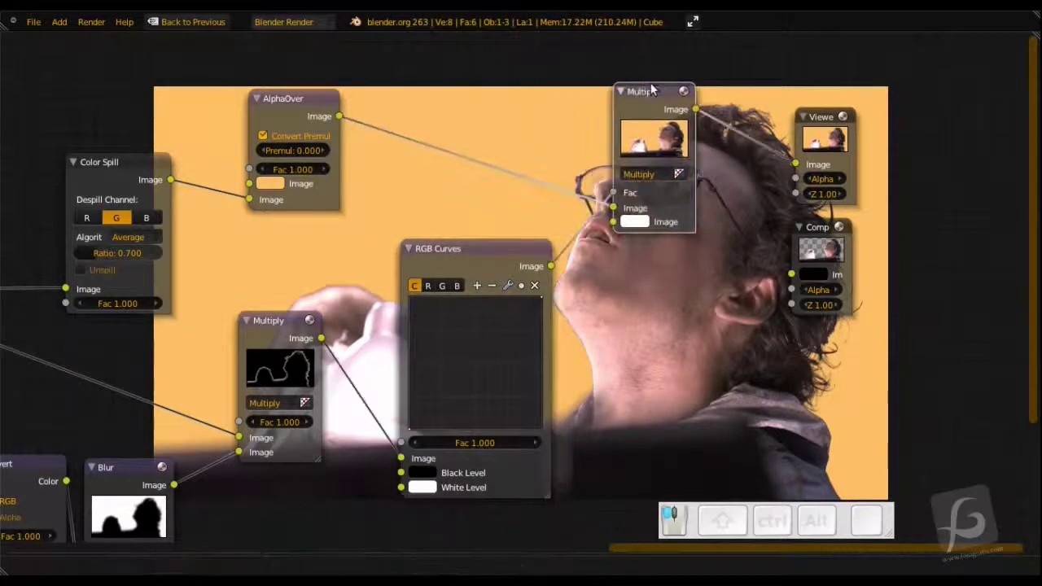
Add a point near the middle of the RGB curve and raise it to strengthen the edge mask.
drag(475, 367, 466, 356)
middle_drag(558, 359, 425, 330)
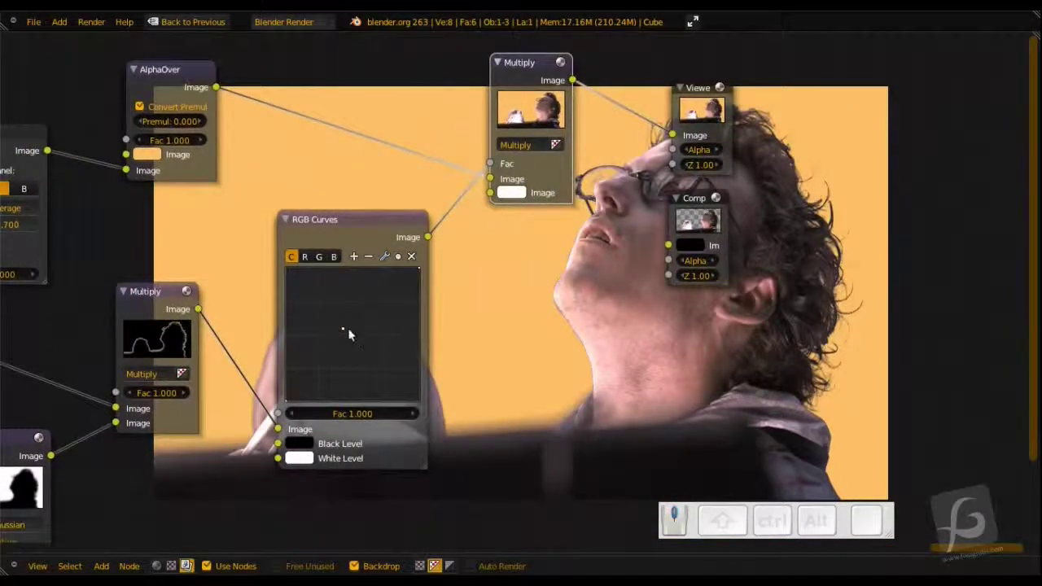
drag(347, 330, 332, 306)
Switch the blend mode of the second Multiply node, the one feeding the Viewer, to Mix.
middle_drag(486, 280, 401, 377)
click(449, 243)
click(443, 256)
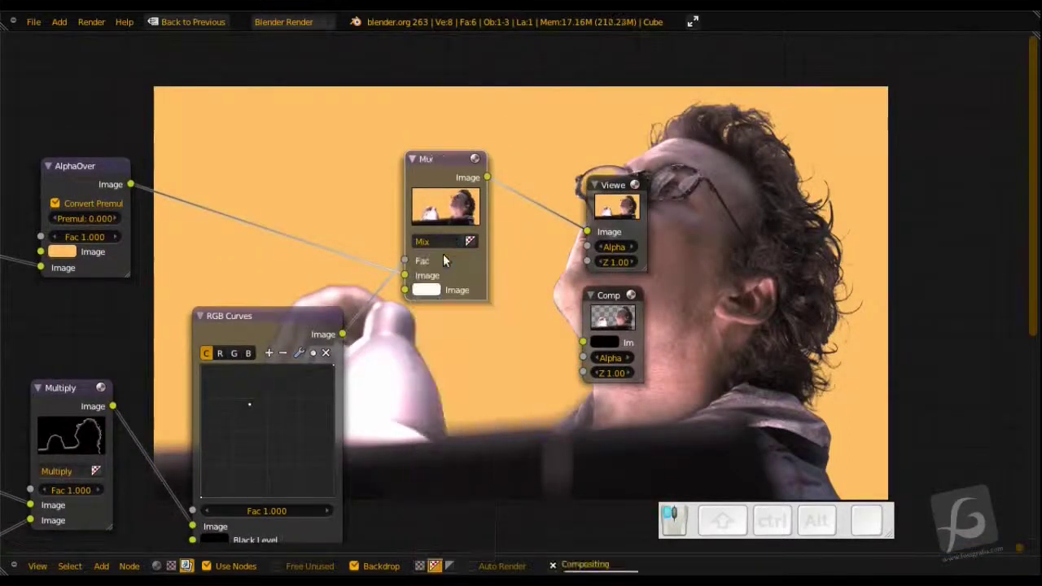
Lower the RGB curve's middle point below the diagonal to weaken the edge mask, and inspect the hair edges.
middle_drag(343, 380, 453, 257)
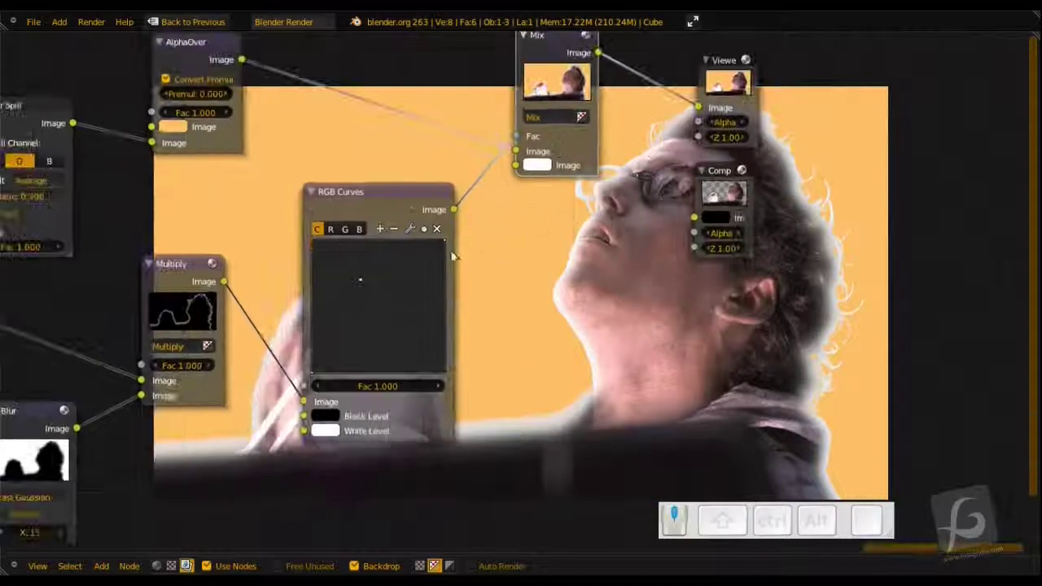
click(376, 309)
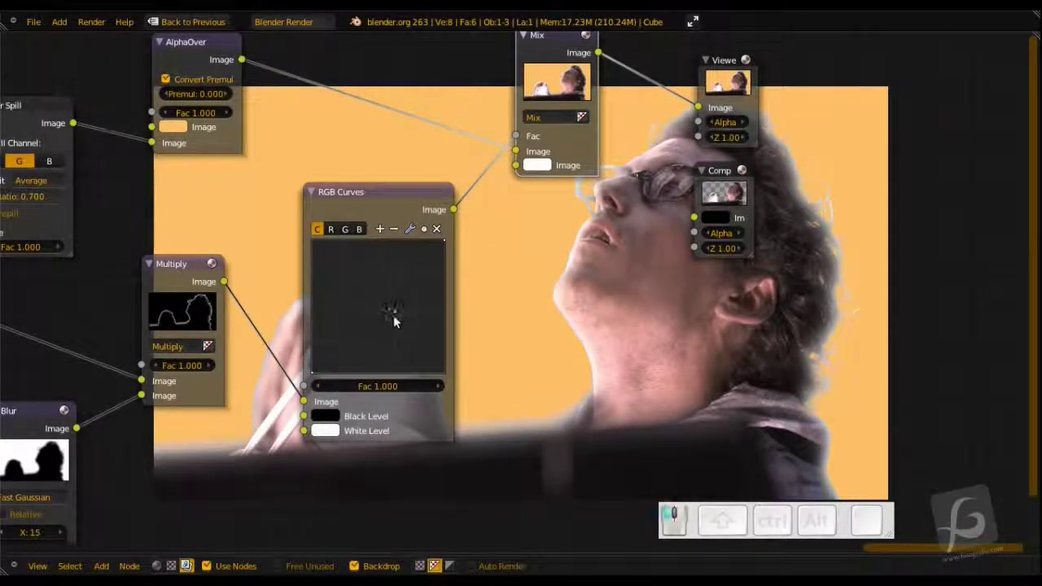
drag(393, 320, 403, 334)
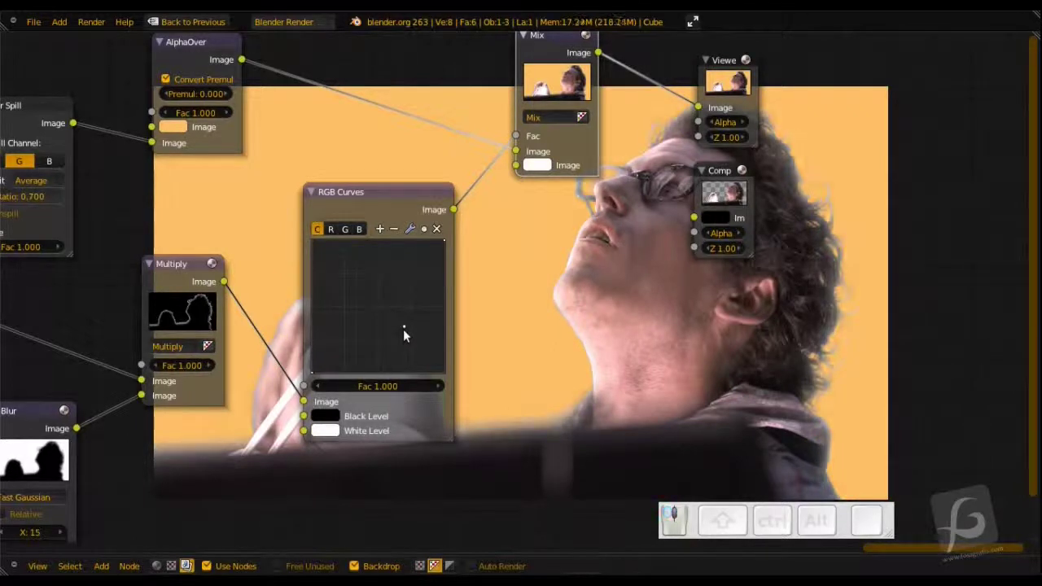
middle_drag(889, 226, 753, 266)
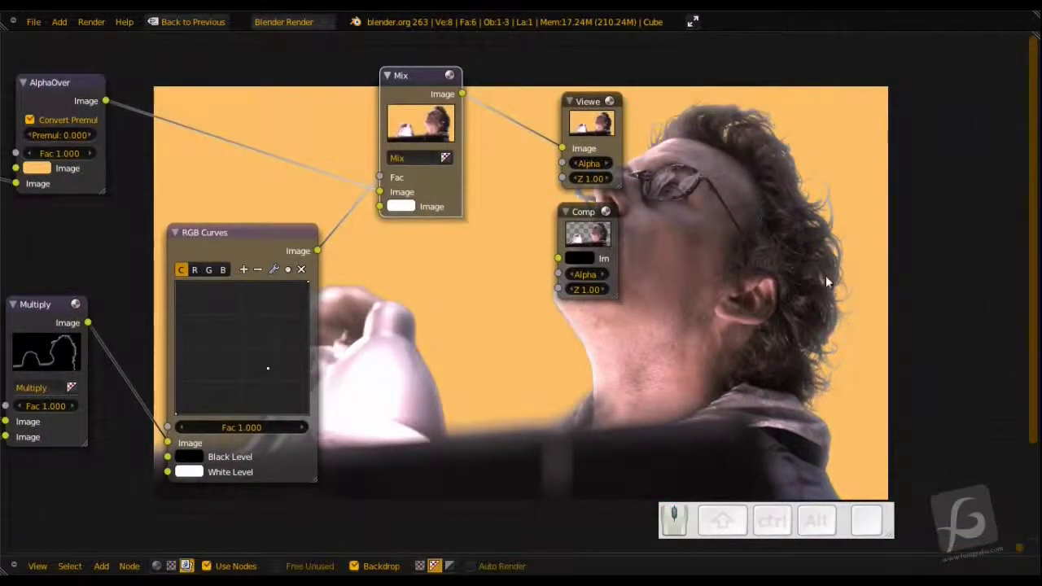
middle_drag(842, 286, 840, 346)
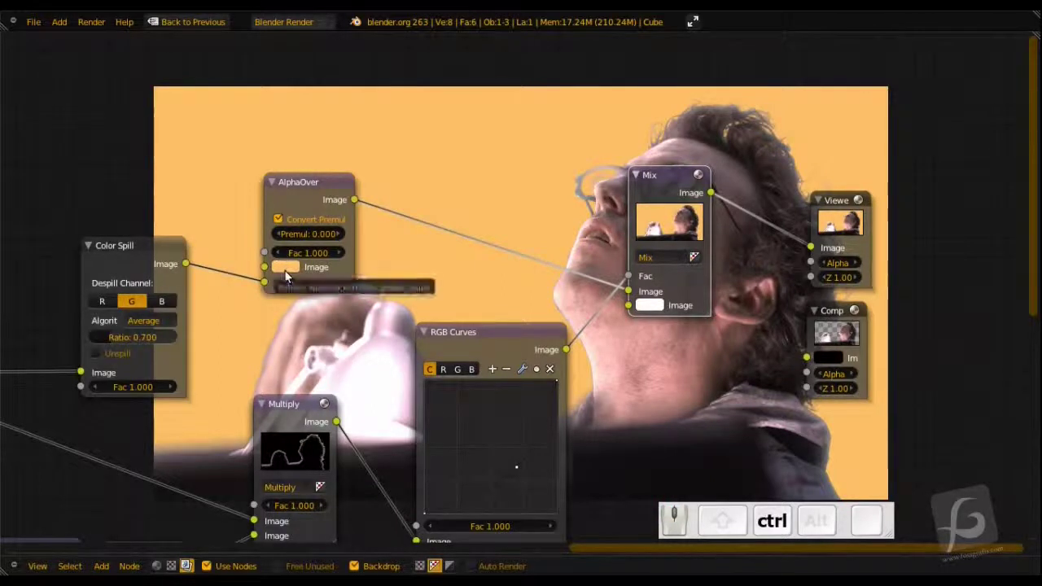
Copy the AlphaOver node's orange background colour to the Mix node's second image colour.
key(ctrl+c)
key(ctrl+v)
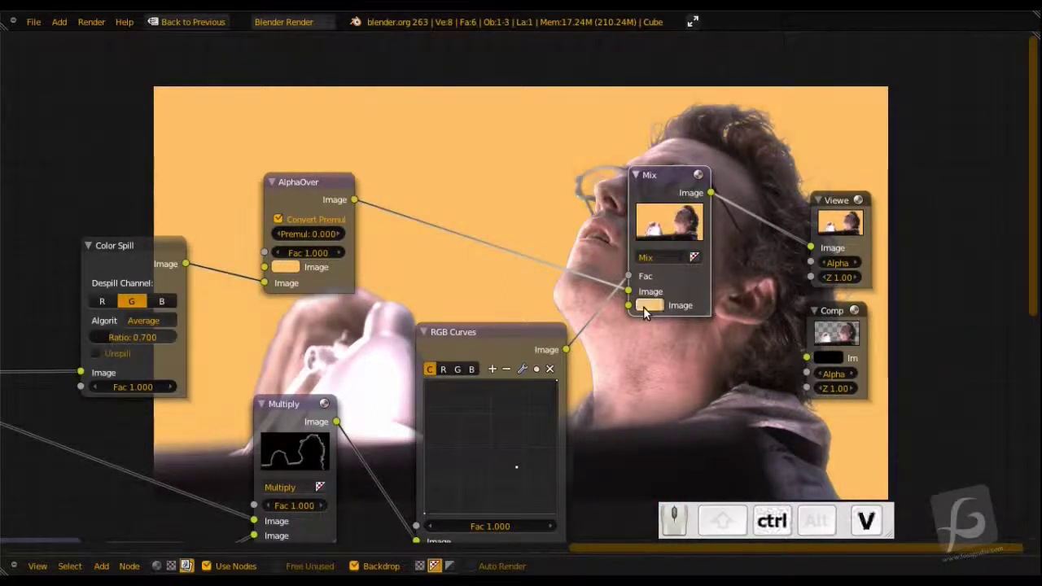
Raise the RGB curve's middle point back near the diagonal to strengthen the edge blend, and inspect the hair edges.
middle_drag(644, 314, 617, 163)
middle_drag(583, 317, 520, 245)
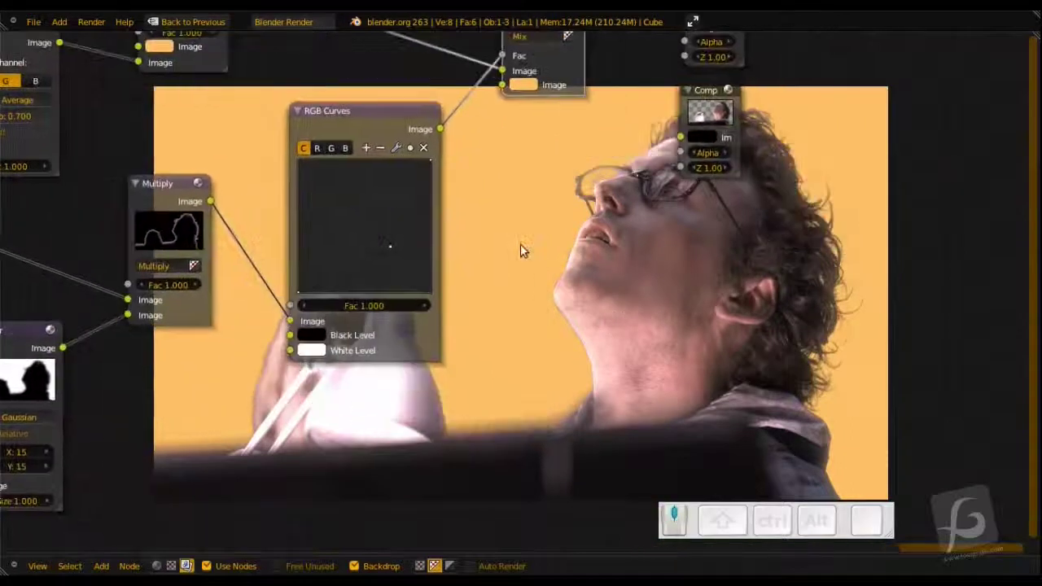
drag(375, 234, 367, 218)
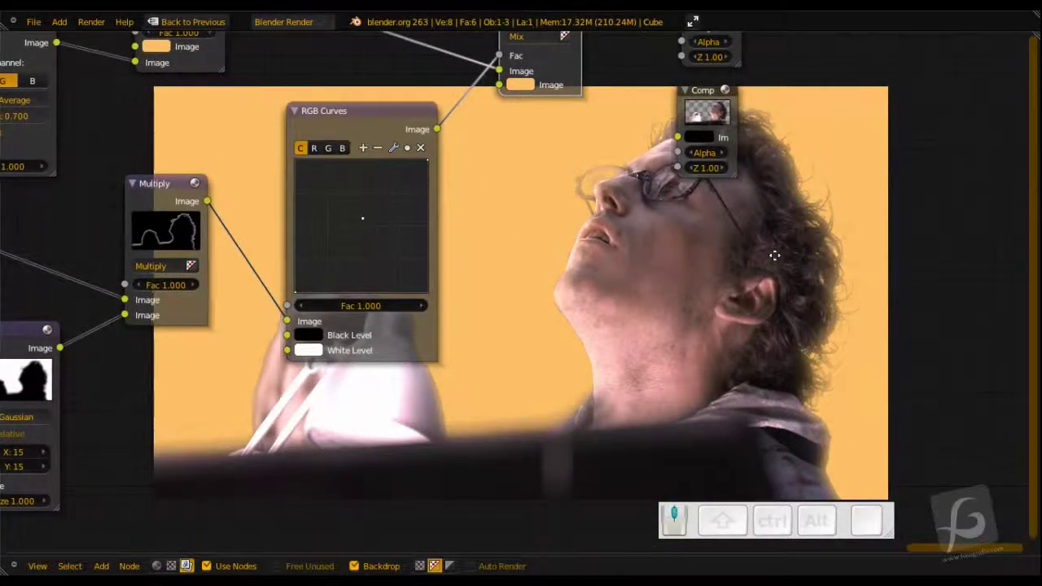
middle_drag(774, 255, 668, 252)
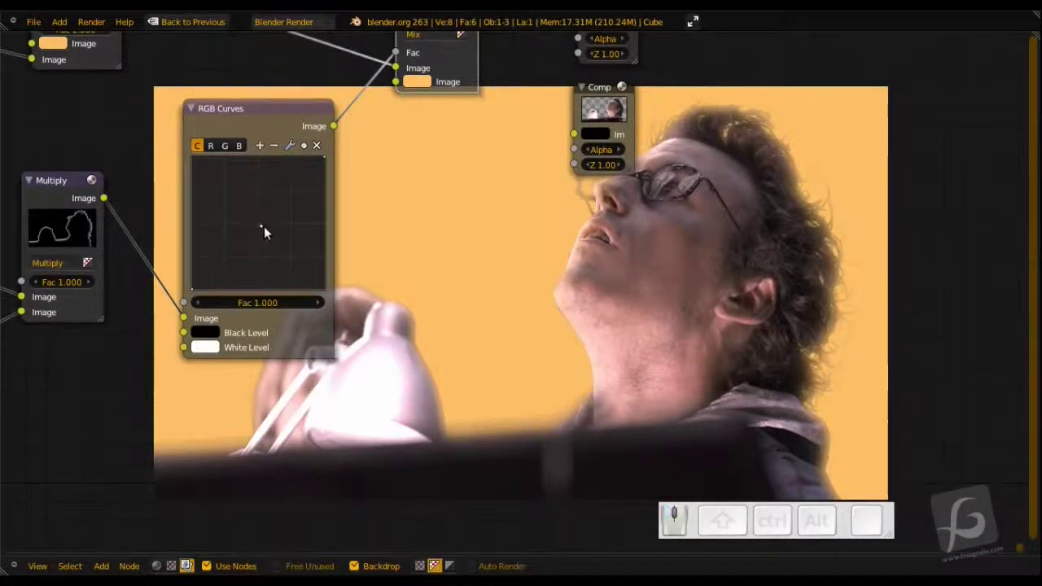
Move the Viewer and Composite nodes farther away from the Mix node.
scroll(468, 280, down, 2)
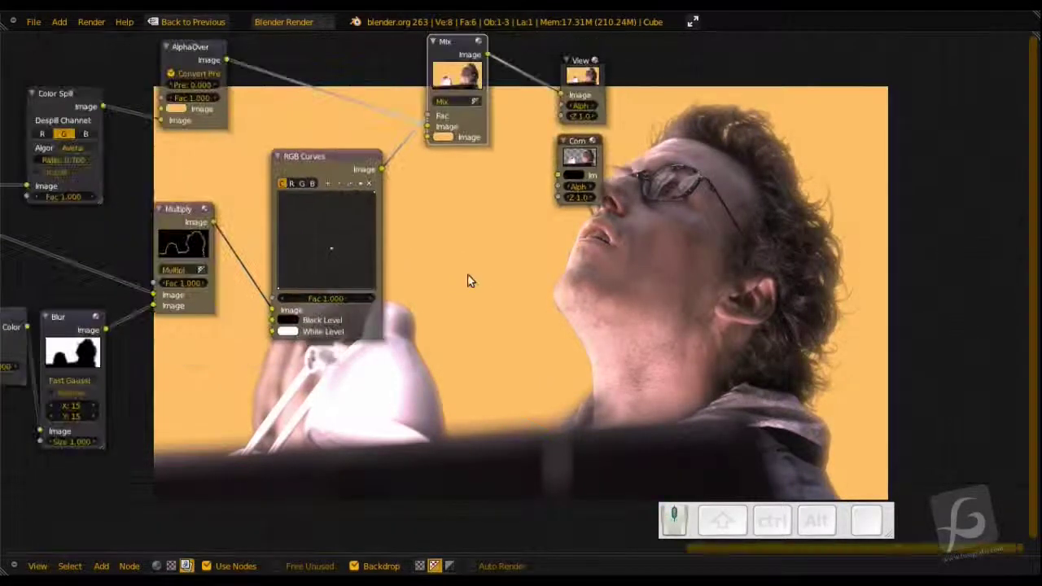
middle_drag(467, 281, 523, 405)
drag(674, 236, 748, 236)
drag(674, 342, 771, 334)
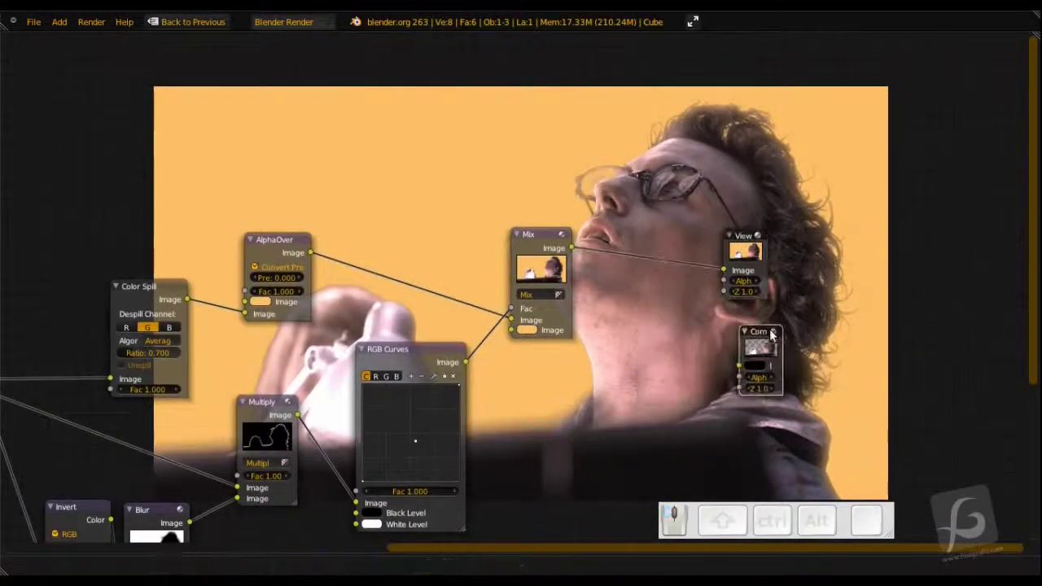
Rearrange the Channel Key, Invert and Color Spill nodes so the keying part of the tree is evenly spaced.
middle_drag(544, 359, 735, 202)
drag(465, 262, 421, 281)
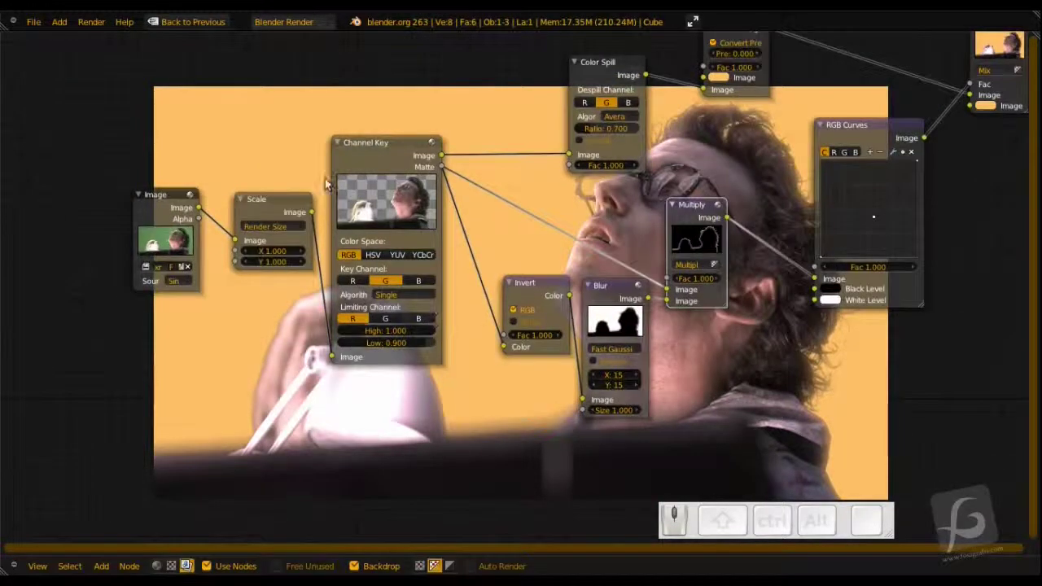
click(396, 143)
click(525, 291)
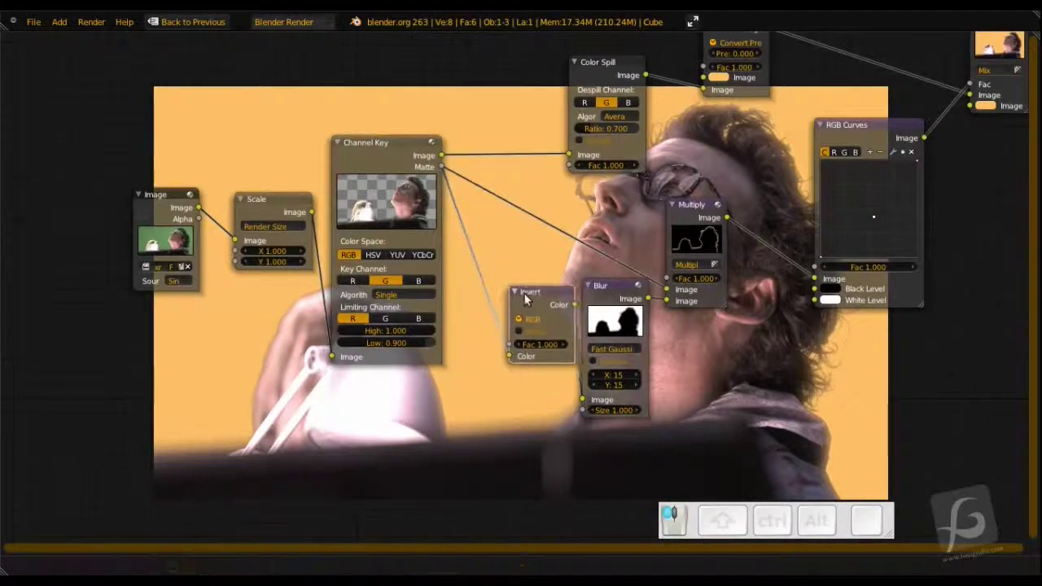
drag(587, 74, 529, 85)
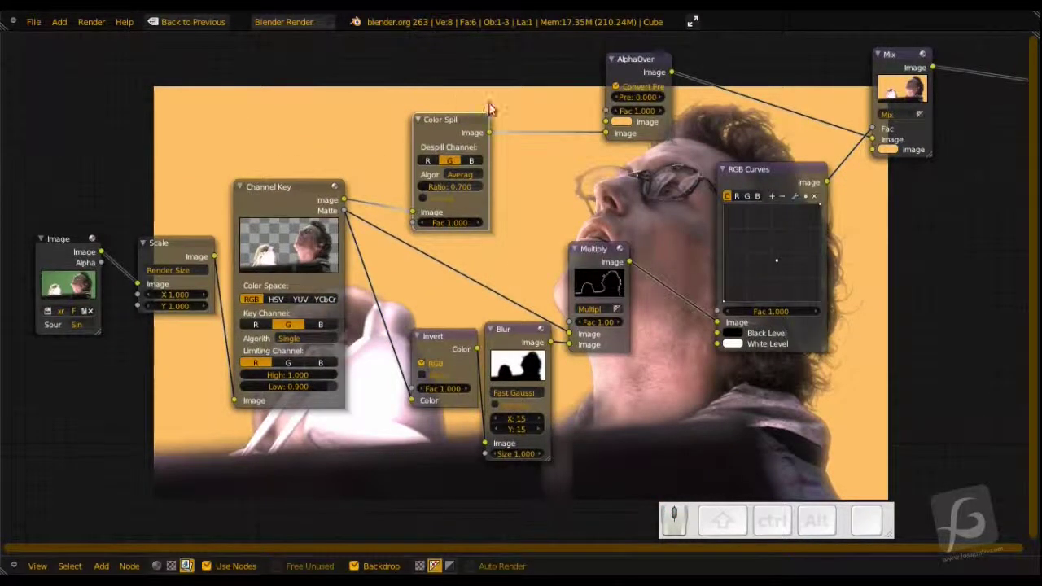
Shift the Viewer node aside and connect the Mix node's image output to the Composite node's image input.
middle_drag(500, 267, 424, 253)
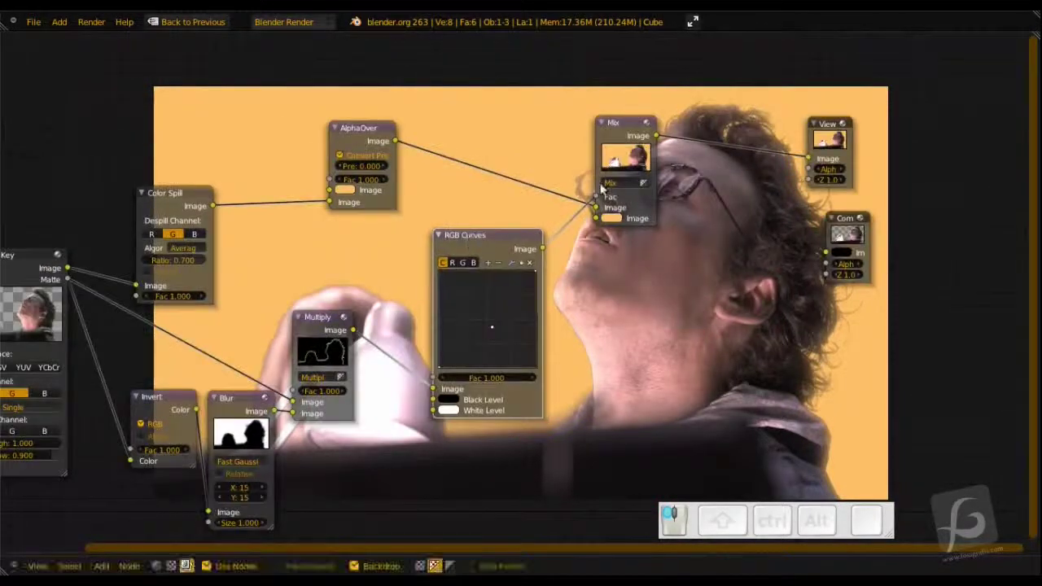
middle_drag(648, 248, 543, 305)
middle_drag(720, 247, 627, 243)
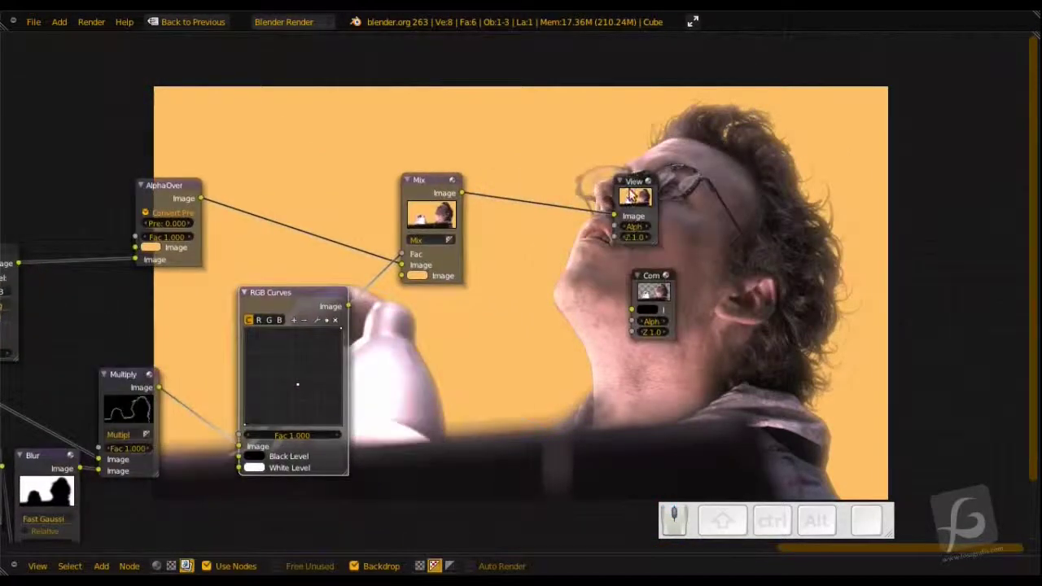
drag(631, 186, 659, 183)
drag(463, 194, 628, 310)
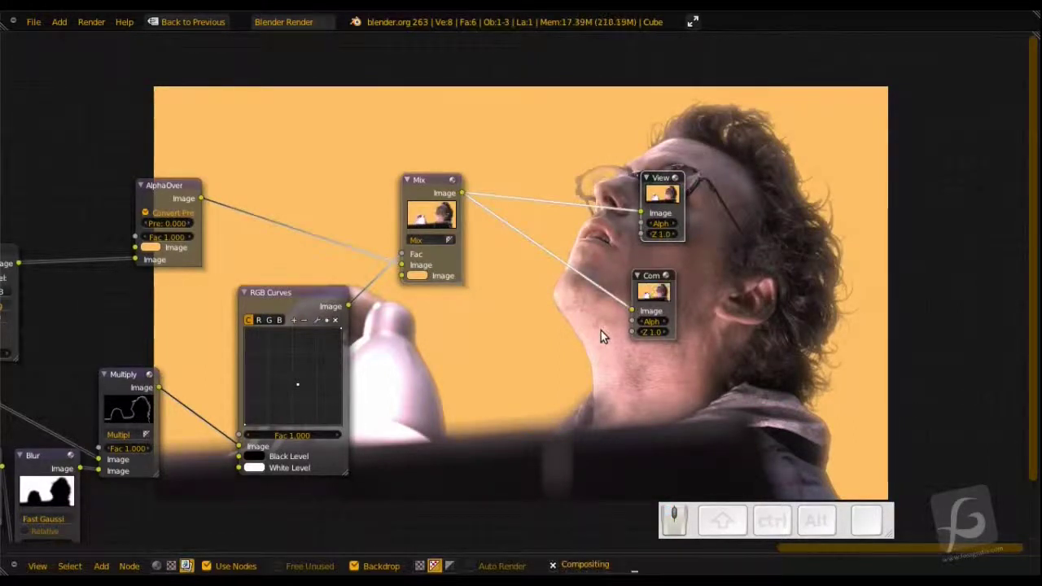
Preview the Scale node's original green-screen footage, and switch the preview back to the Mix result for comparison.
middle_drag(524, 314, 927, 311)
middle_drag(300, 338, 446, 303)
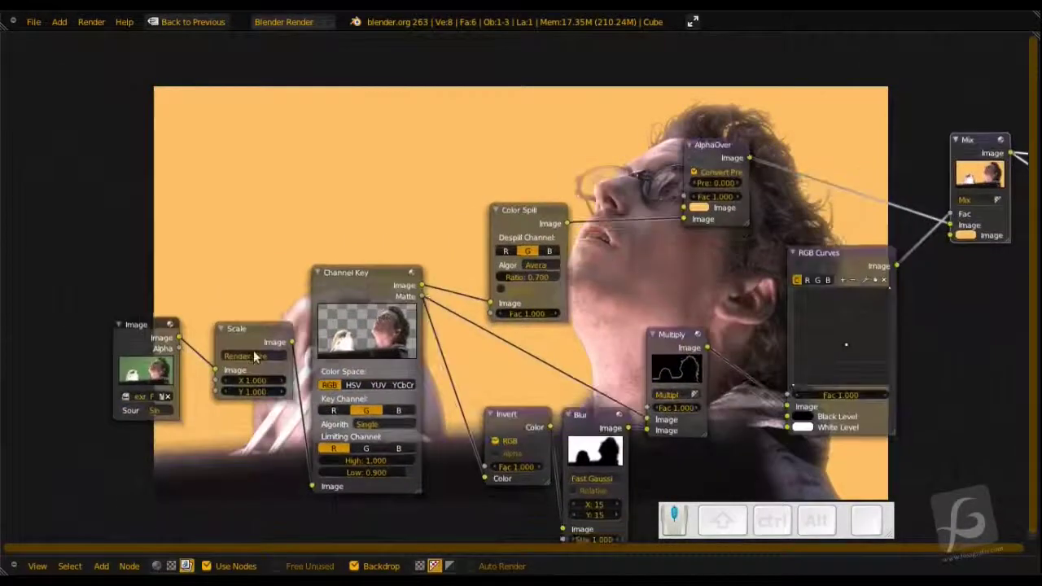
ctrl+shift+click(243, 340)
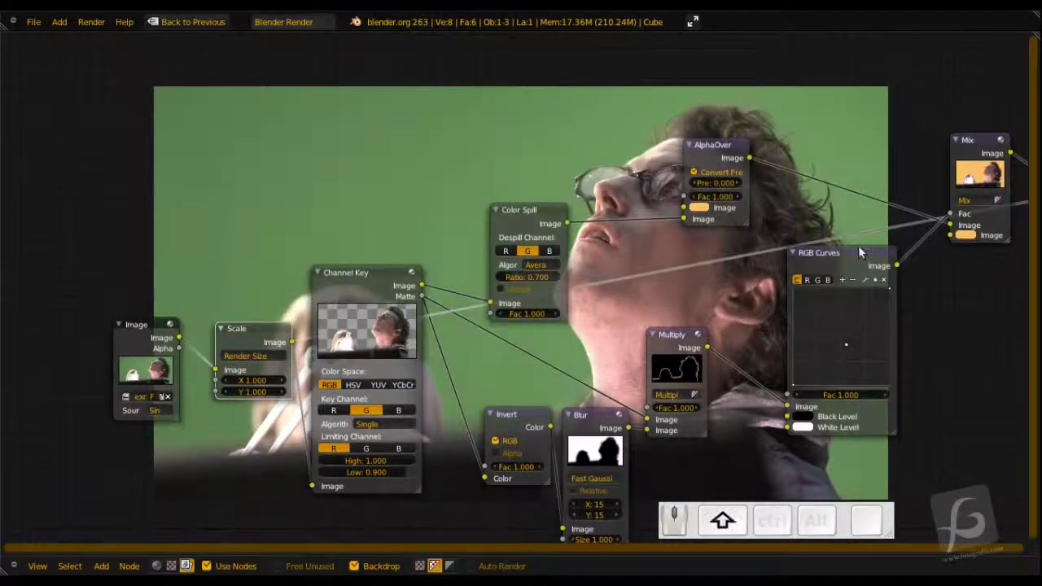
middle_drag(860, 252, 528, 262)
ctrl+shift+click(656, 154)
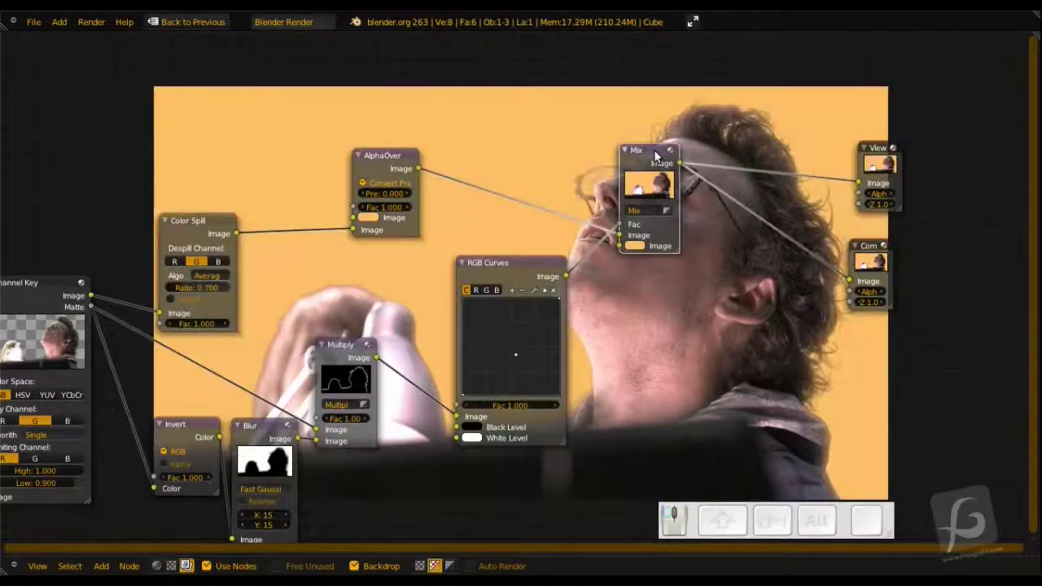
Switch to the file manager, open the greenscreen folder and preview dome-top.jpg.
middle_drag(497, 190, 705, 259)
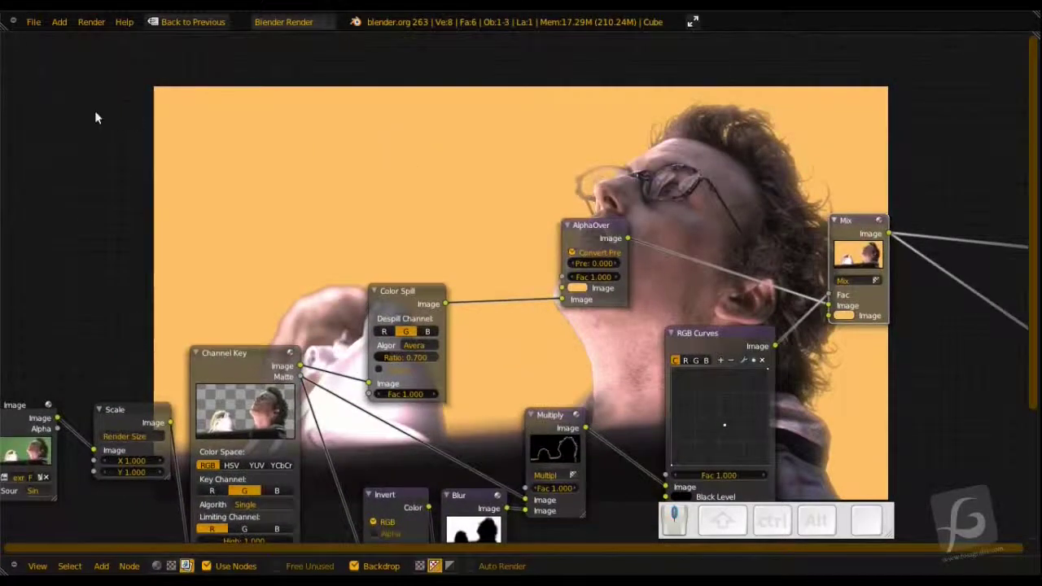
middle_drag(561, 417, 744, 303)
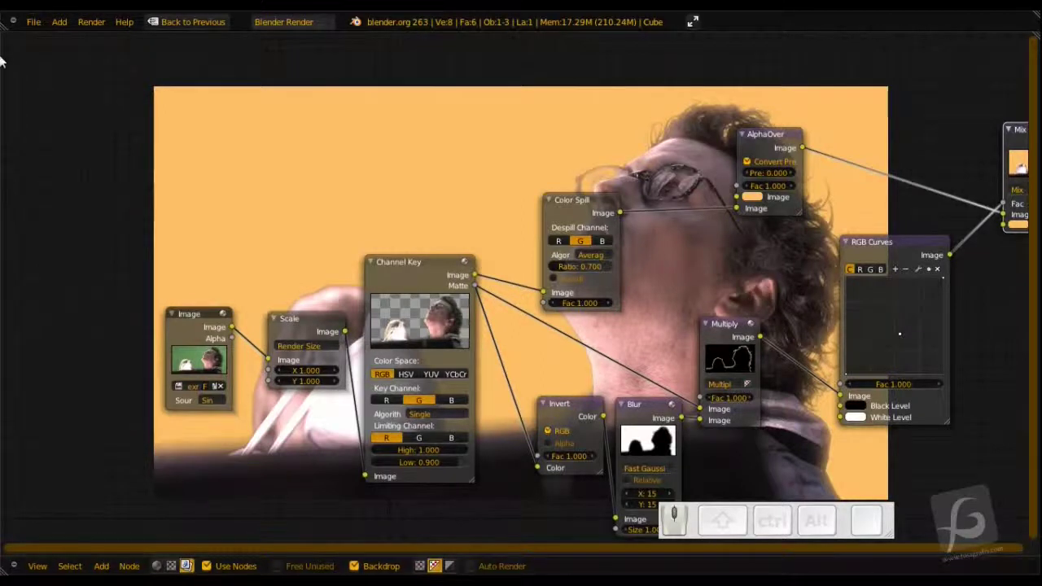
click(11, 94)
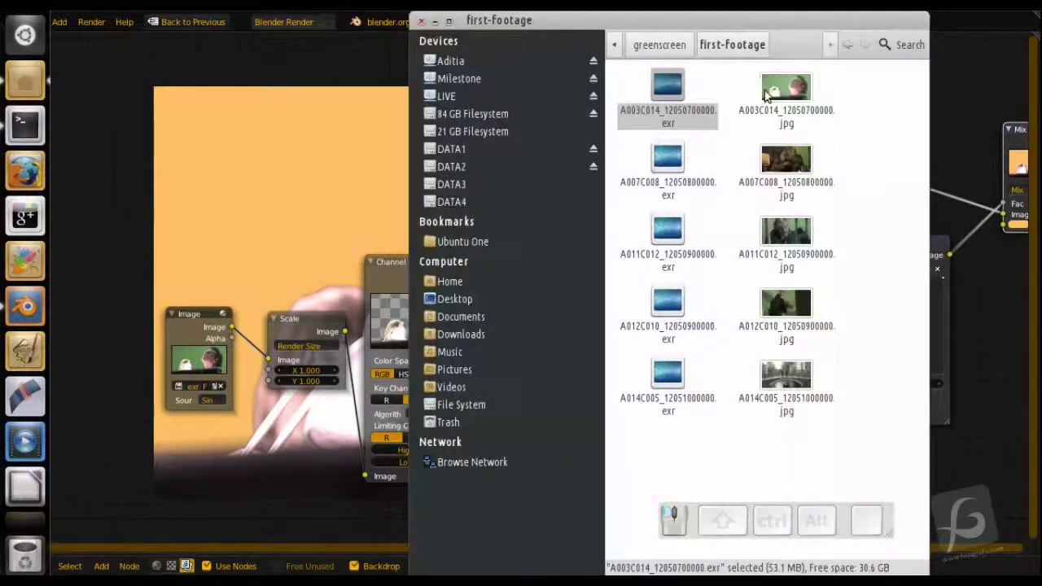
click(655, 51)
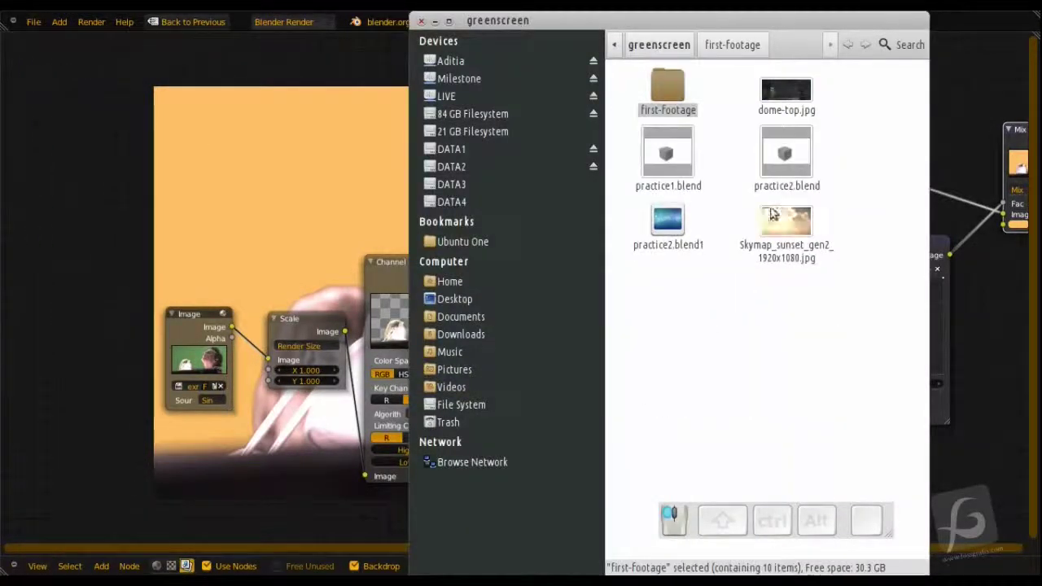
click(782, 96)
key(space)
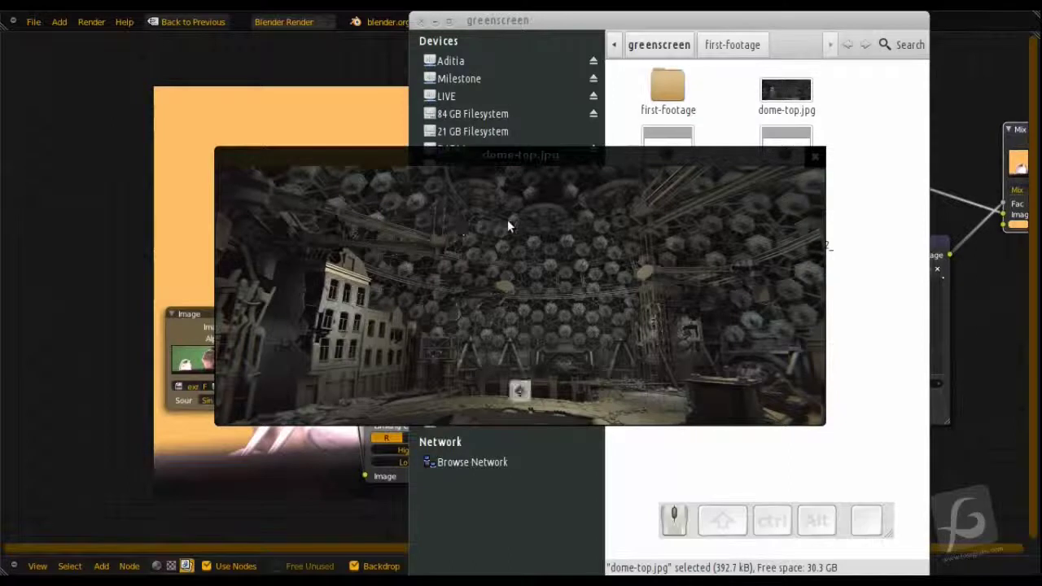
click(814, 163)
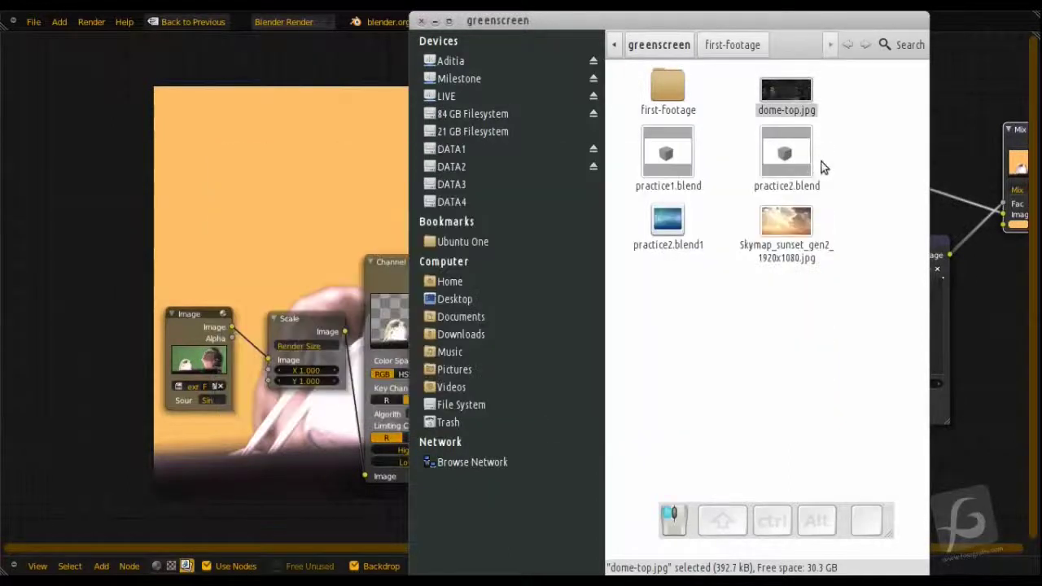
Bring dome-top.jpg into the compositor as an Image node above the green-screen Image node.
click(827, 169)
click(762, 112)
drag(763, 113, 162, 123)
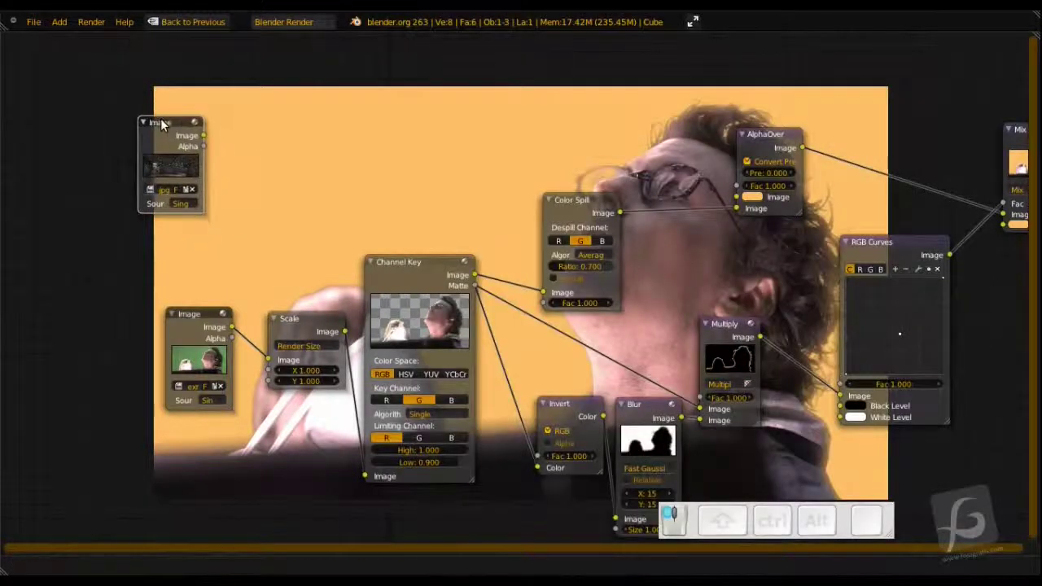
Duplicate the Scale node set to Render Size, place it beside the dome-top Image node and link the image to it.
click(295, 326)
key(shift+d)
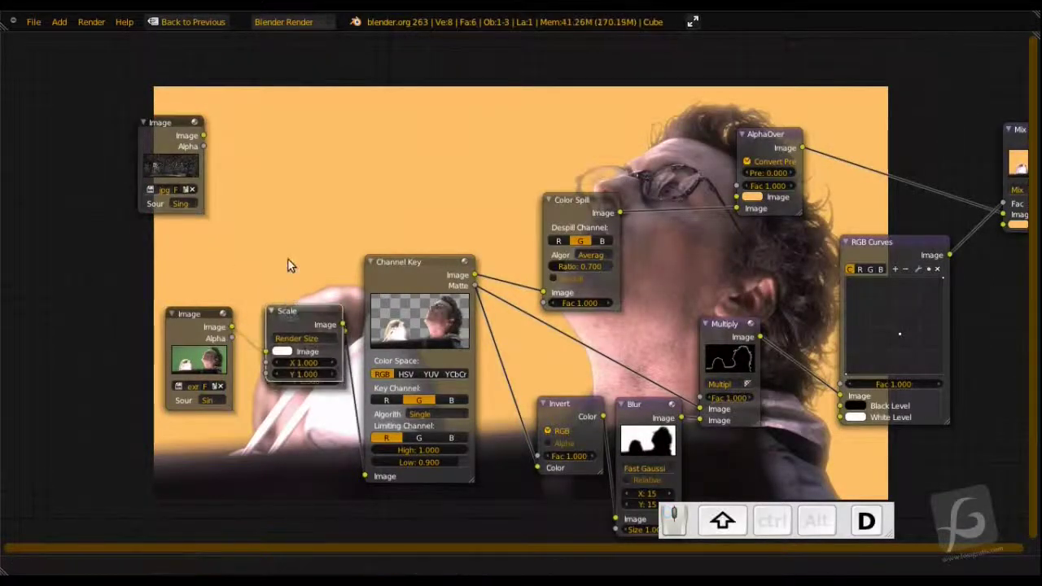
click(285, 130)
drag(254, 161, 204, 135)
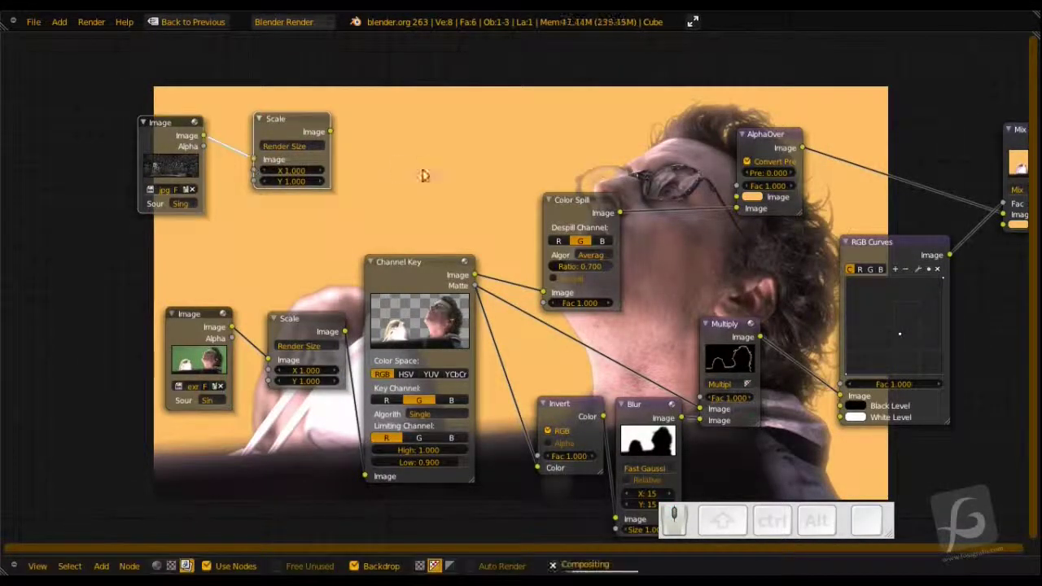
middle_drag(423, 172, 288, 193)
drag(189, 139, 173, 142)
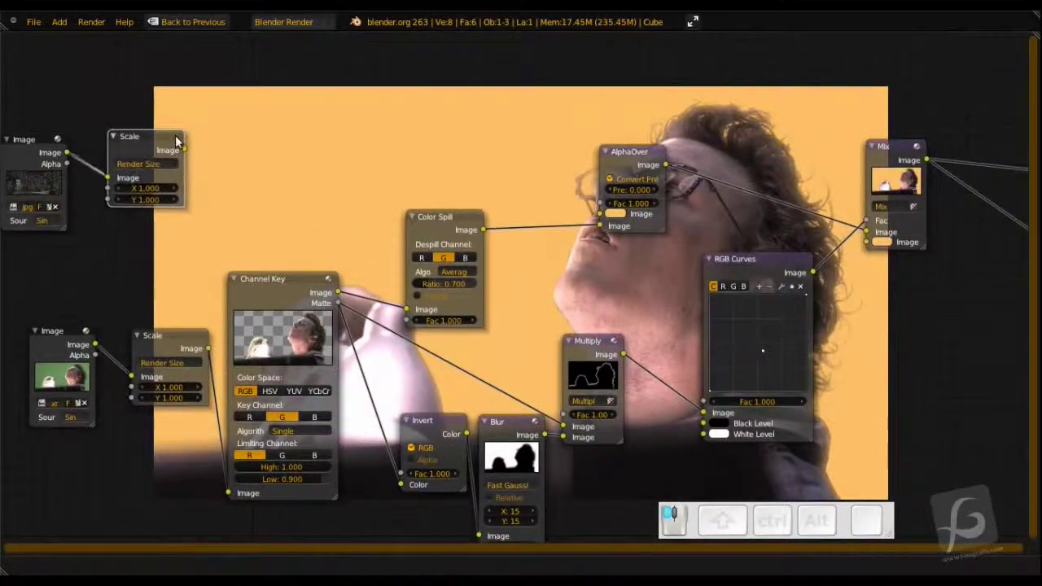
Add a Flip node set to Flip X after the background's Scale node, link it and preview the flipped image.
key(shift+a)
mouse_move(166, 217)
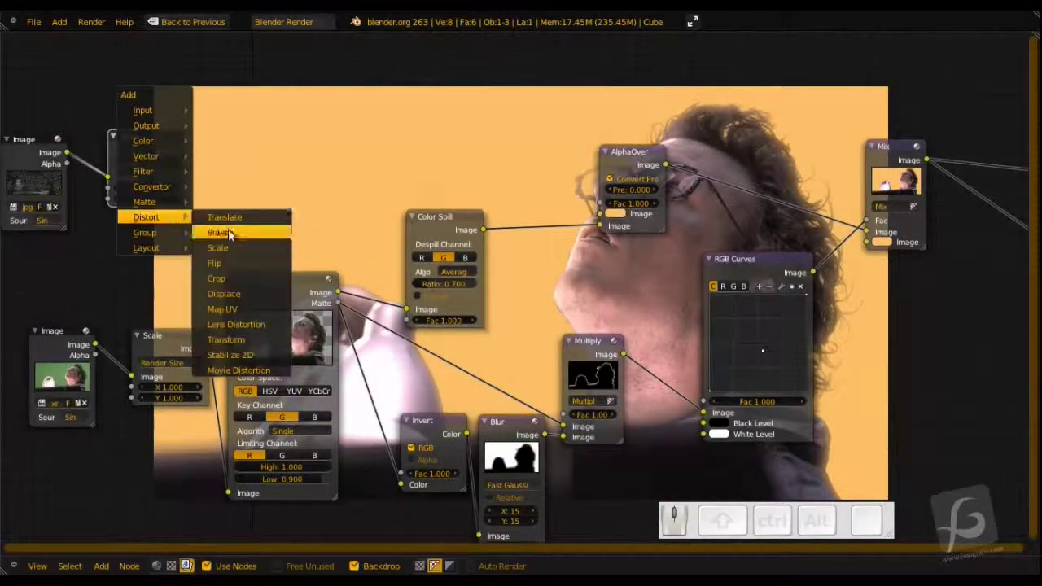
click(224, 262)
click(210, 142)
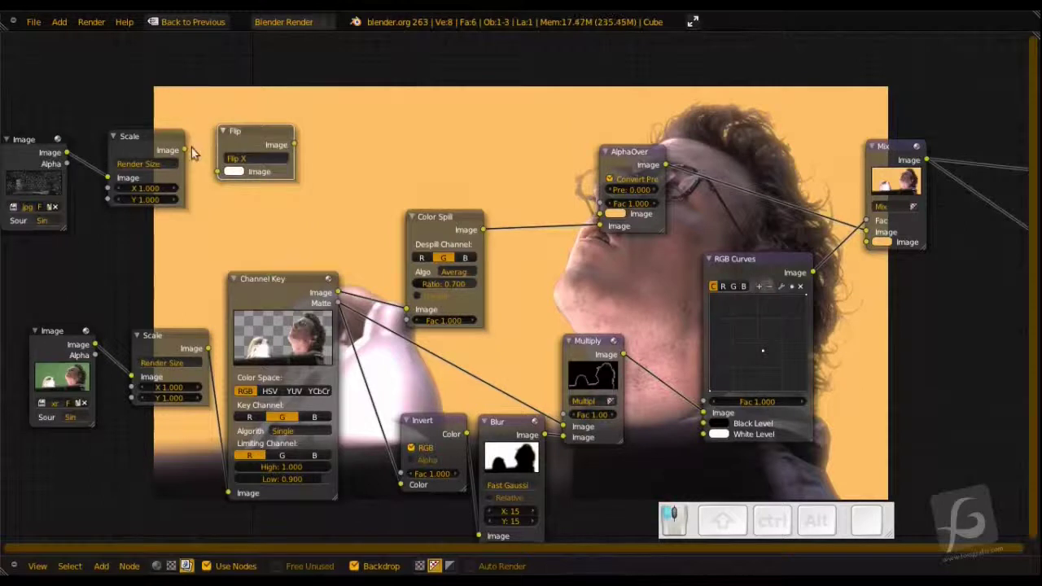
drag(193, 152, 209, 166)
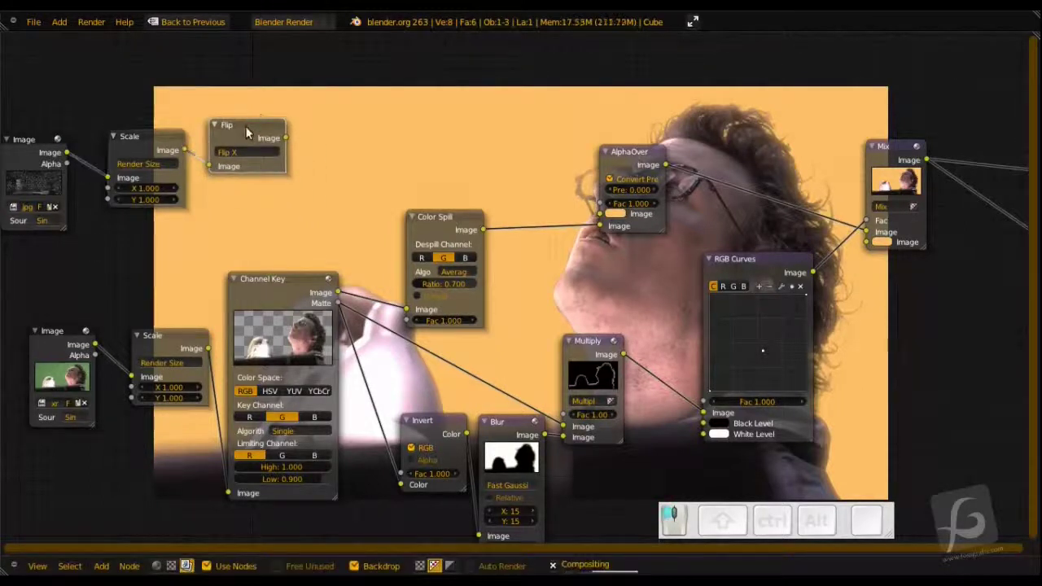
drag(246, 127, 246, 143)
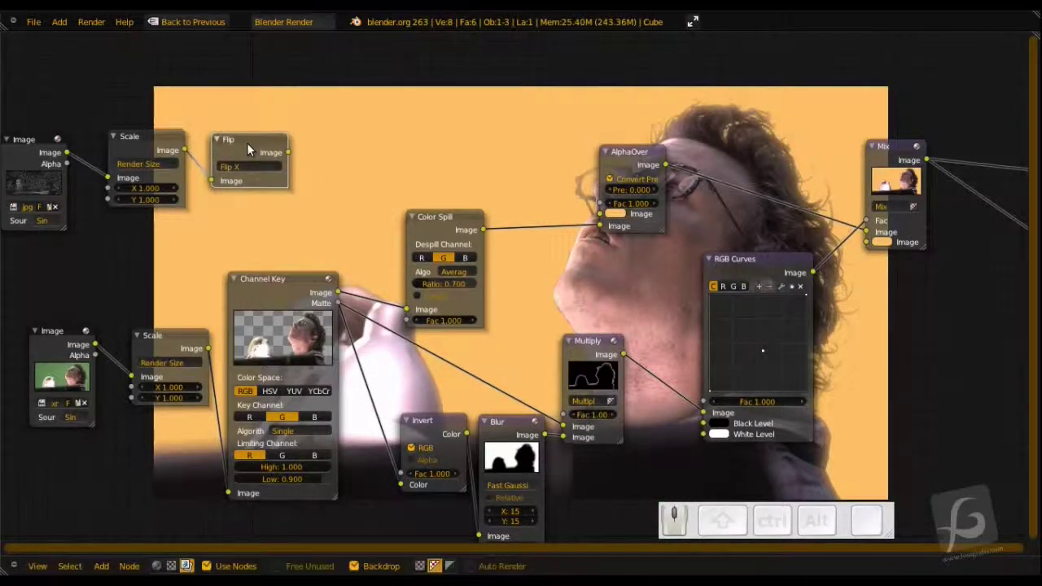
ctrl+shift+click(247, 142)
Duplicate the Blur node and insert it into the link between the Flip node and the Viewer.
middle_drag(468, 283, 521, 377)
right_click(593, 448)
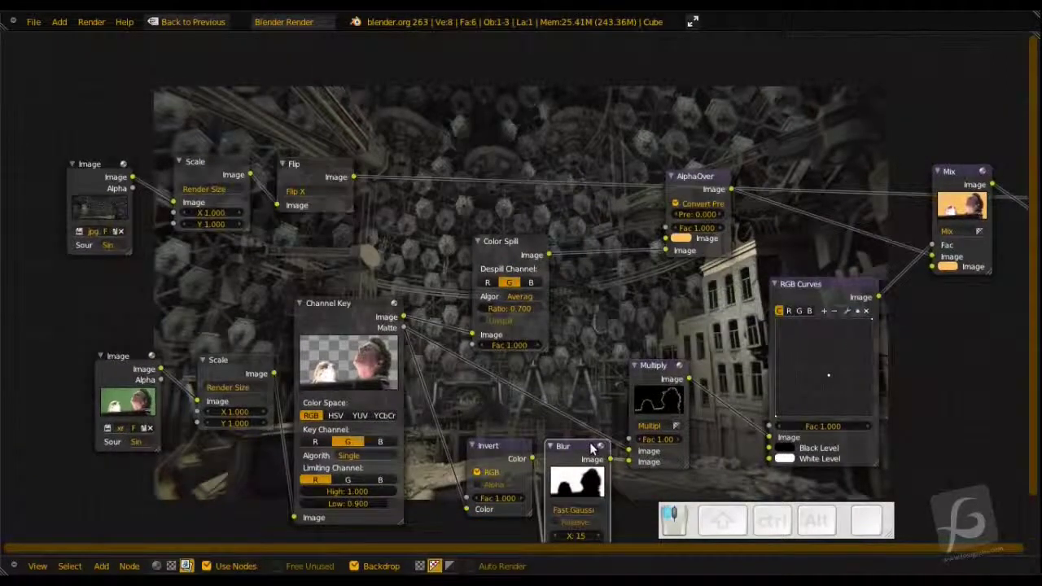
key(shift+d)
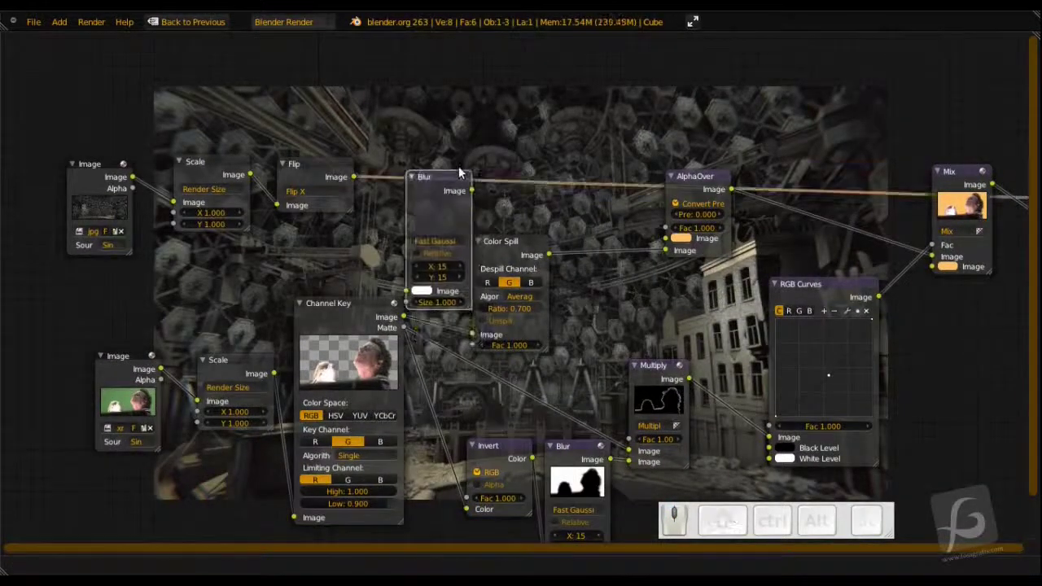
click(454, 114)
Make the background Blur node's size relative and set both X and Y to 15%.
click(430, 201)
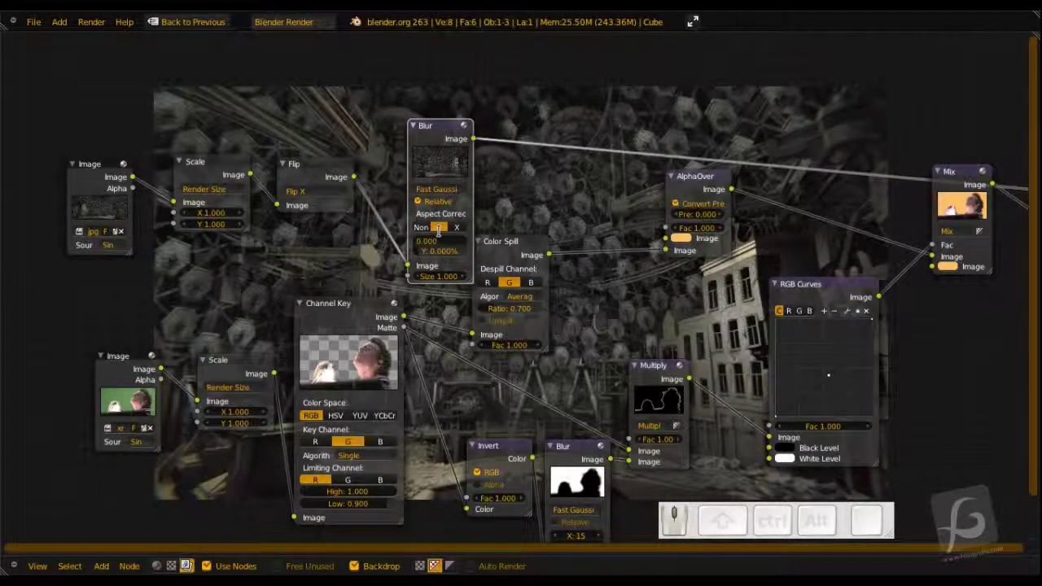
key(Return)
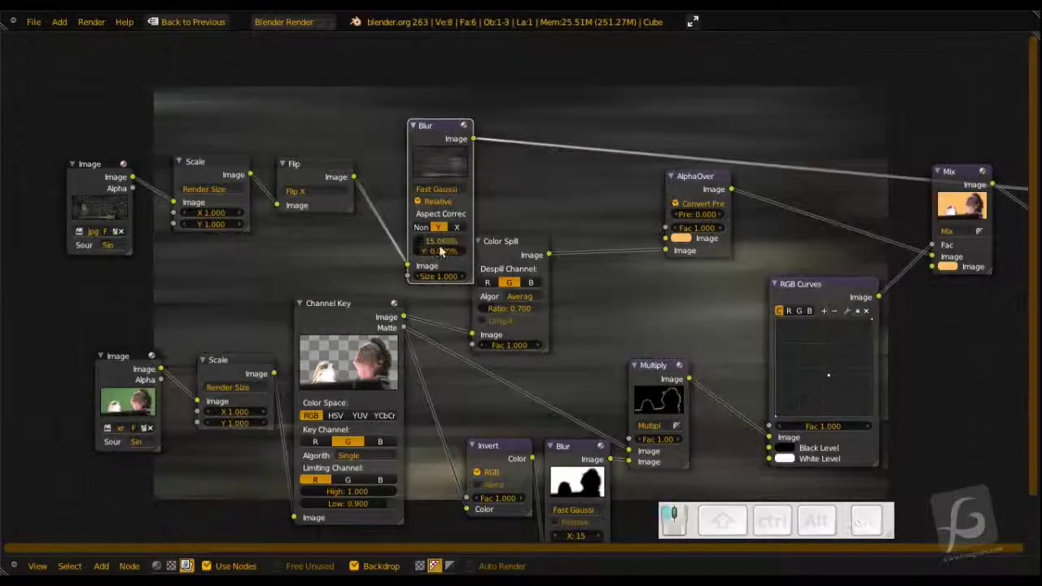
click(437, 246)
text(15)
key(Return)
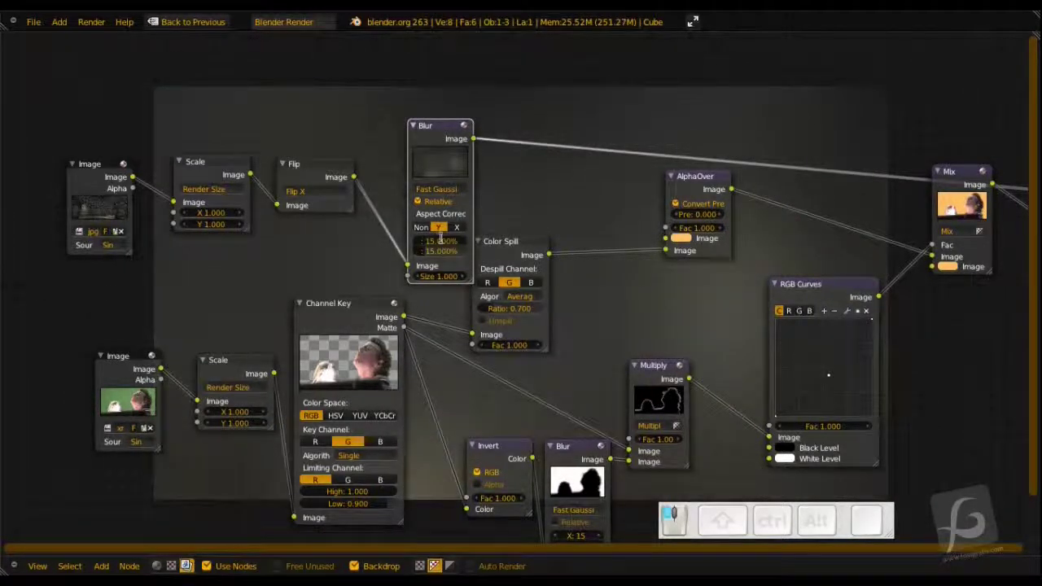
Lower the background Blur node's relative X and Y to 2%, and finally to 1%.
text(2)
key(Return)
click(442, 253)
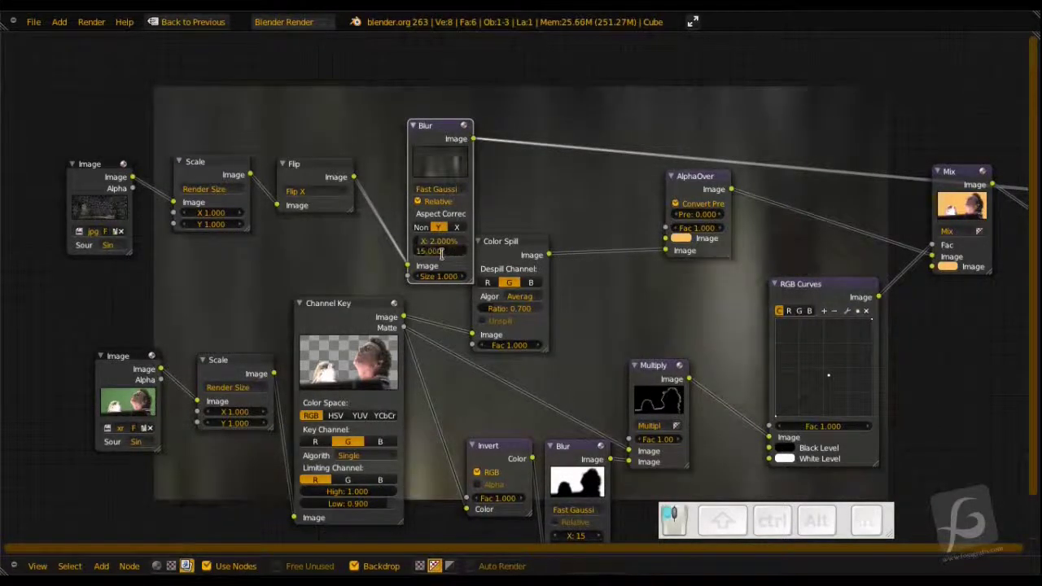
text(2)
key(Return)
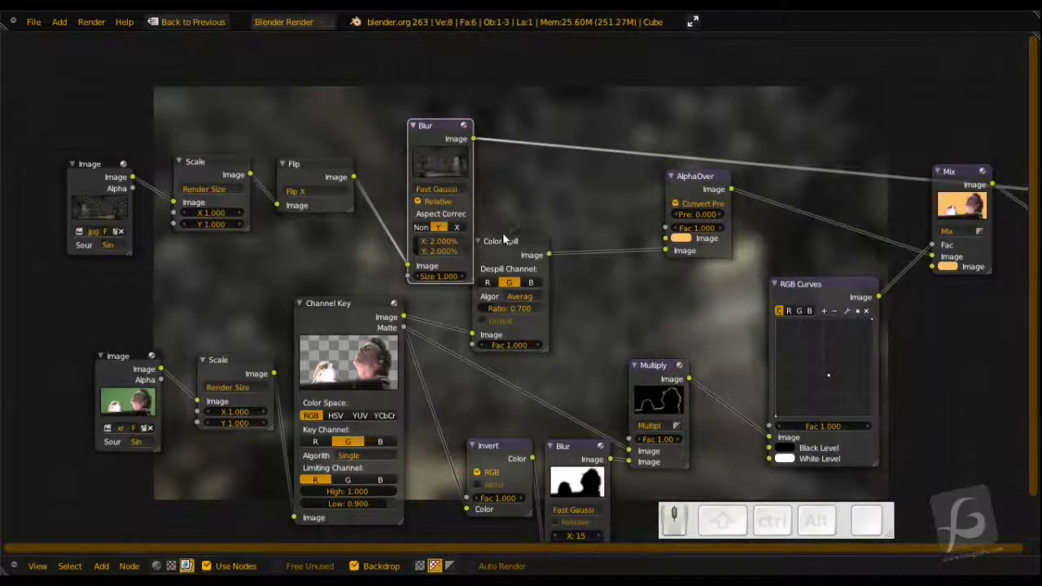
key(Return)
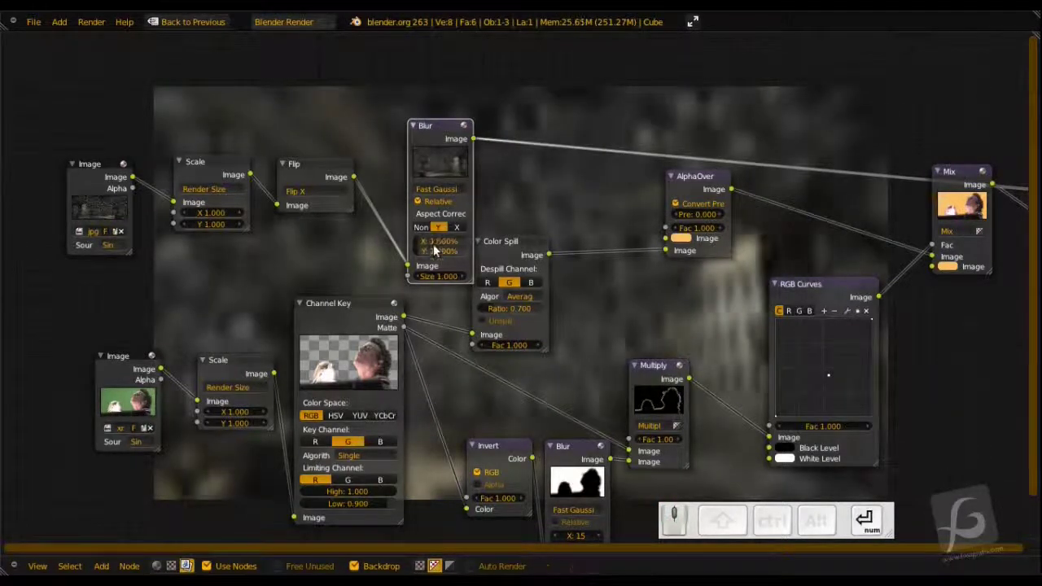
key(Return)
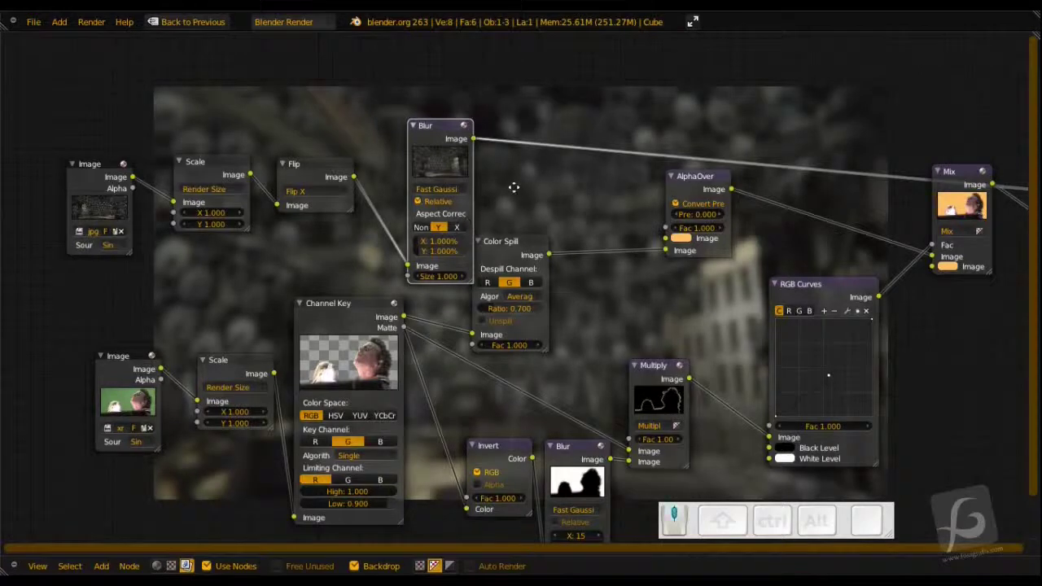
Link the background Blur output to AlphaOver's first Image input and Mix's second Image input, and preview the Mix node.
middle_drag(514, 187, 465, 165)
drag(391, 107, 368, 88)
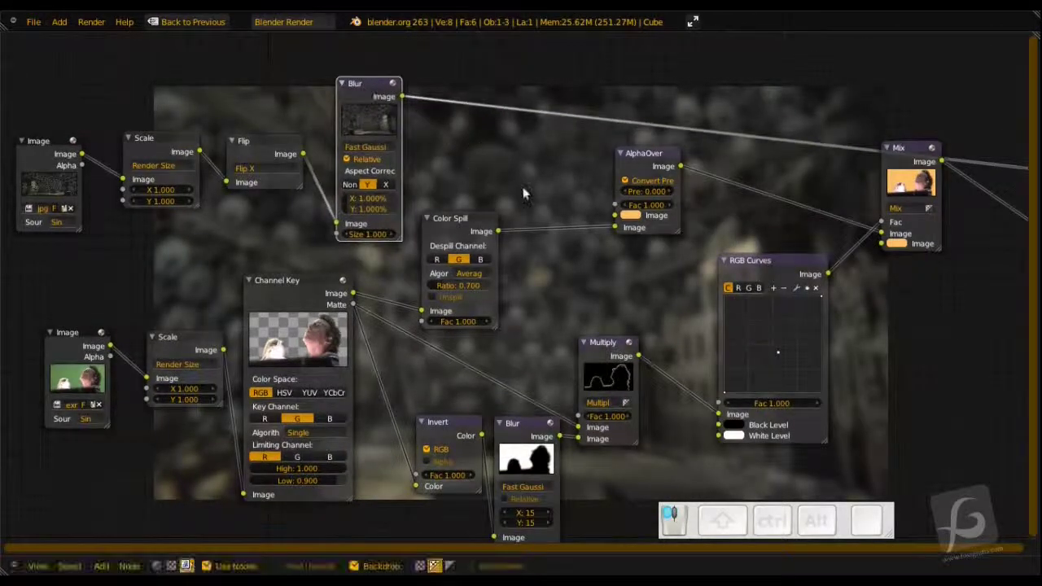
middle_drag(524, 193, 413, 184)
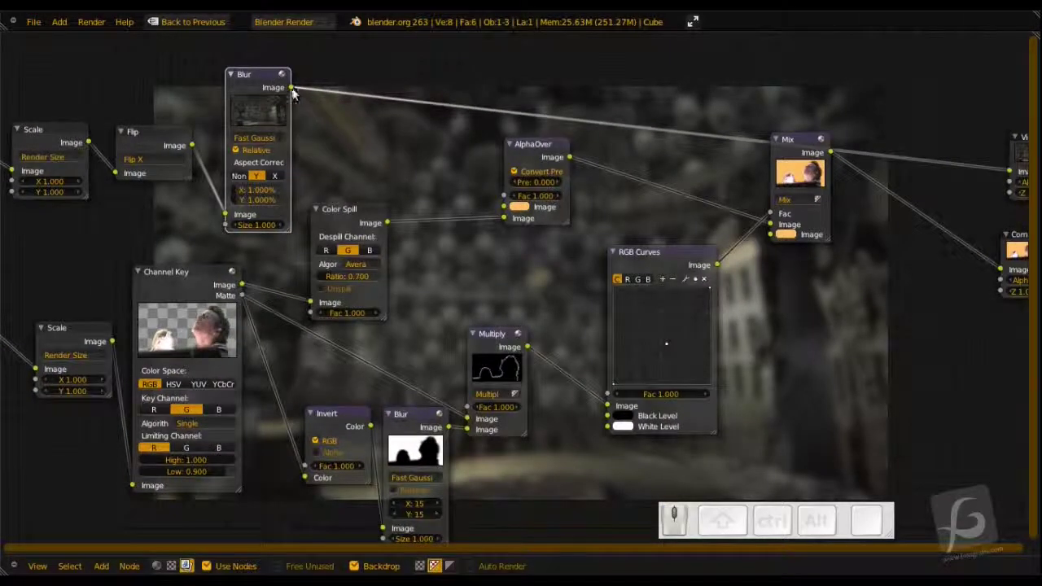
drag(291, 87, 504, 208)
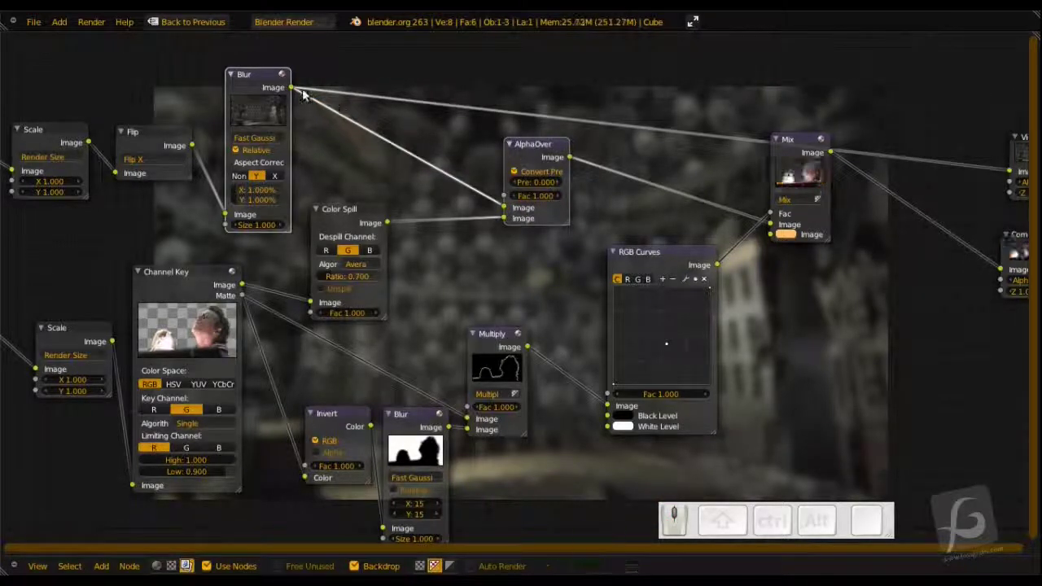
drag(290, 87, 770, 233)
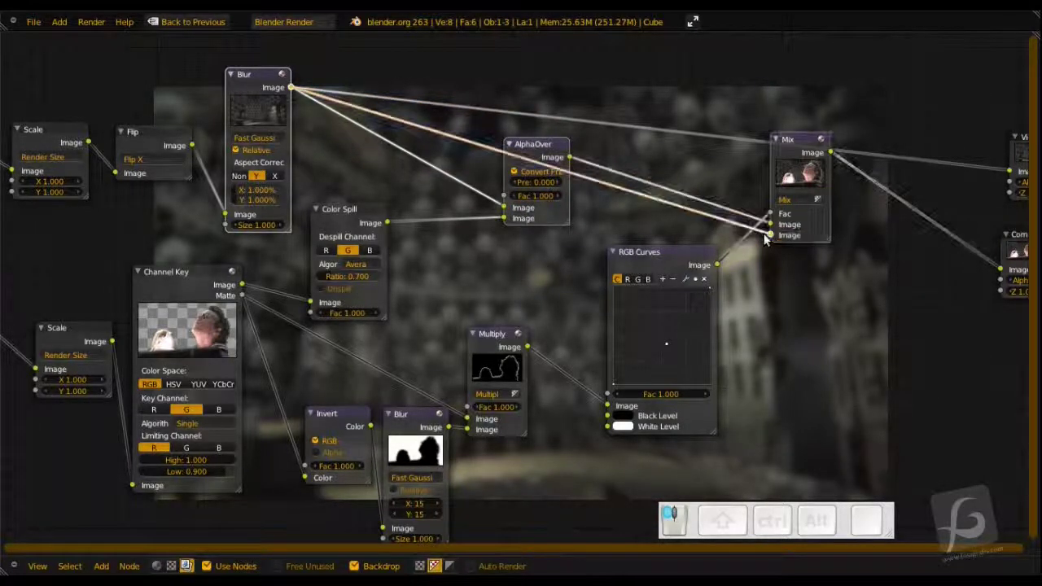
ctrl+shift+click(798, 141)
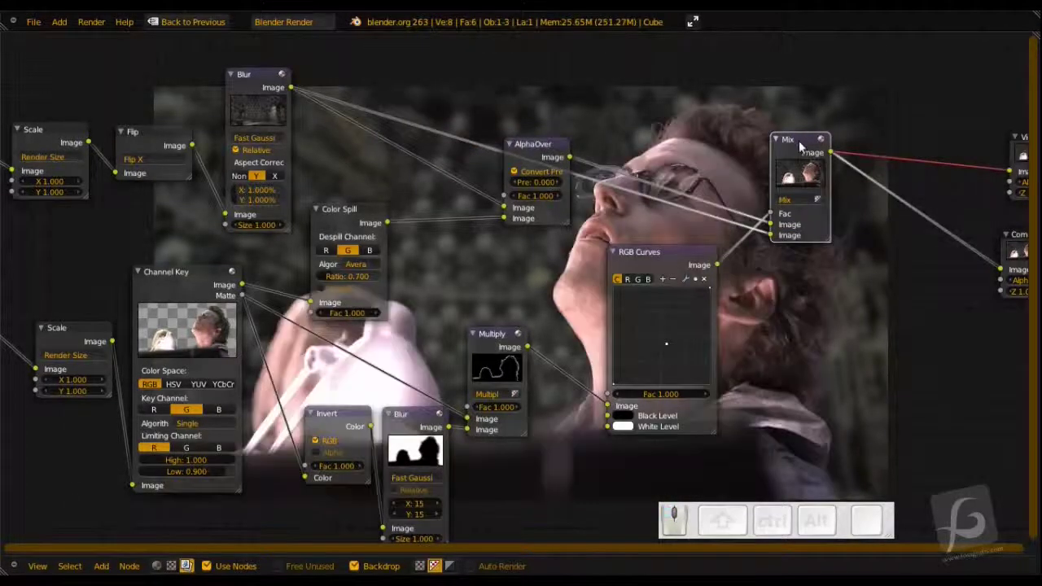
Examine the composite over the blurred background and review the whole node tree from the Image nodes to the outputs.
middle_drag(754, 197, 887, 172)
scroll(887, 172, down, 5)
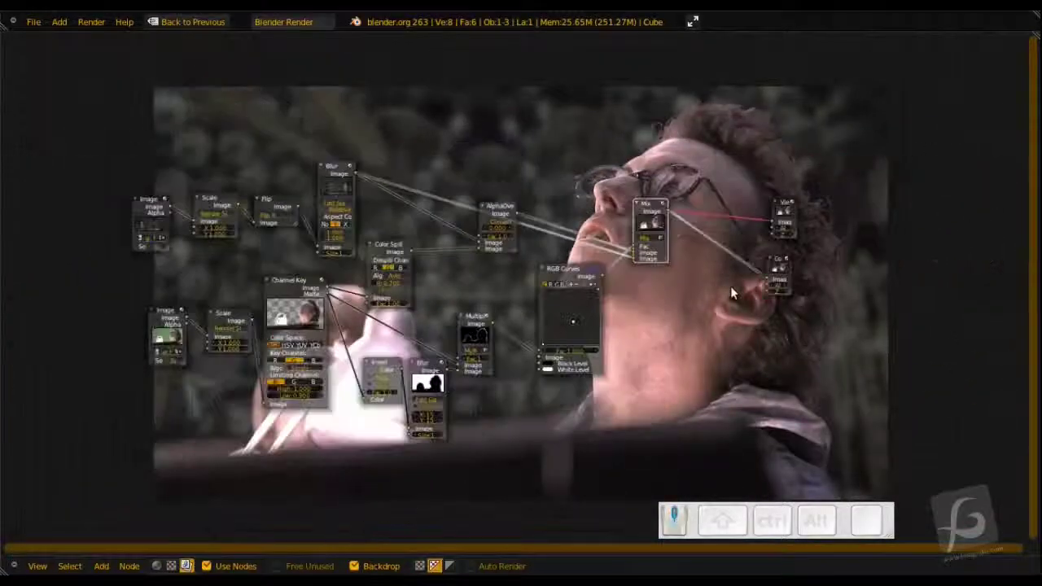
scroll(730, 286, down, 4)
middle_drag(724, 278, 736, 249)
scroll(858, 202, up, 3)
scroll(858, 205, up, 6)
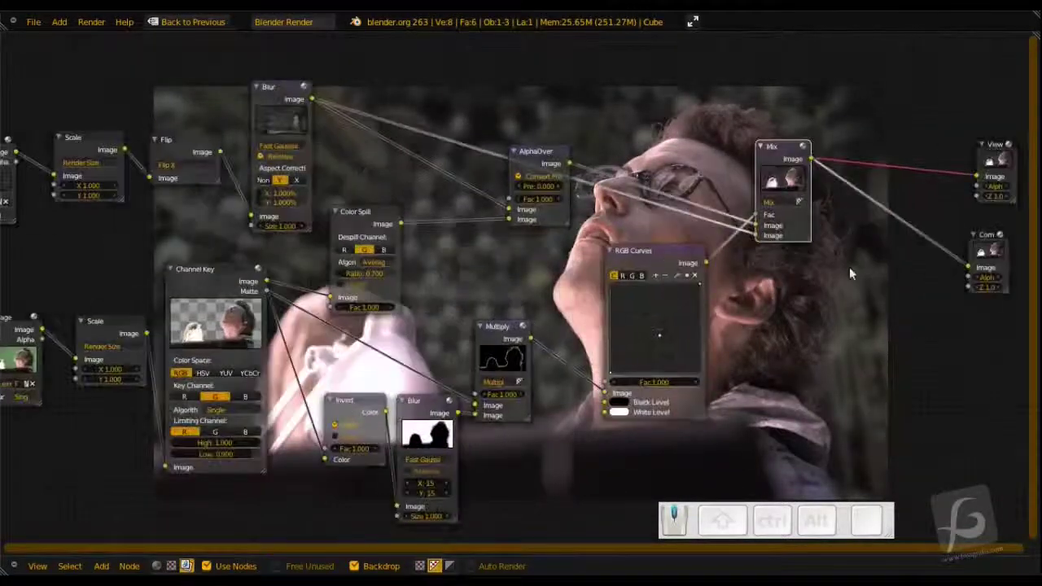
middle_drag(814, 280, 402, 340)
middle_drag(504, 307, 296, 523)
middle_drag(470, 314, 375, 363)
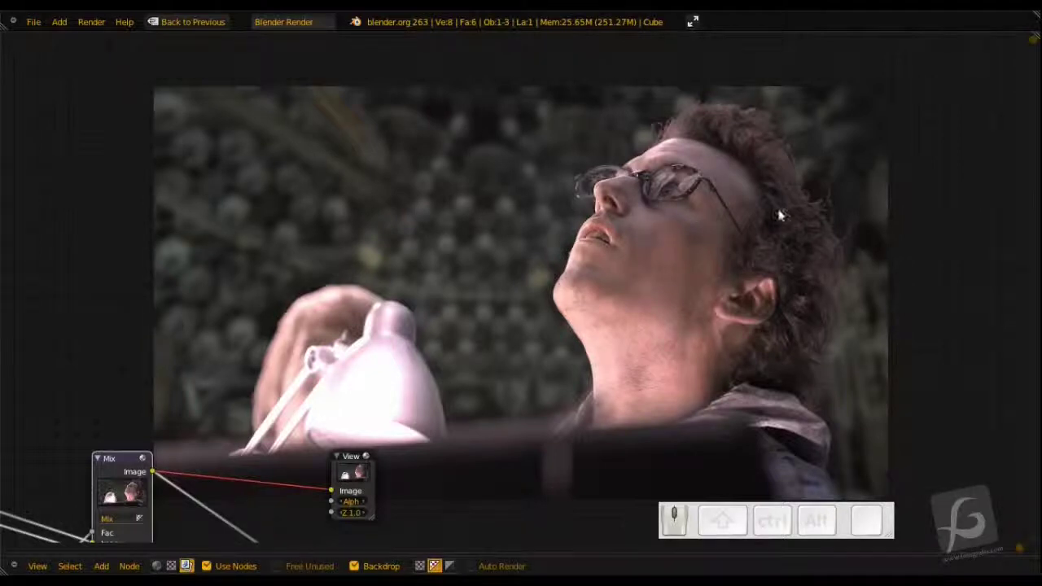
middle_drag(374, 391, 634, 287)
middle_drag(301, 423, 857, 147)
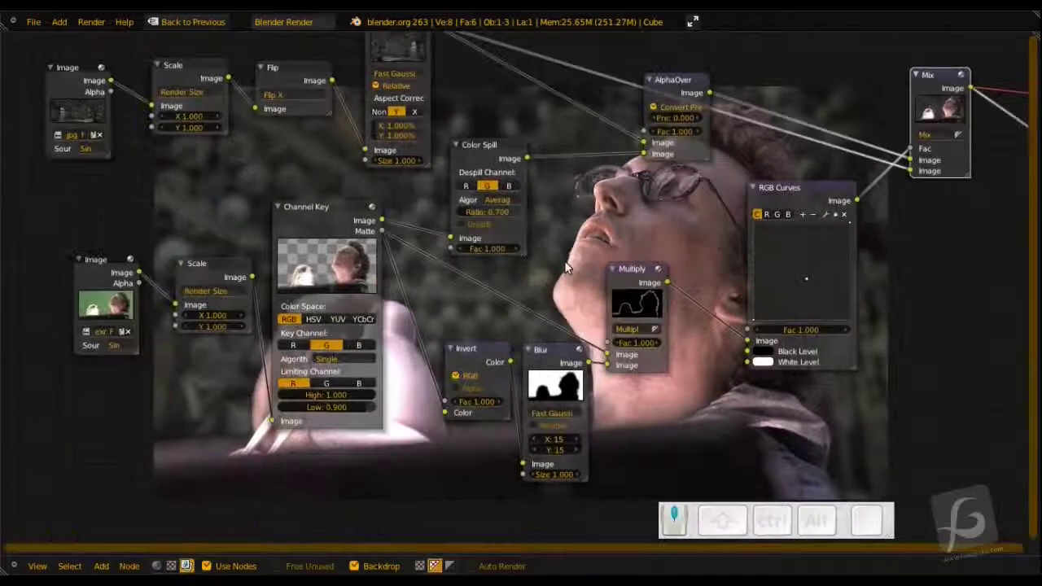
middle_drag(499, 269, 376, 342)
middle_drag(481, 286, 424, 326)
middle_drag(530, 300, 423, 313)
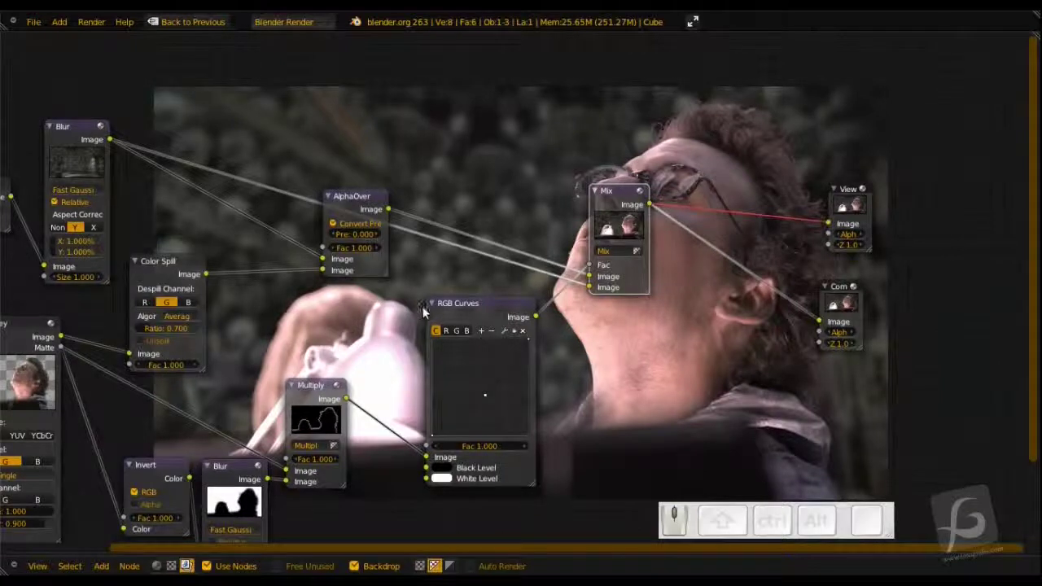
Move the RGB Curves node closer to Multiply and space the Viewer and Composite nodes farther from the Mix node.
drag(487, 307, 454, 309)
middle_drag(742, 276, 637, 297)
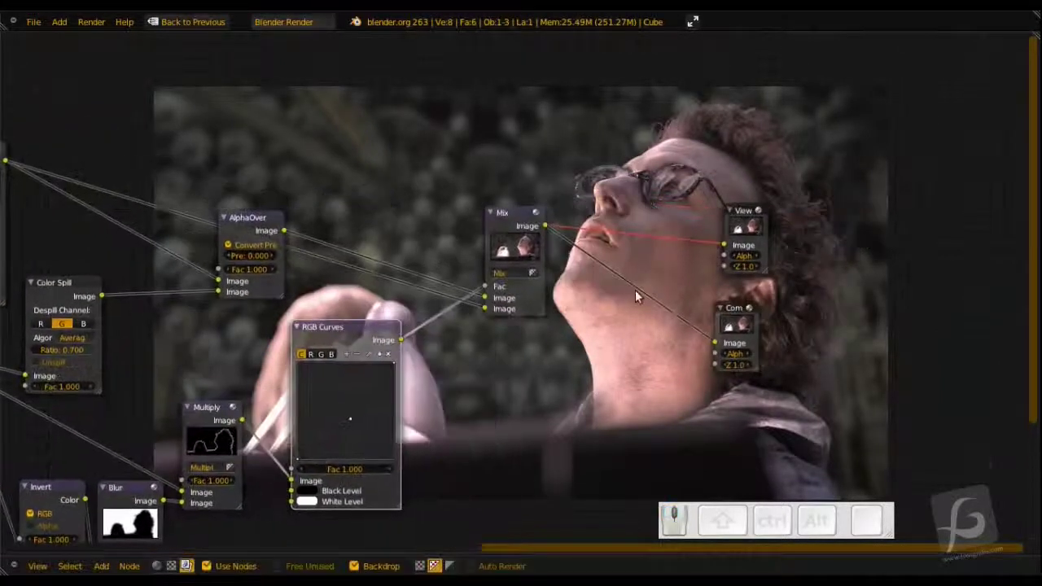
drag(737, 212, 826, 194)
drag(742, 308, 845, 286)
middle_drag(587, 282, 762, 345)
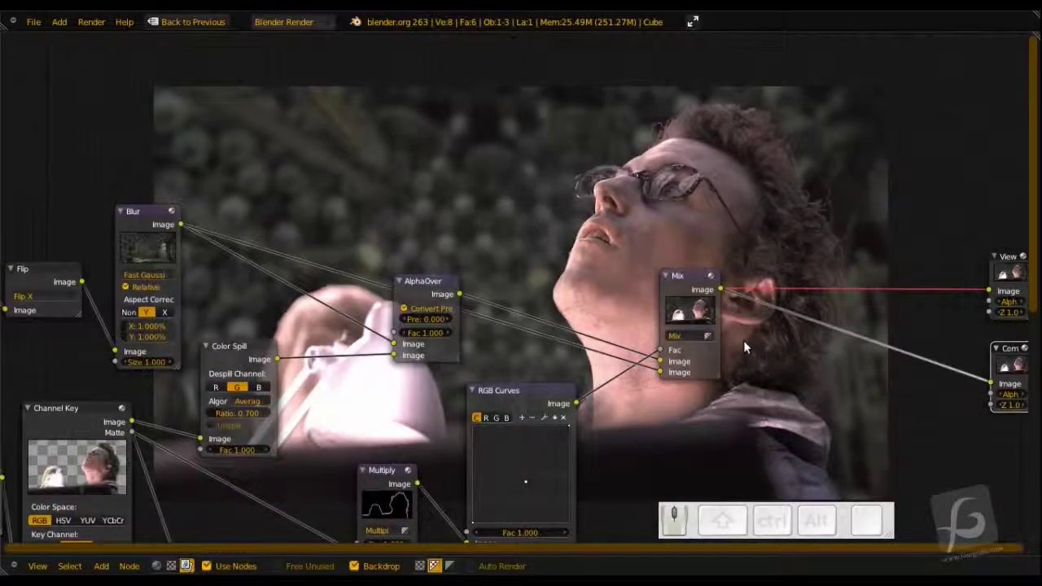
middle_drag(558, 279, 268, 327)
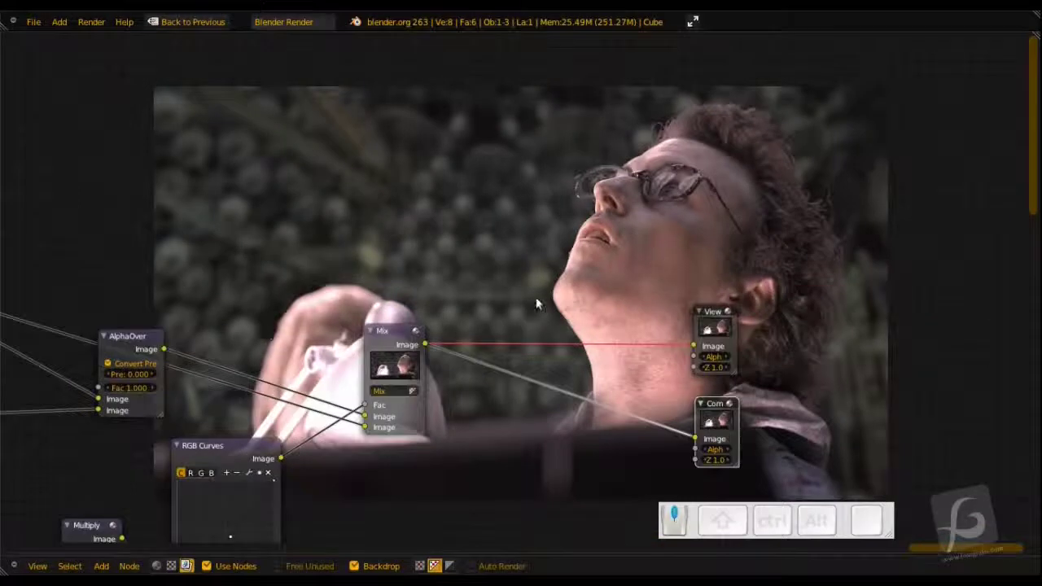
middle_drag(629, 332, 566, 314)
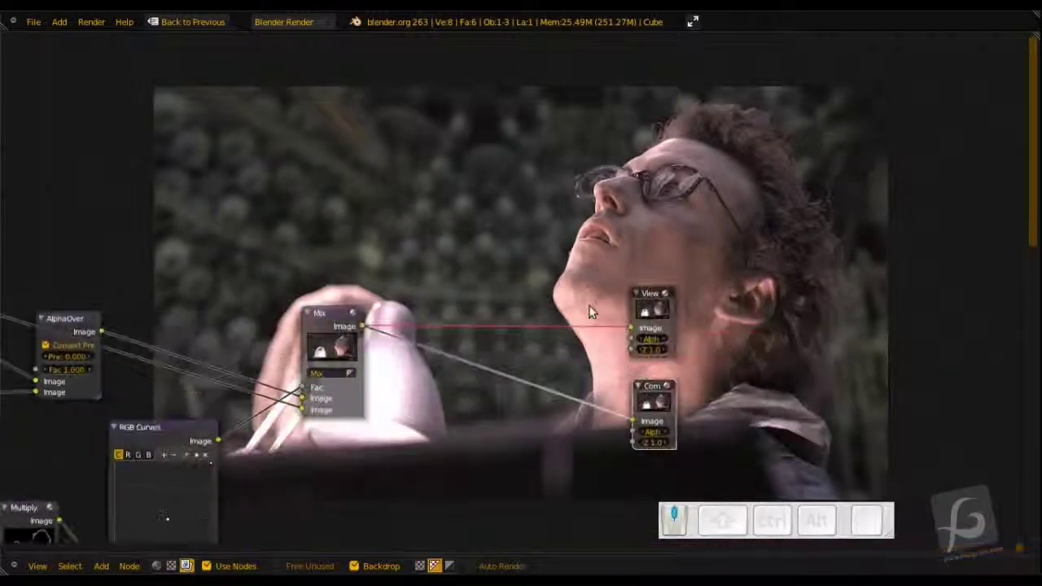
drag(636, 294, 825, 268)
drag(664, 388, 855, 374)
Add a Color Balance node between the Mix node and both output nodes, and preview its result.
key(shift+a)
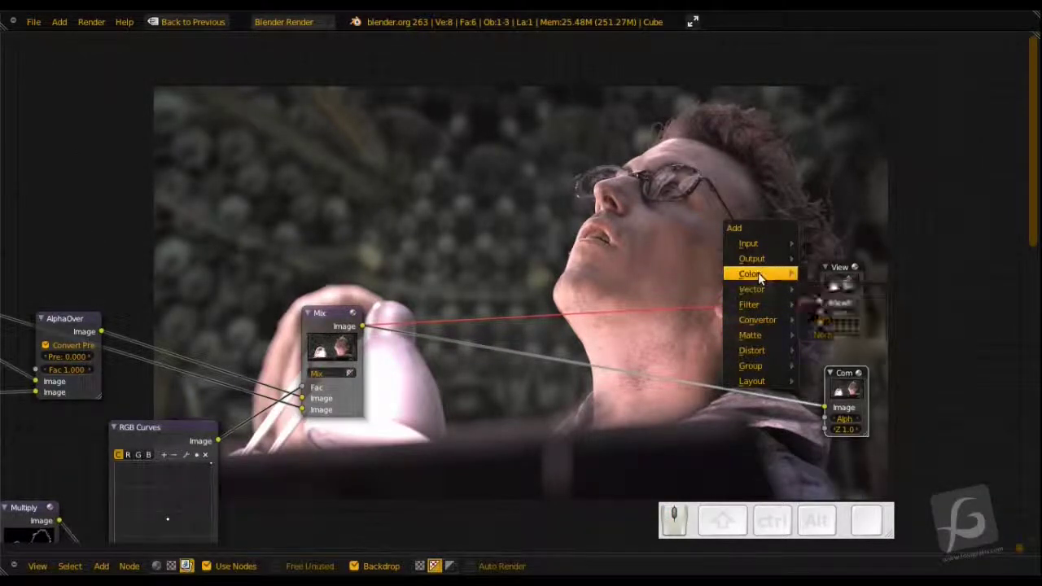
mouse_move(757, 273)
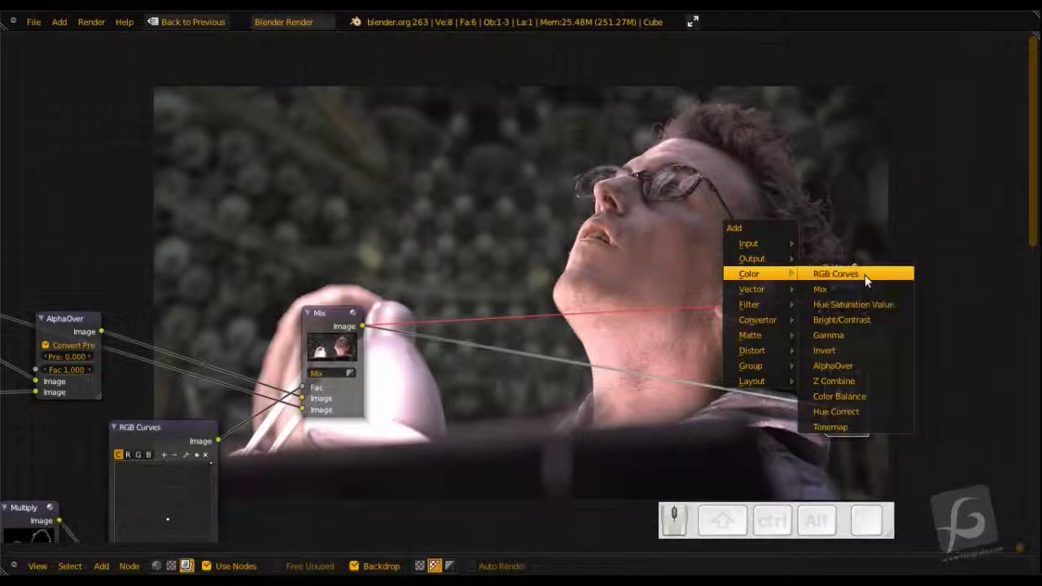
click(859, 397)
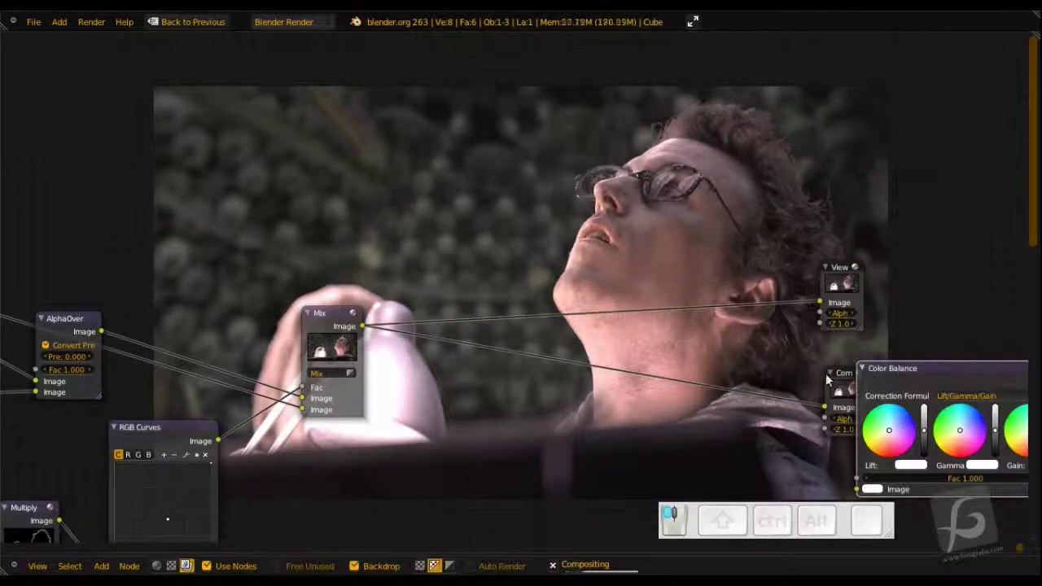
drag(827, 376, 498, 345)
ctrl+shift+click(538, 350)
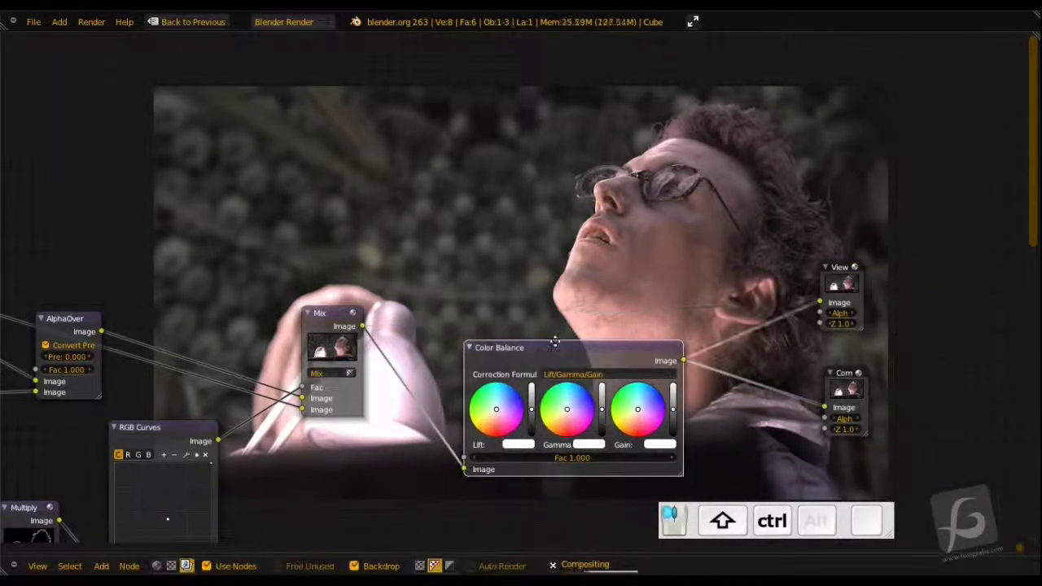
Tint the Color Balance node's Lift slightly towards blue.
middle_drag(555, 342, 415, 171)
scroll(396, 301, up, 1)
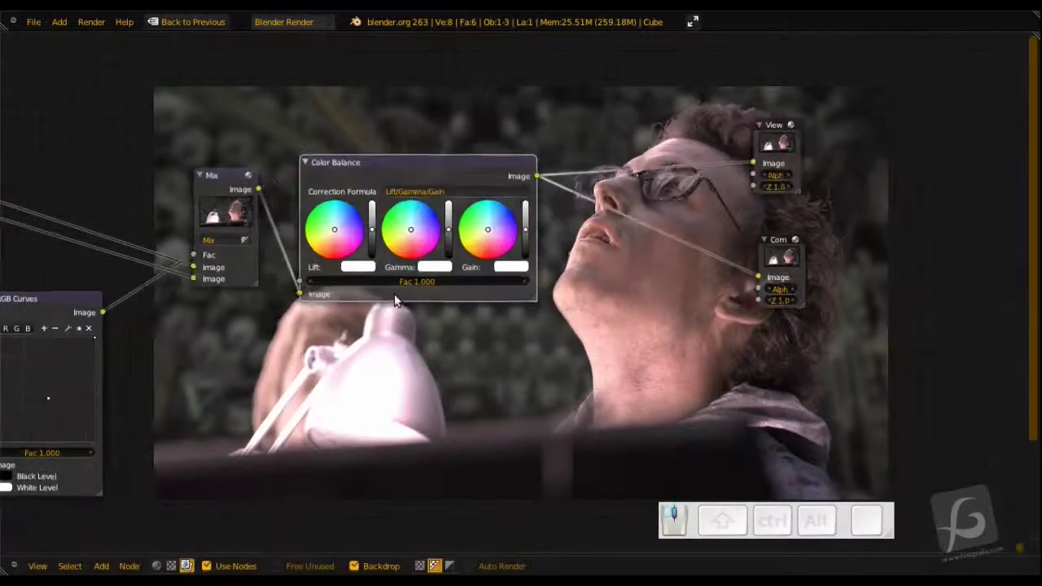
scroll(396, 301, up, 2)
middle_drag(437, 414, 363, 514)
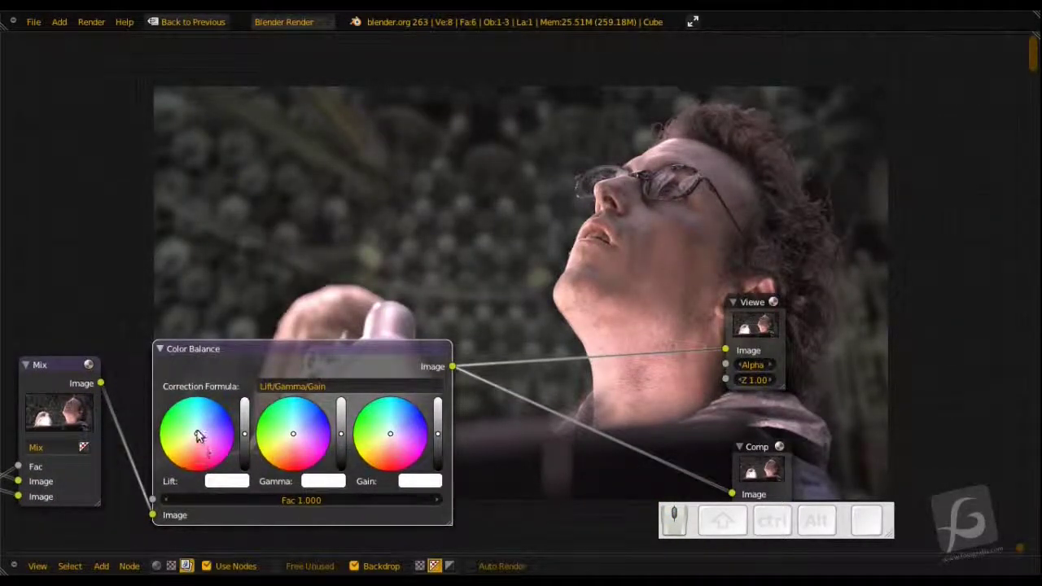
drag(198, 435, 205, 431)
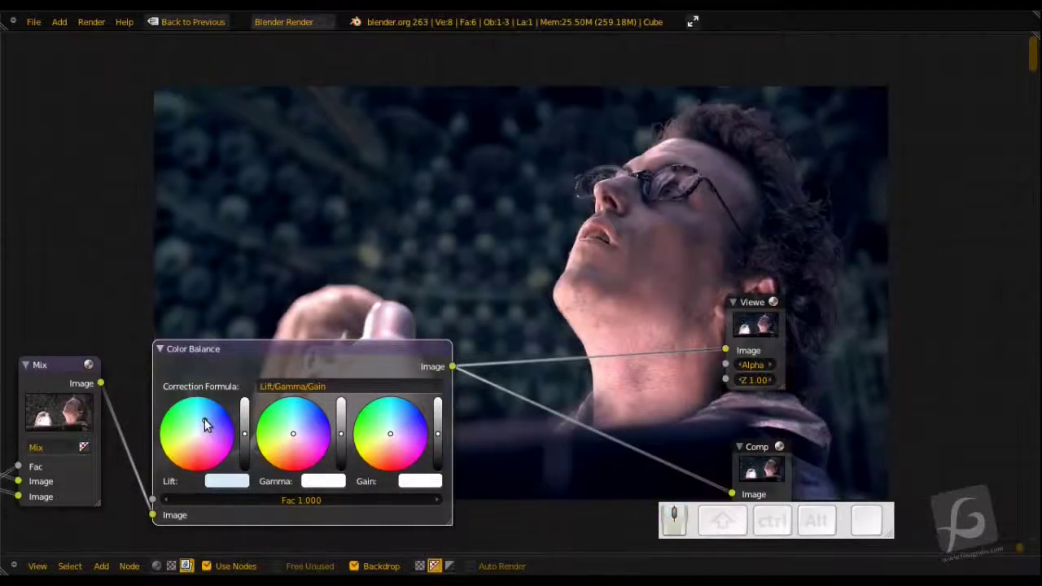
middle_drag(683, 290, 710, 286)
Shift the Color Balance node's Gain slightly towards a warm orange-red.
middle_drag(394, 434, 492, 314)
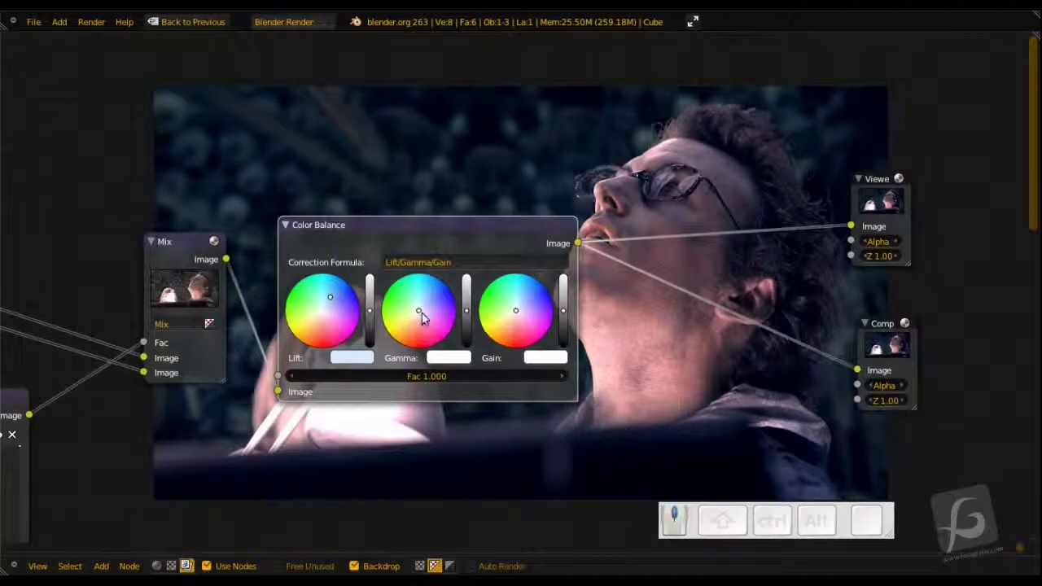
drag(531, 322, 516, 319)
click(514, 325)
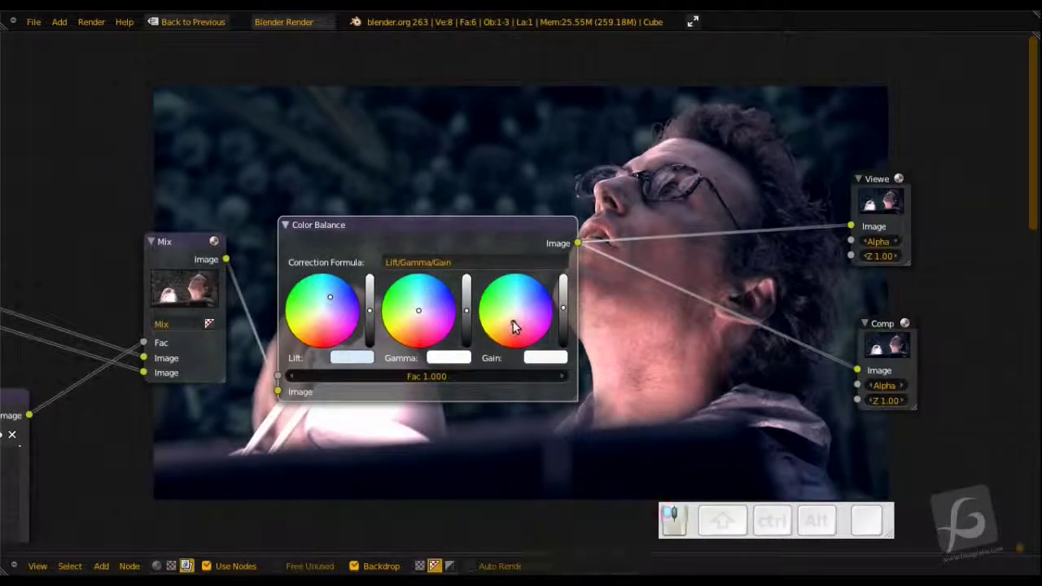
middle_drag(580, 334, 526, 378)
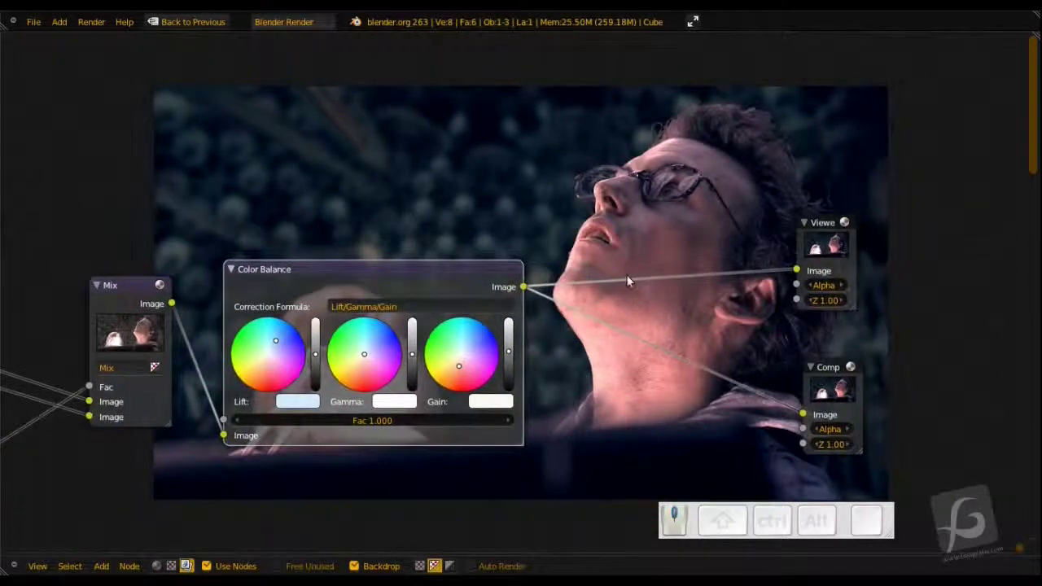
Tint the Color Balance node's Gamma slightly towards light blue and fine-tune its brightness just above neutral.
middle_drag(646, 301, 750, 350)
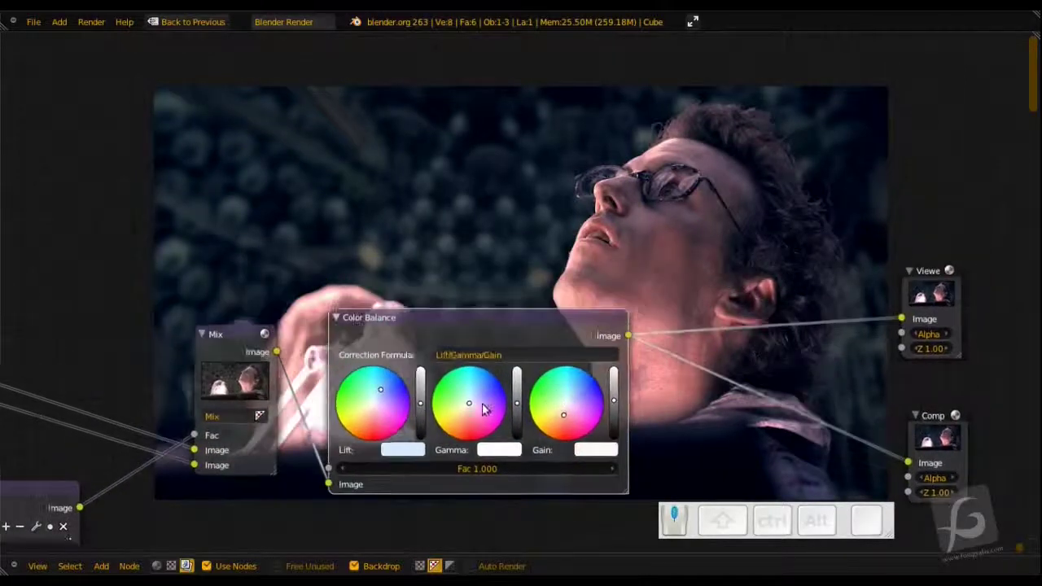
mouse_move(486, 408)
mouse_down()
mouse_move(461, 411)
mouse_move(483, 407)
mouse_up()
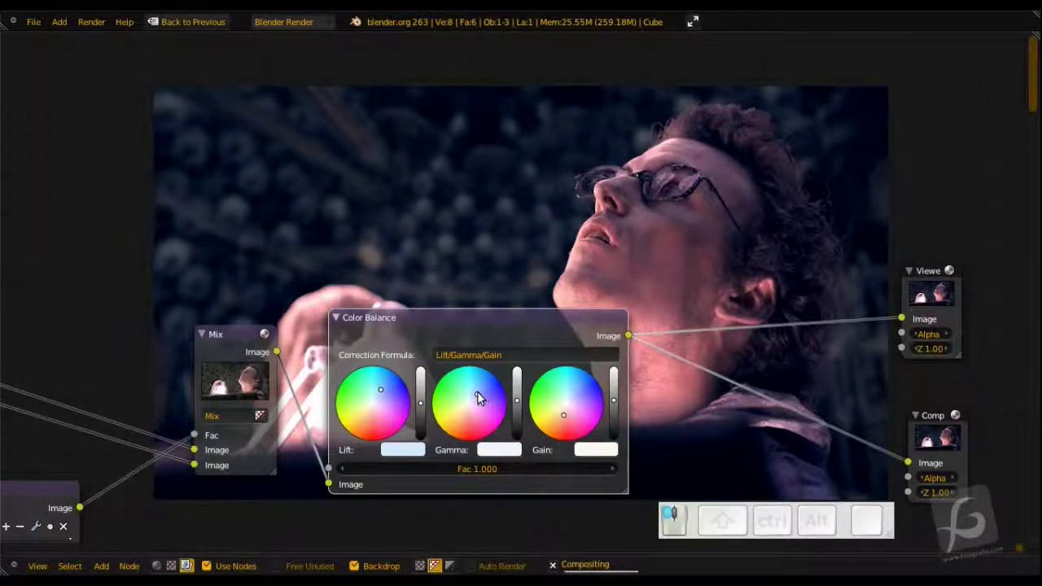
drag(479, 397, 476, 399)
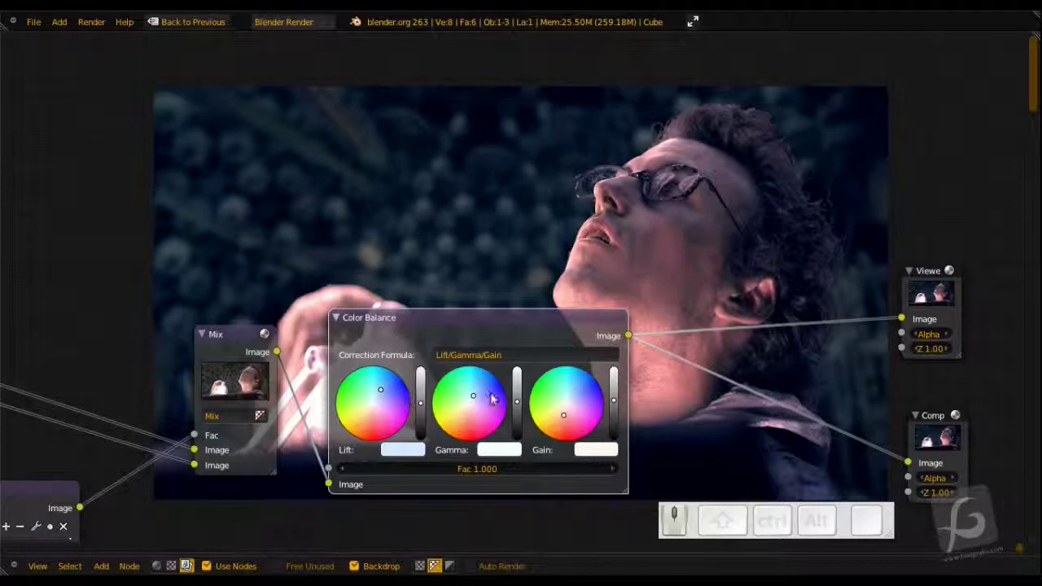
click(517, 394)
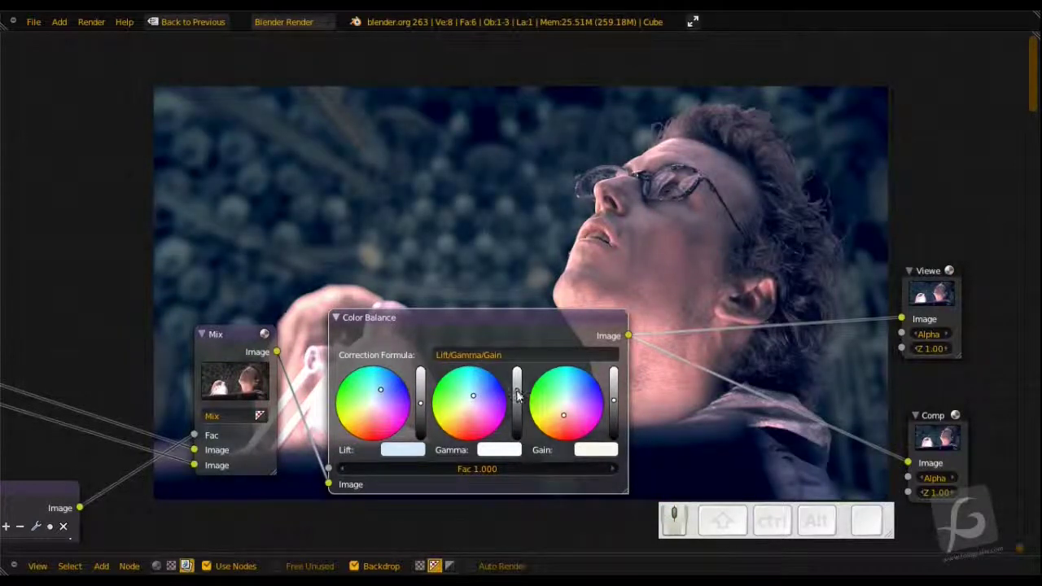
drag(516, 394, 517, 402)
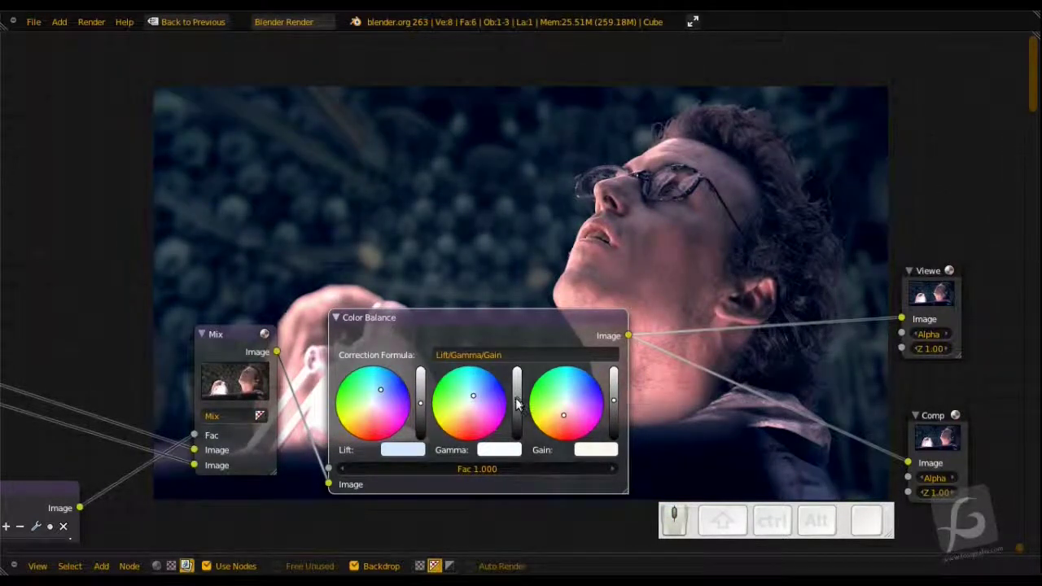
Add an RGB Curves node between the Color Balance node and both output nodes, moving the outputs aside, and preview its result.
scroll(516, 402, down, 4)
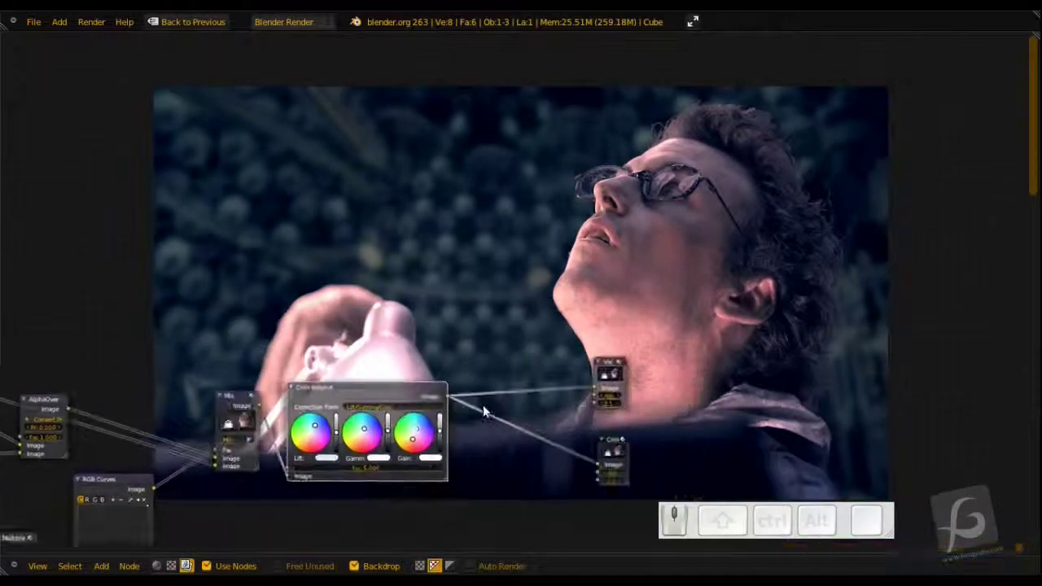
scroll(482, 405, up, 3)
middle_drag(587, 343, 502, 302)
key(shift+a)
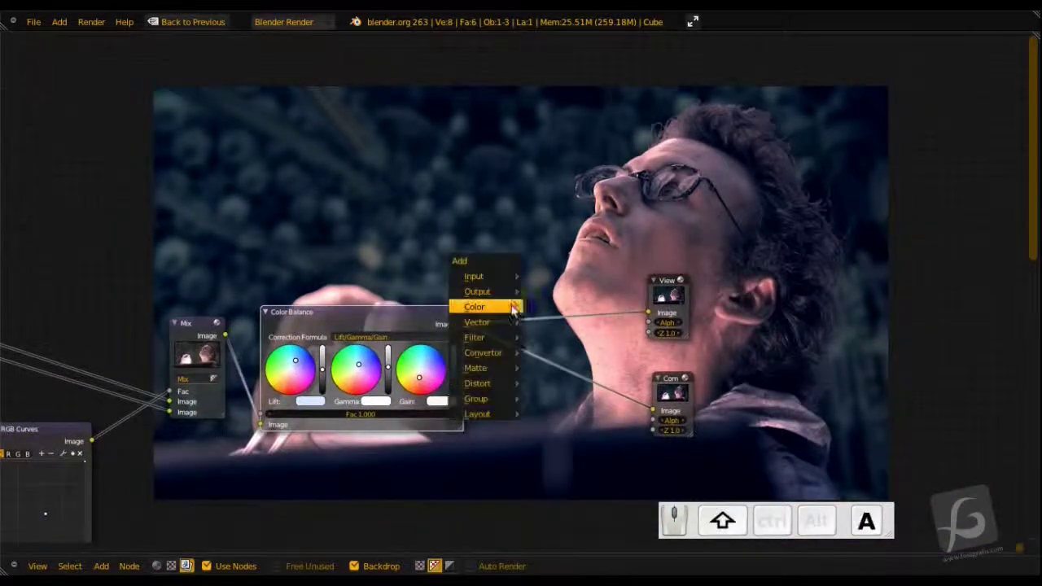
mouse_move(515, 308)
click(548, 312)
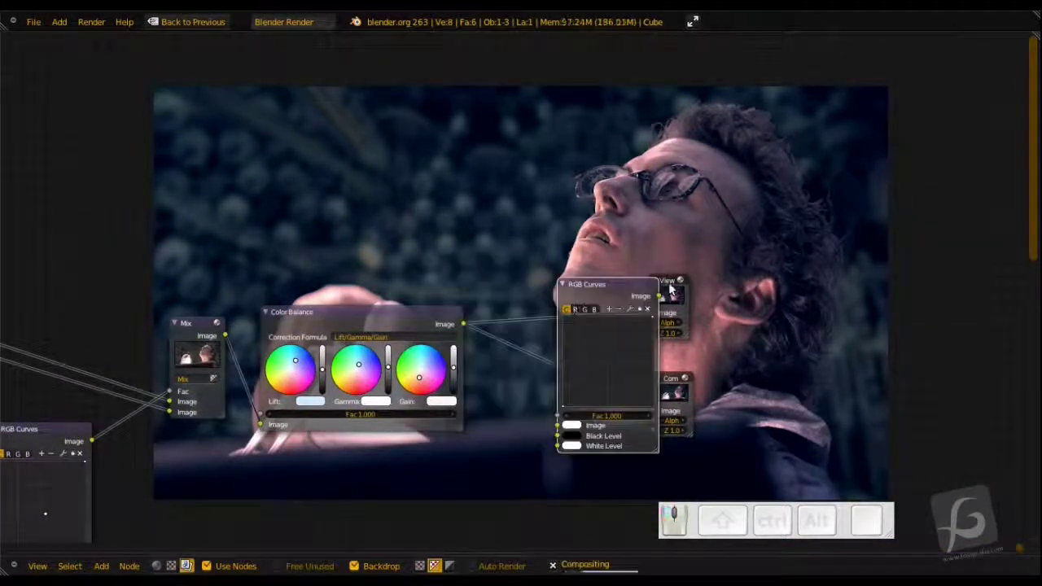
drag(669, 286, 810, 278)
drag(680, 391, 834, 366)
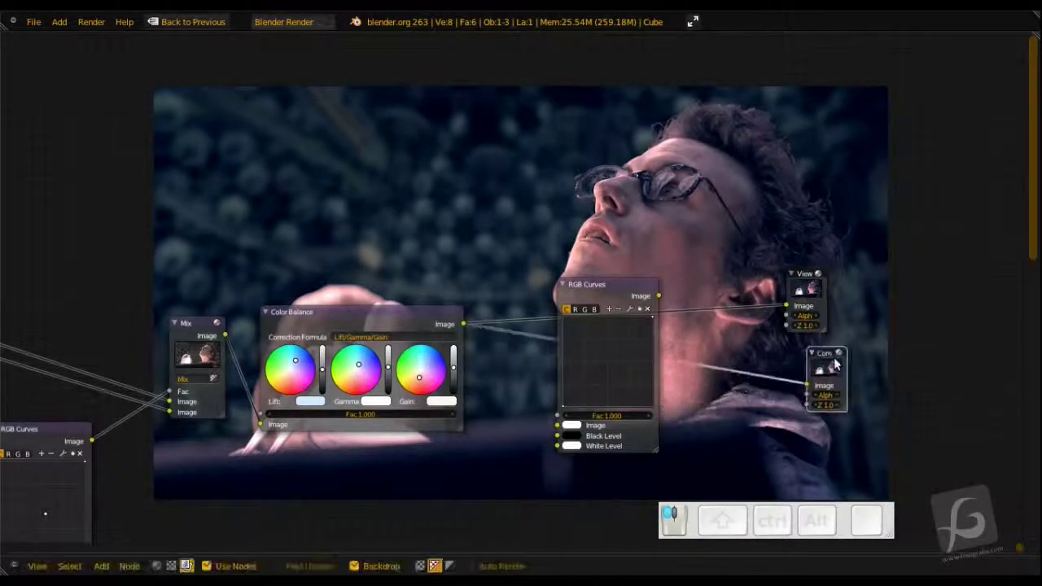
drag(601, 303, 582, 345)
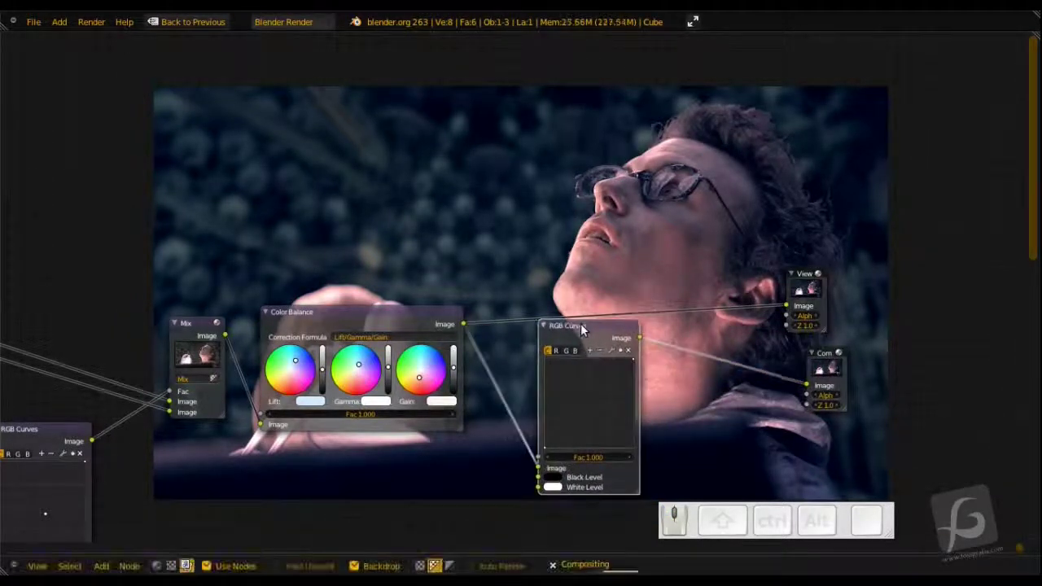
ctrl+shift+click(580, 325)
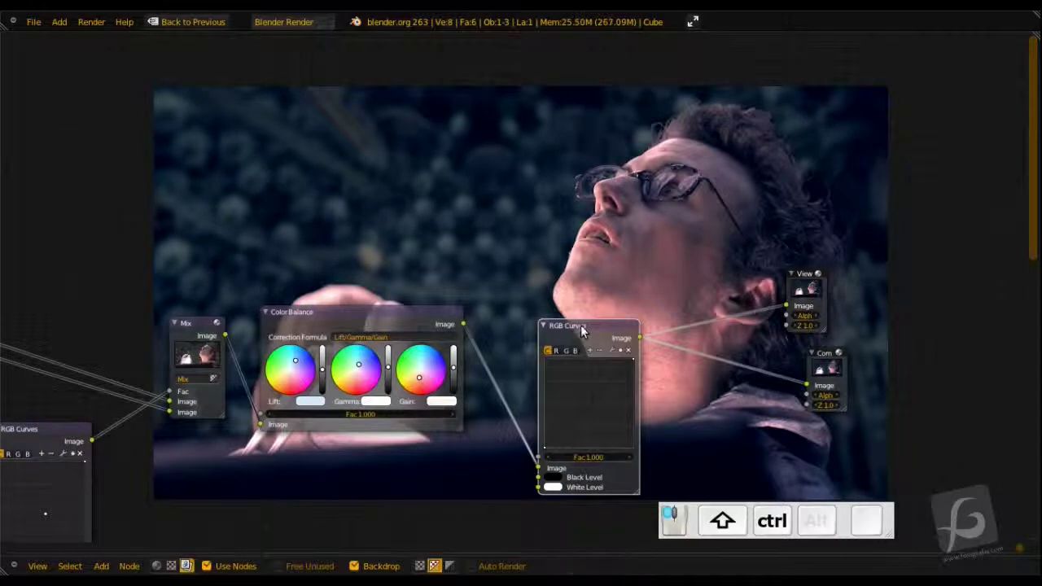
Reposition the new RGB Curves node higher up and raise the midpoint of its combined curve slightly.
drag(581, 330, 575, 276)
drag(589, 345, 581, 341)
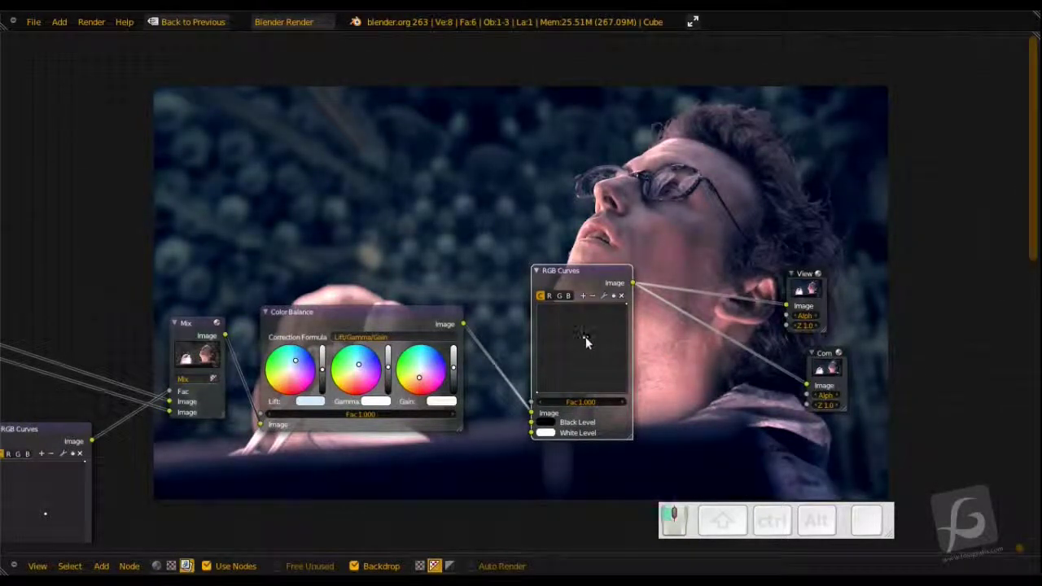
scroll(614, 265, down, 4)
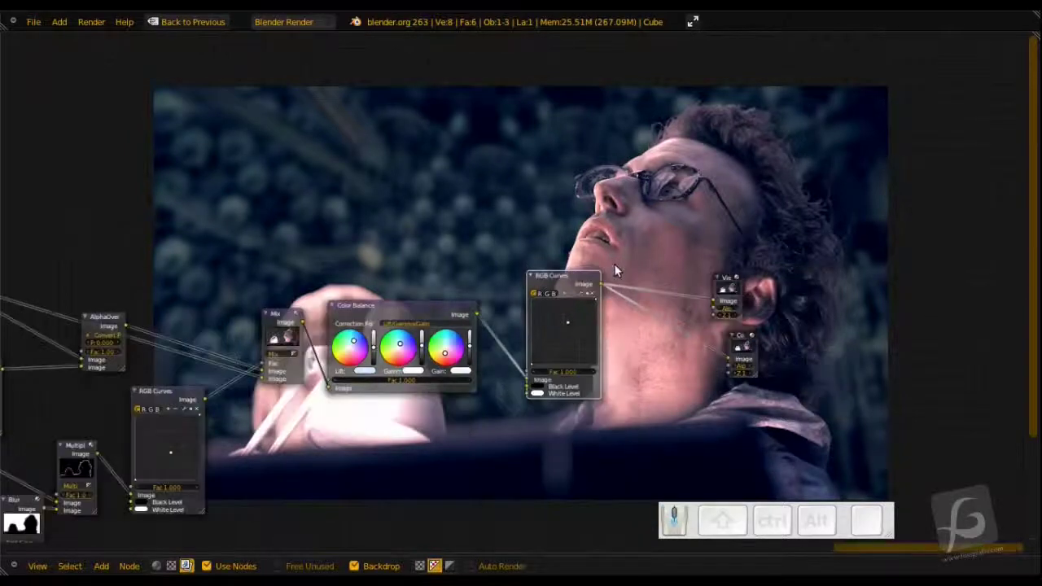
middle_drag(614, 265, 870, 192)
middle_drag(591, 288, 627, 258)
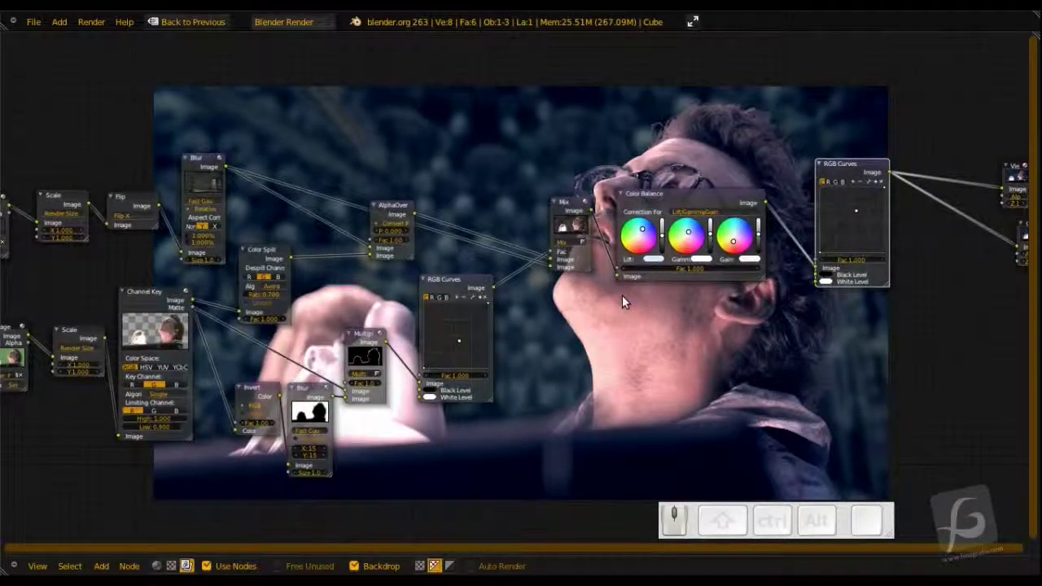
middle_drag(622, 301, 422, 381)
middle_drag(499, 237, 842, 176)
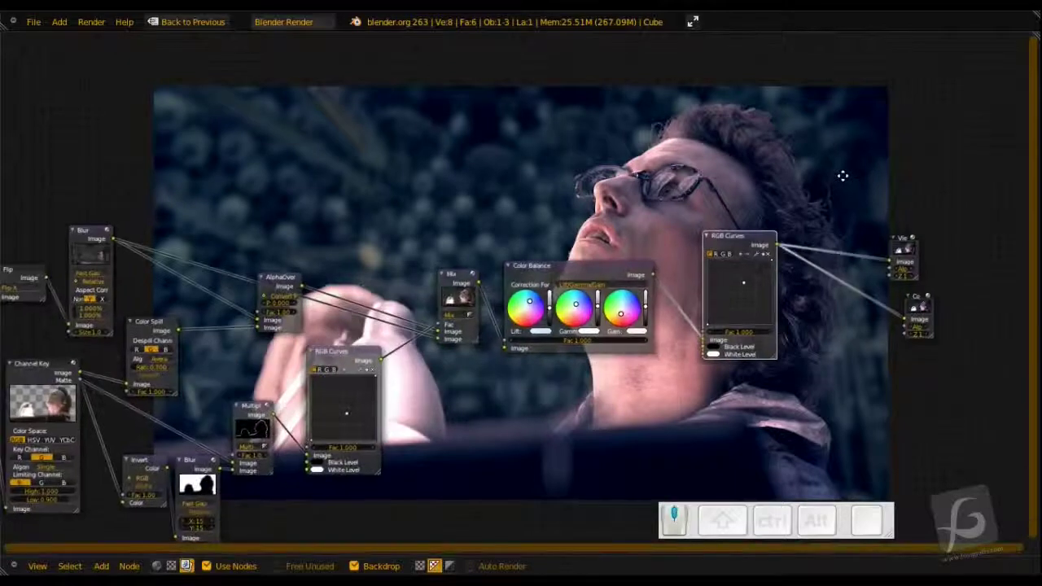
Add a Lens Distortion node above the Color Balance node and feed it with the Mix node's image output.
middle_drag(709, 241, 516, 205)
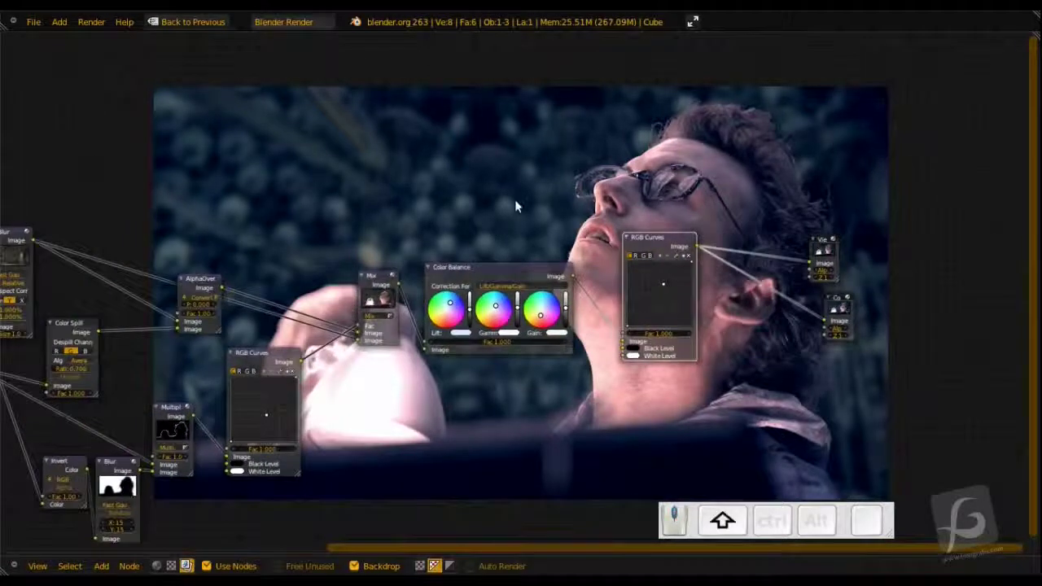
key(shift+a)
mouse_move(515, 199)
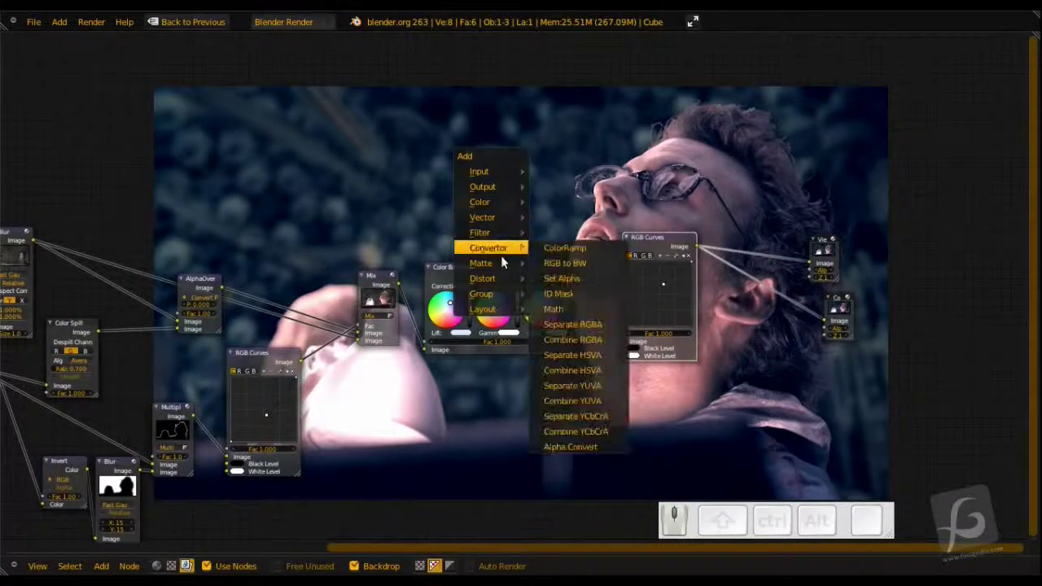
mouse_move(488, 279)
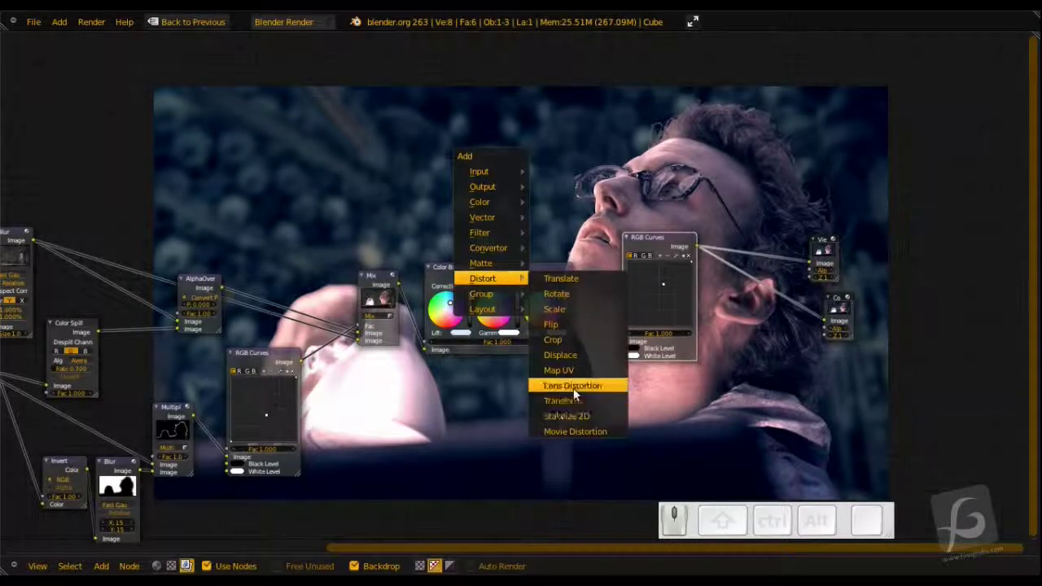
click(573, 387)
click(440, 122)
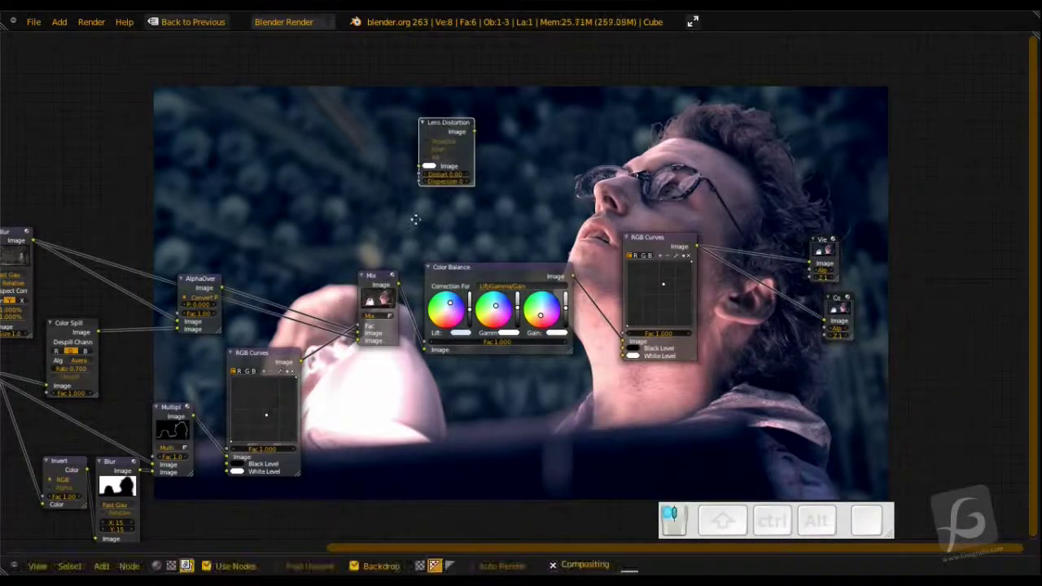
middle_drag(416, 218, 525, 221)
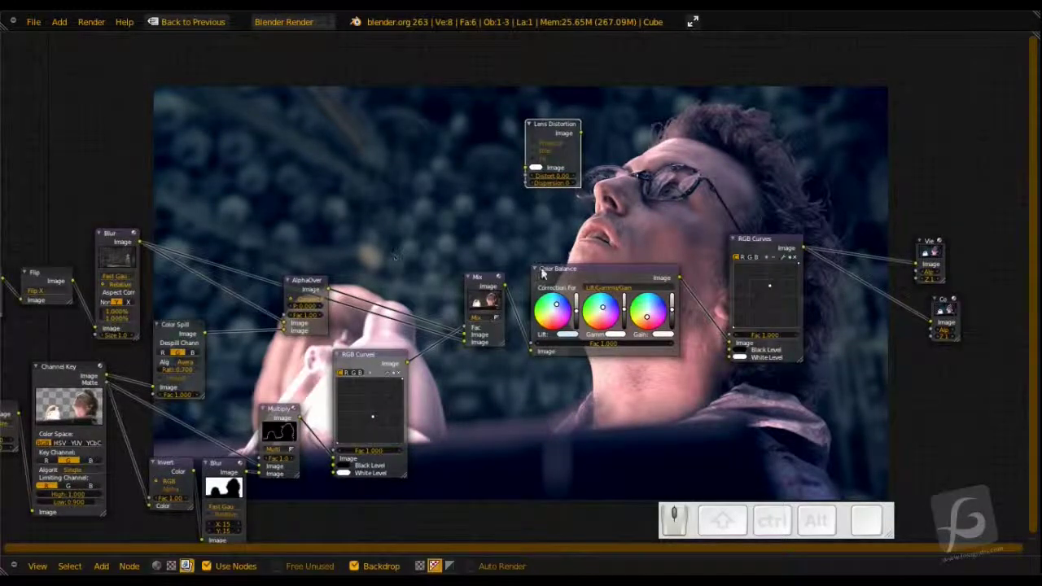
middle_drag(543, 274, 458, 269)
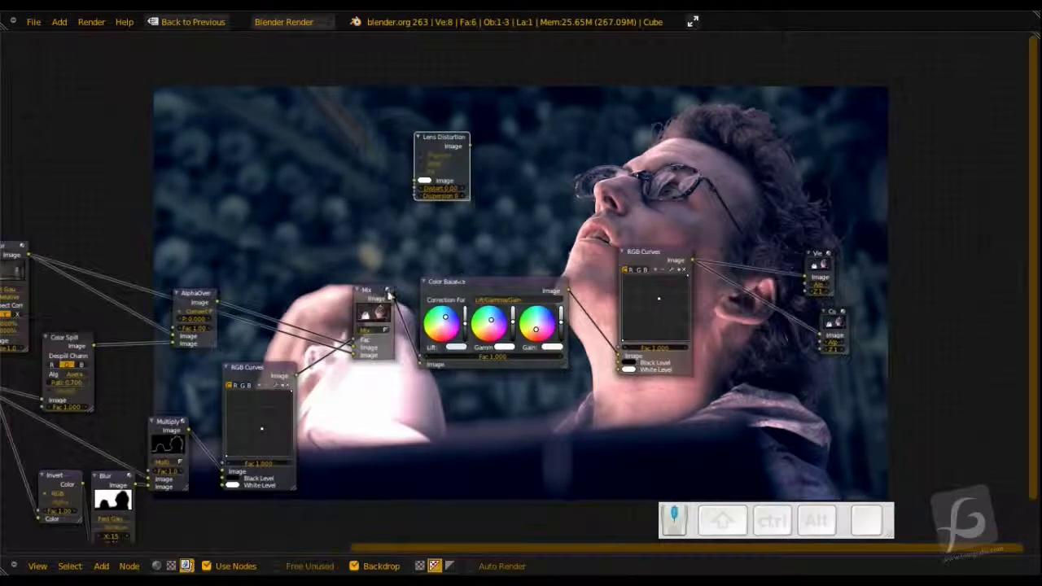
drag(389, 294, 414, 180)
scroll(425, 195, up, 3)
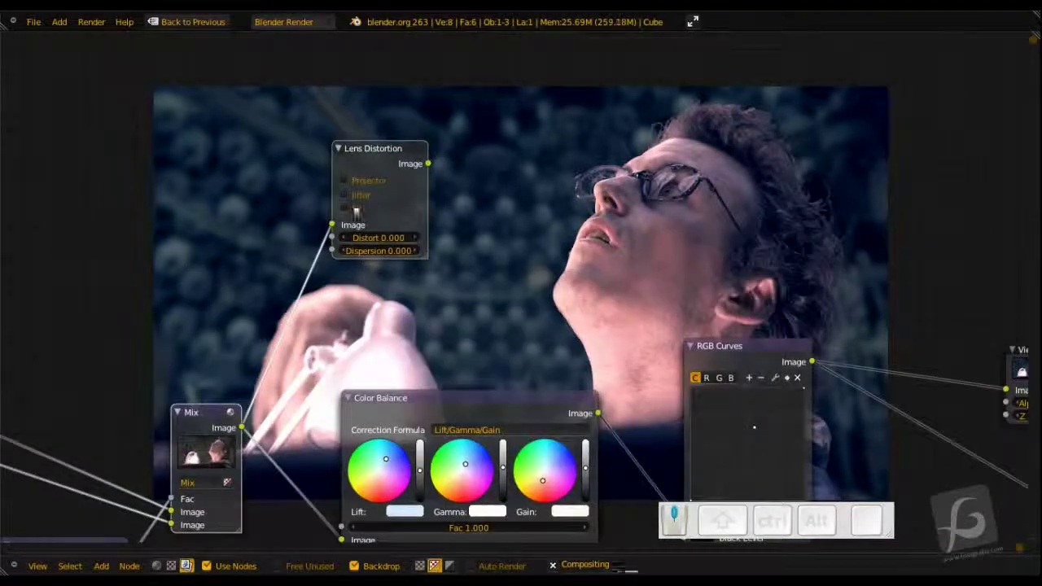
Set the Lens Distortion node's Distort value to 1 and preview its result.
click(372, 236)
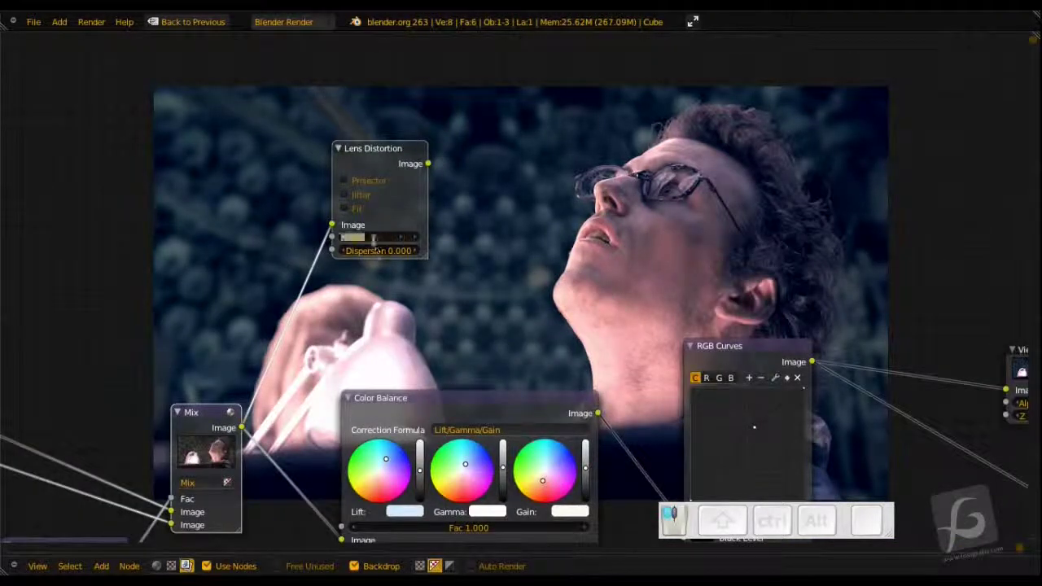
text(1)
key(Return)
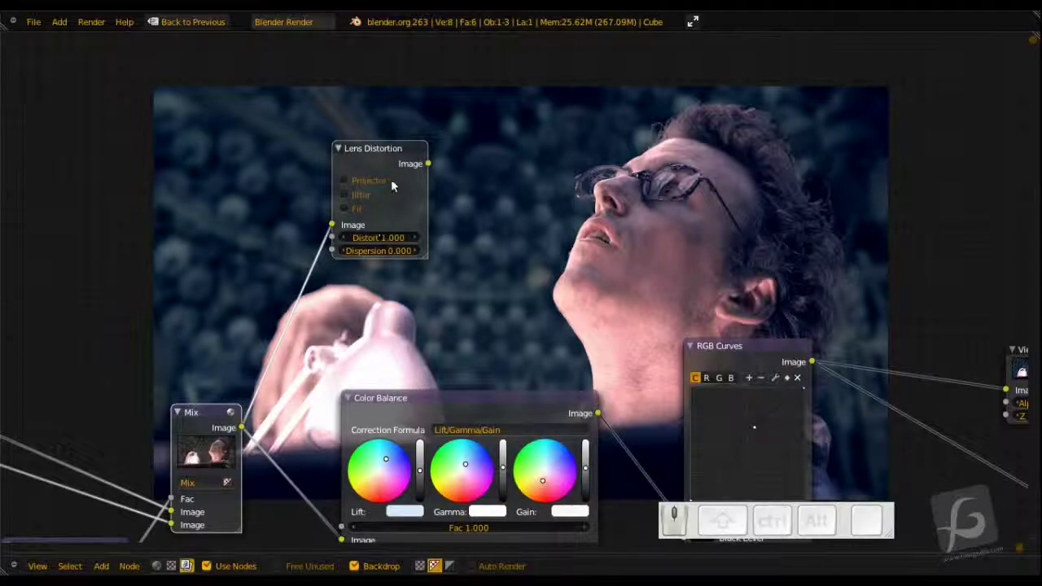
ctrl+shift+click(384, 149)
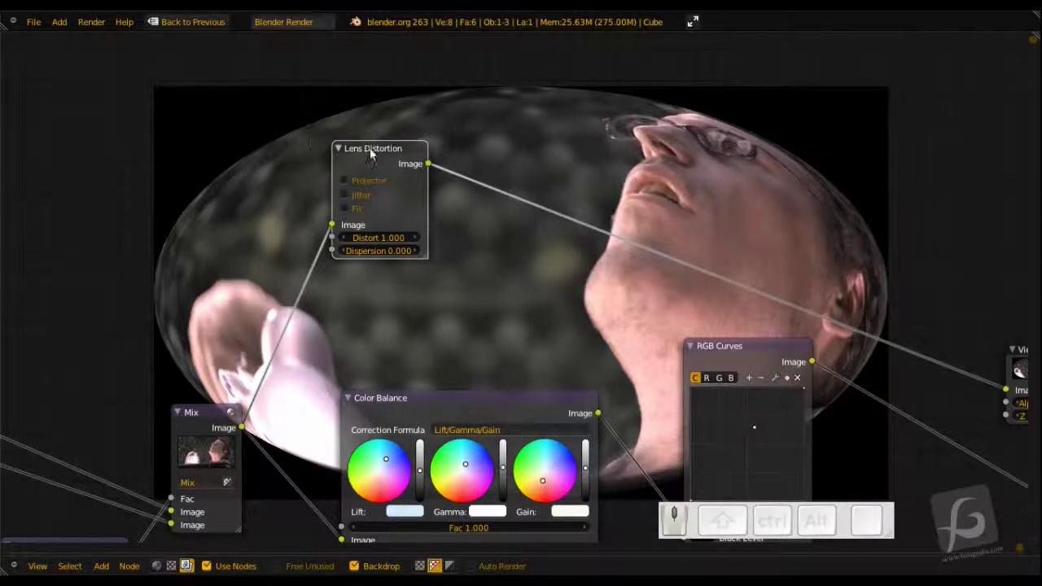
Add a Math node fed by the Lens Distortion image, preview it, and set its operation to Greater Than.
drag(371, 153, 297, 187)
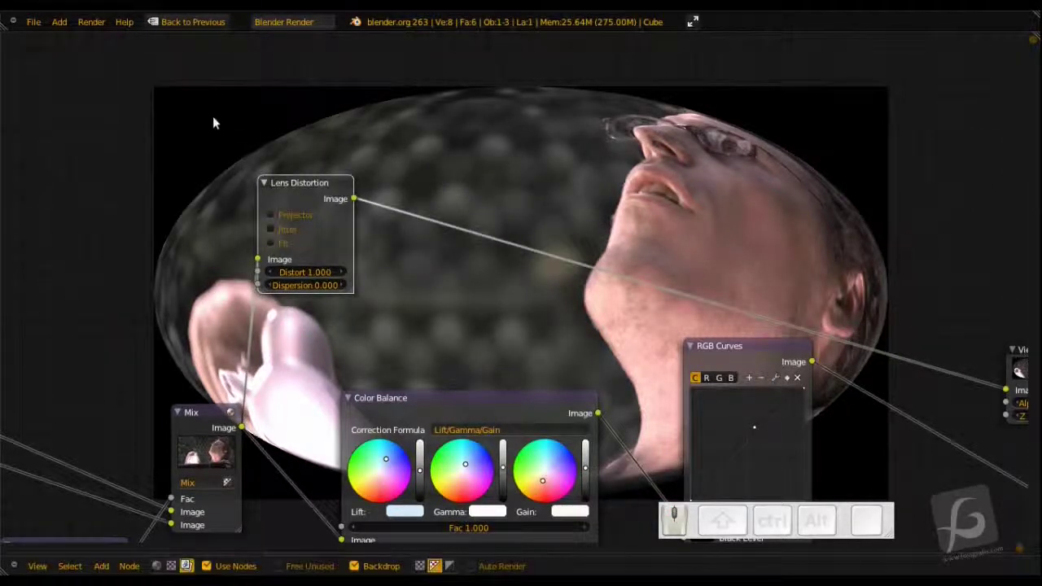
key(shift+a)
mouse_move(450, 189)
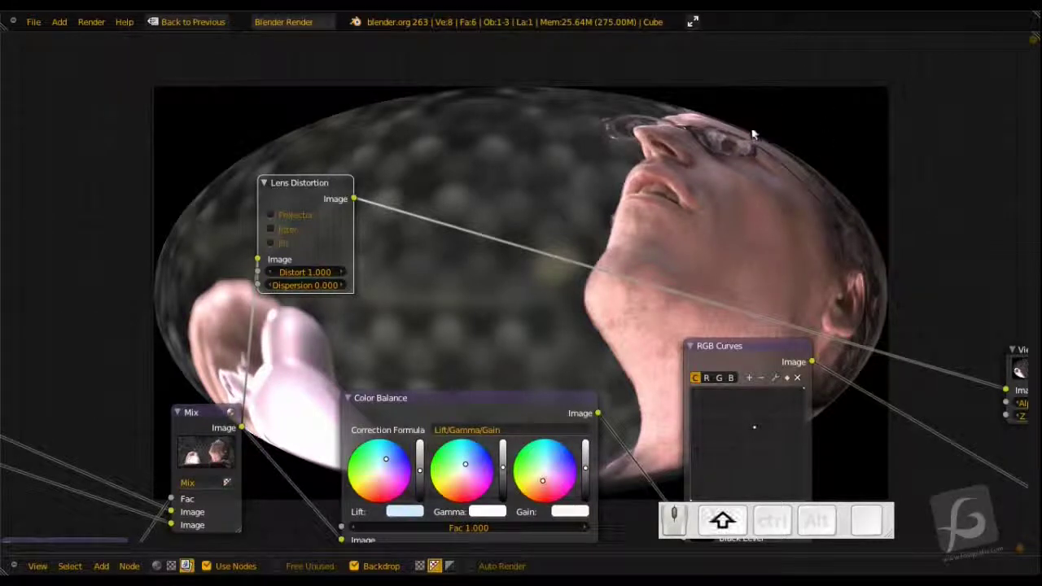
key(shift+a)
mouse_move(735, 127)
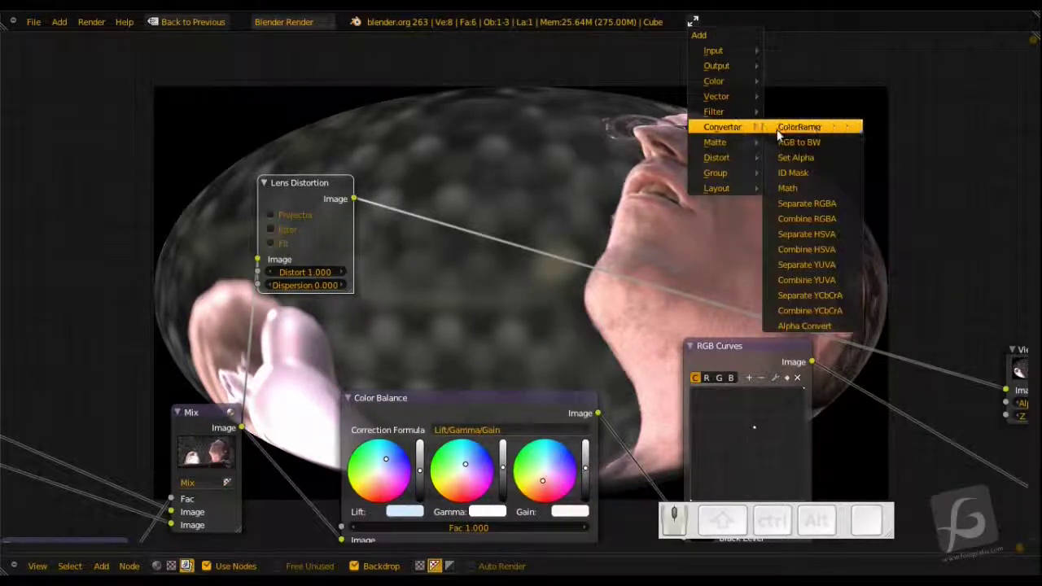
click(800, 188)
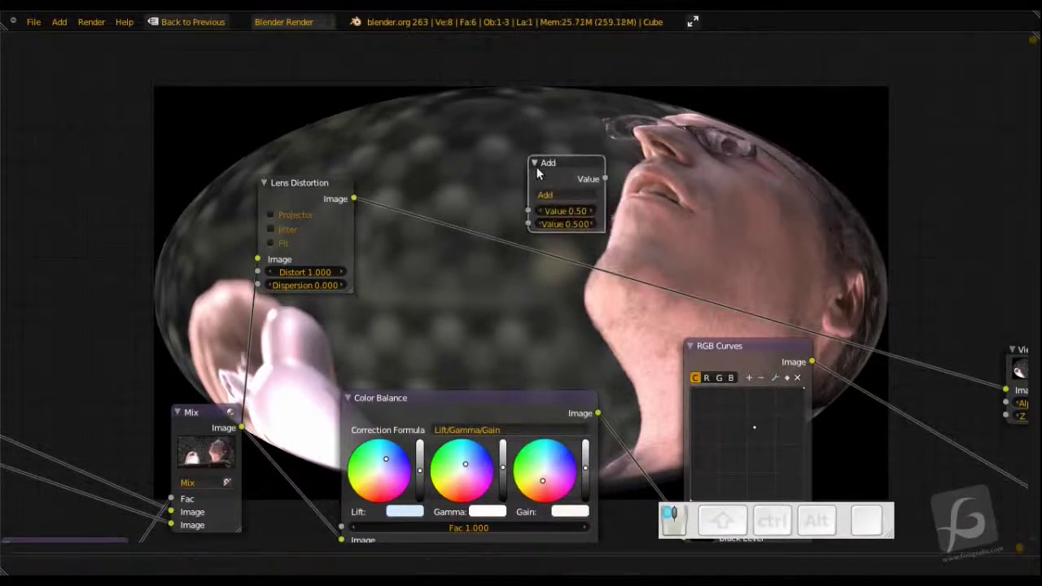
click(488, 177)
drag(470, 182, 400, 174)
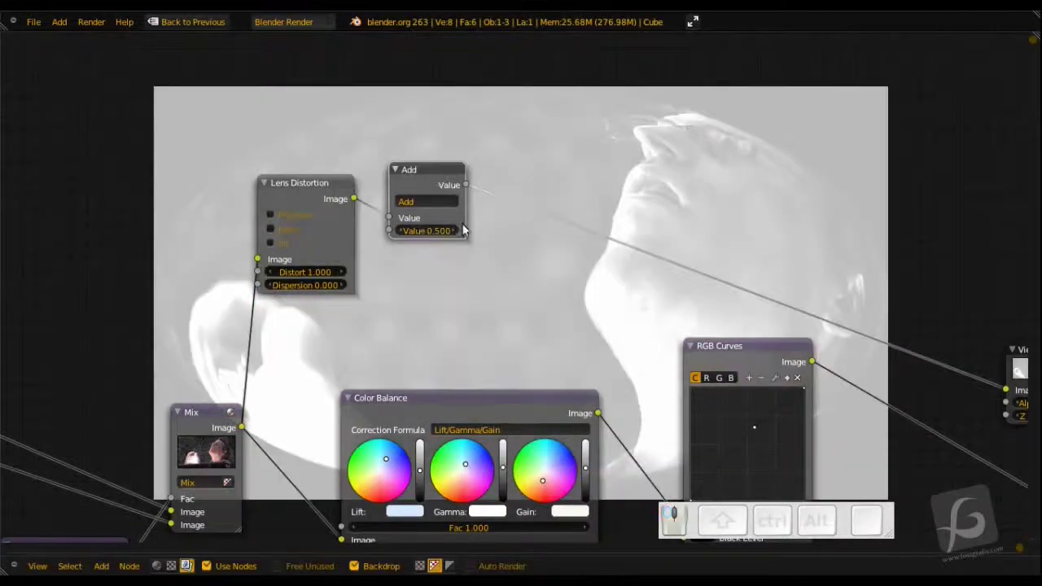
click(415, 201)
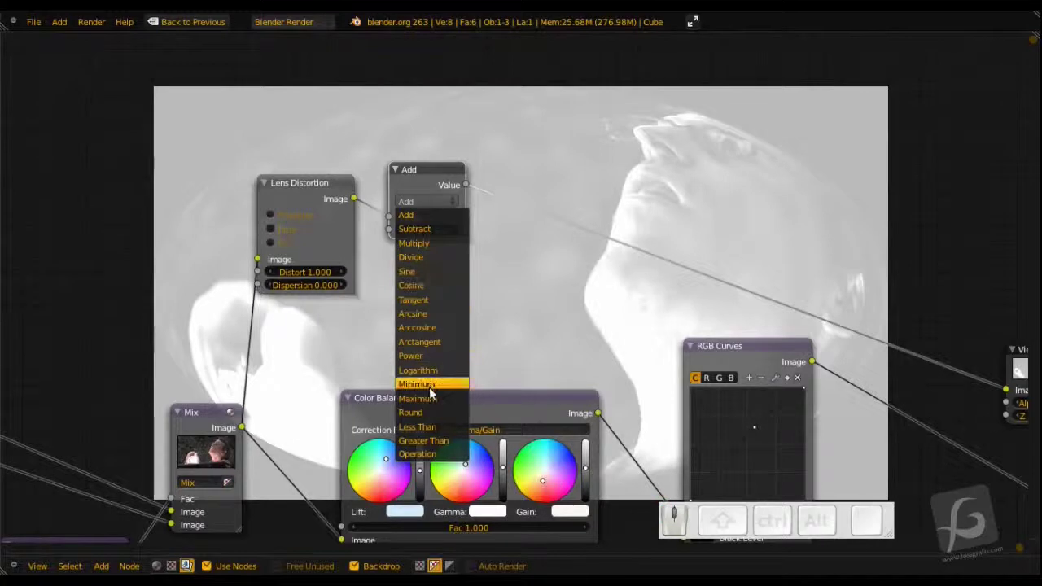
click(426, 440)
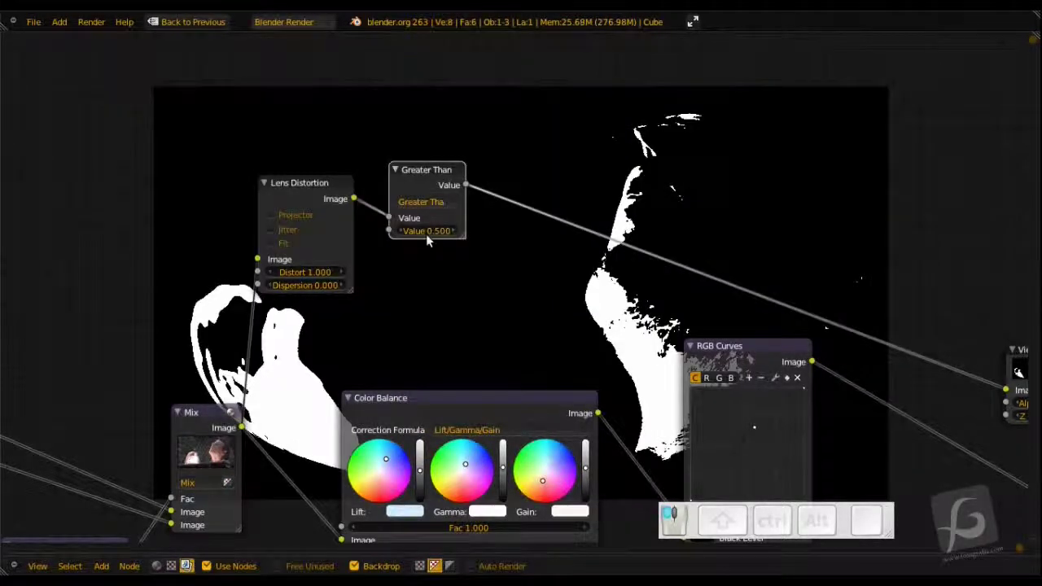
Try a Greater Than threshold of 1, followed by a much higher one.
click(425, 231)
text(1)
key(Return)
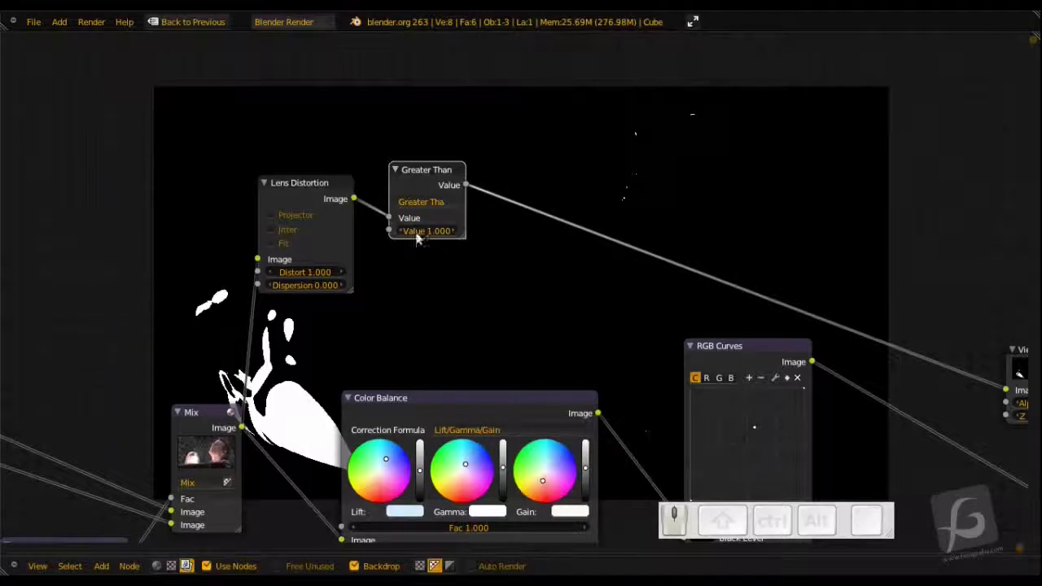
mouse_move(414, 236)
mouse_down()
mouse_move(444, 233)
mouse_move(414, 239)
mouse_up()
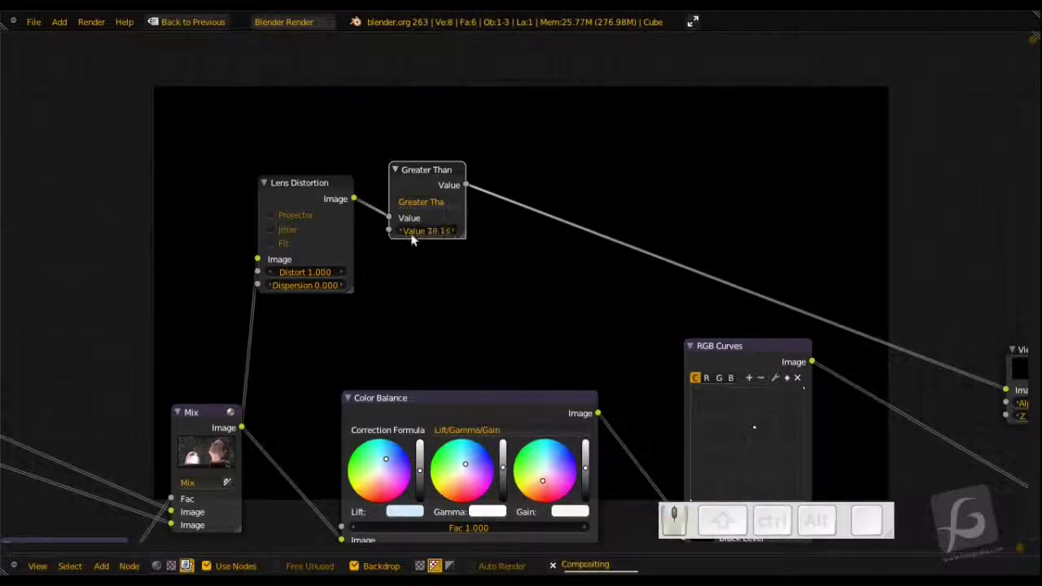
Set the Greater Than node's threshold value to 0.
click(430, 231)
text(0)
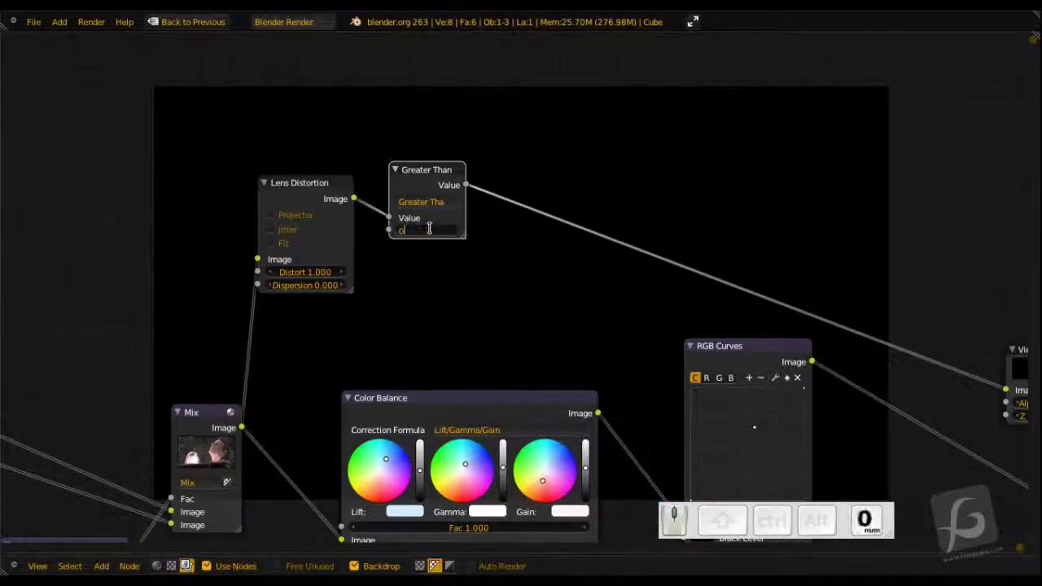
key(Return)
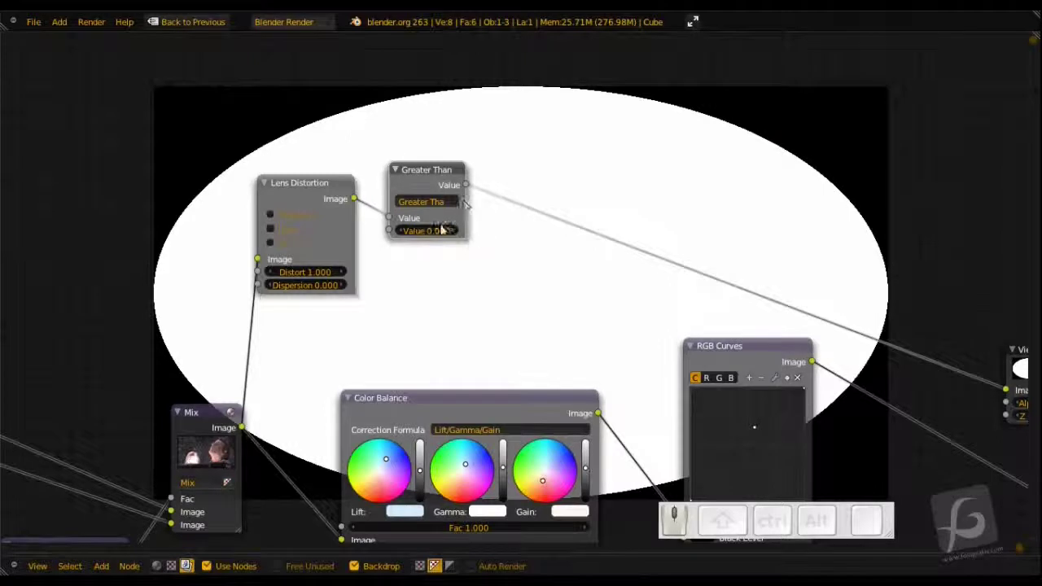
Try a large negative threshold in the Greater Than node and reset it to 0.
drag(408, 241, 419, 234)
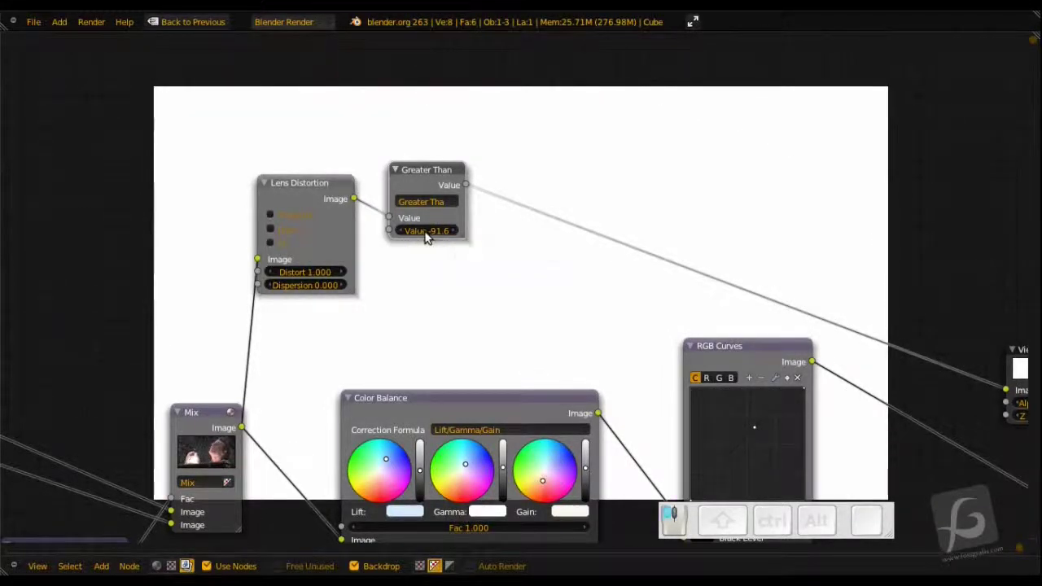
click(424, 231)
text(0)
key(Return)
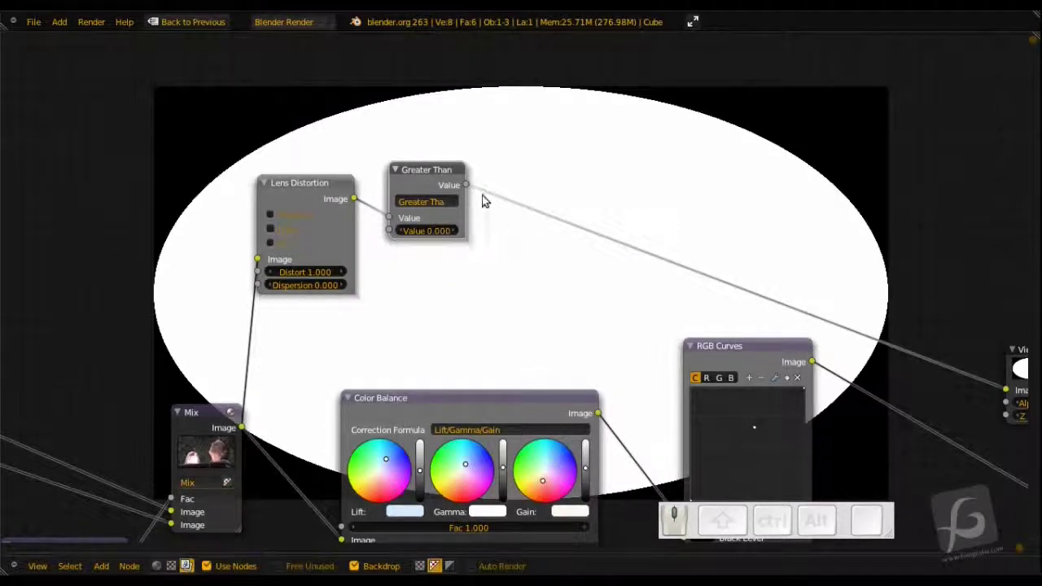
Move the Greater Than node closer beside the Lens Distortion node.
drag(444, 172, 428, 191)
scroll(498, 222, down, 3)
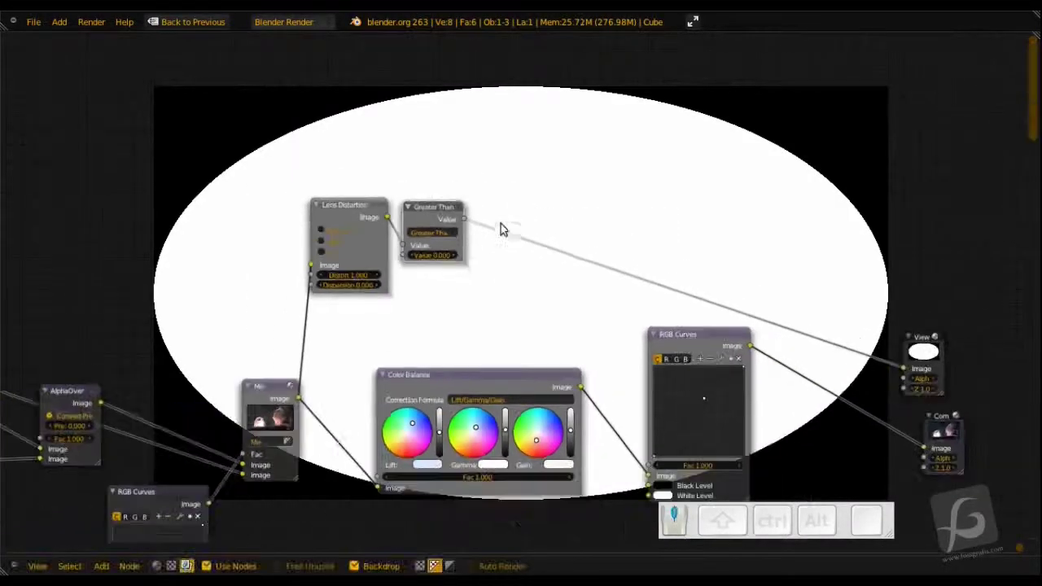
middle_drag(498, 223, 567, 113)
middle_drag(542, 200, 673, 135)
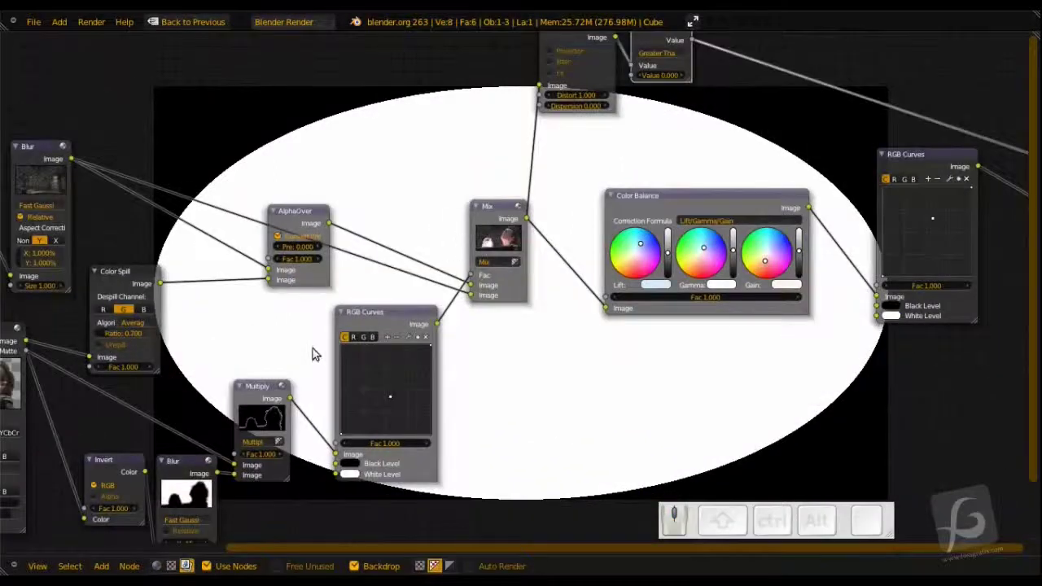
Duplicate the background's Blur node and insert the copy between the Greater Than node and the Viewer.
middle_drag(314, 354, 376, 345)
click(110, 162)
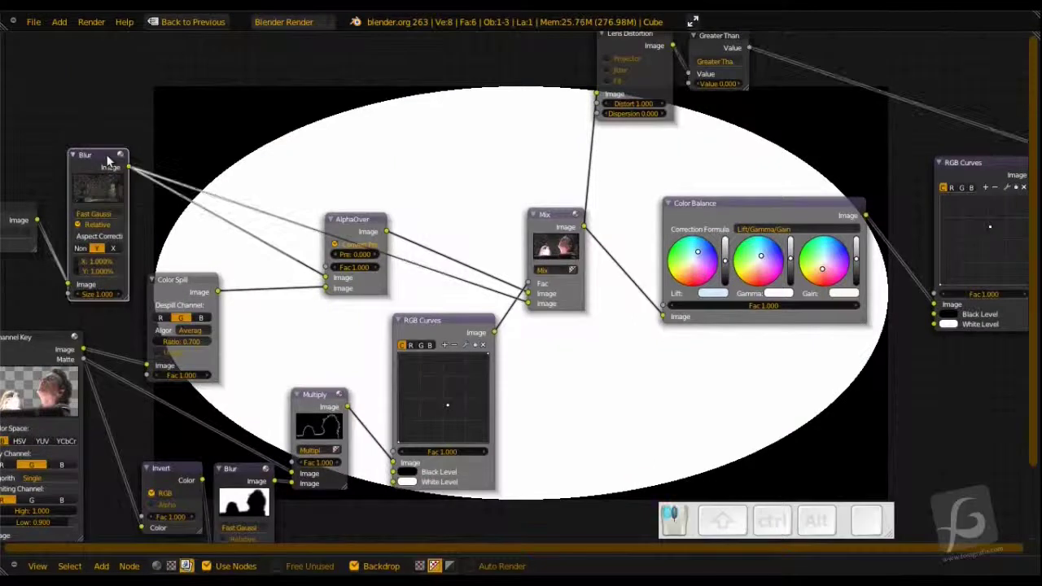
key(shift+d)
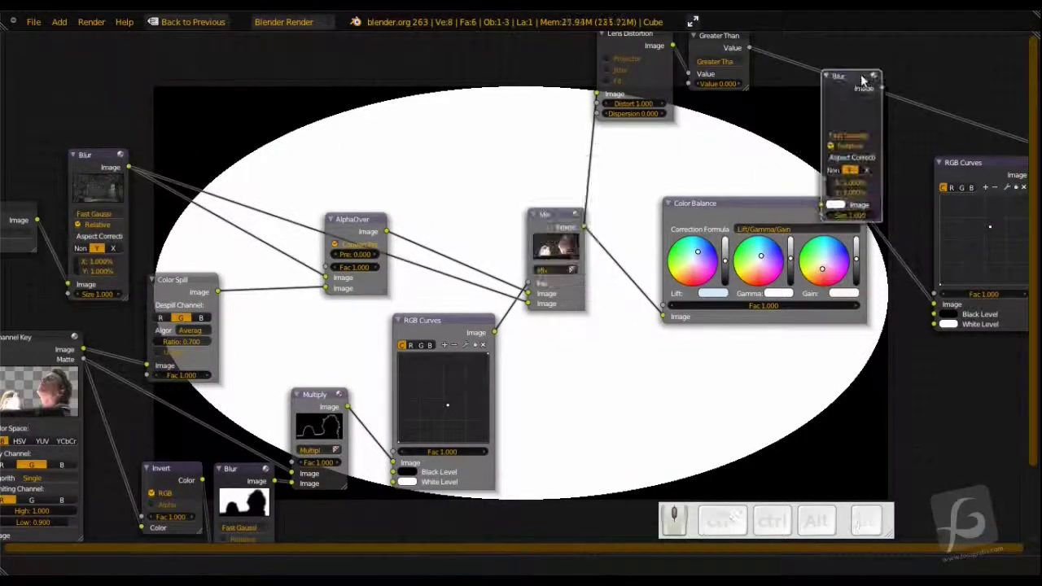
click(866, 81)
middle_drag(865, 82, 640, 120)
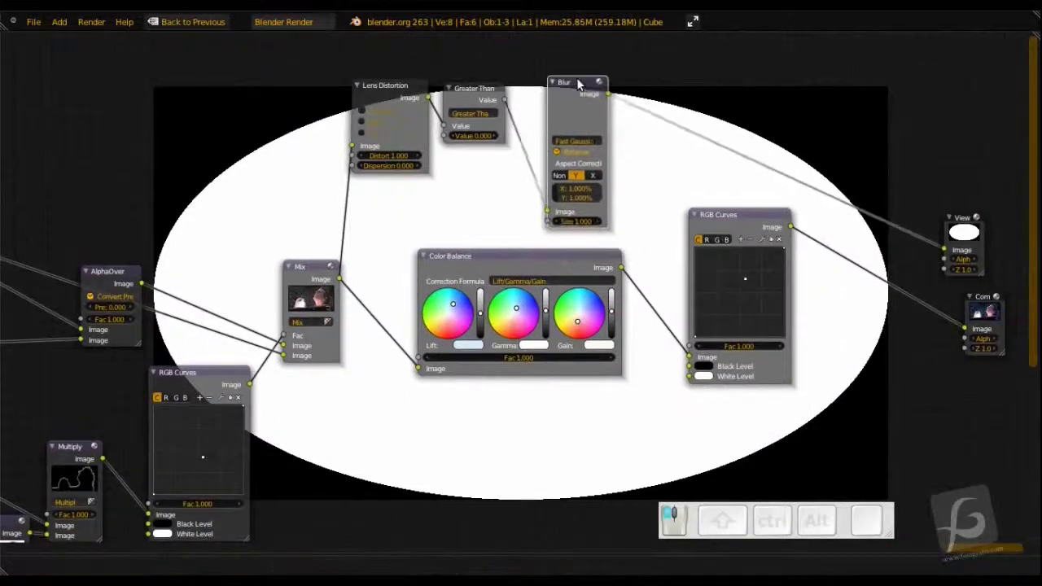
Set the duplicated Blur node's X and Y amounts to 10% to soften the oval mask.
scroll(619, 122, up, 3)
middle_drag(600, 162, 534, 279)
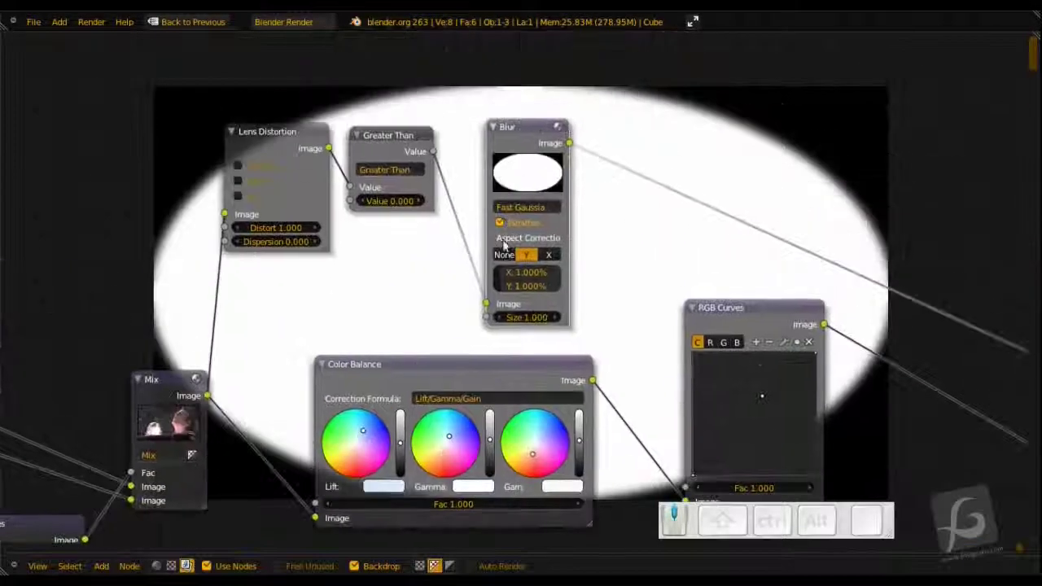
text(0)
key(Return)
click(533, 285)
text(10)
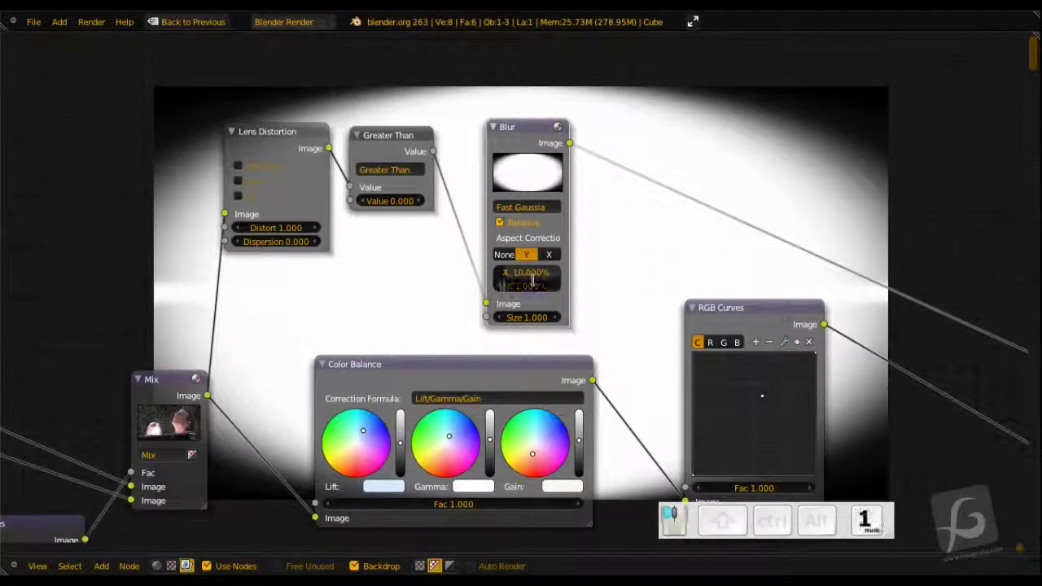
key(Return)
scroll(611, 265, down, 2)
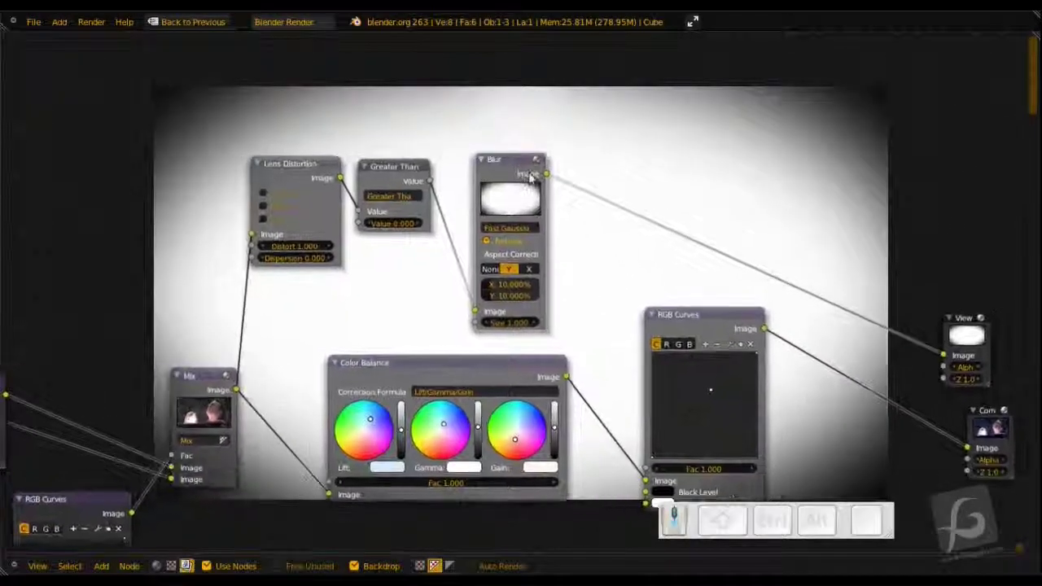
Duplicate the Mix node and insert the copy between the mask's Blur node and the Viewer.
middle_drag(581, 245, 717, 160)
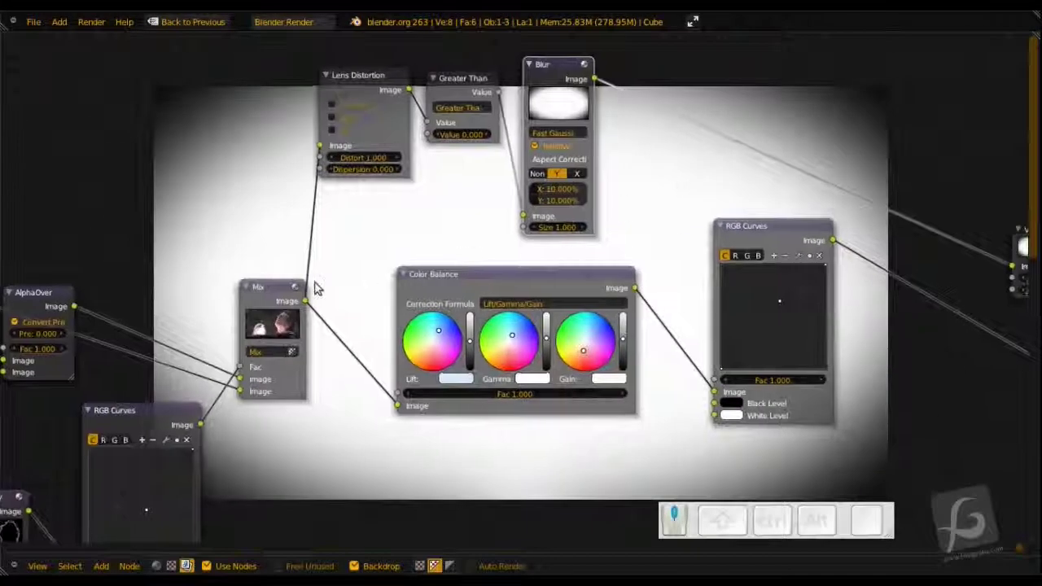
key(shift+d)
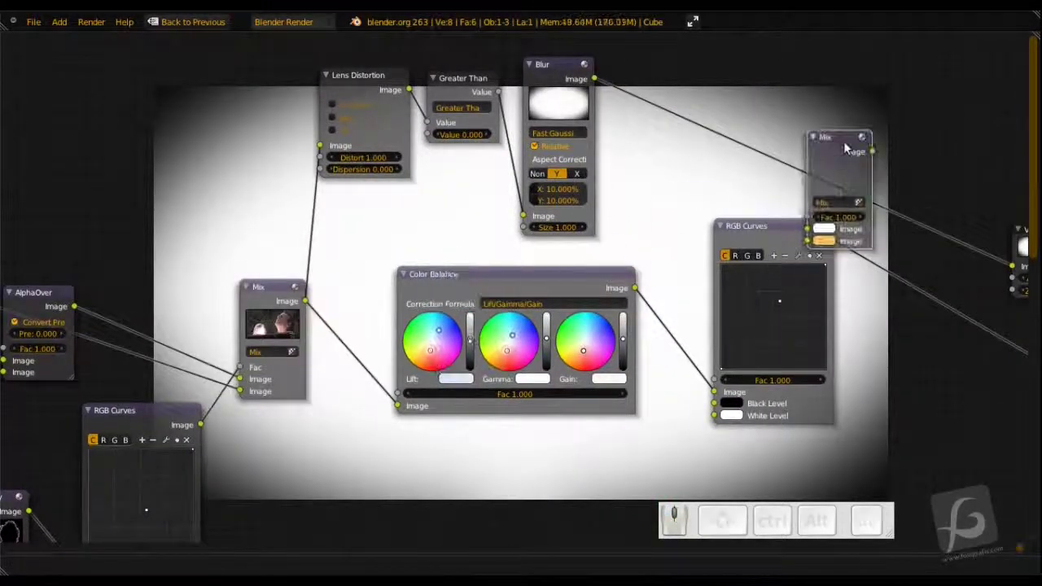
click(905, 109)
middle_drag(905, 109, 624, 187)
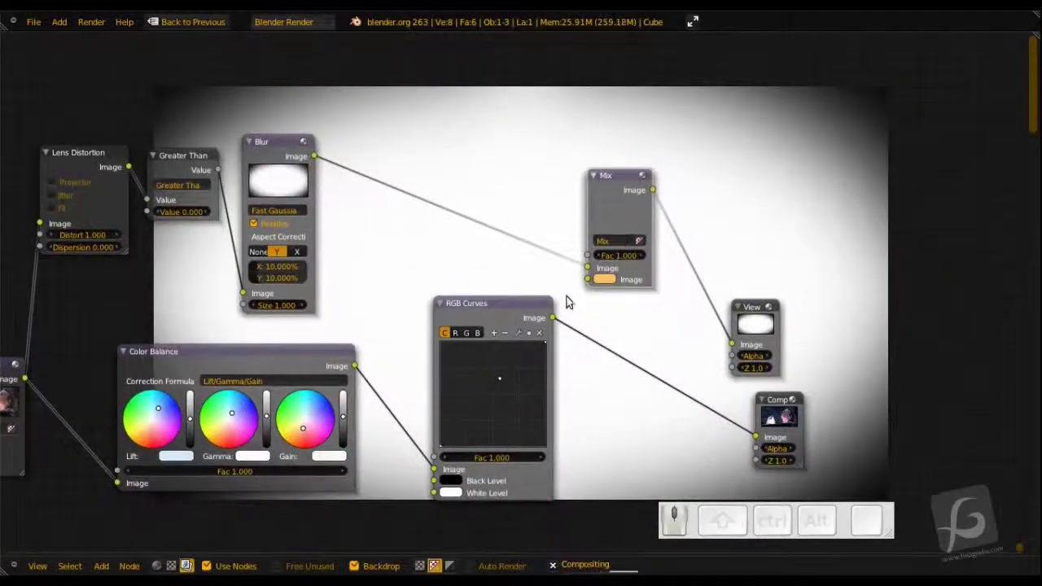
Connect the final RGB Curves output to the duplicated Mix node's second image input and set its blend mode to Multiply.
drag(553, 319, 587, 280)
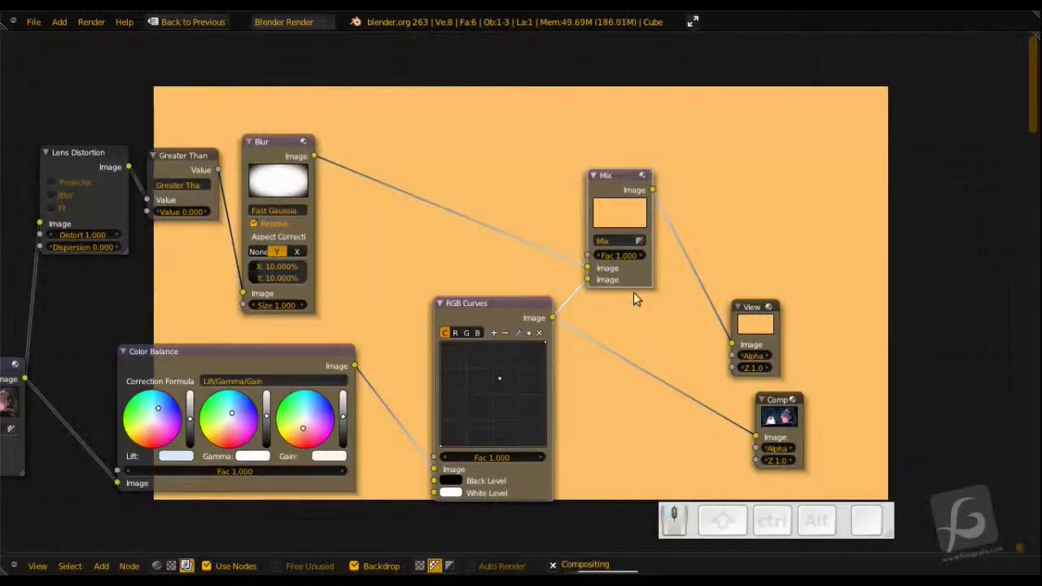
ctrl+shift+click(622, 190)
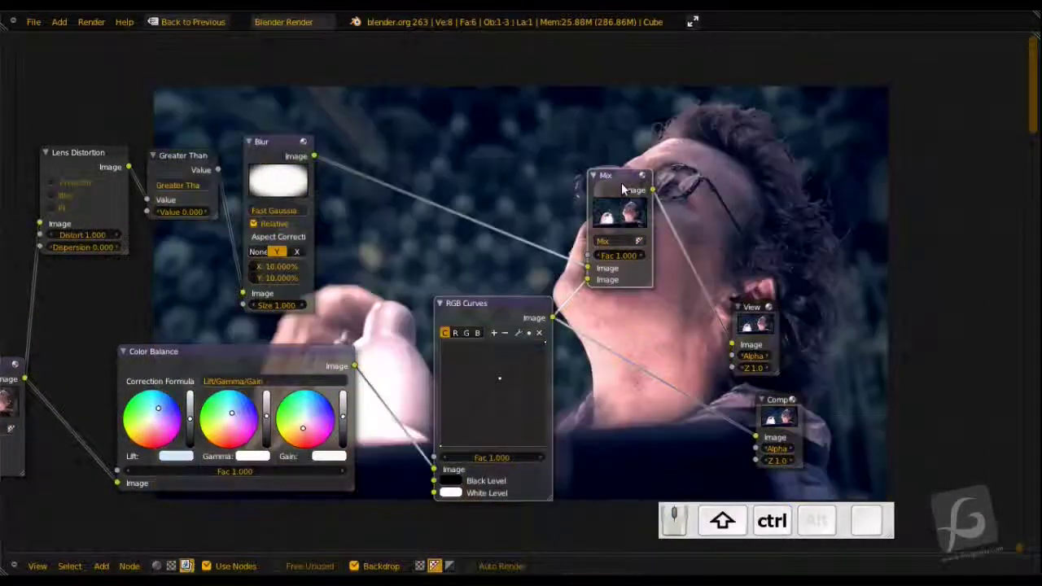
click(618, 242)
click(626, 279)
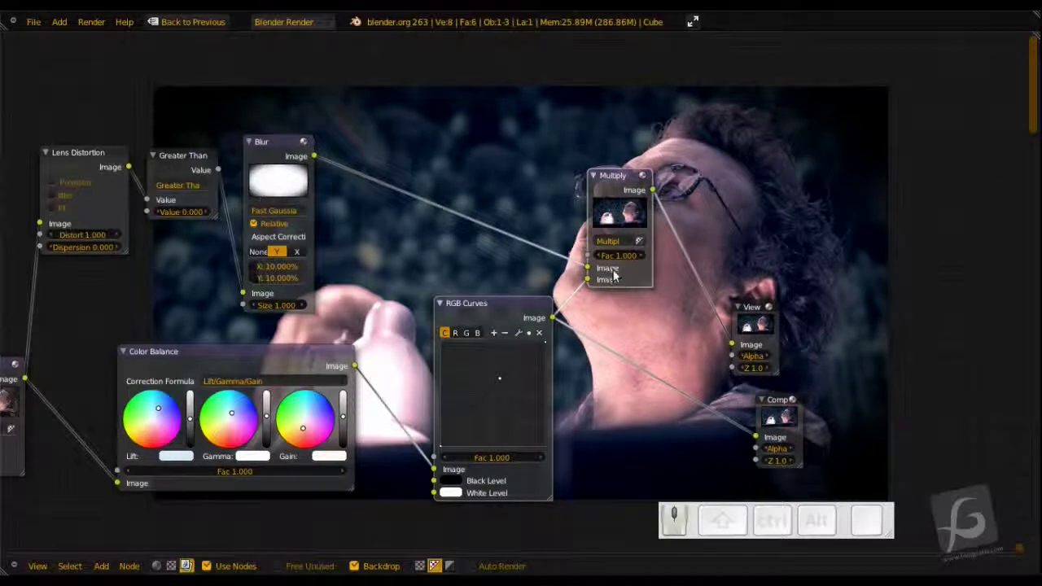
Connect the vignette Multiply node's output to the Composite node and move the Viewer and Composite nodes farther away.
drag(652, 189, 756, 437)
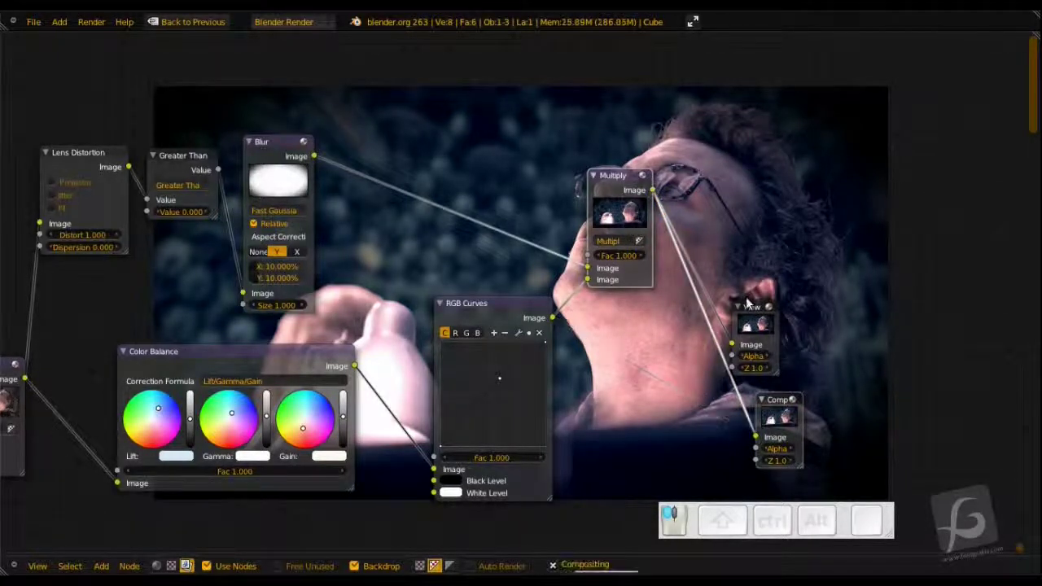
drag(757, 307, 852, 242)
drag(797, 397, 861, 330)
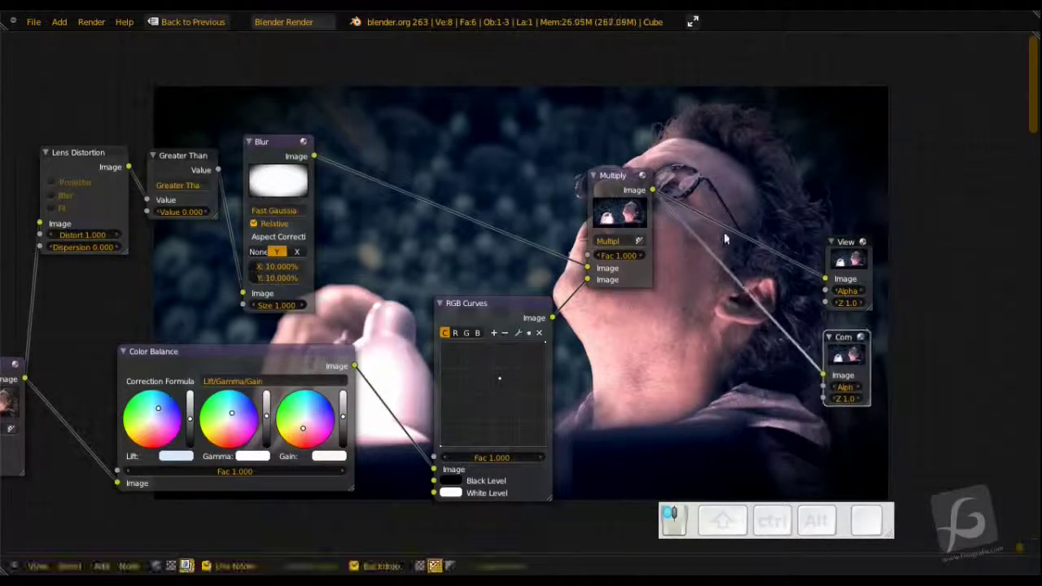
Set the vignette Multiply node's factor to 0.900 and swap its two image inputs.
scroll(679, 298, up, 5)
middle_drag(681, 301, 504, 393)
click(465, 330)
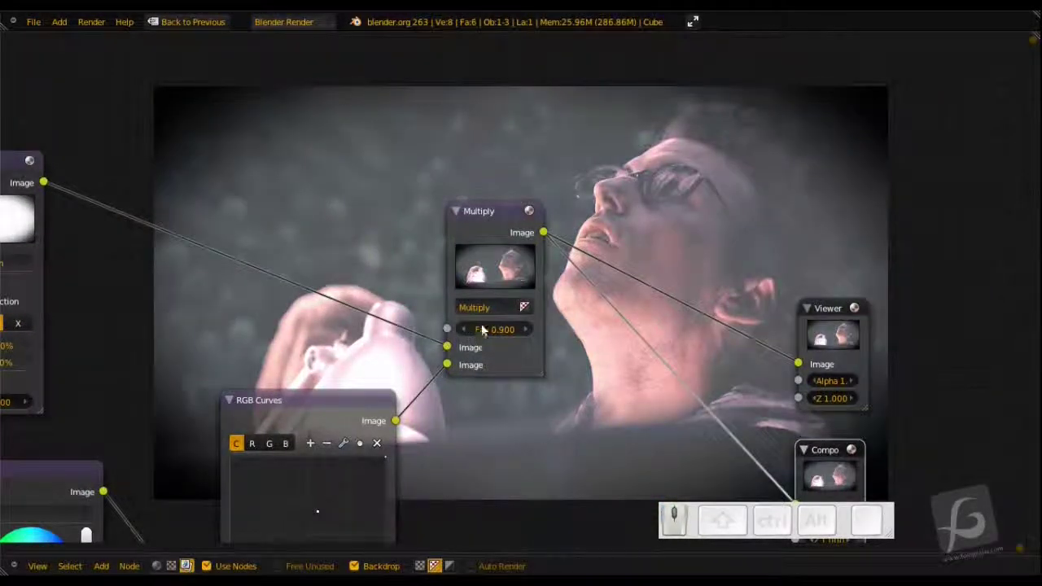
mouse_move(447, 347)
mouse_down()
mouse_move(400, 354)
mouse_move(445, 366)
mouse_up()
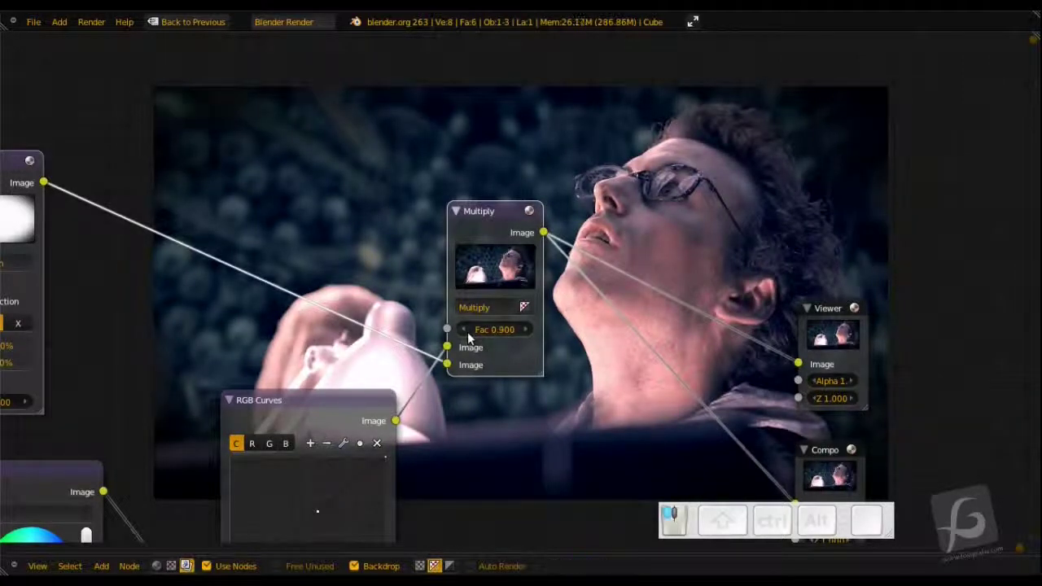
Try a factor of 0.700 in the vignette Multiply node, followed by stronger values above 1.
click(468, 338)
click(467, 337)
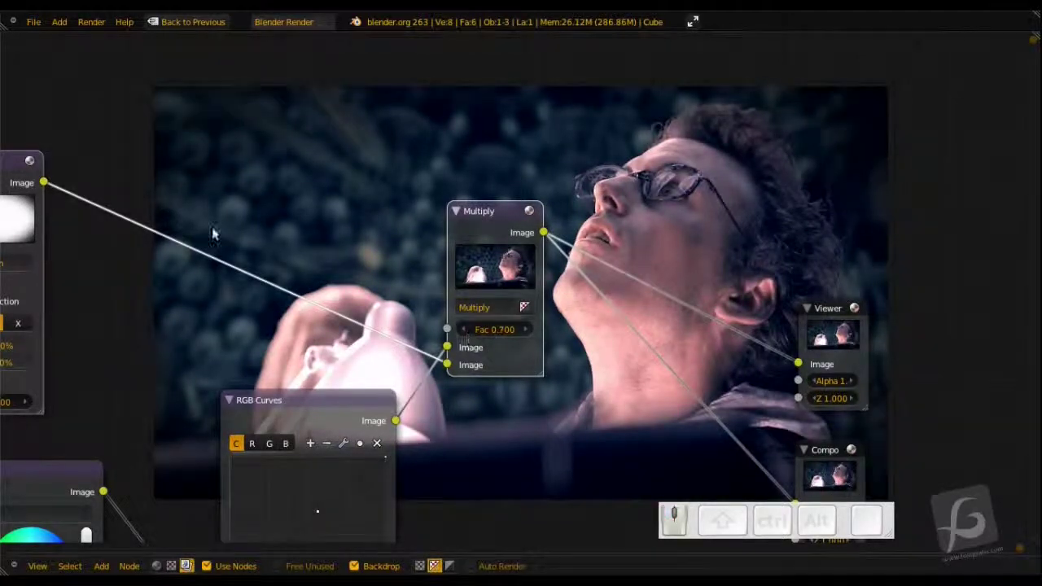
click(525, 330)
click(526, 330)
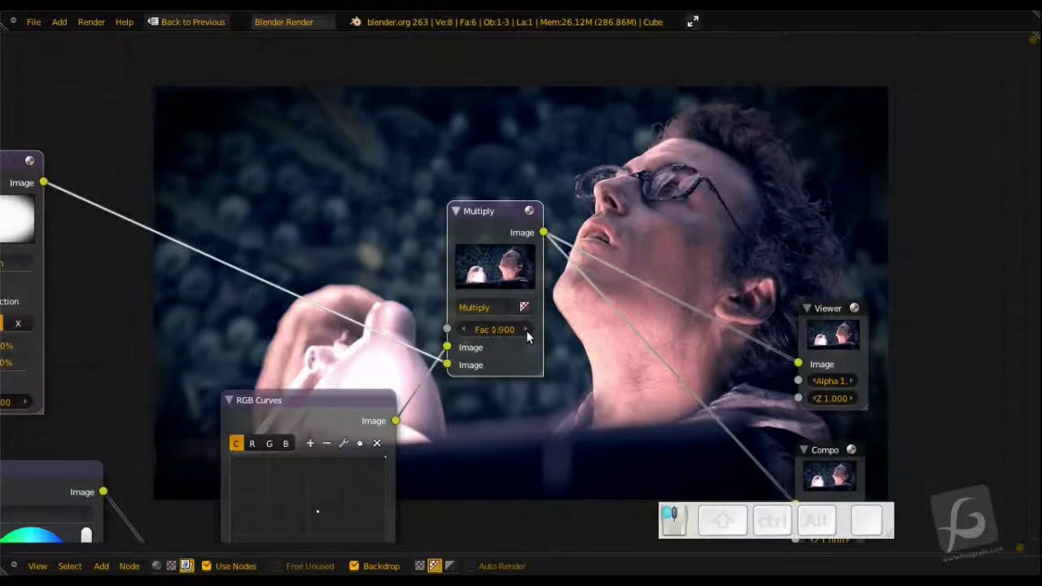
click(526, 329)
click(526, 329)
click(526, 330)
click(526, 330)
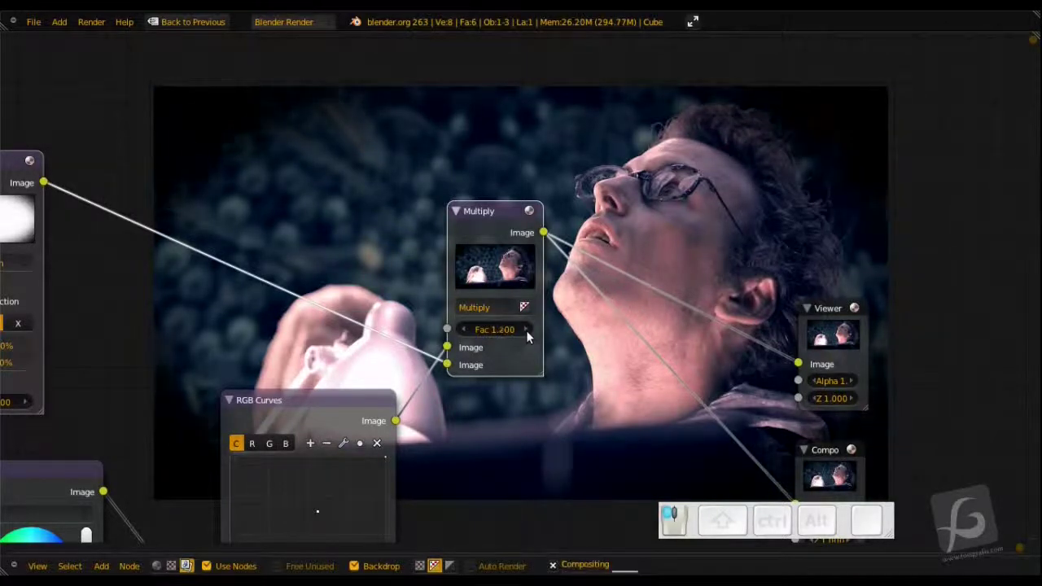
click(526, 330)
click(525, 329)
Lower the vignette Multiply node's factor again, finishing at 0.900.
click(464, 330)
click(464, 330)
click(464, 329)
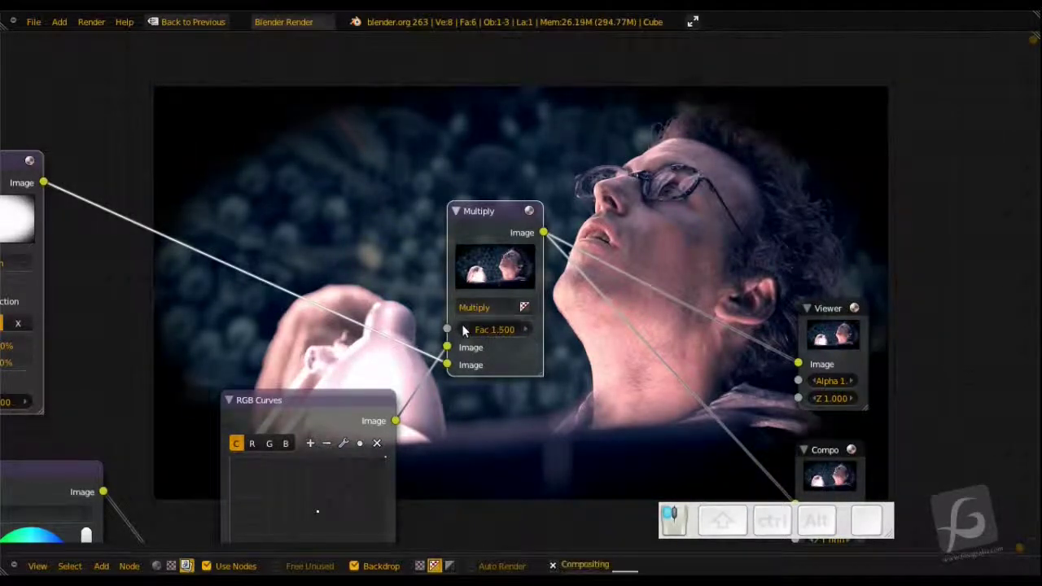
click(464, 329)
click(464, 331)
click(465, 331)
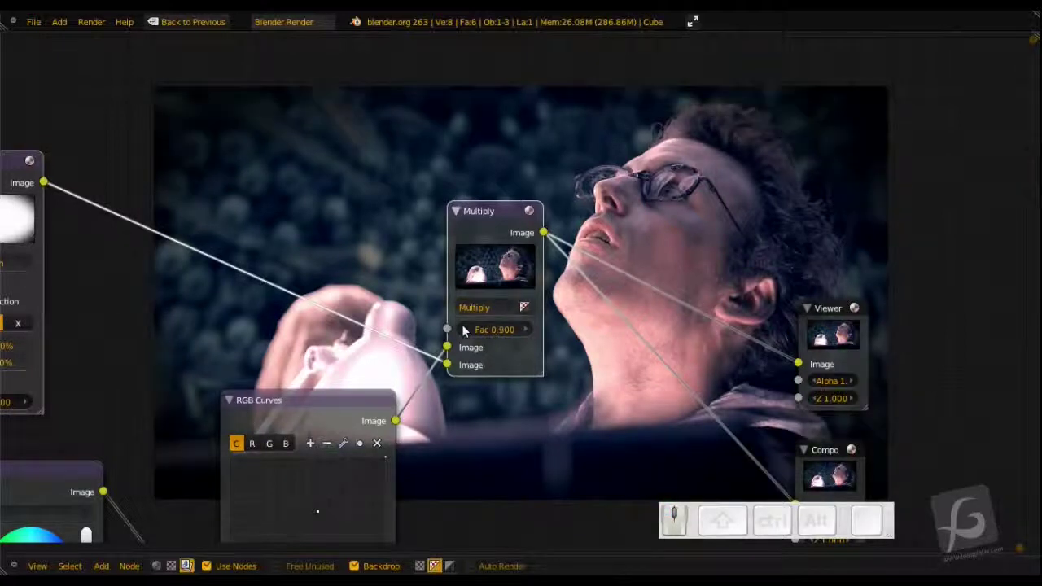
click(464, 330)
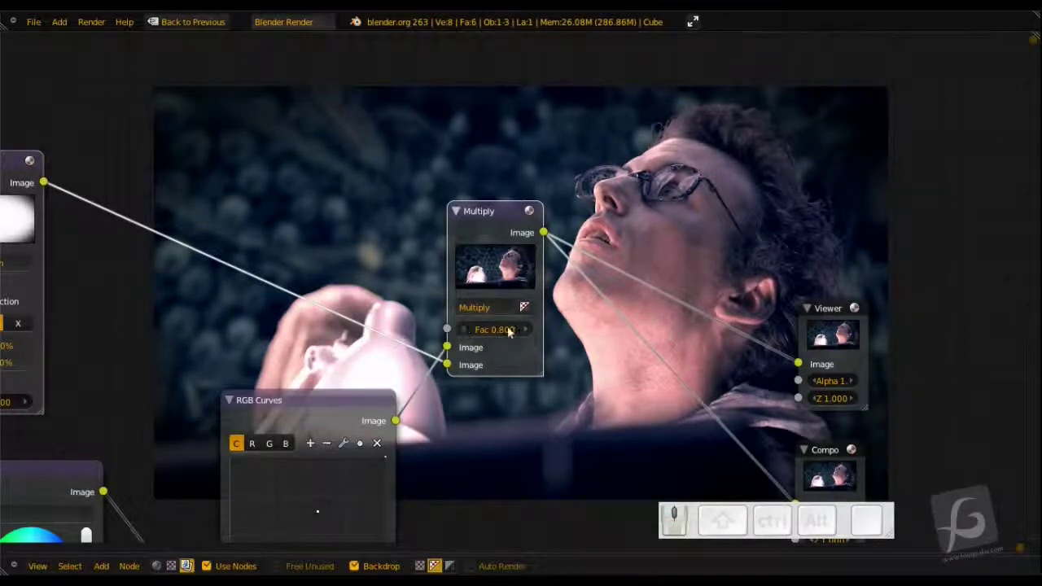
Look over the complete node tree from the source images to the vignette and output nodes.
scroll(428, 260, down, 4)
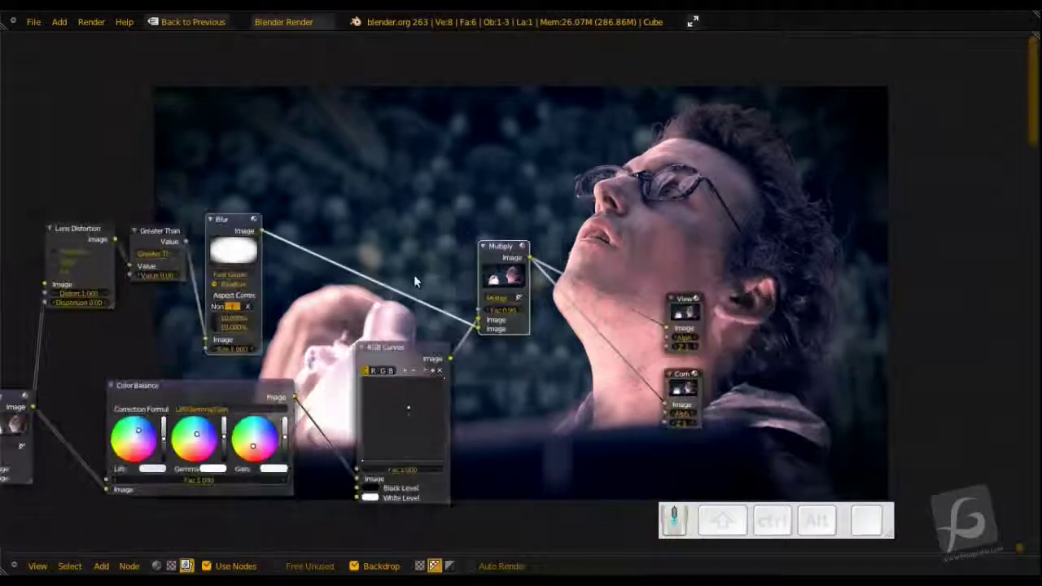
scroll(413, 281, down, 8)
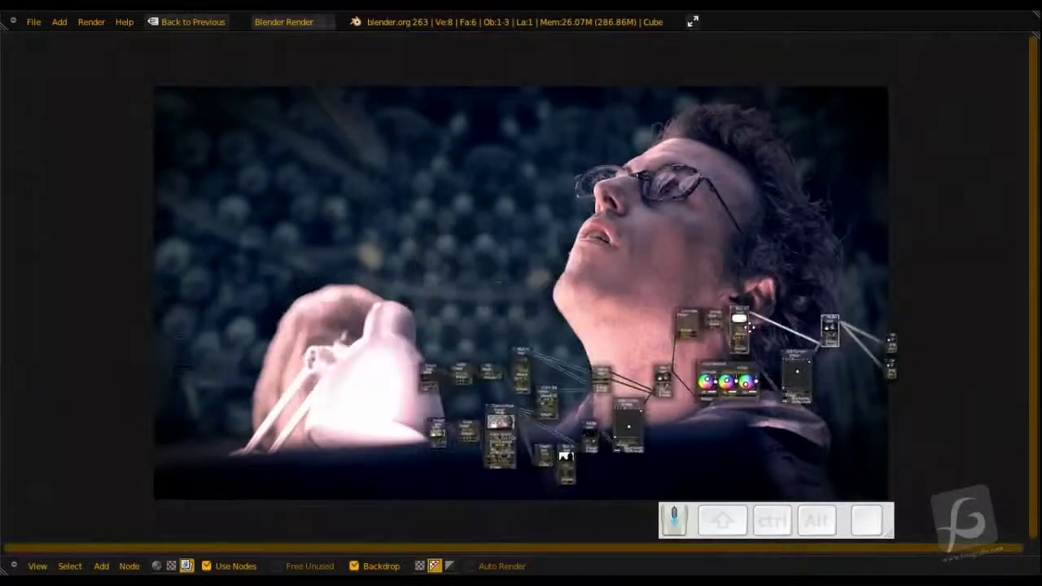
middle_drag(750, 327, 615, 280)
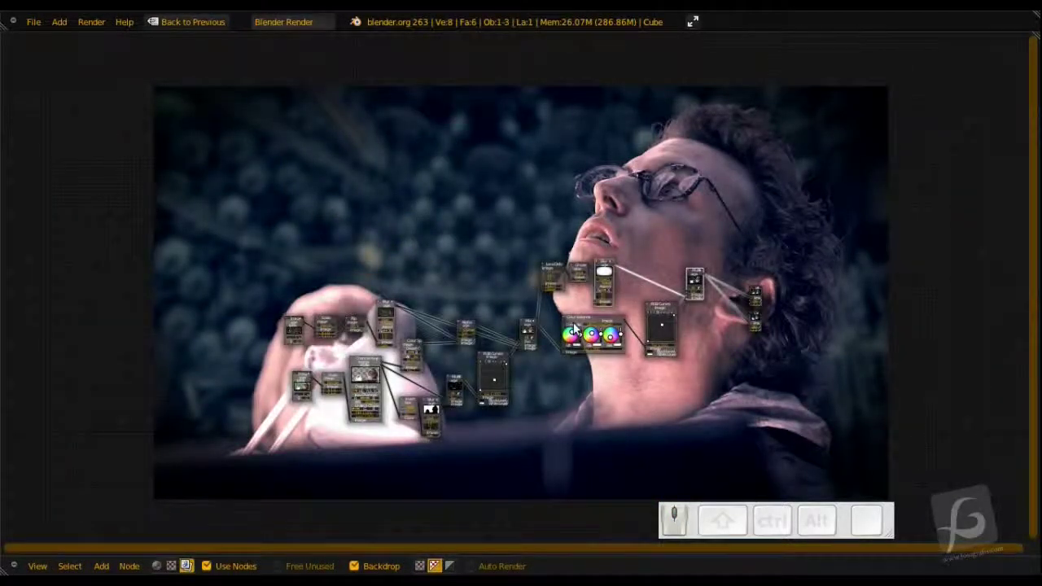
scroll(594, 394, up, 6)
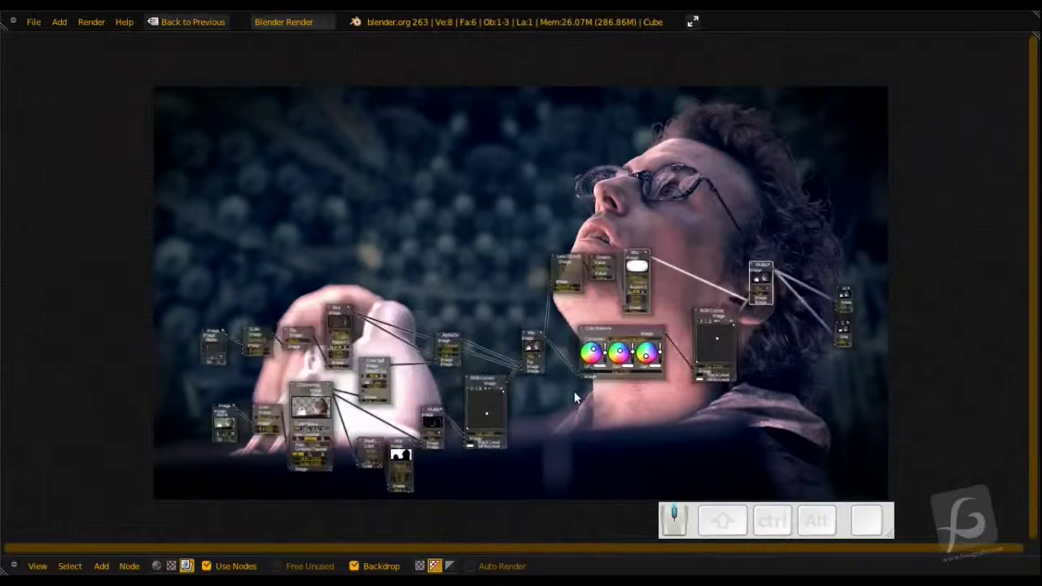
scroll(547, 344, up, 6)
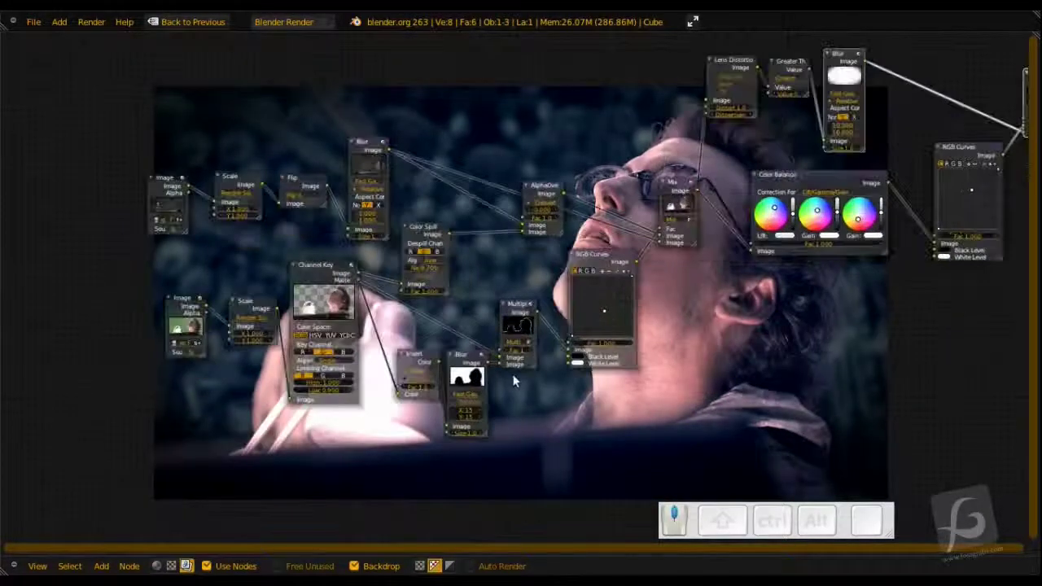
middle_drag(569, 301, 498, 465)
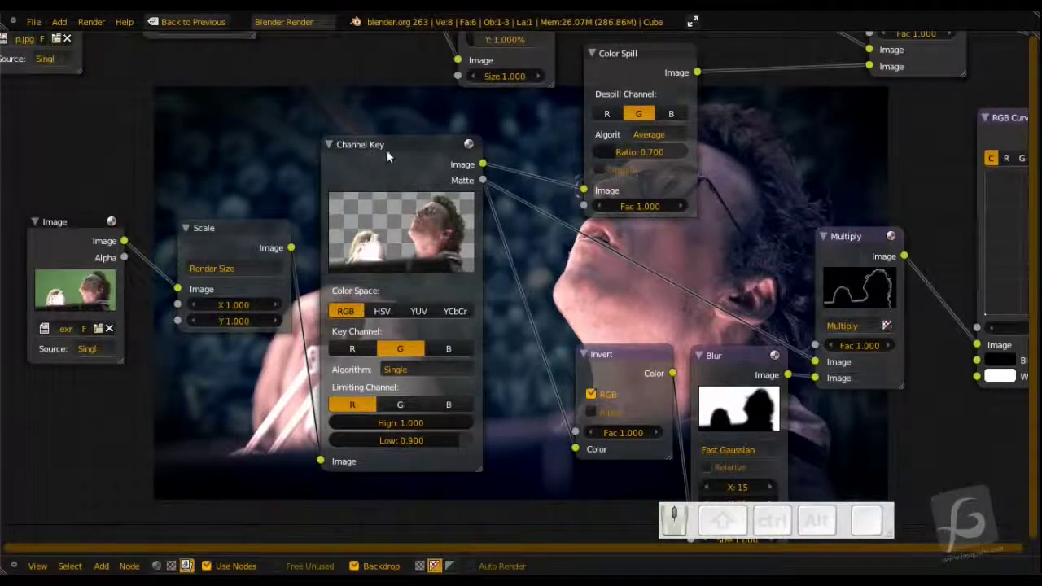
Nudge the green-screen Scale node toward its Image node, and preview the Image, Scale and Channel Key outputs in turn.
drag(235, 235, 222, 234)
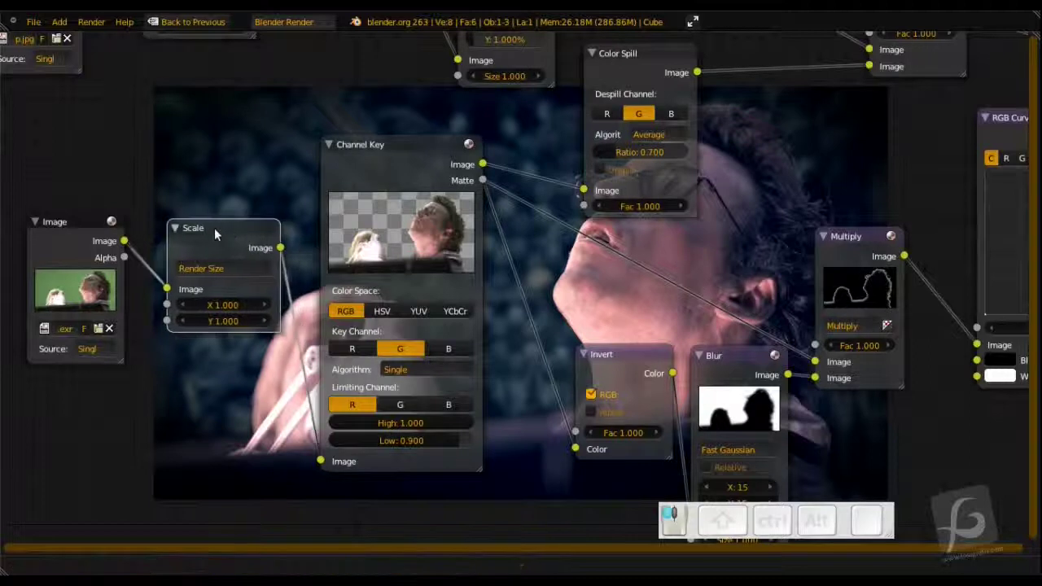
ctrl+shift+click(70, 222)
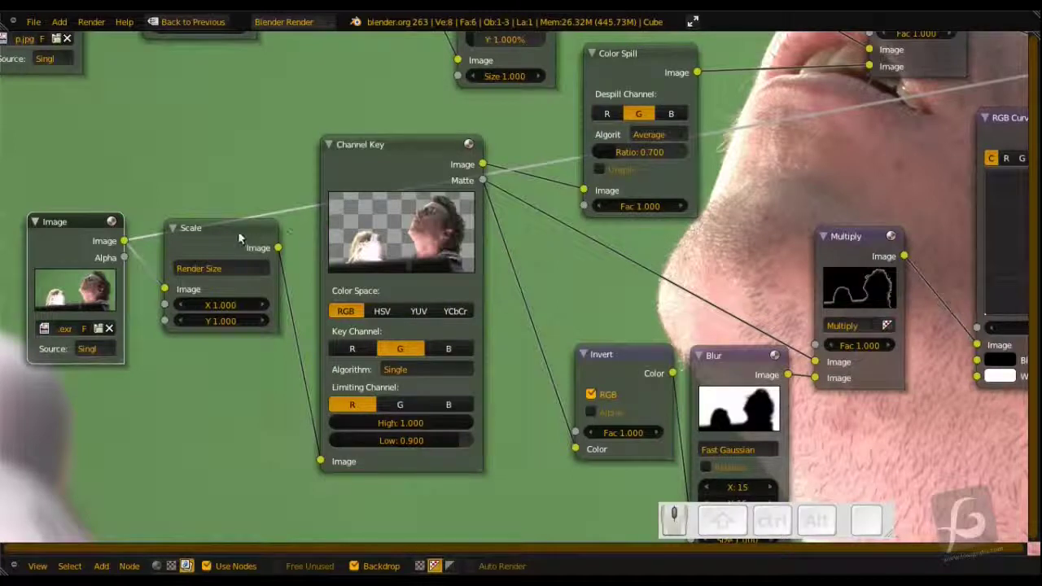
ctrl+shift+click(201, 238)
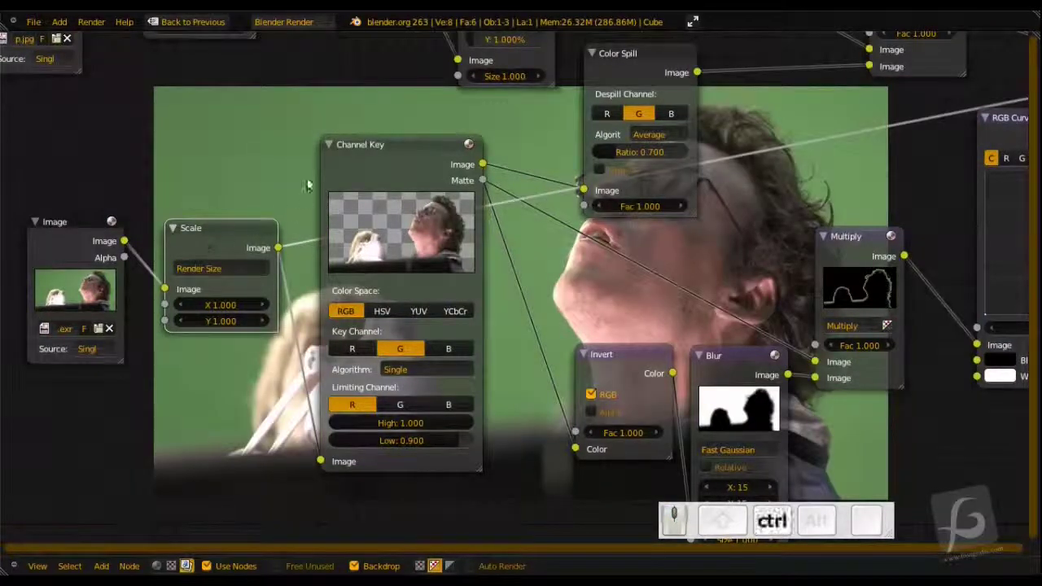
ctrl+shift+click(353, 145)
middle_drag(389, 153, 175, 305)
middle_drag(151, 214, 233, 159)
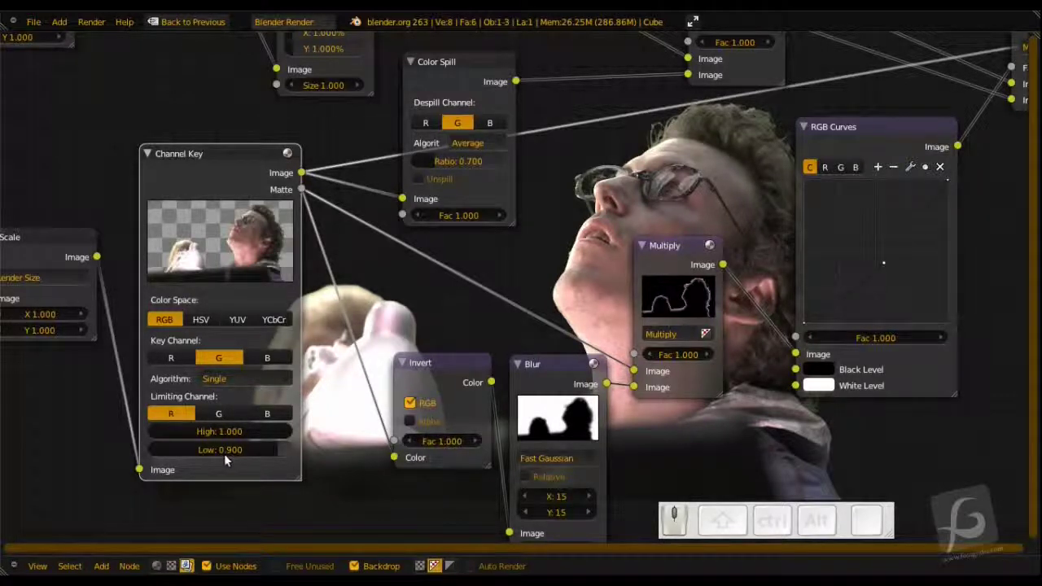
Preview the Color Spill node's output and examine how it feeds the AlphaOver compositing.
middle_drag(248, 447, 228, 320)
ctrl+shift+click(312, 190)
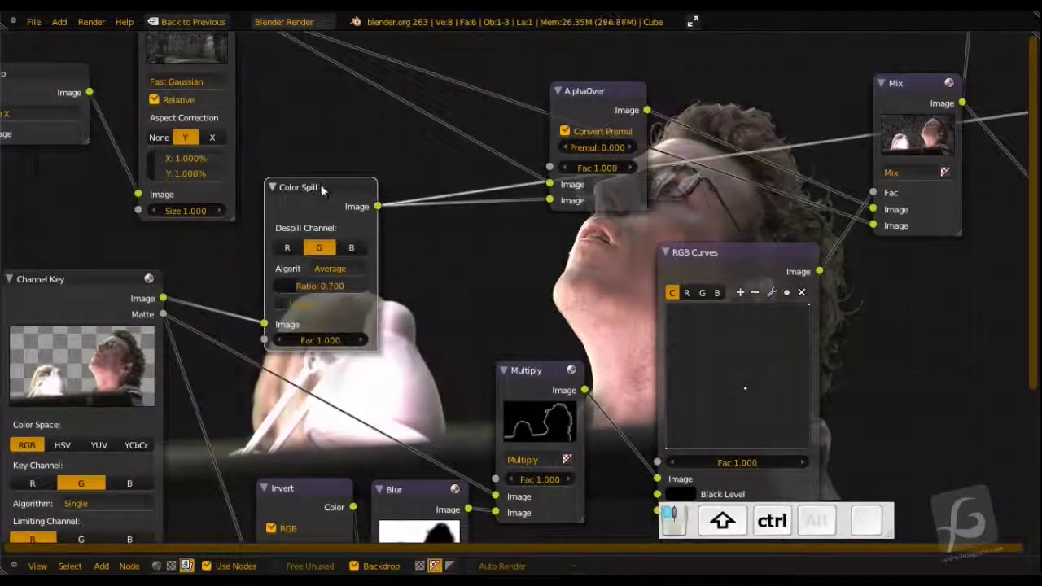
middle_drag(322, 187, 382, 172)
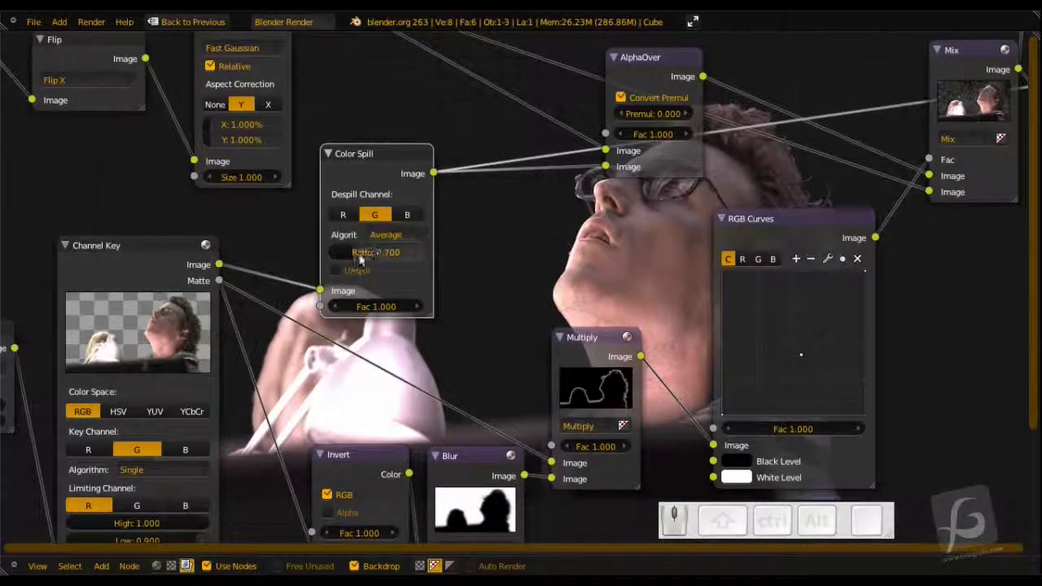
middle_drag(358, 257, 568, 295)
scroll(572, 281, down, 5)
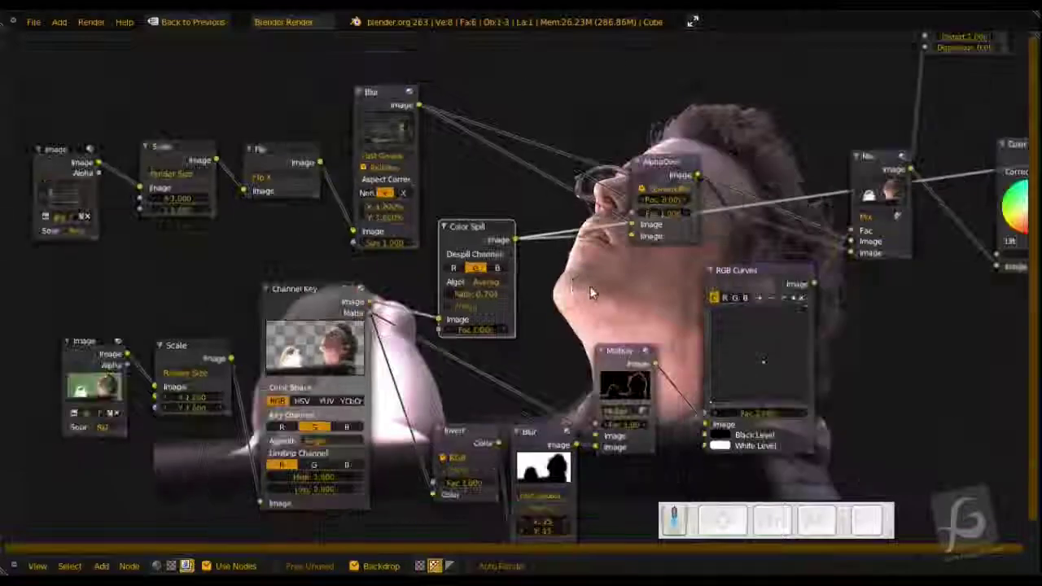
Lower the edge-matte Multiply node slightly in the tree, and preview the matte Blur and Multiply outputs in turn.
middle_drag(597, 330, 474, 200)
drag(490, 233, 494, 279)
middle_drag(556, 204, 481, 271)
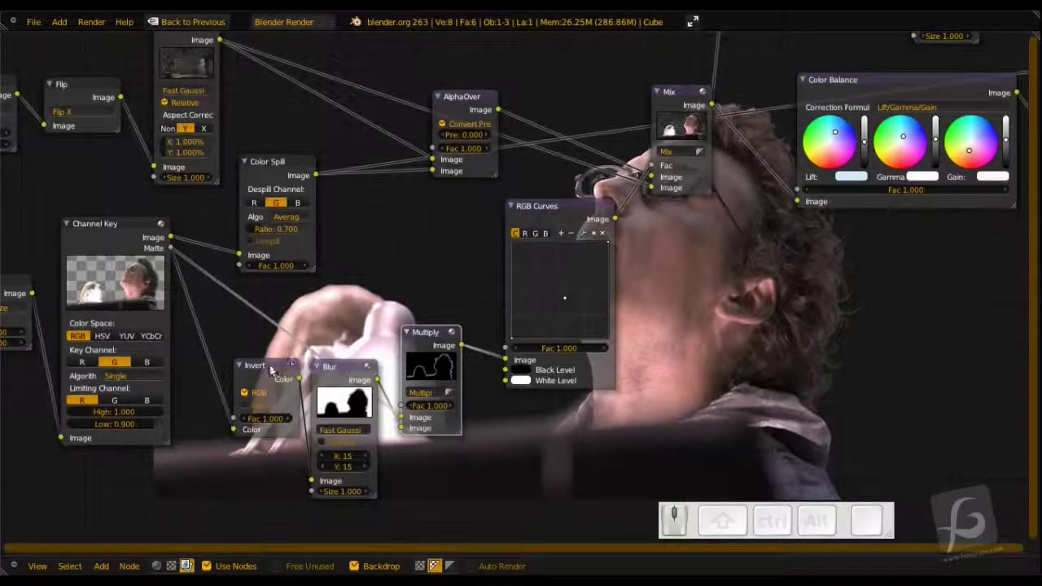
ctrl+shift+click(348, 369)
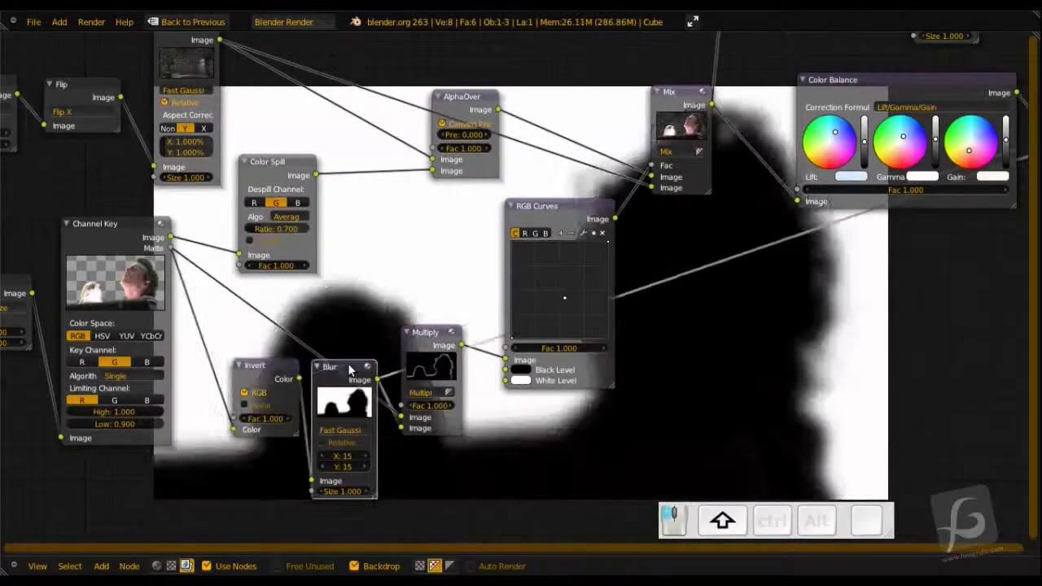
ctrl+shift+click(437, 336)
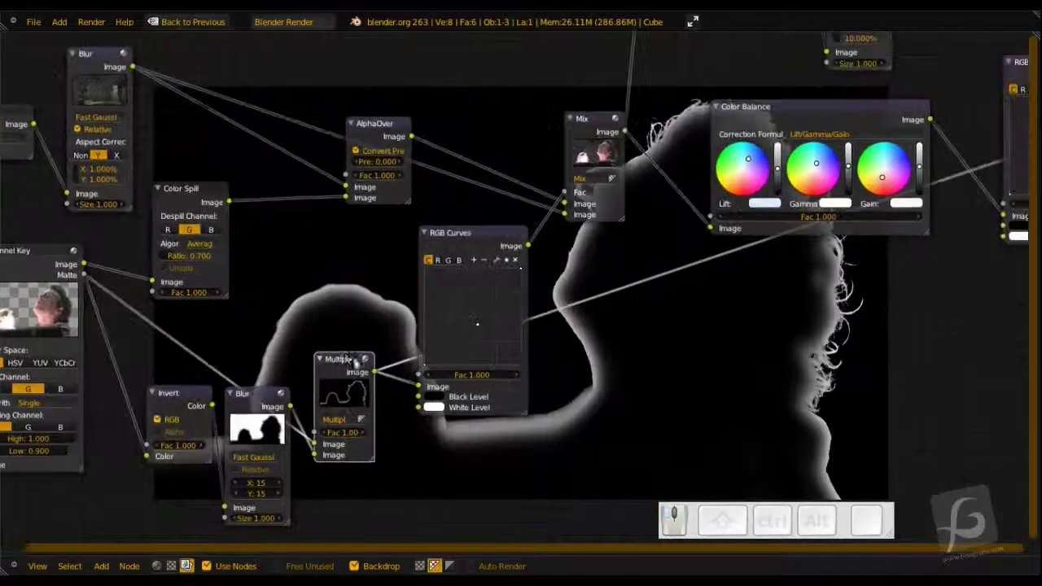
middle_drag(437, 336, 350, 362)
middle_drag(479, 272, 419, 306)
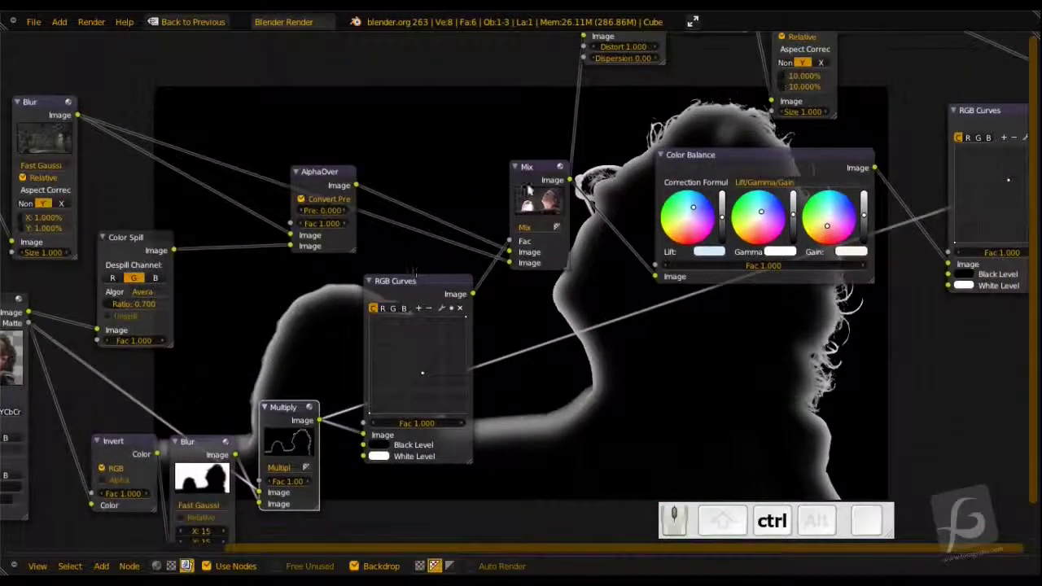
Preview the edge-blending Mix node's output and move the AlphaOver node further up in the tree.
shift+middle_drag(537, 174, 325, 201)
ctrl+shift+click(514, 241)
middle_drag(464, 201, 612, 238)
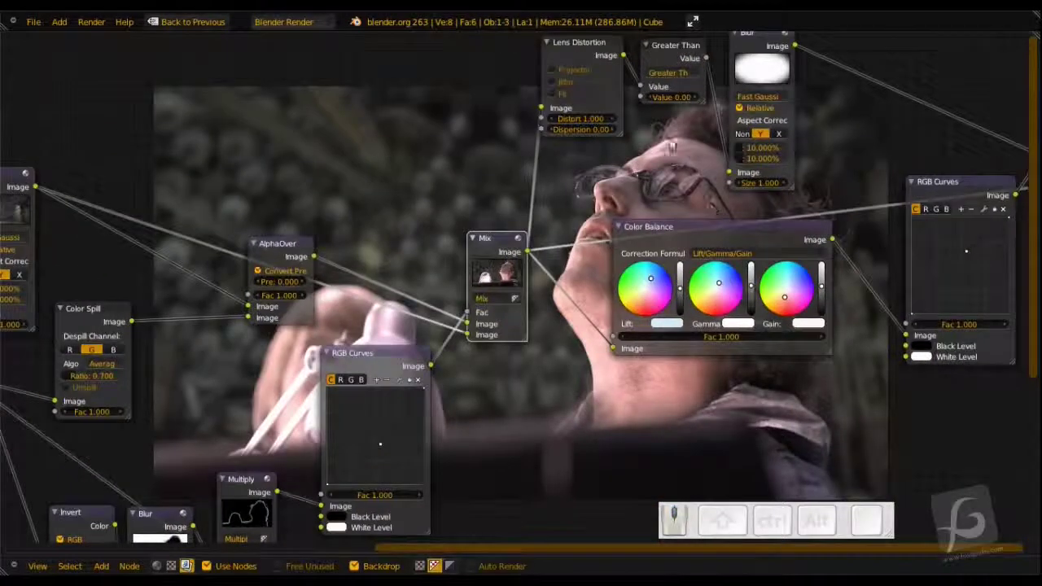
middle_drag(471, 226, 503, 225)
drag(319, 241, 356, 186)
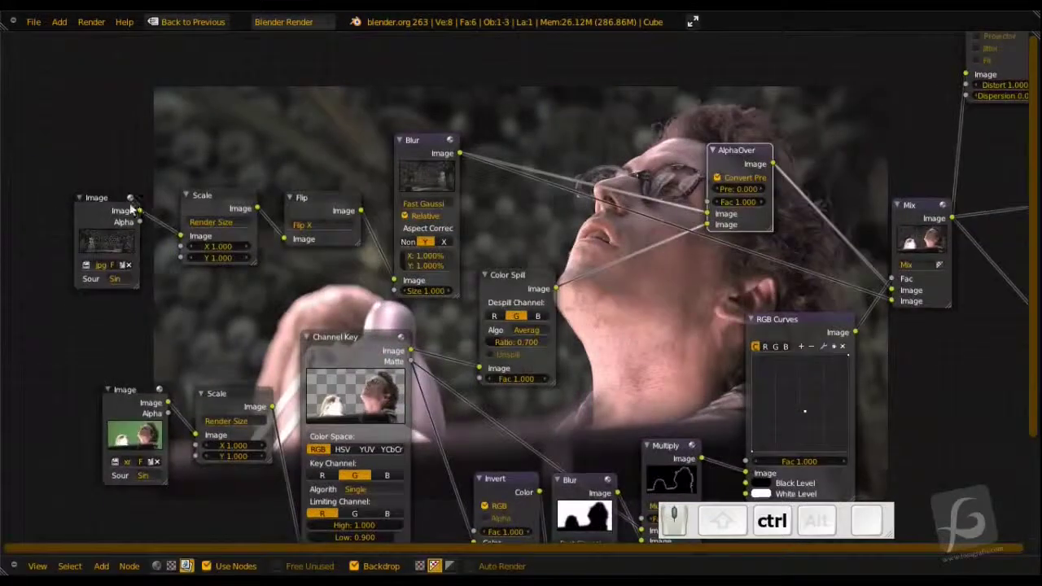
Preview the background chain's Image, Scale, Flip and Blur outputs in turn, comparing Scale with Flip.
ctrl+shift+click(124, 203)
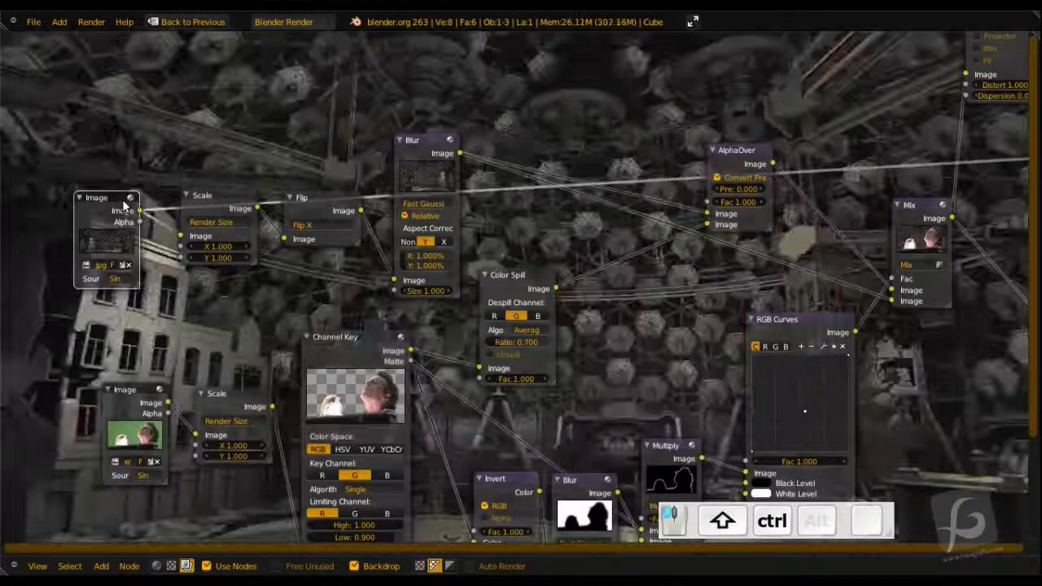
ctrl+shift+click(210, 200)
ctrl+shift+click(328, 202)
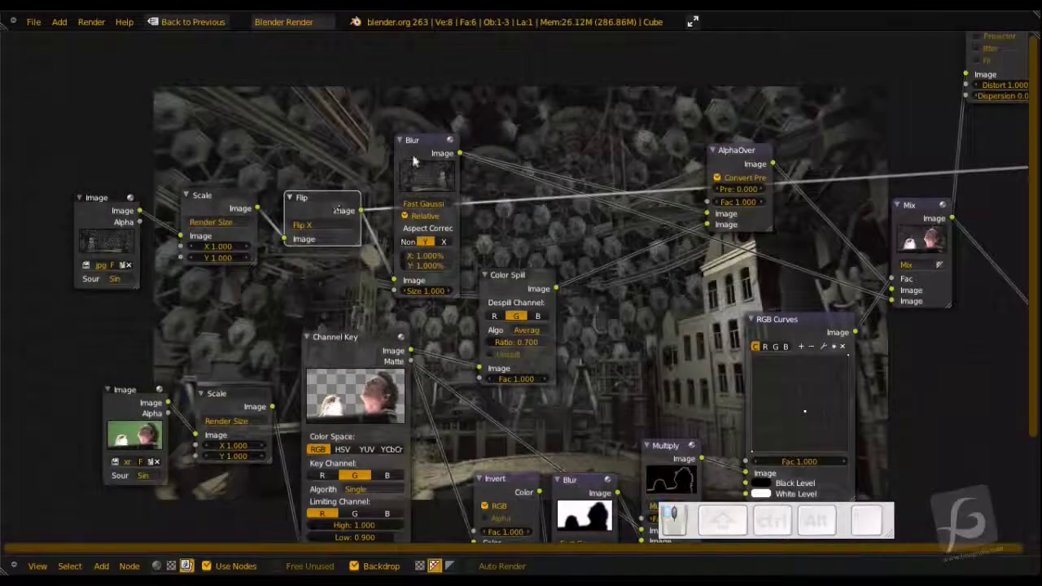
ctrl+shift+click(218, 196)
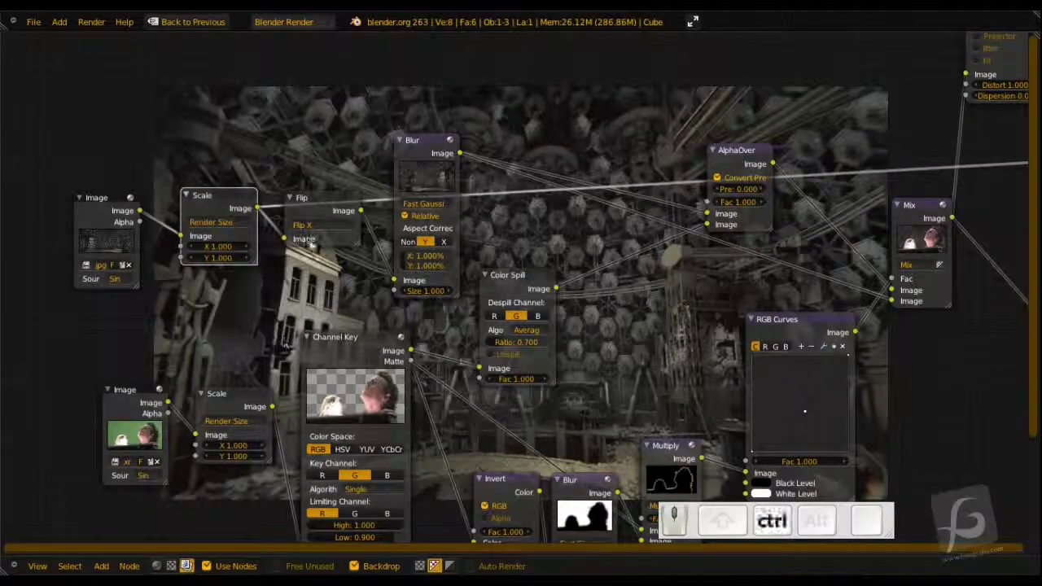
ctrl+shift+click(322, 198)
middle_drag(698, 254, 589, 262)
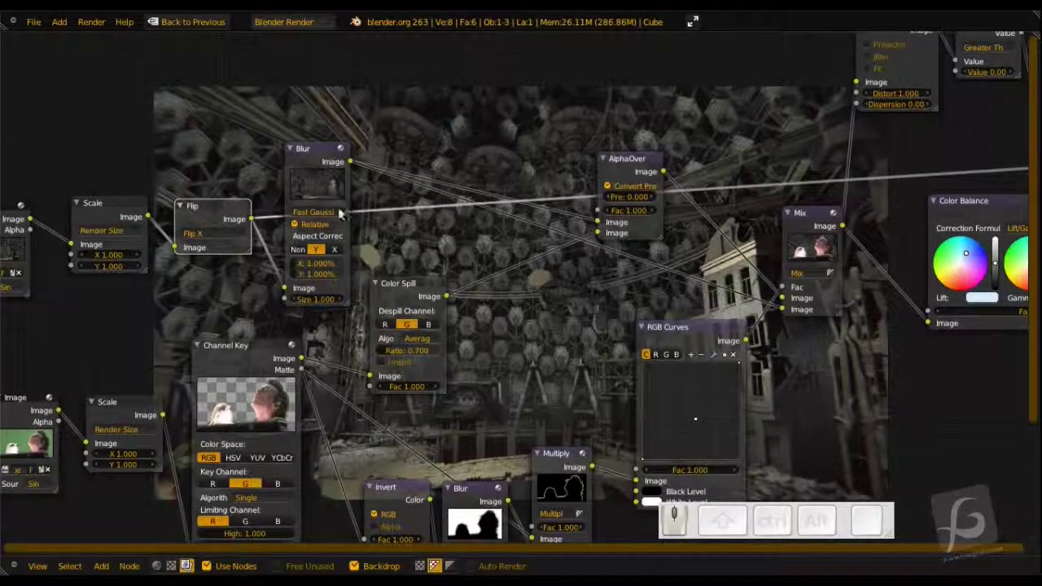
ctrl+shift+click(303, 152)
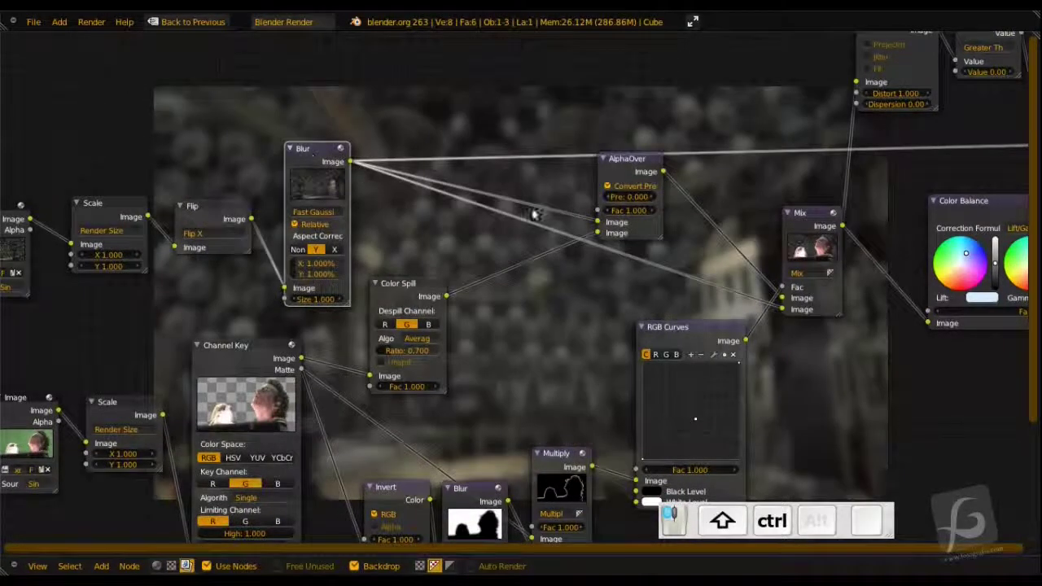
Preview the AlphaOver composite and the Mix output, and trace their links onward to the grading and vignette nodes.
ctrl+shift+click(609, 165)
middle_drag(609, 167, 397, 210)
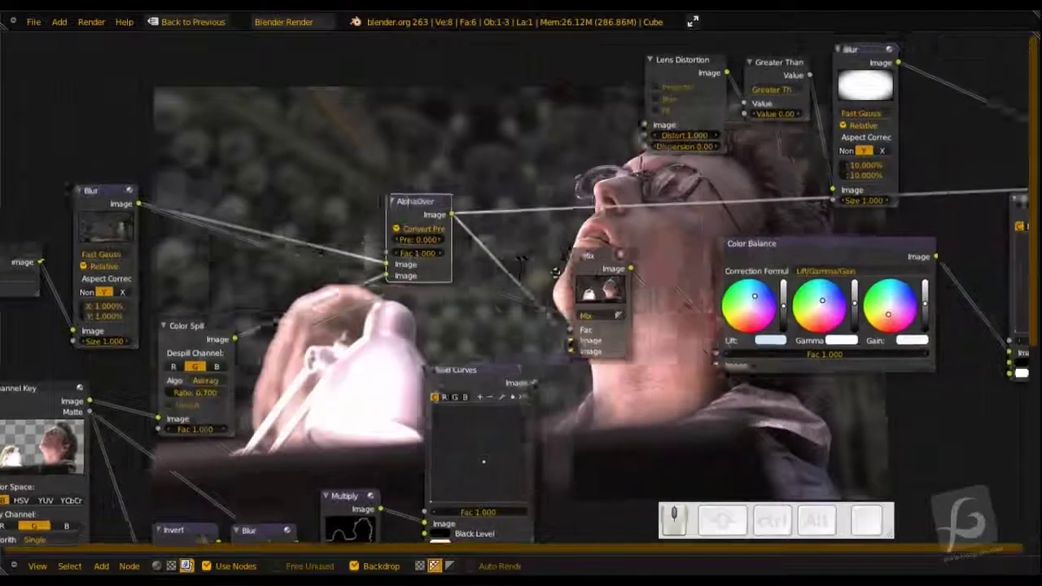
ctrl+shift+click(554, 279)
middle_drag(547, 285, 468, 302)
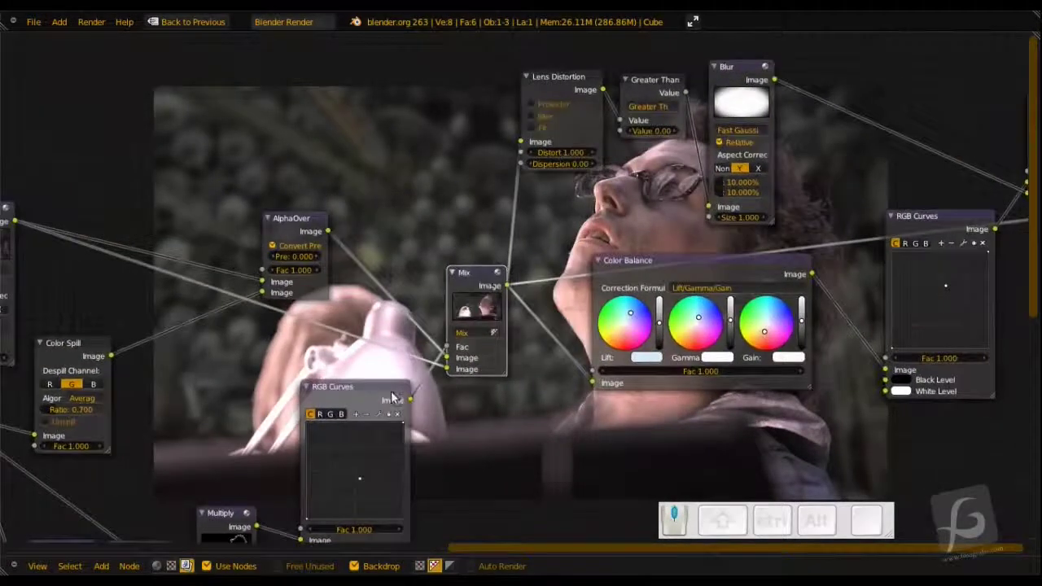
middle_drag(383, 412, 288, 418)
mouse_move(437, 316)
middle_down()
mouse_move(479, 396)
mouse_move(446, 419)
middle_up()
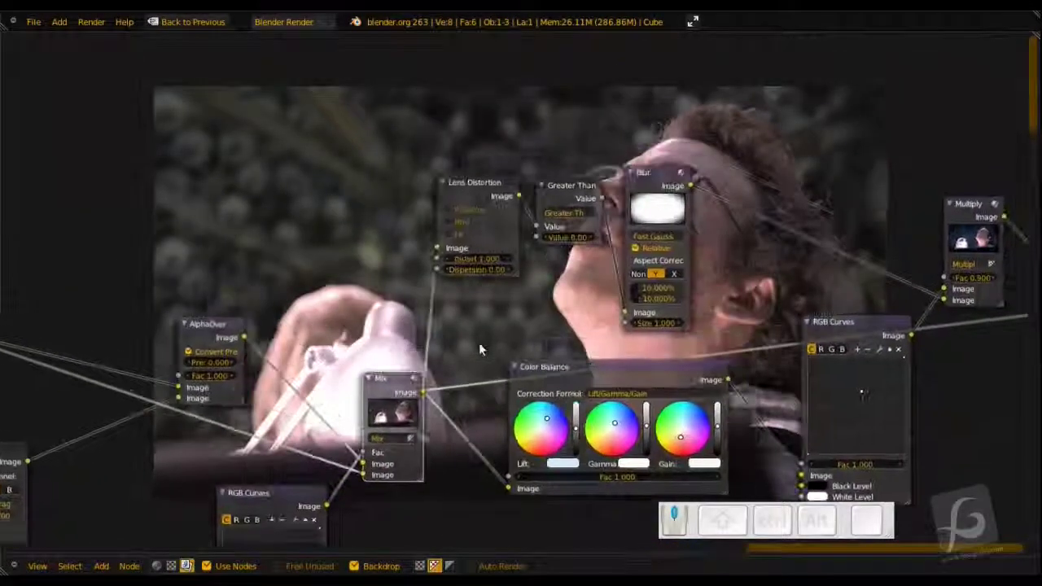
mouse_move(481, 337)
middle_down()
mouse_move(435, 335)
mouse_move(411, 306)
middle_up()
Preview the Color Balance, RGB Curves and vignette Multiply outputs in turn, ending at the Viewer and Composite nodes.
ctrl+shift+click(463, 324)
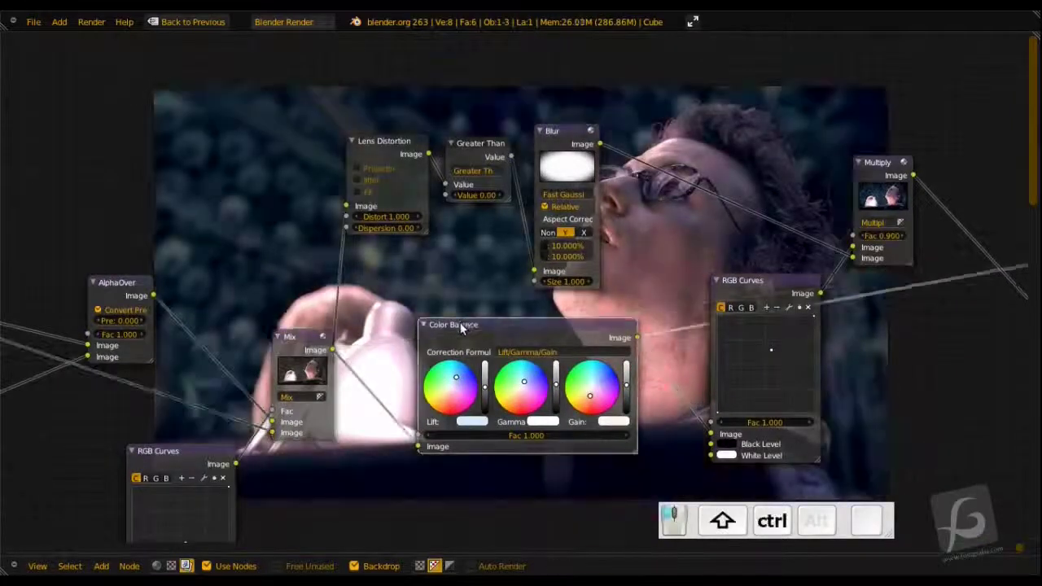
middle_drag(617, 334, 486, 347)
ctrl+shift+click(619, 295)
middle_drag(619, 296, 472, 342)
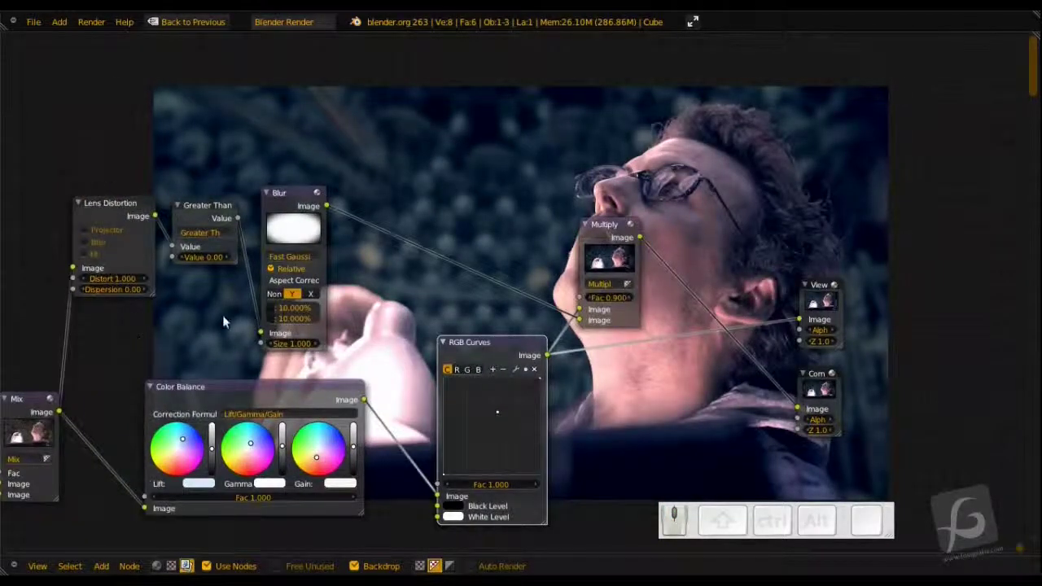
middle_drag(135, 298, 233, 309)
ctrl+shift+click(712, 269)
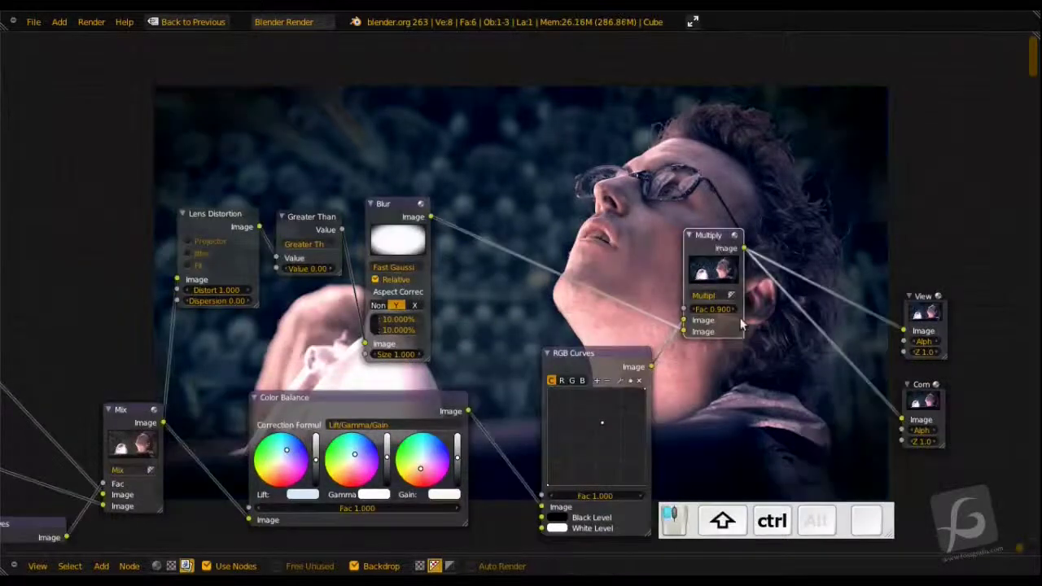
middle_drag(712, 269, 480, 280)
middle_drag(543, 336, 522, 331)
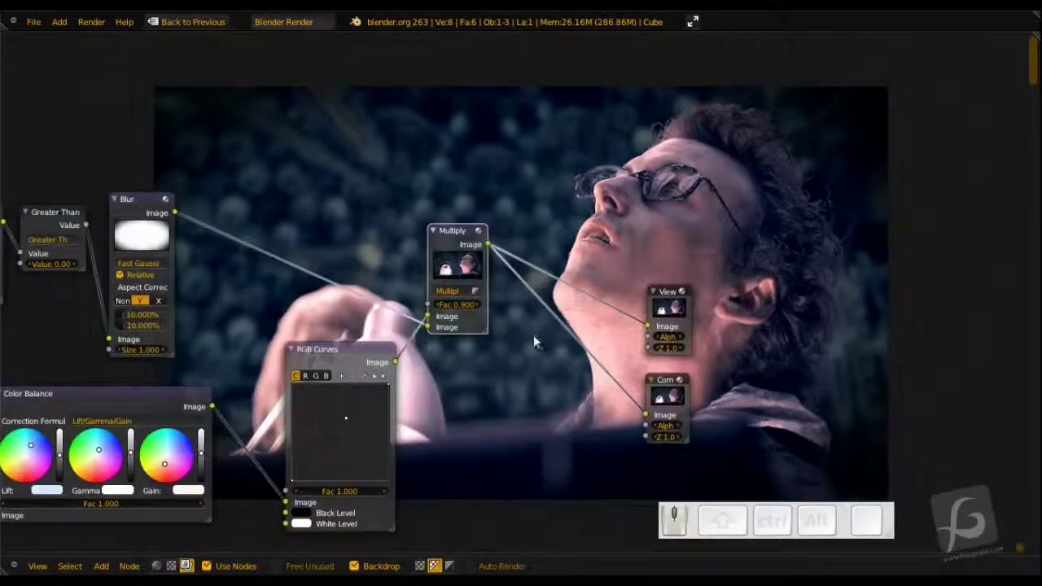
Look over the whole node tree against the finished composite.
middle_drag(469, 393, 720, 324)
scroll(690, 337, down, 1)
scroll(690, 339, down, 10)
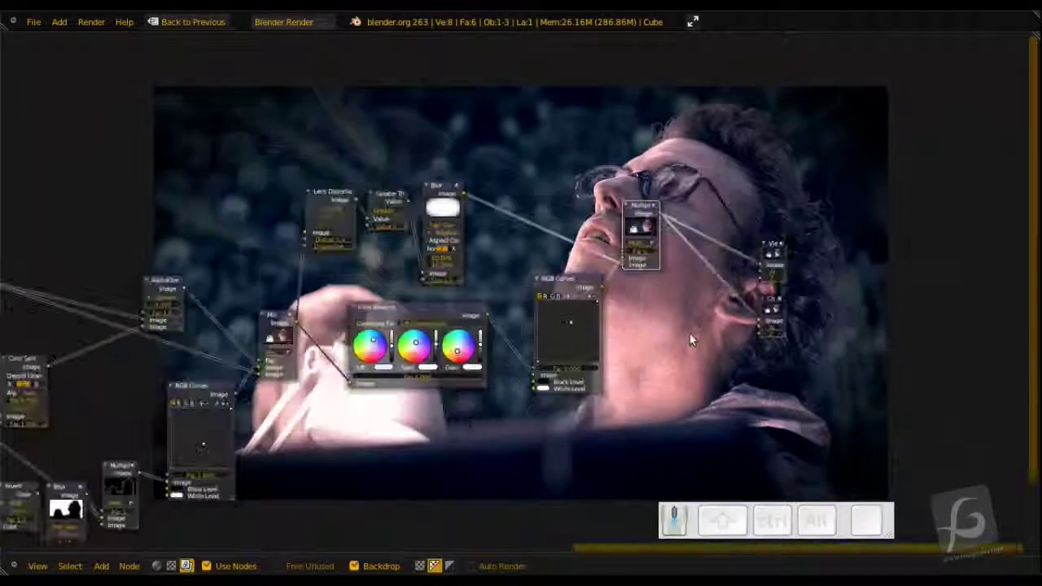
middle_drag(553, 372, 718, 382)
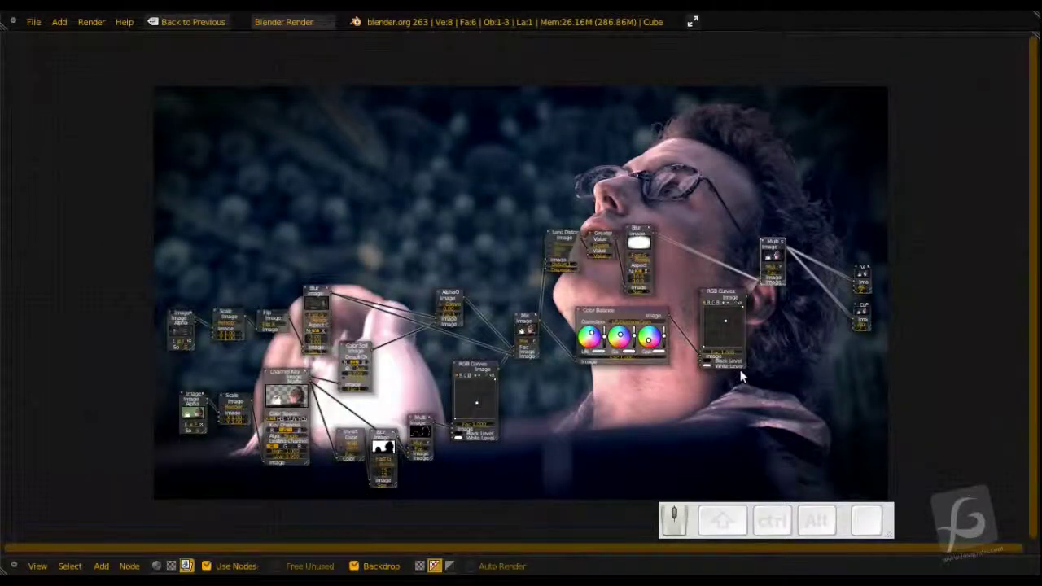
scroll(619, 303, up, 4)
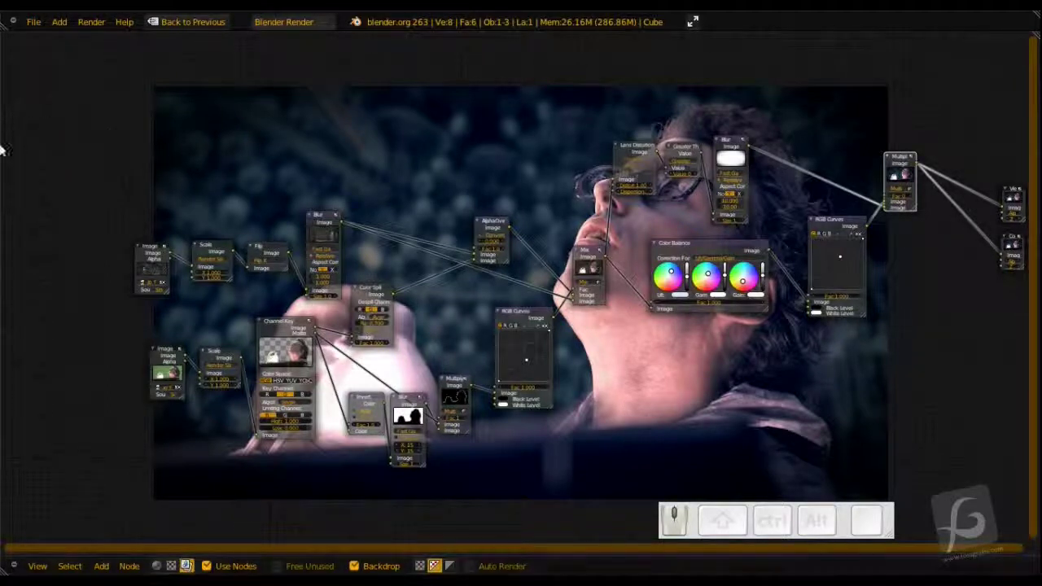
Switch to the file manager, open the first-footage folder and add the A012C010 EXR to the compositor as an Image node.
mouse_move(1, 146)
click(23, 86)
double_click(668, 101)
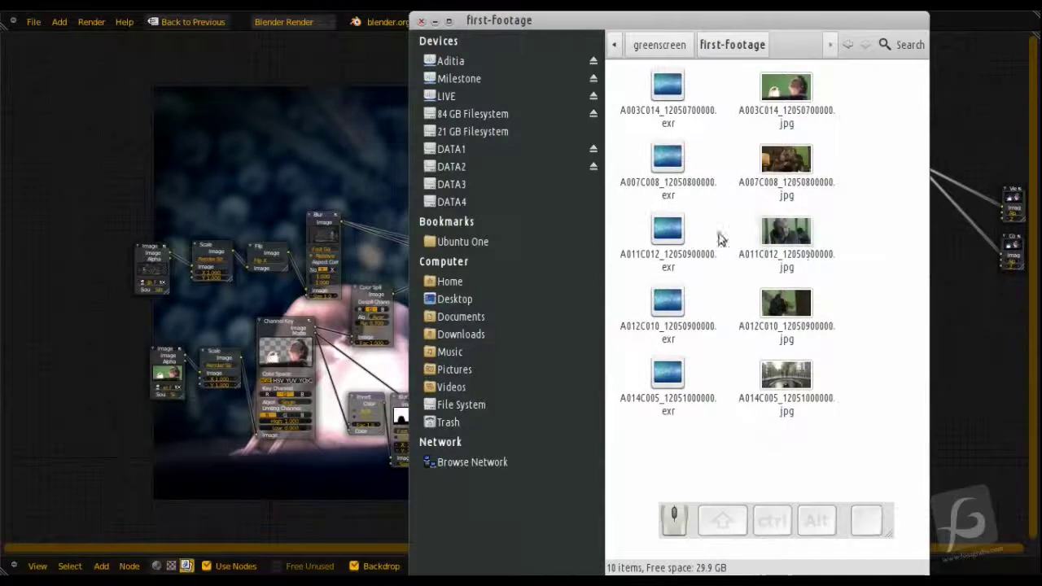
drag(667, 303, 114, 346)
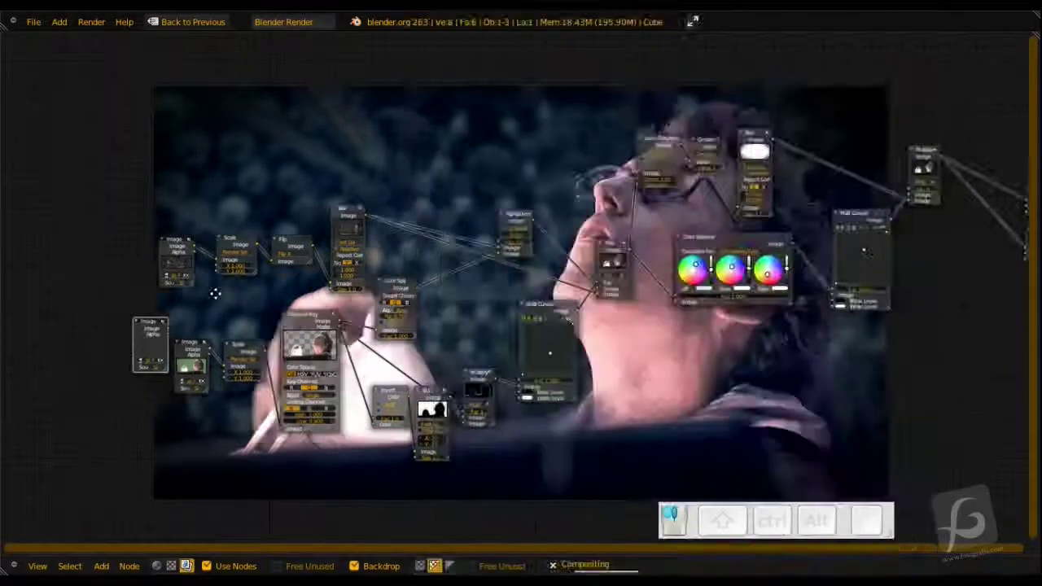
Move the green-screen Image node aside and feed the new footage's Image output into the keying chain's Scale node instead.
middle_drag(216, 296, 462, 348)
drag(432, 273, 431, 207)
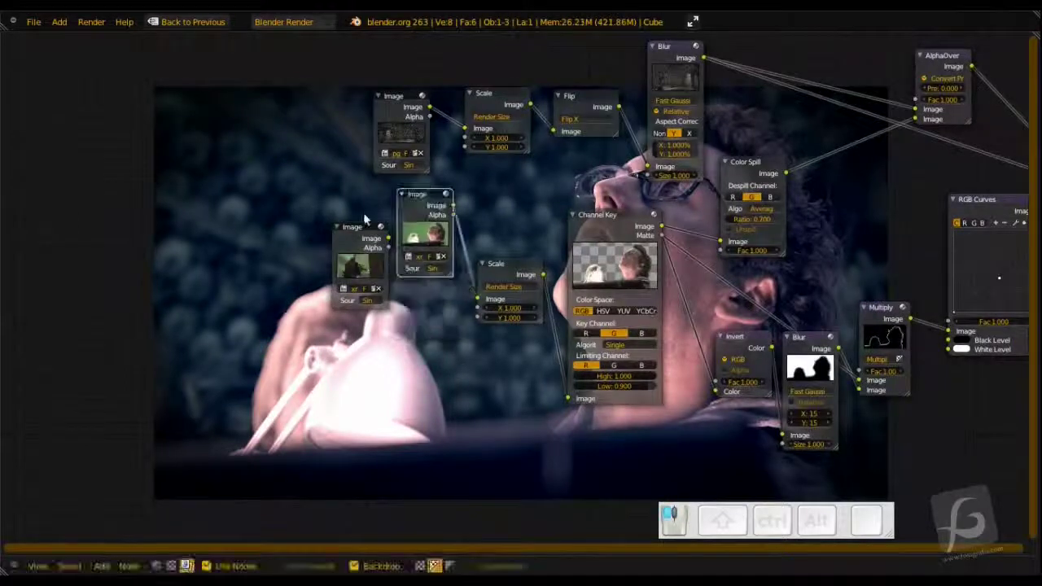
drag(371, 243, 478, 299)
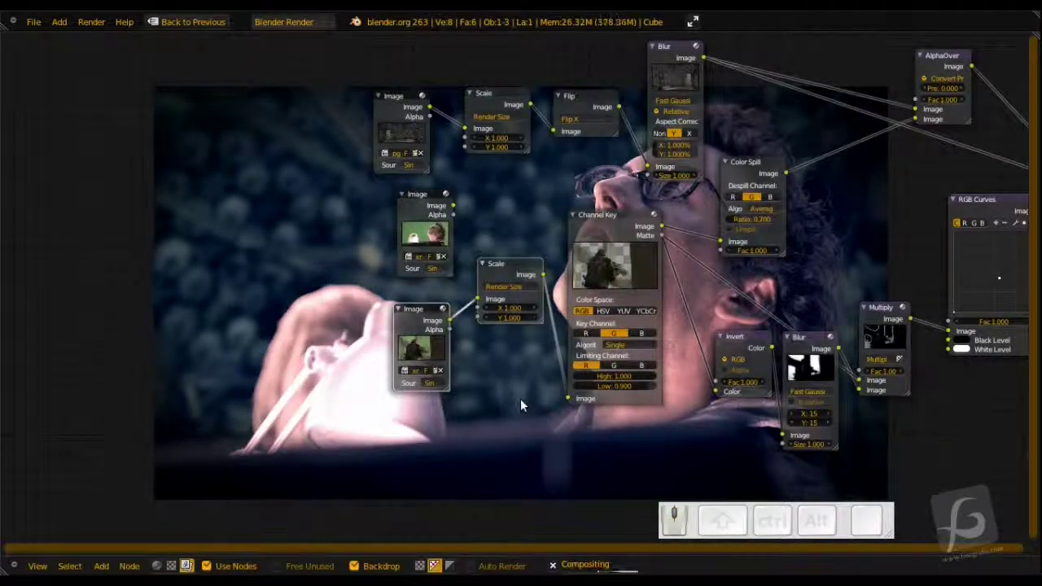
Examine the new footage's composite result along with the full node tree.
scroll(551, 317, down, 12)
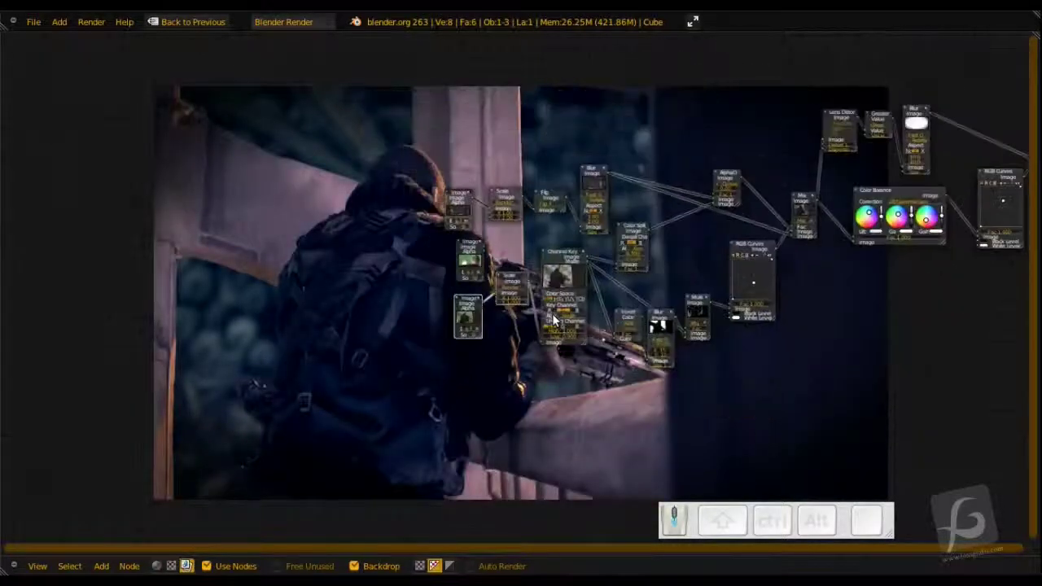
middle_drag(658, 295, 303, 390)
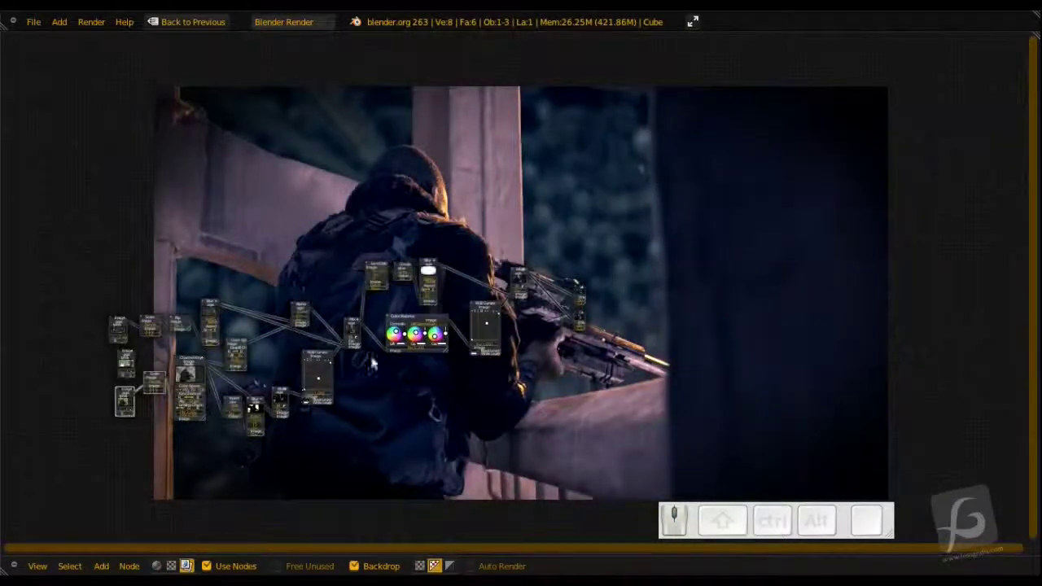
middle_drag(473, 322, 332, 350)
middle_drag(511, 236, 742, 187)
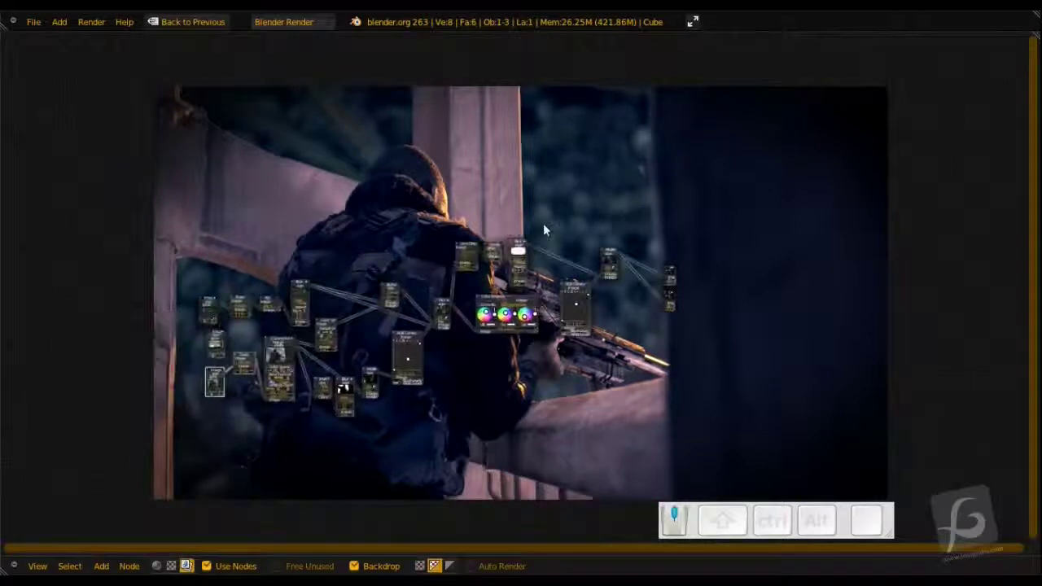
scroll(543, 223, up, 8)
middle_drag(587, 187, 436, 346)
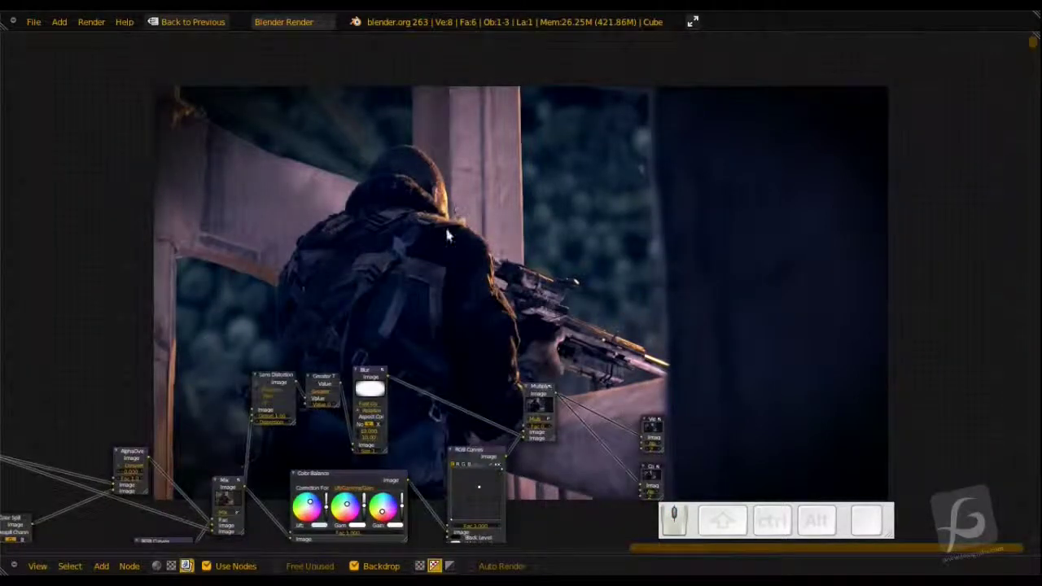
middle_drag(481, 364, 603, 245)
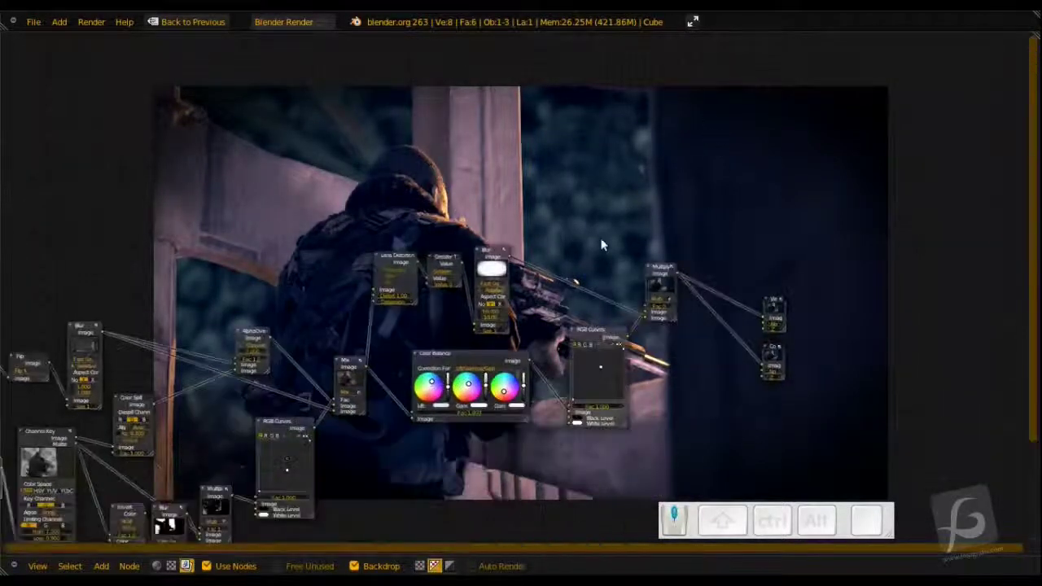
Shift the Color Balance node's Lift from blue toward a warm orange tint.
scroll(570, 284, up, 5)
middle_drag(471, 318, 367, 216)
mouse_move(239, 368)
mouse_down()
mouse_move(256, 361)
mouse_move(246, 378)
mouse_up()
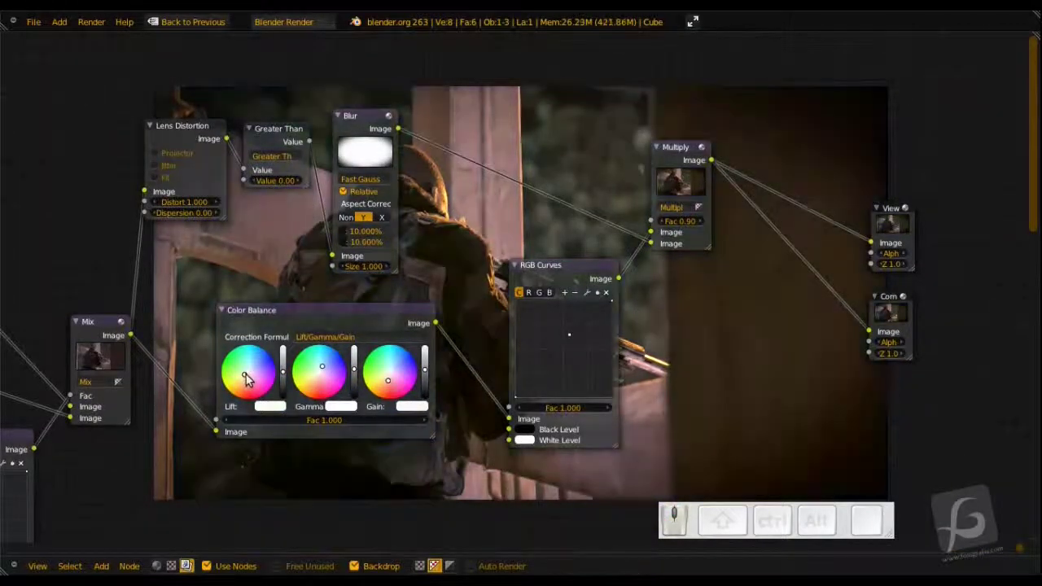
middle_drag(426, 247, 674, 93)
drag(441, 228, 440, 239)
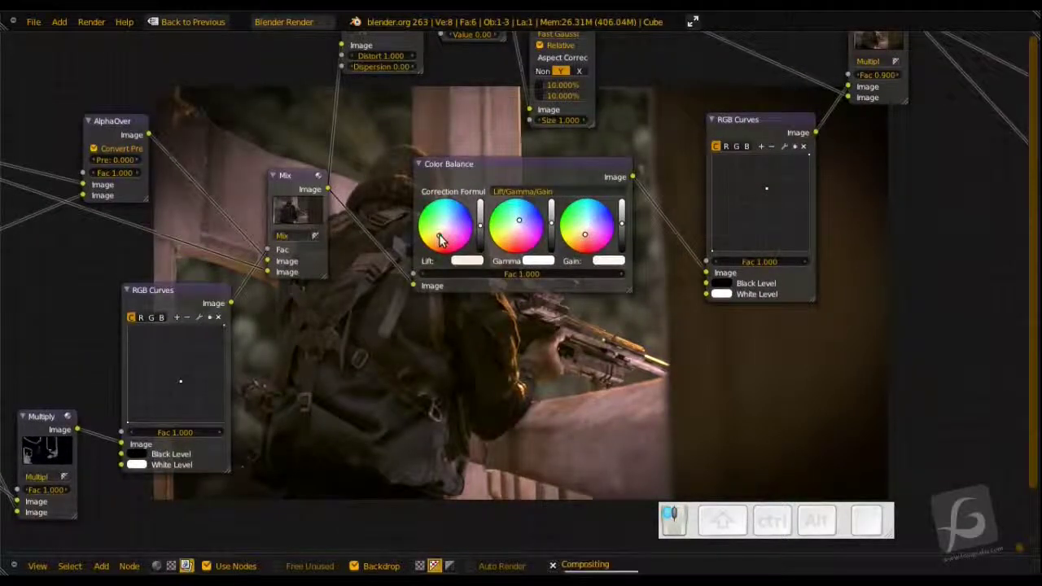
Fine-tune the Color Balance Lift and move its Gamma away from blue toward a warmer tone.
middle_drag(496, 208, 527, 158)
drag(474, 177, 473, 175)
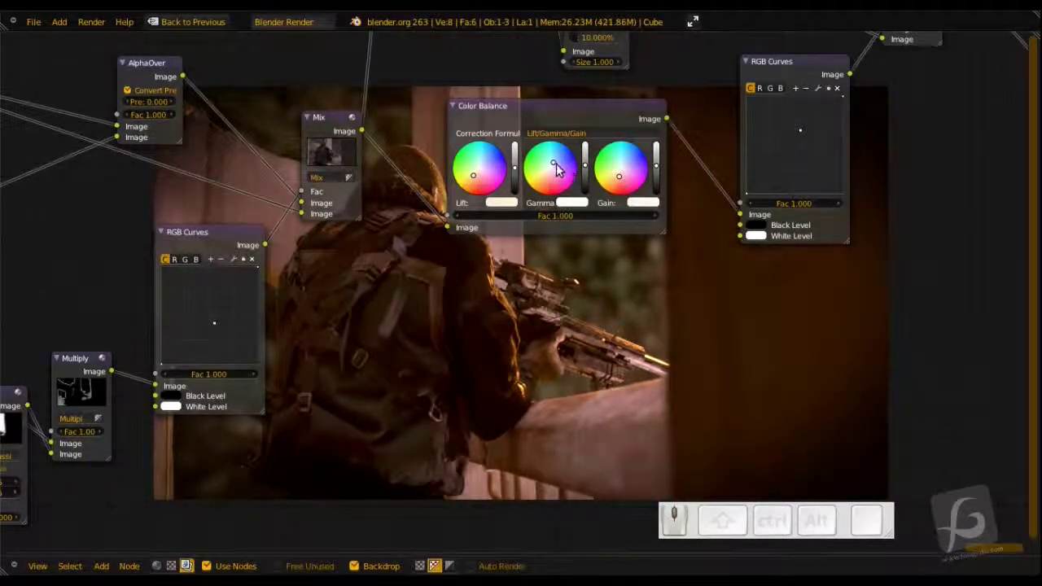
drag(555, 162, 550, 176)
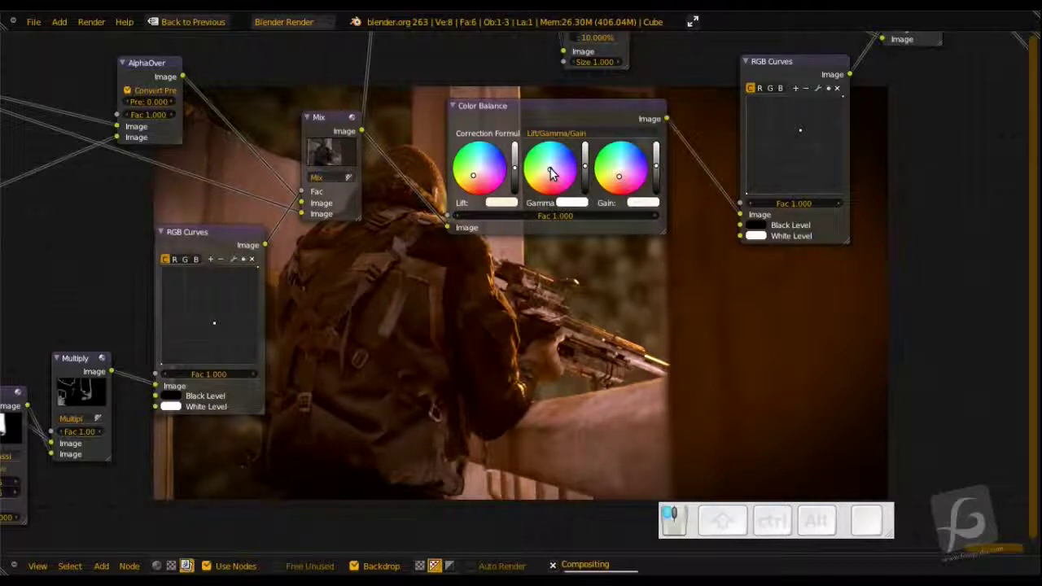
scroll(482, 210, down, 6)
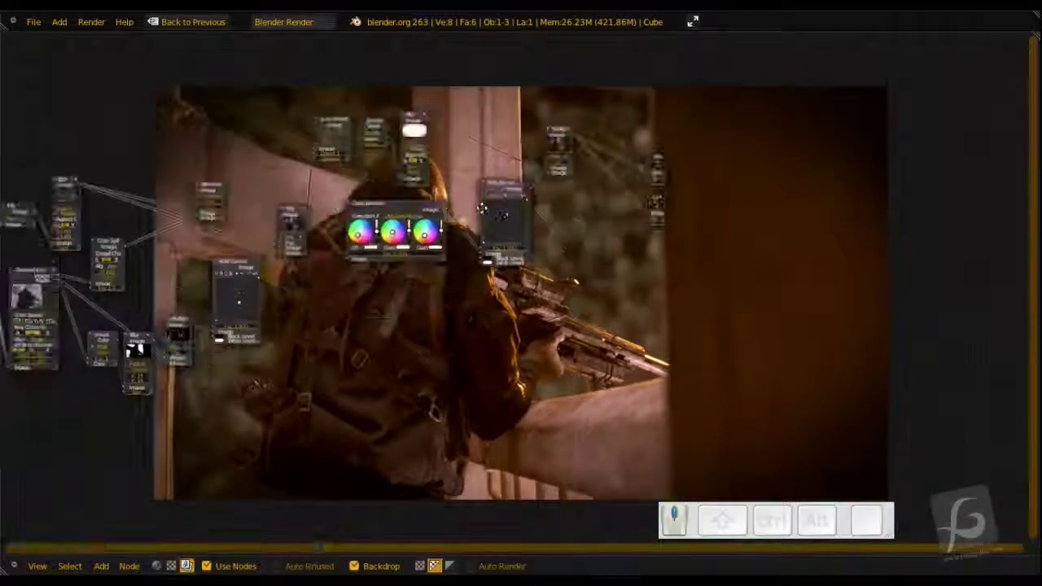
Adjust the Color Balance node's Gain tint, settling it slightly off-centre toward yellow-green.
scroll(482, 209, up, 6)
click(324, 171)
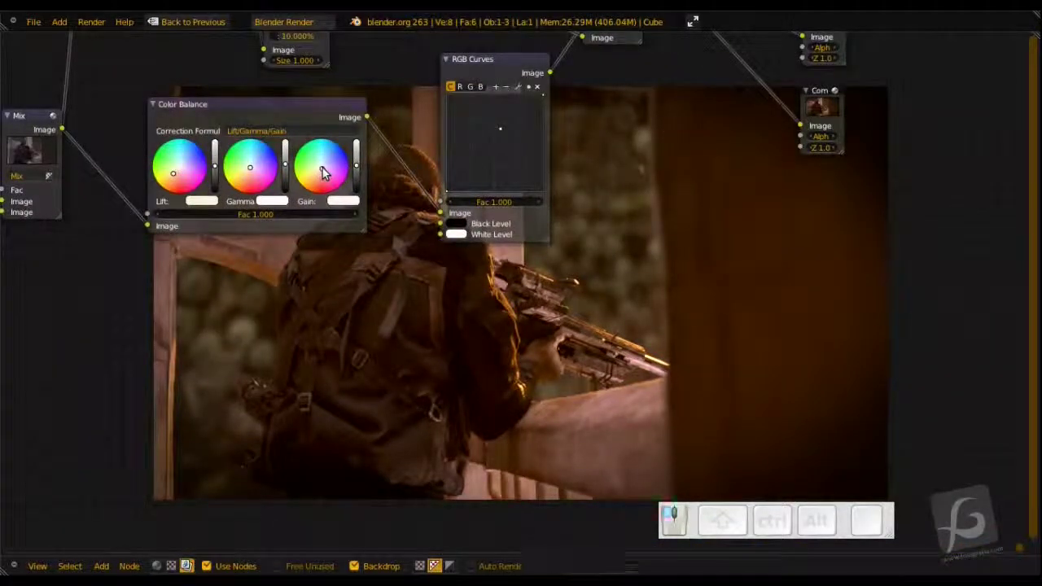
drag(324, 171, 330, 162)
scroll(409, 243, down, 4)
middle_drag(407, 243, 577, 338)
scroll(577, 334, up, 3)
drag(575, 298, 556, 301)
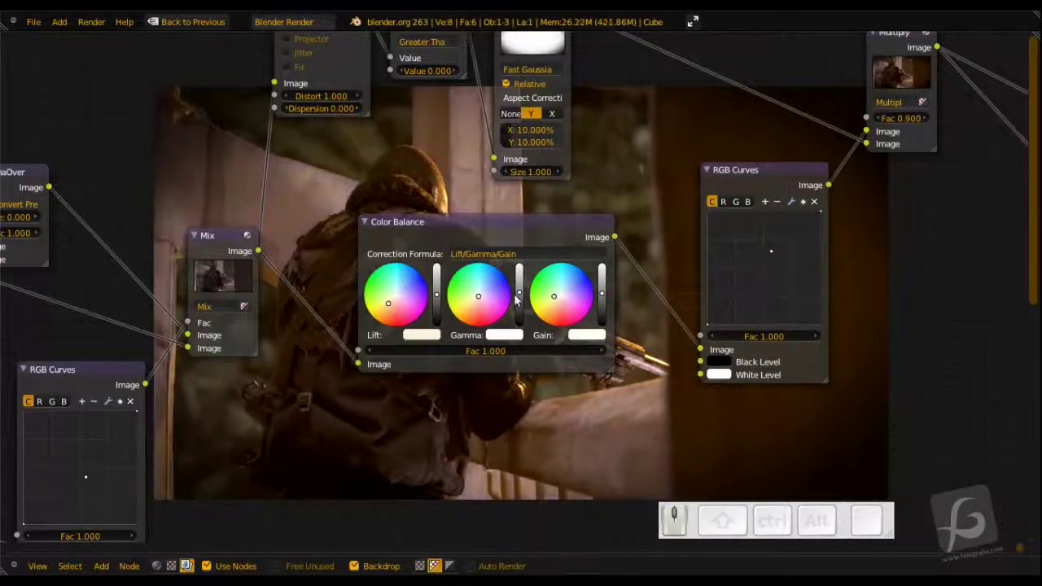
Review the complete node tree over the graded composite, from the image inputs through to the Viewer and Composite outputs.
scroll(559, 293, down, 15)
middle_drag(499, 340, 559, 508)
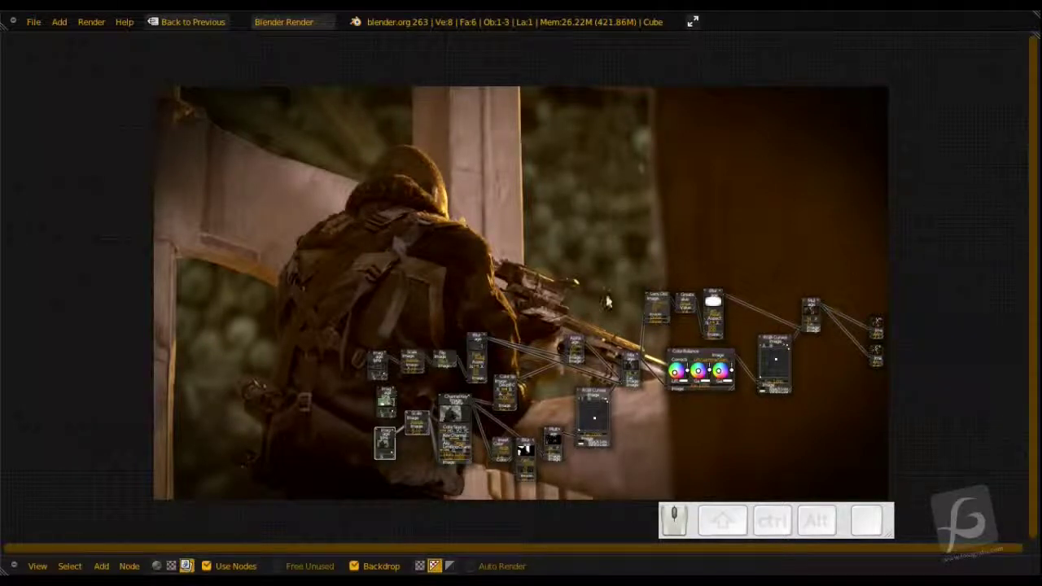
middle_drag(606, 302, 682, 216)
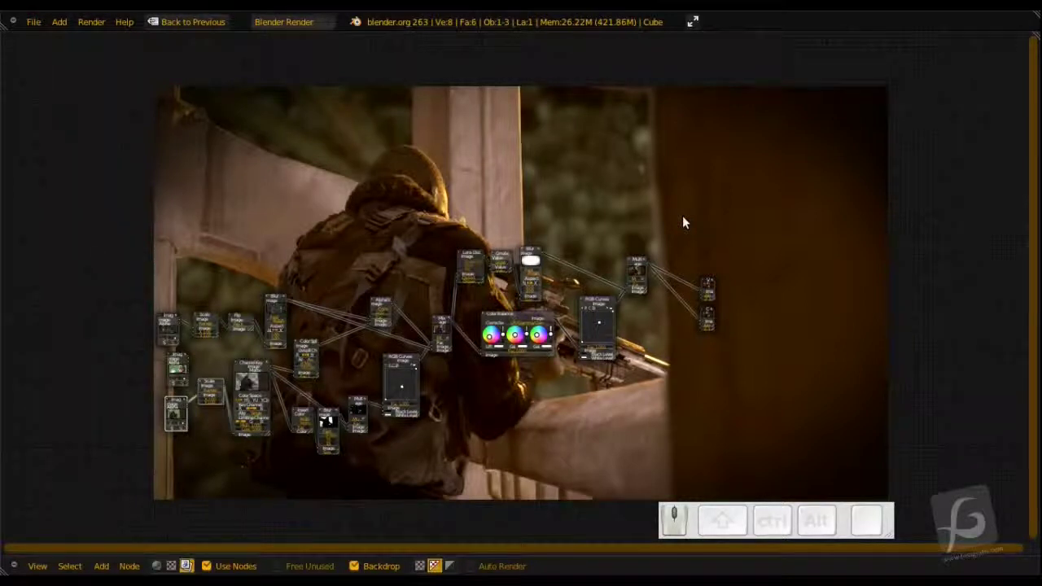
scroll(692, 290, up, 4)
middle_drag(437, 277, 529, 194)
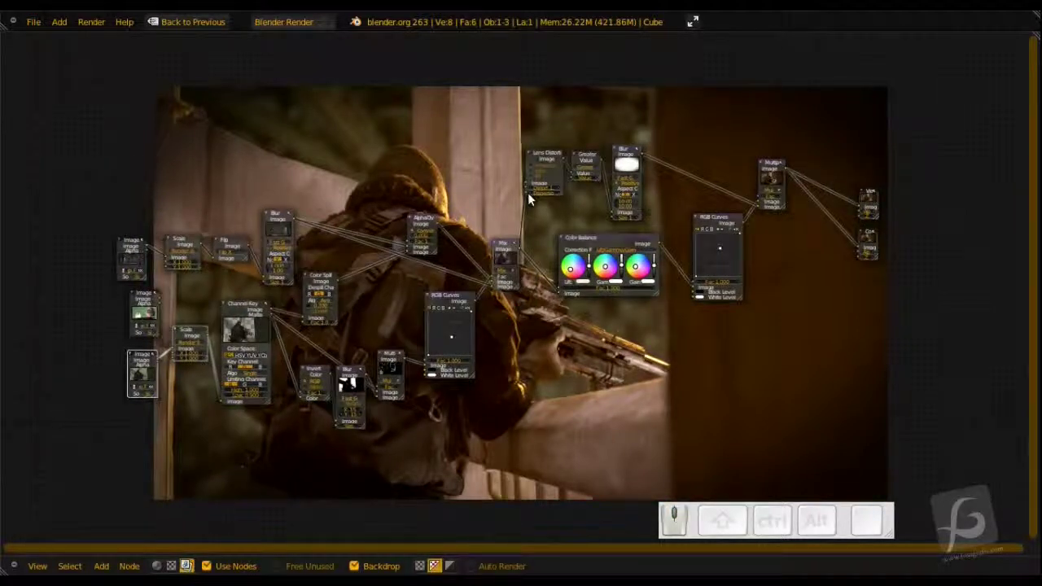
Return to the Default screen layout, render the current frame and inspect the composite close up.
key(ctrl+Right)
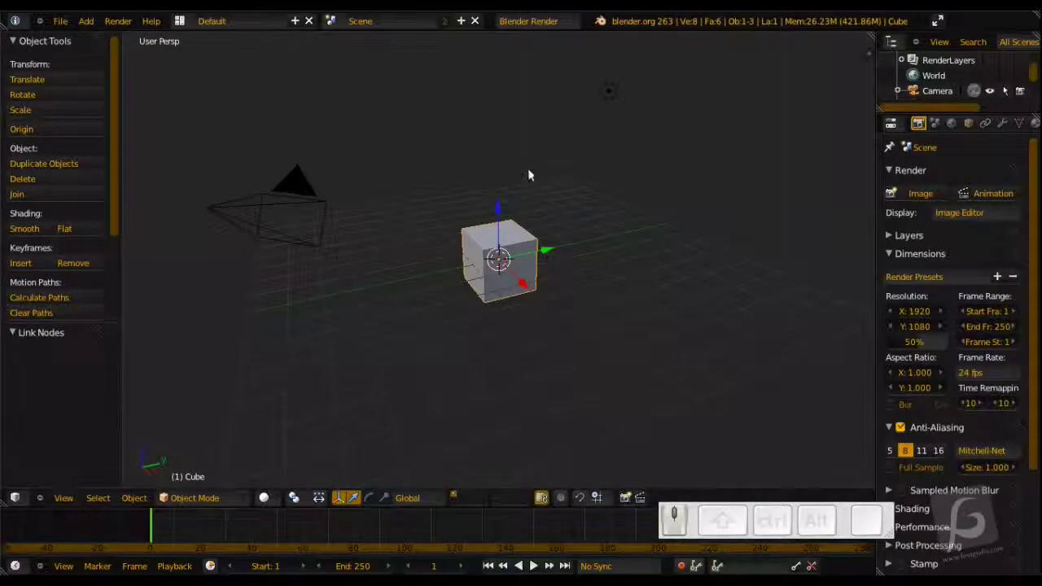
key(F12)
scroll(529, 161, up, 3)
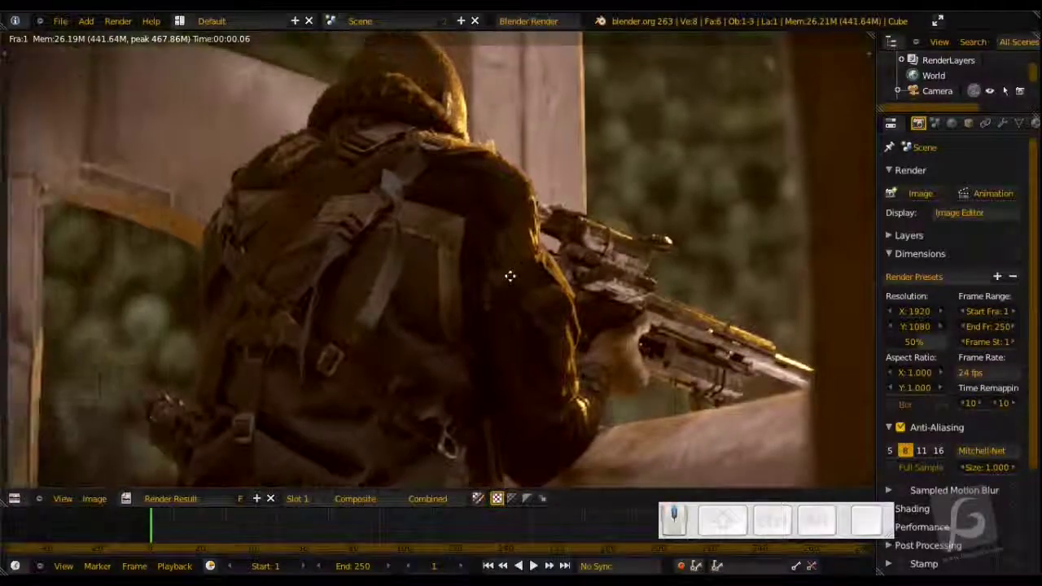
Save the render result as the PNG image final_results.png in the greenscreen folder.
key(F3)
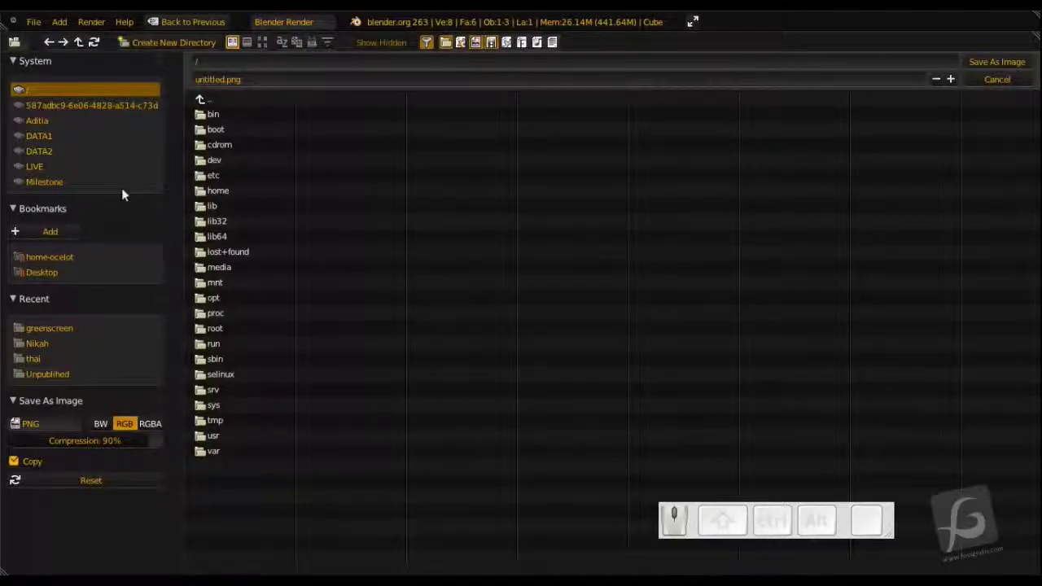
click(65, 330)
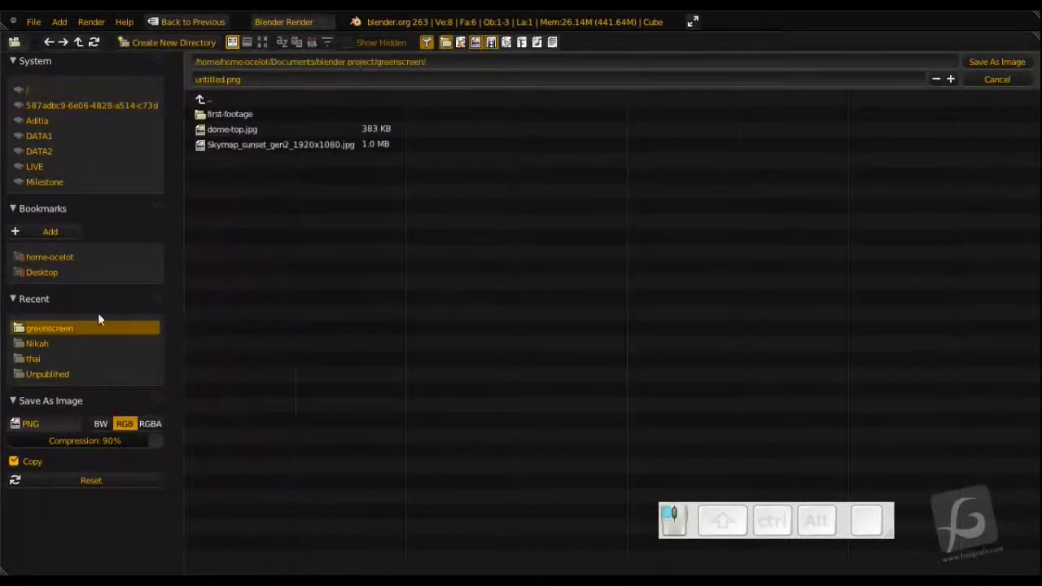
click(239, 77)
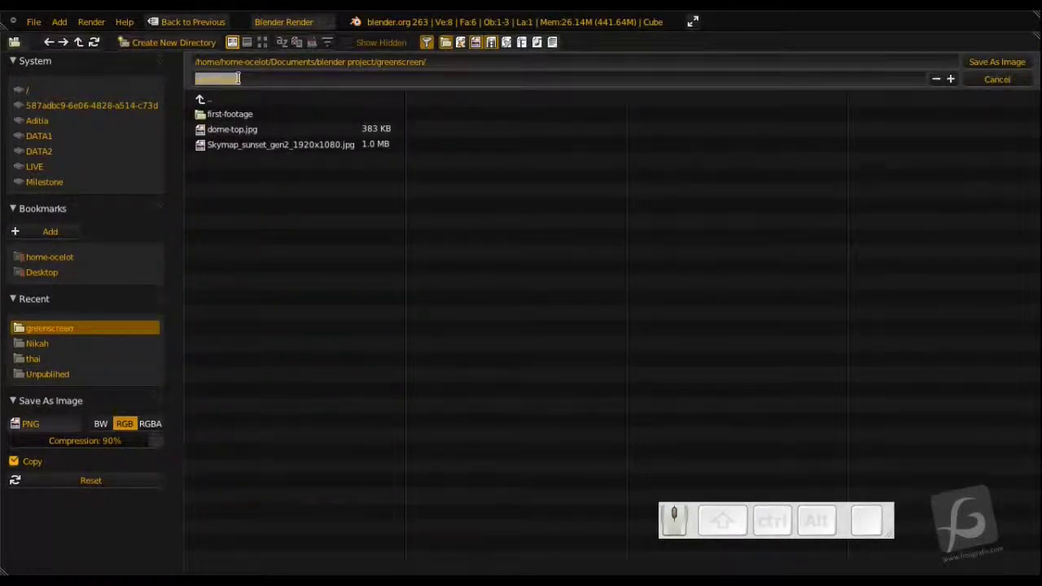
text(line_)
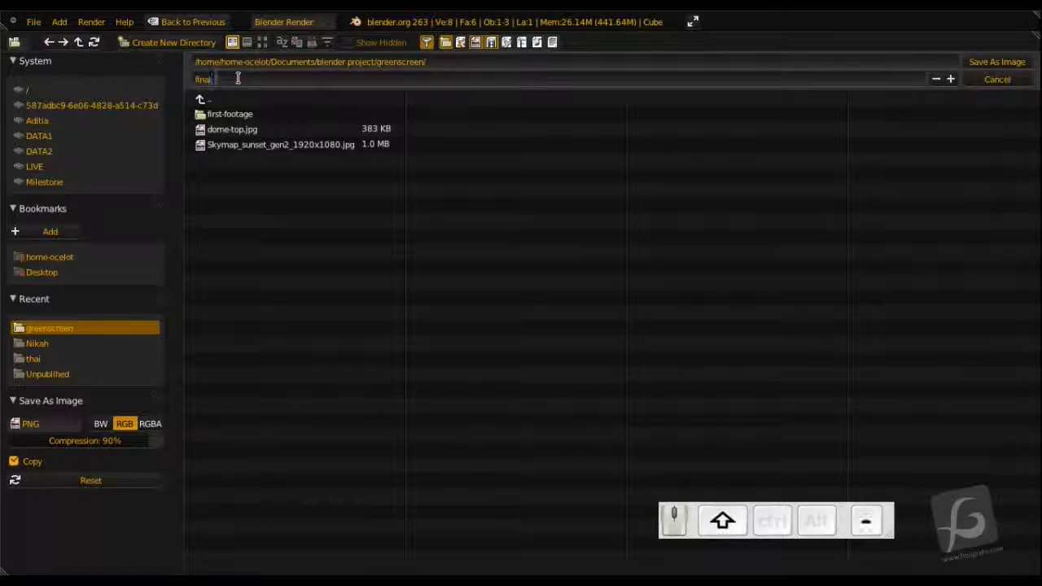
text(result)
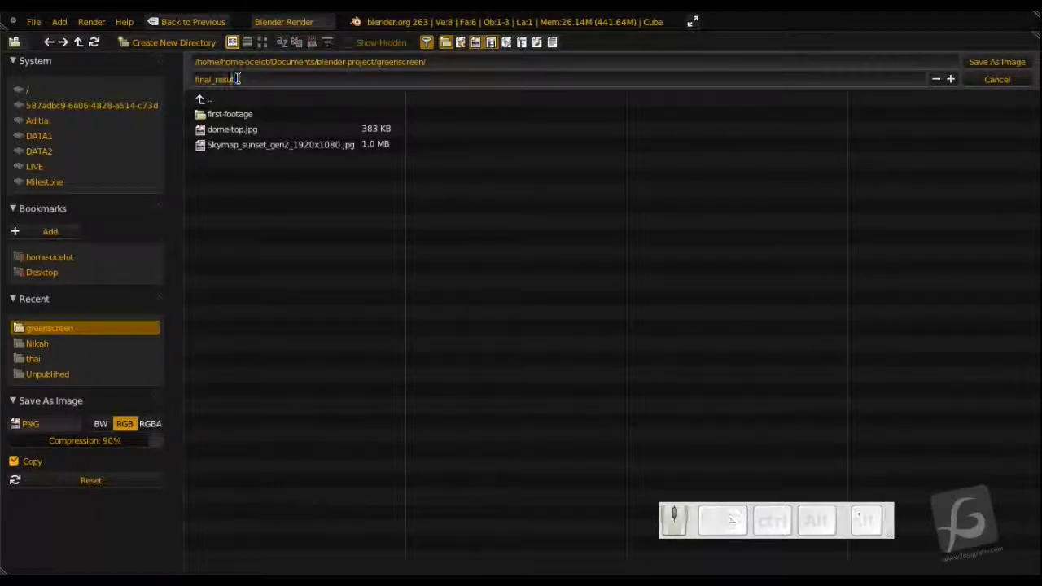
text(s)
text(s.png)
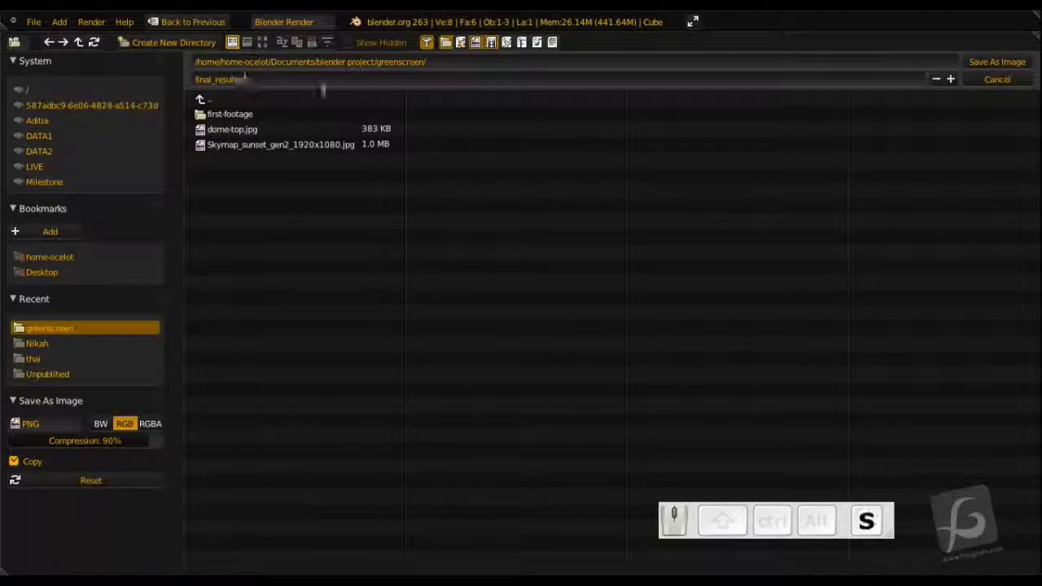
click(980, 61)
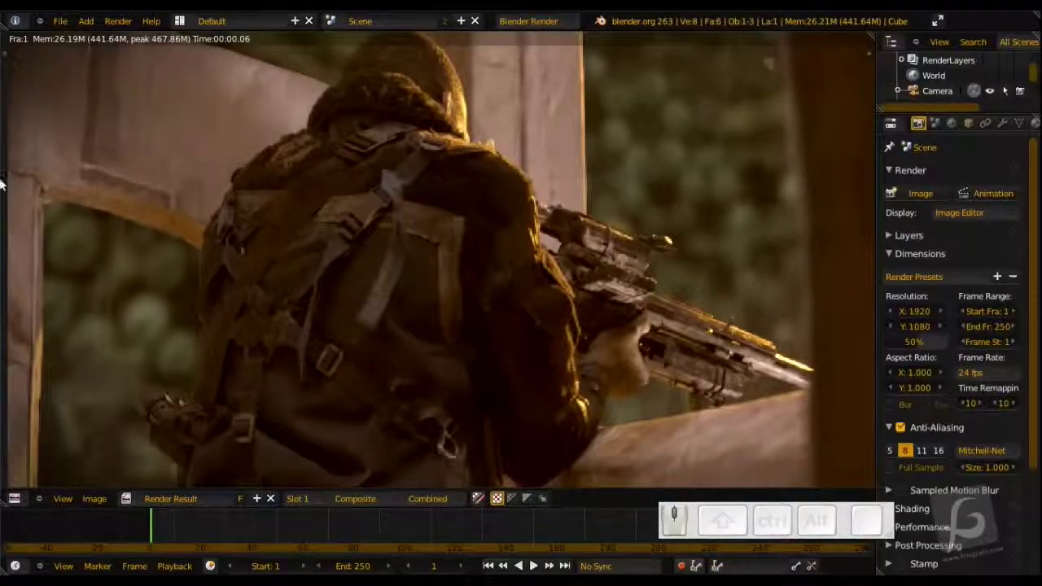
Switch to the file manager and preview final_results.png in the greenscreen folder.
mouse_move(0, 92)
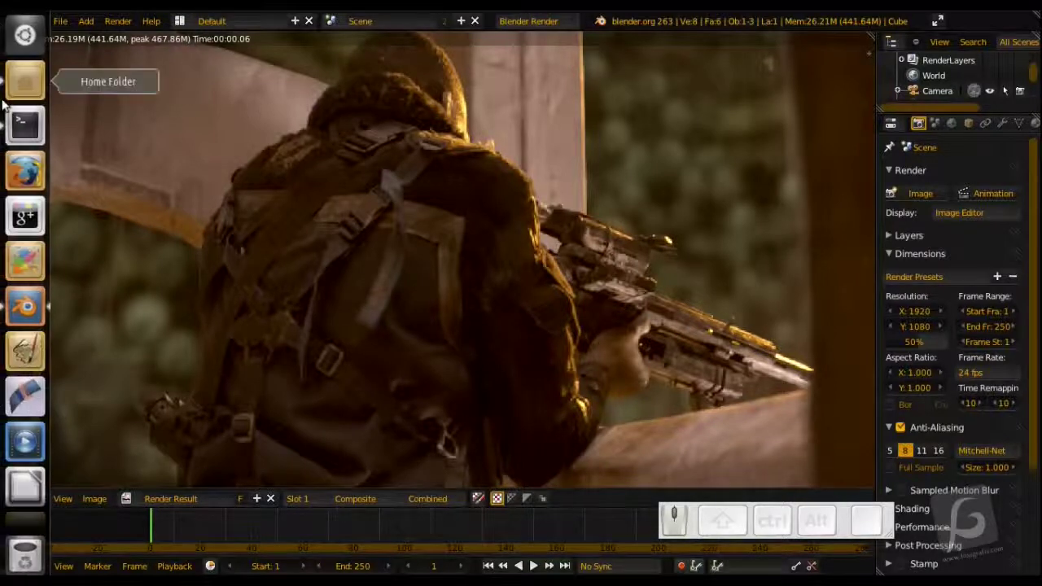
click(25, 79)
click(661, 46)
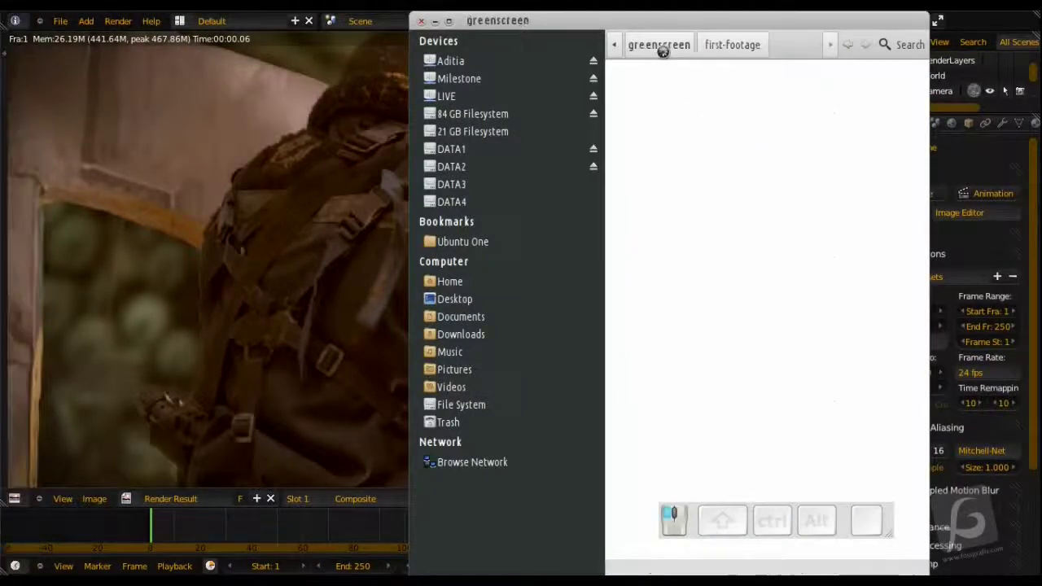
click(679, 183)
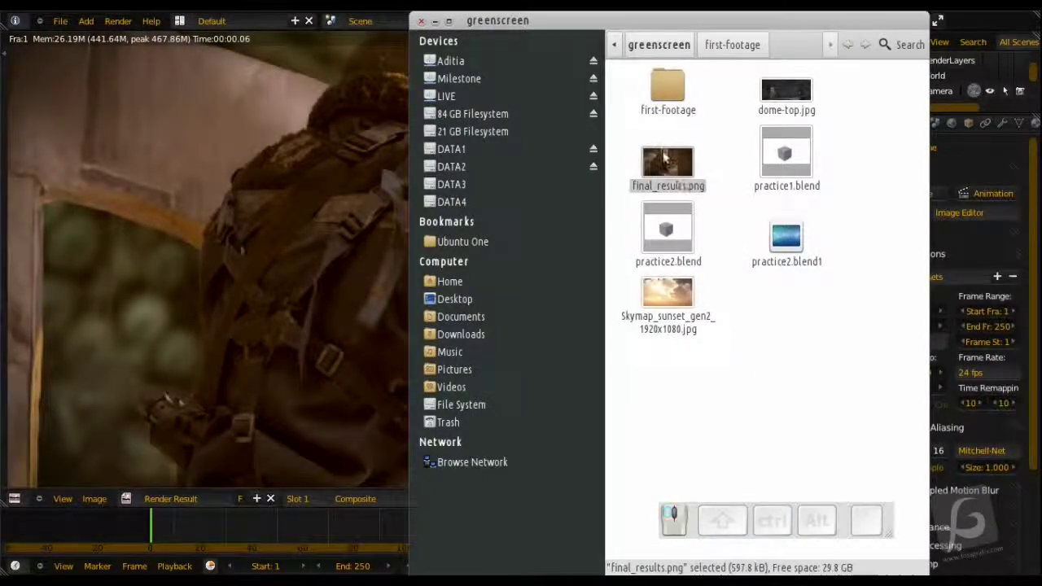
key(space)
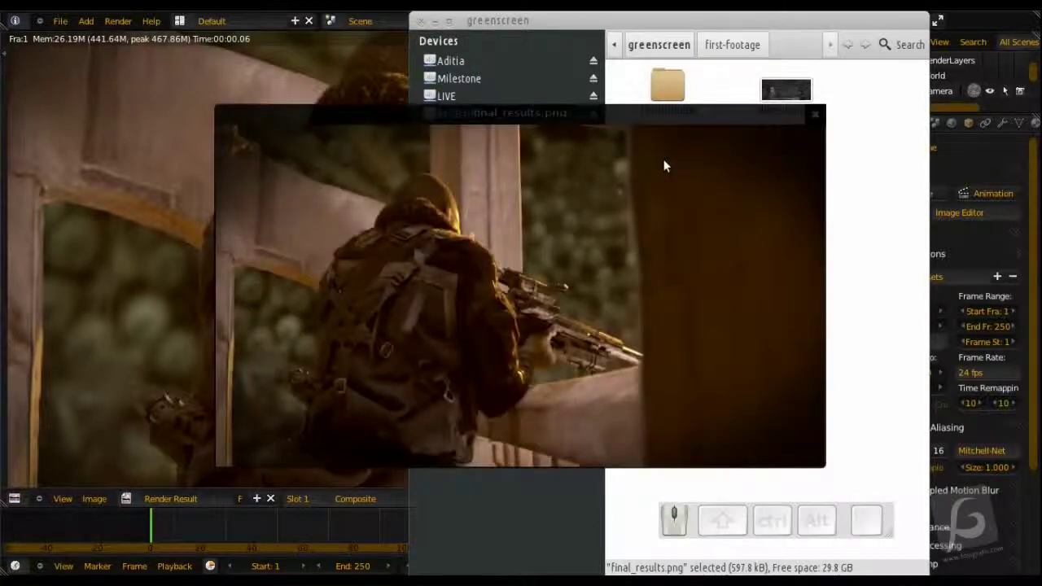